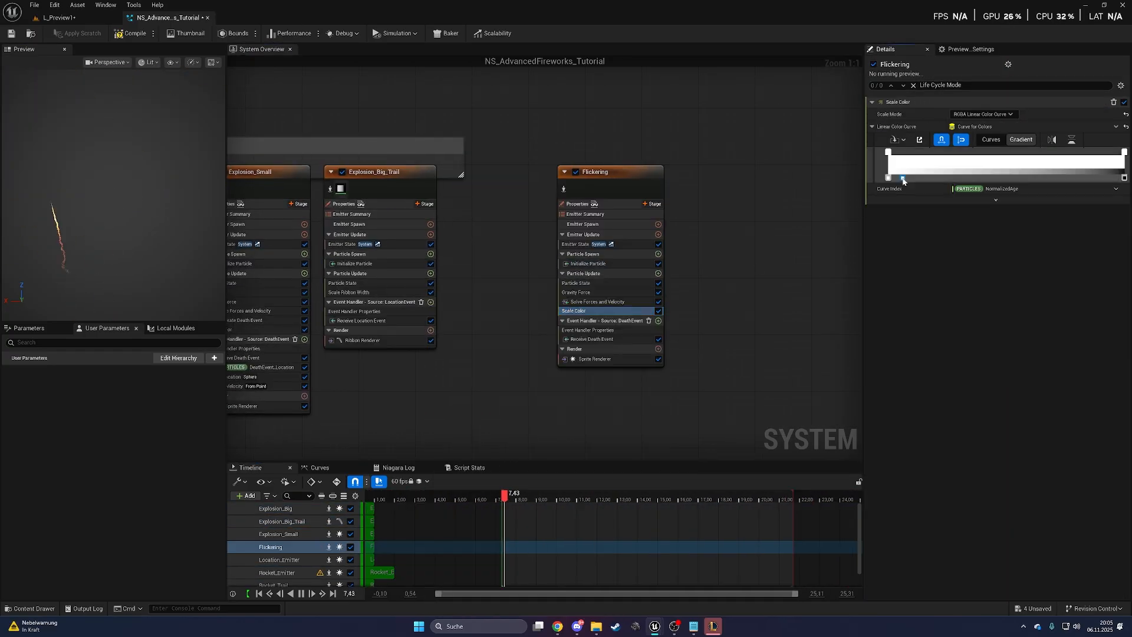
click(974, 176)
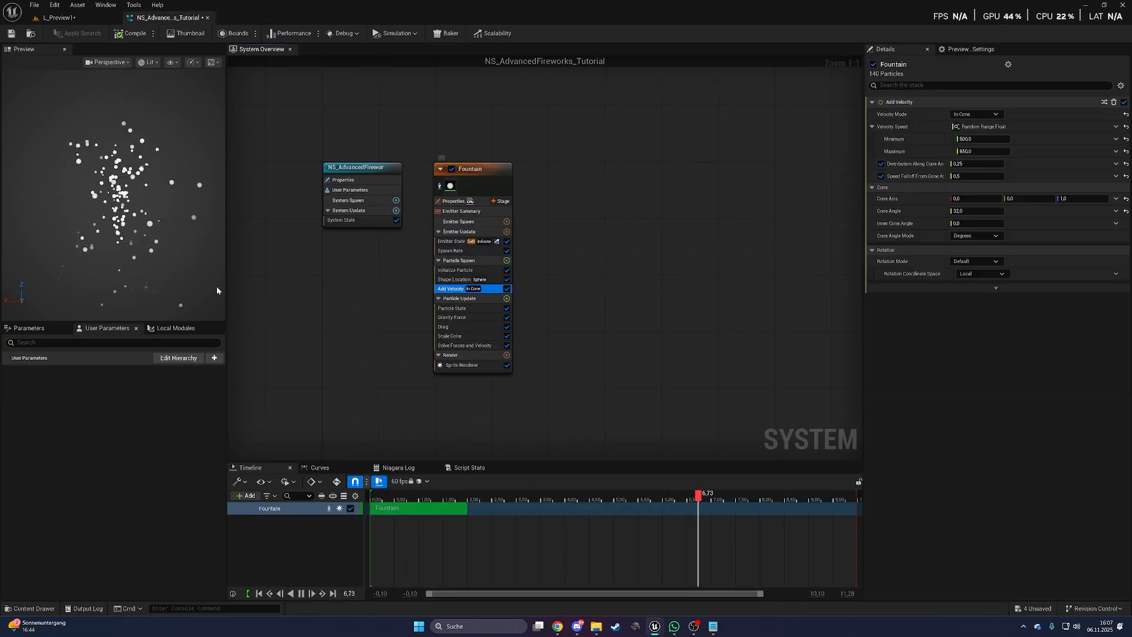
- Reset the random velocity speed range in the Fountain emitter's Add Velocity module and set the speed to 5000
scroll(175, 245, down, 5)
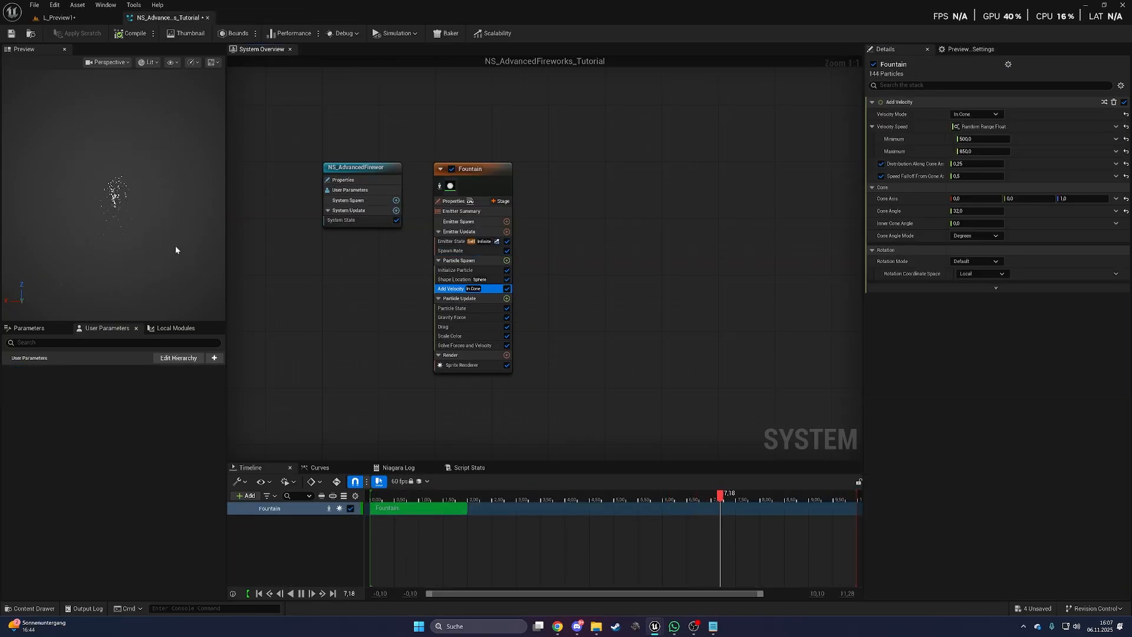
click(1126, 126)
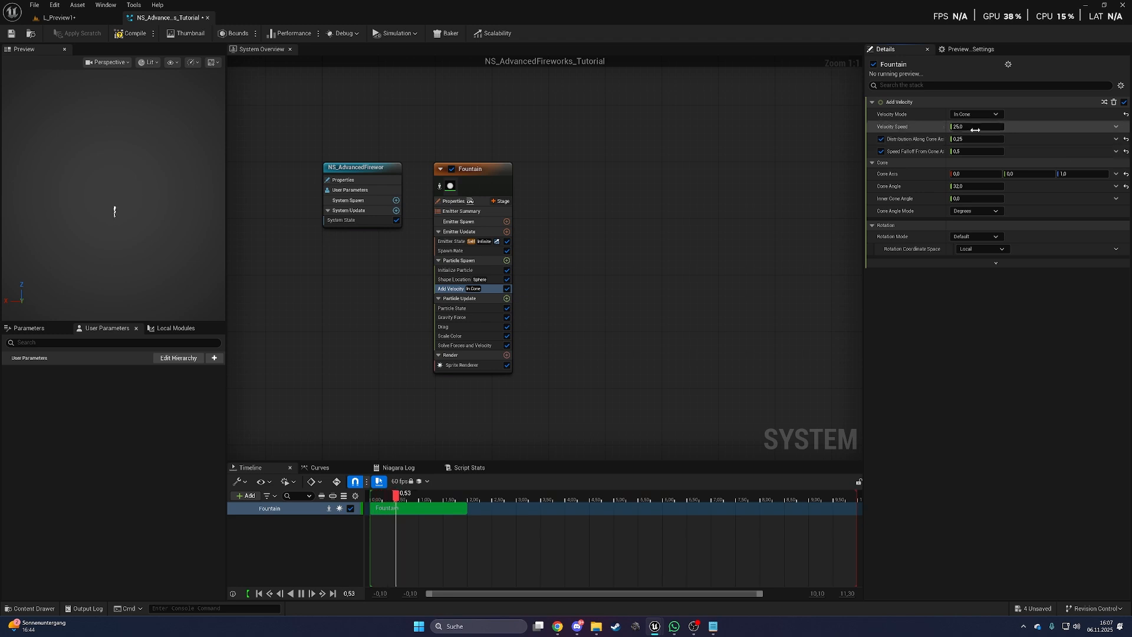
click(975, 130)
text(5000)
key(Return)
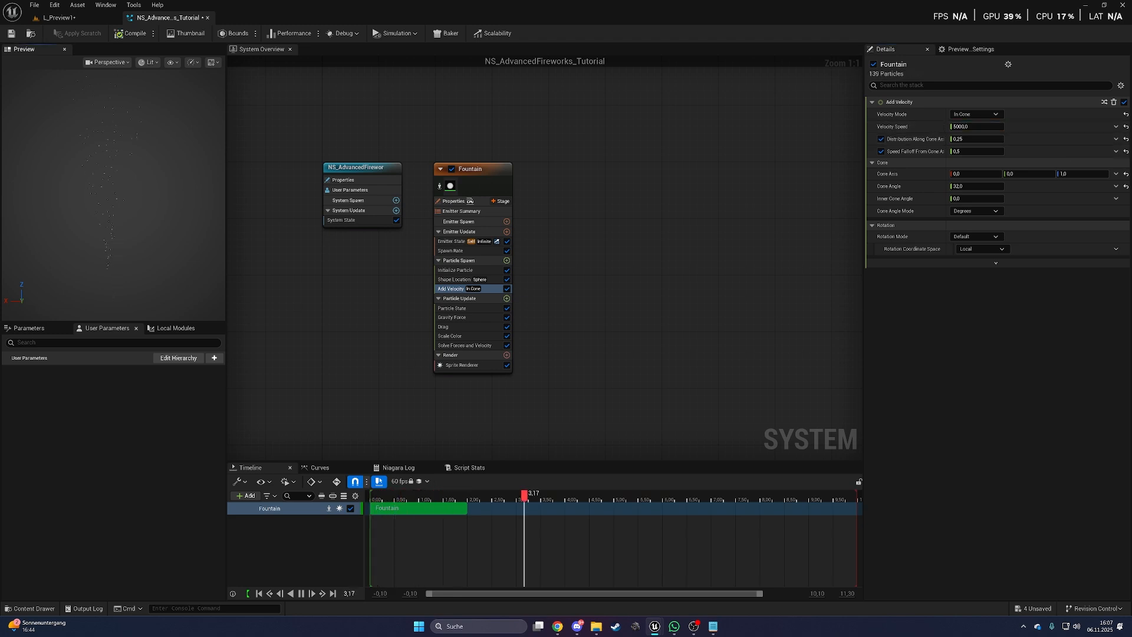
- Set the Fountain emitter's spawn rate to 1 in its Spawn Rate module
click(450, 250)
click(977, 114)
text(1)
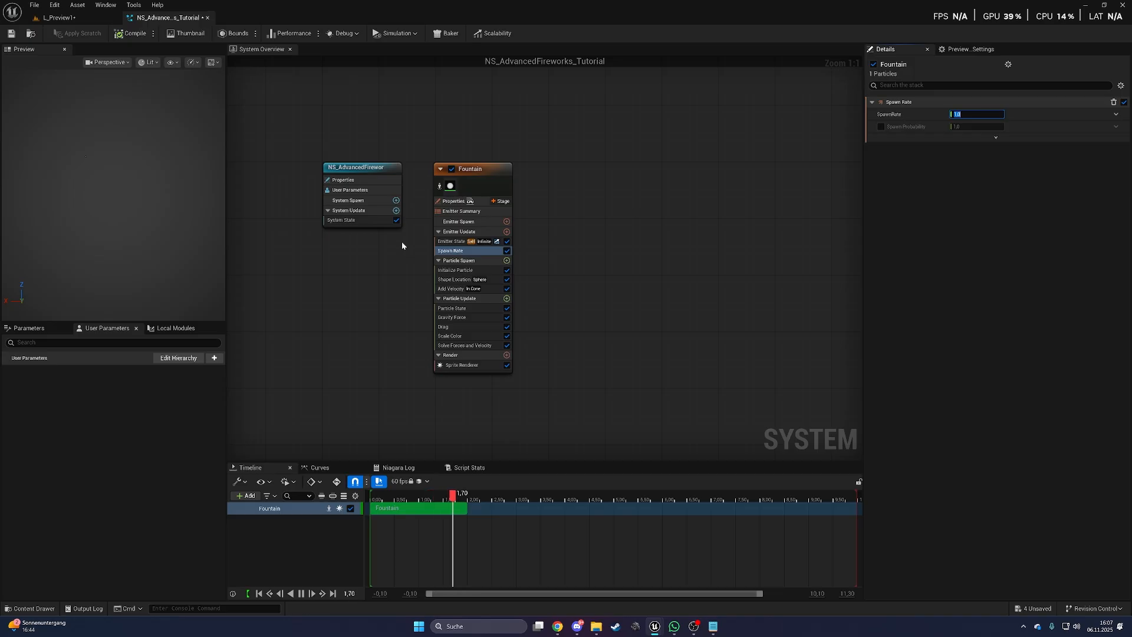
- Set the Z gravity of the Fountain emitter's Gravity Force module to -40
right_drag(407, 246, 534, 236)
click(583, 307)
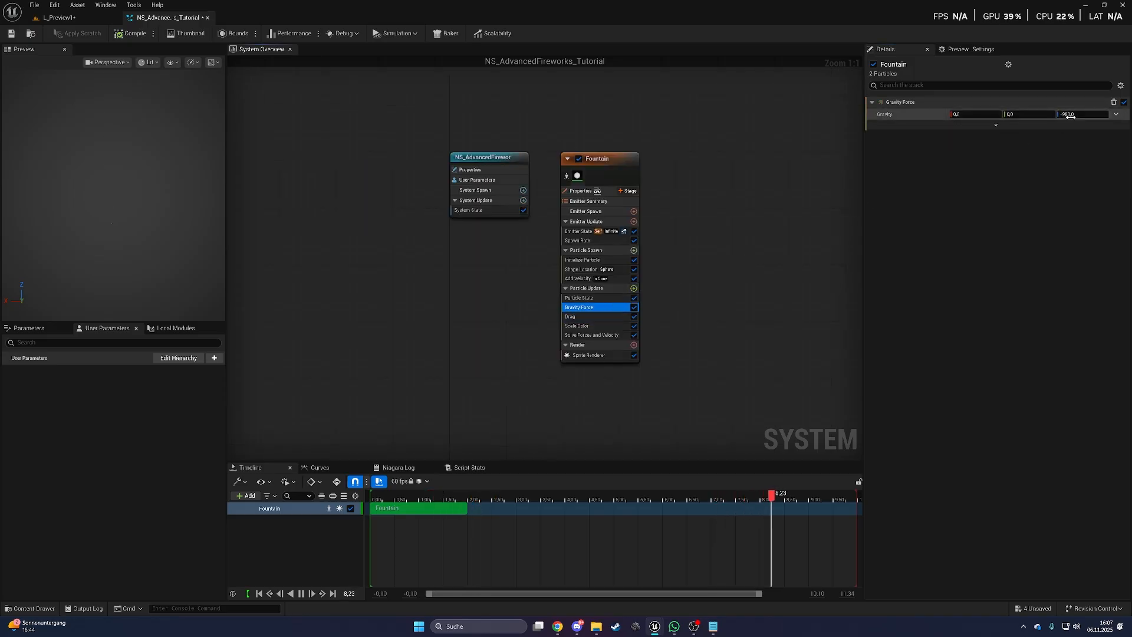
click(1072, 114)
text(-40)
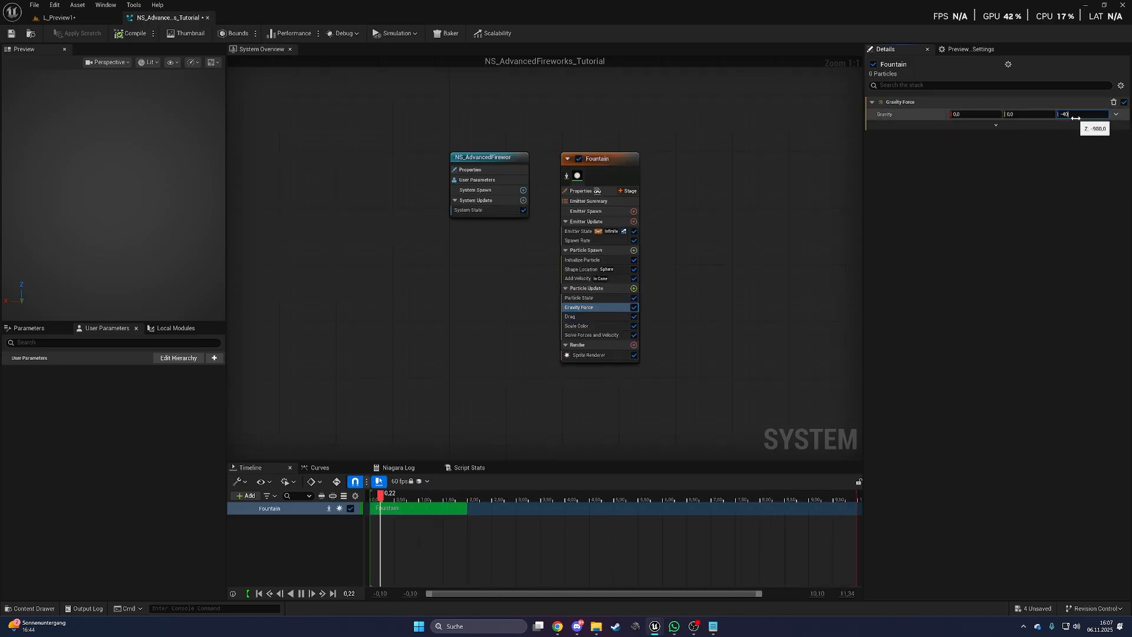
- Set the sprite size mode to Uniform in the Fountain's Initialize Particle module, with a uniform sprite size of 50
click(583, 260)
click(910, 274)
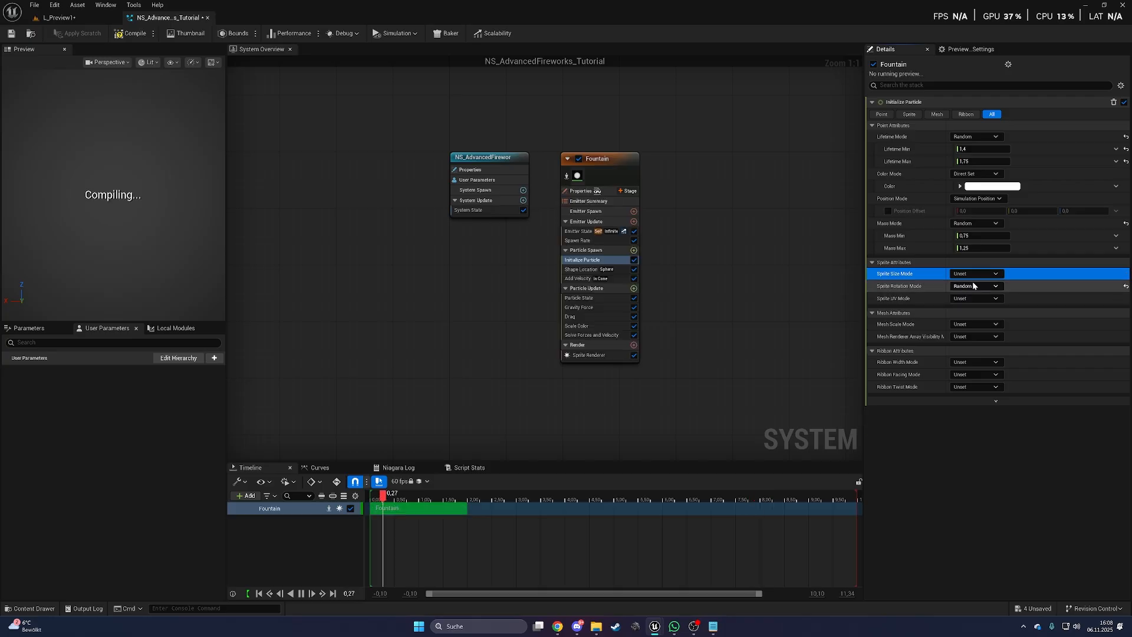
click(980, 274)
click(967, 293)
click(984, 286)
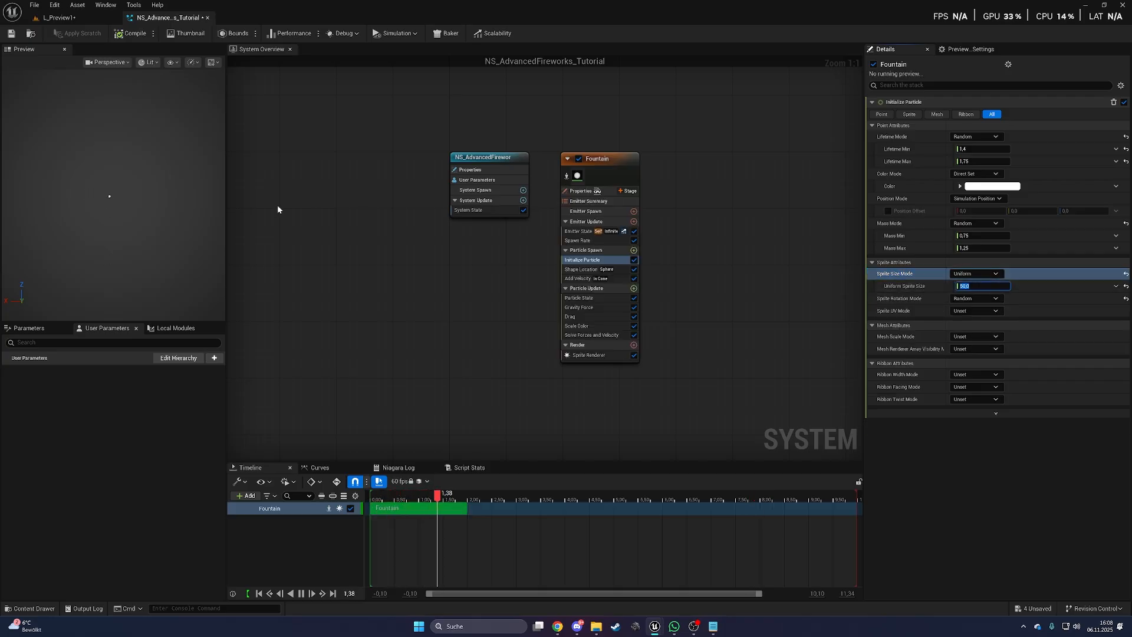
- Set the Fountain particles' minimum lifetime to 4 and maximum lifetime to 4.5
click(982, 150)
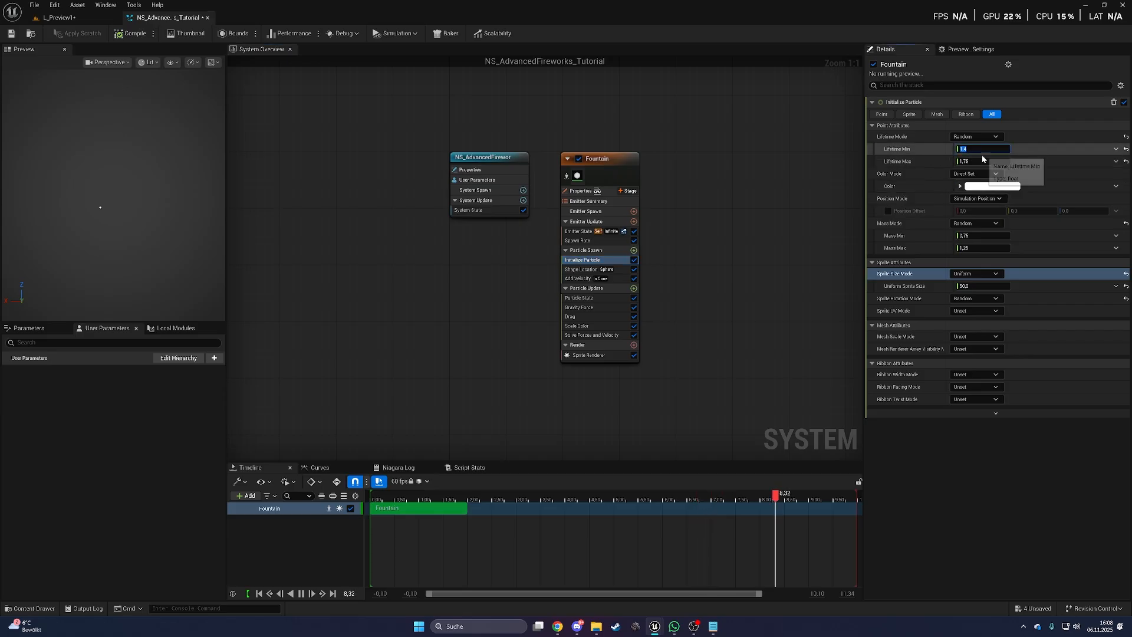
text(4)
key(Tab)
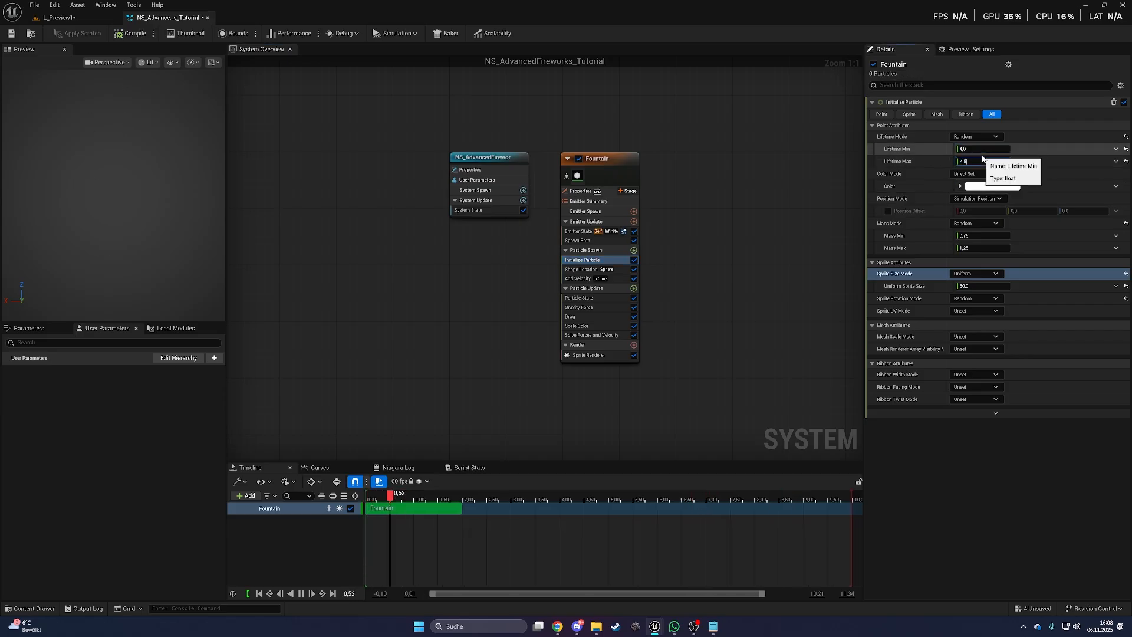
- Add a Generate Death Event module to the Fountain emitter's Particle Update group
right_drag(646, 280, 626, 271)
click(614, 279)
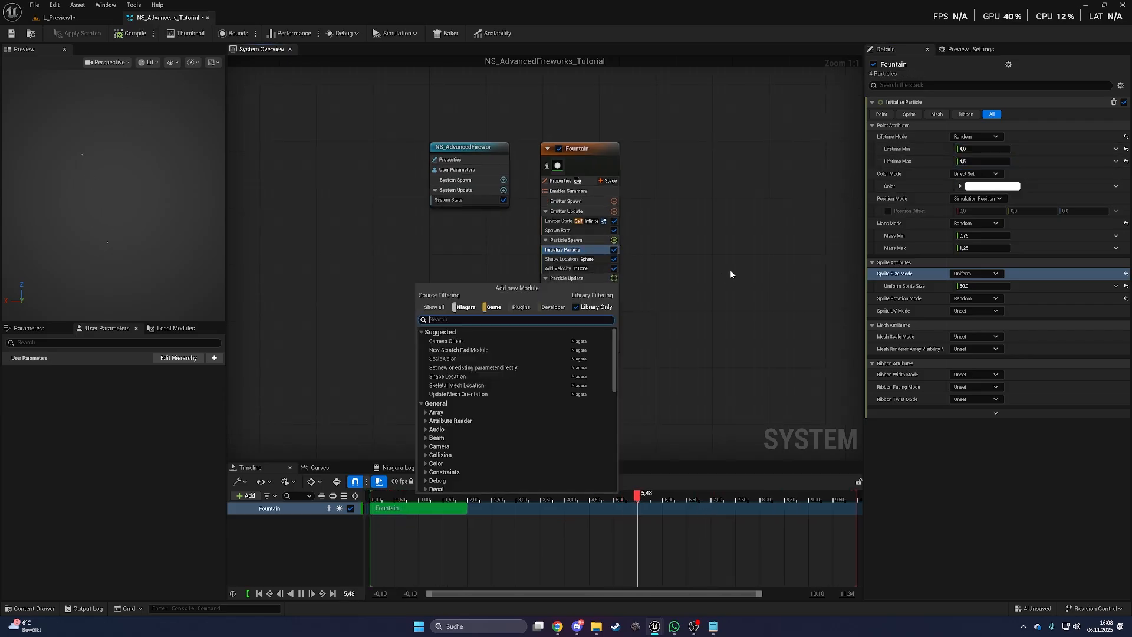
text(generate dea)
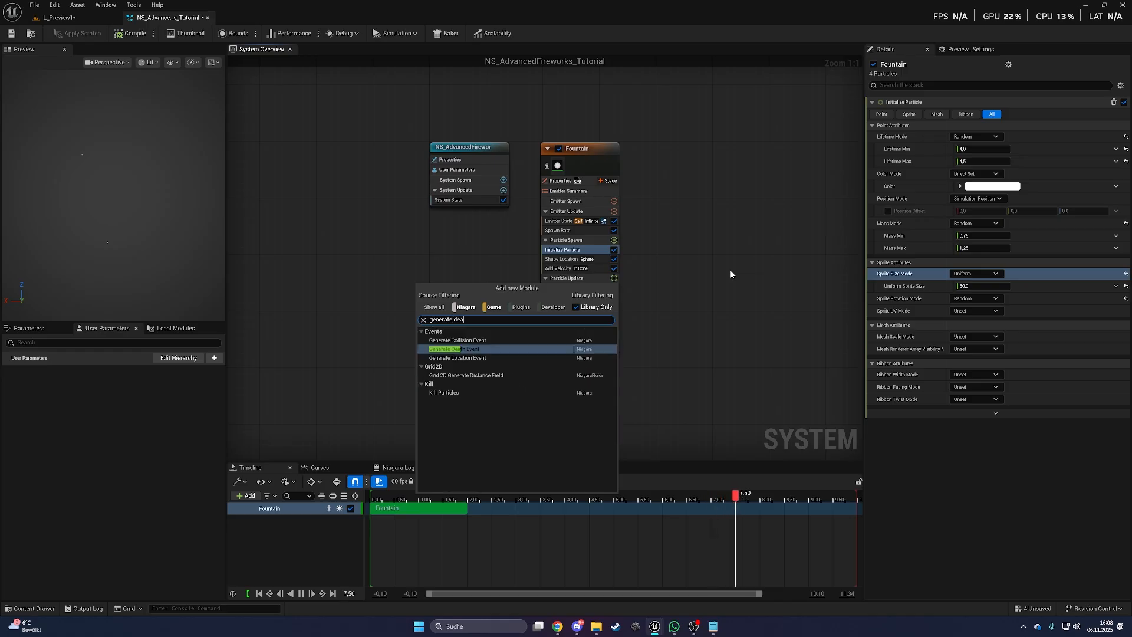
key(Return)
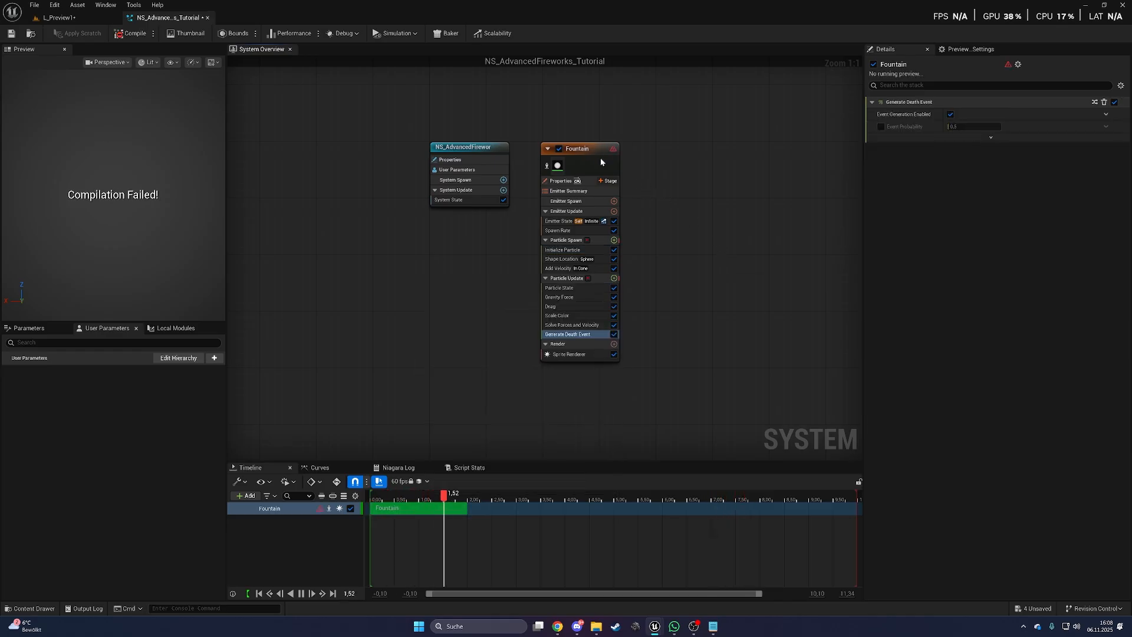
- Enable Requires Persistent IDs in the Fountain emitter's properties
click(597, 156)
click(584, 181)
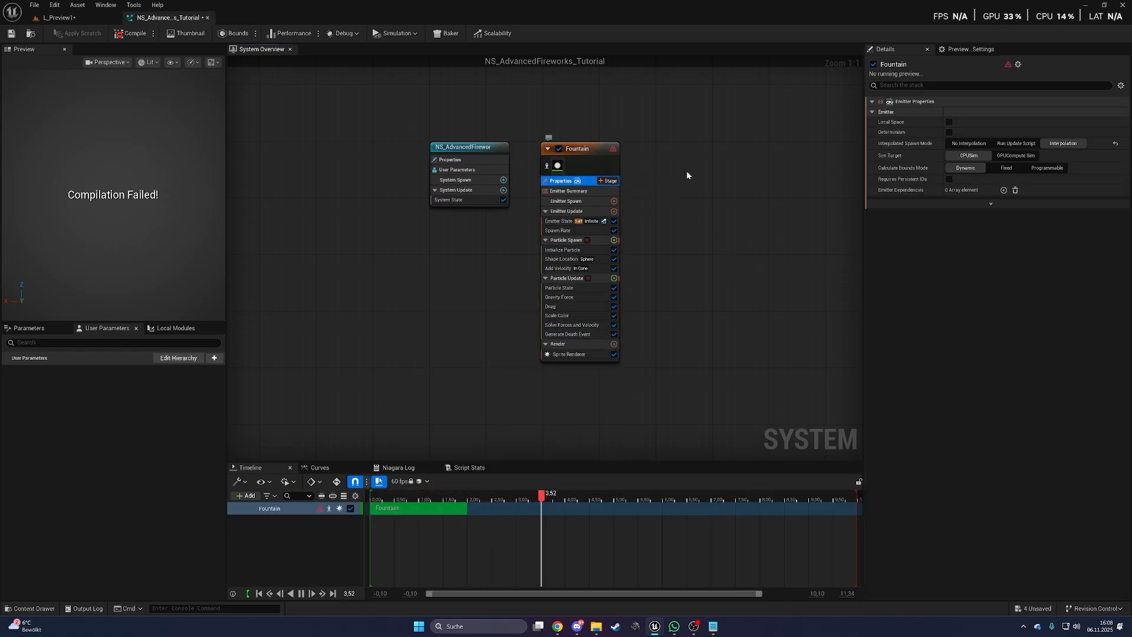
click(949, 180)
- Rename the Fountain emitter as Rocket_Emitter
click(571, 155)
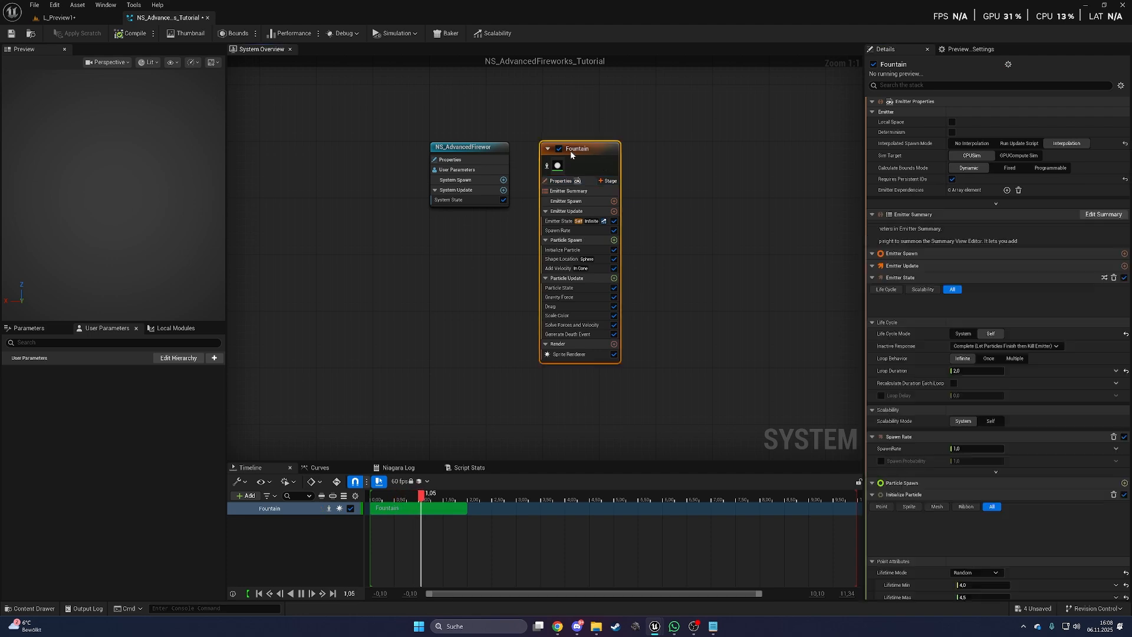
click(571, 155)
text(Rocket_E)
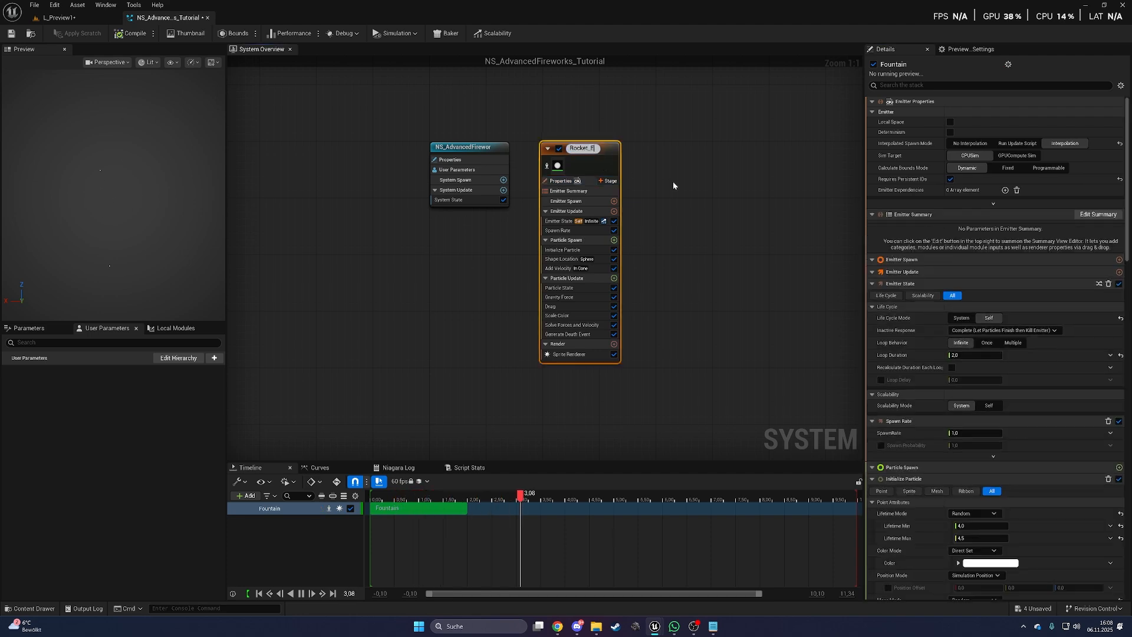
text(mitter)
key(Return)
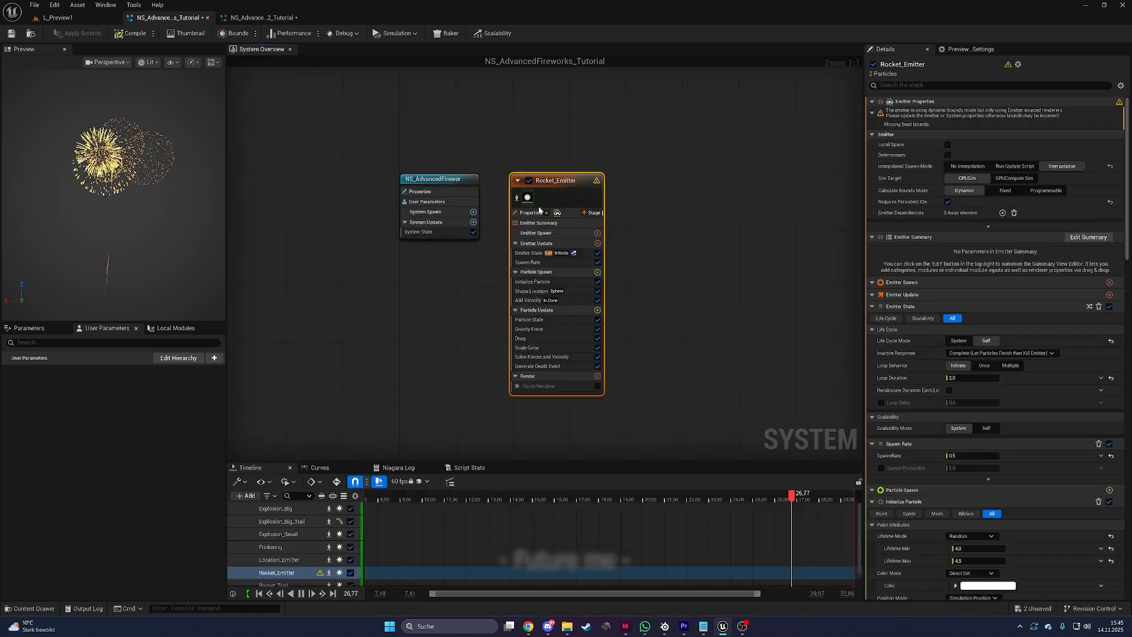
- Set Calculate Bounds Mode to Fixed in the Rocket_Emitter properties
click(533, 213)
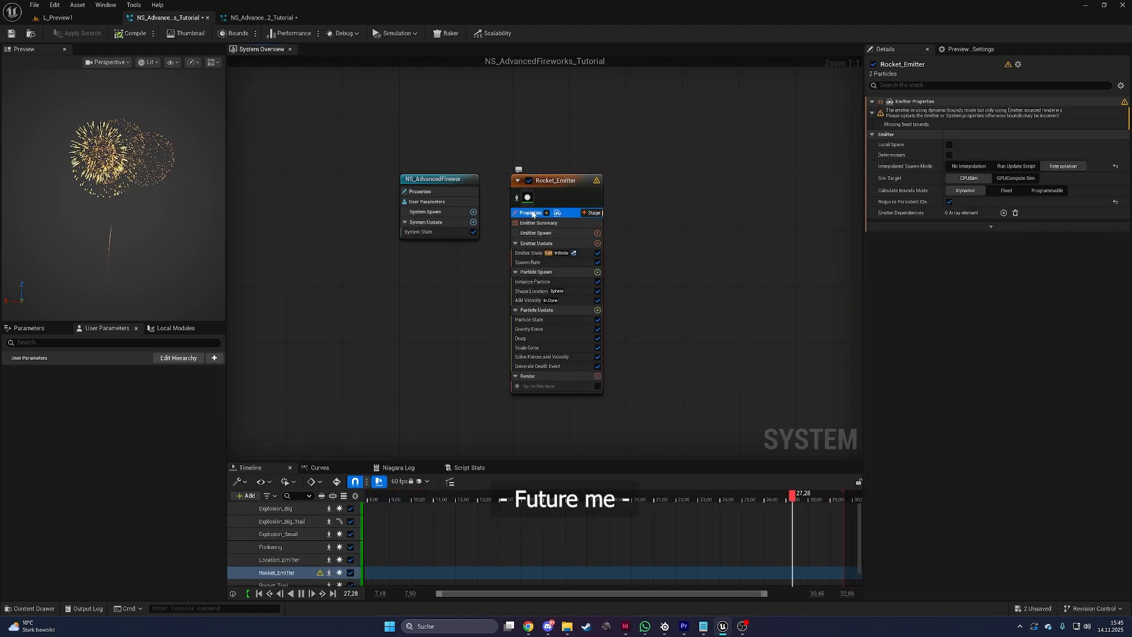
click(1006, 190)
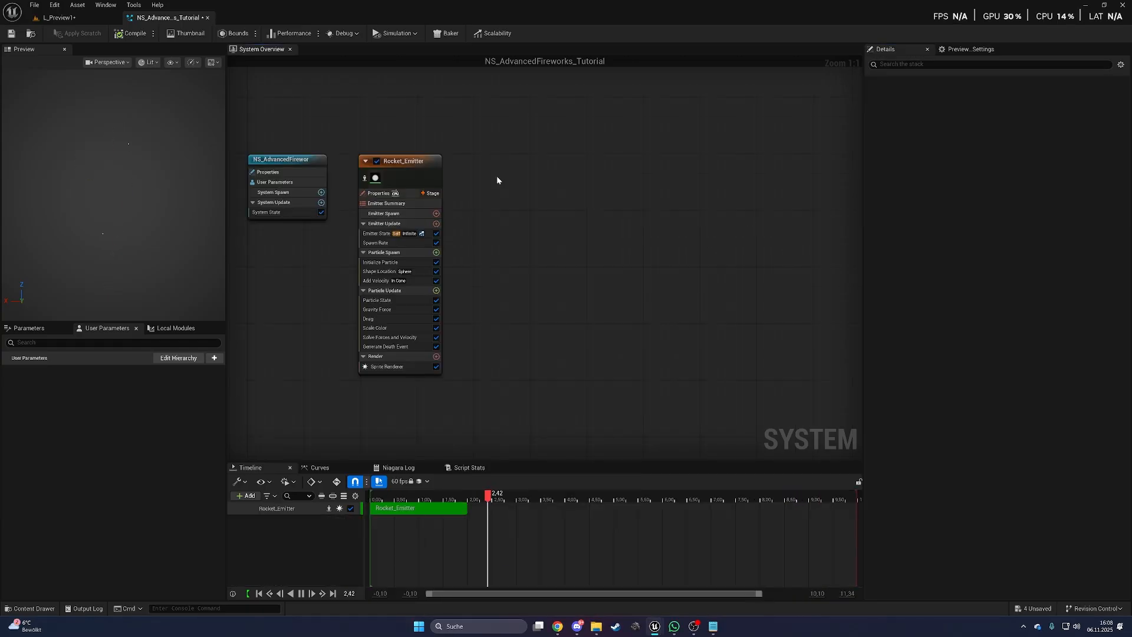
- Add a minimal emitter beside Rocket_Emitter and rename it as Rocket_Trail
right_click(497, 177)
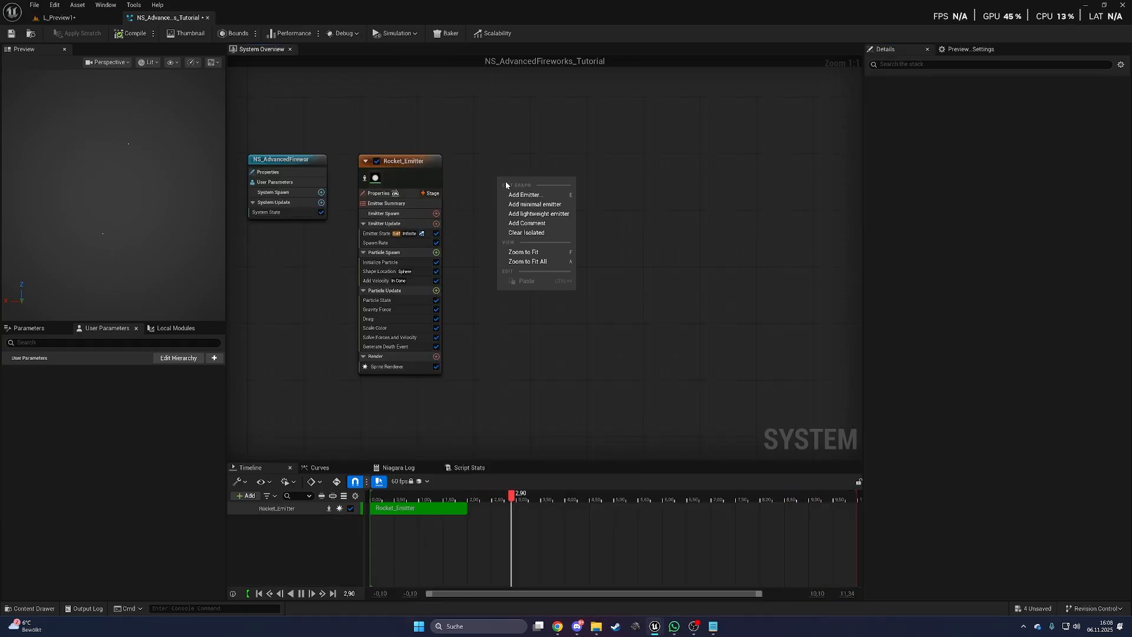
click(528, 204)
drag(543, 193, 504, 172)
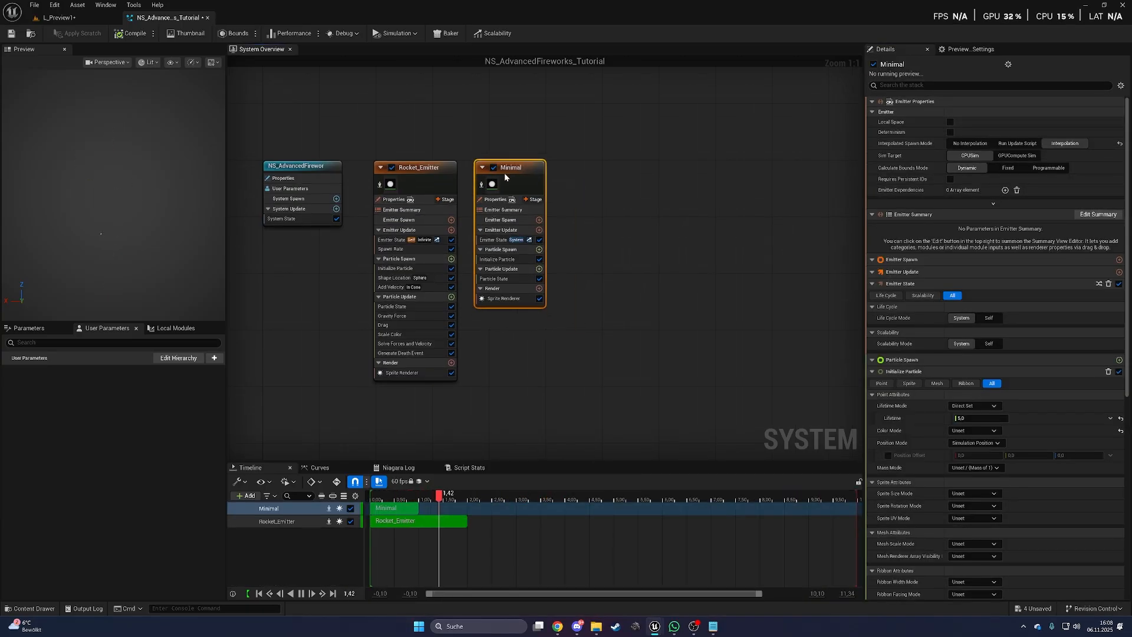
double_click(505, 171)
text(Rocket_Trail)
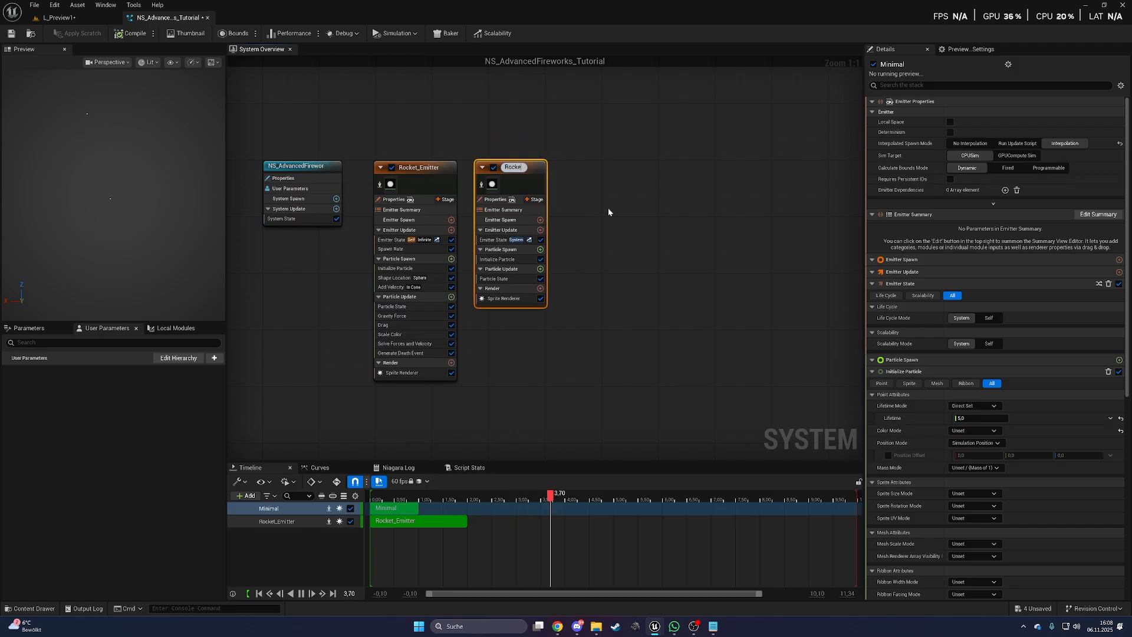
key(Return)
click(607, 212)
- Add a Spawn Particles from Other Emitter module to Rocket_Trail's Emitter Update group
click(546, 230)
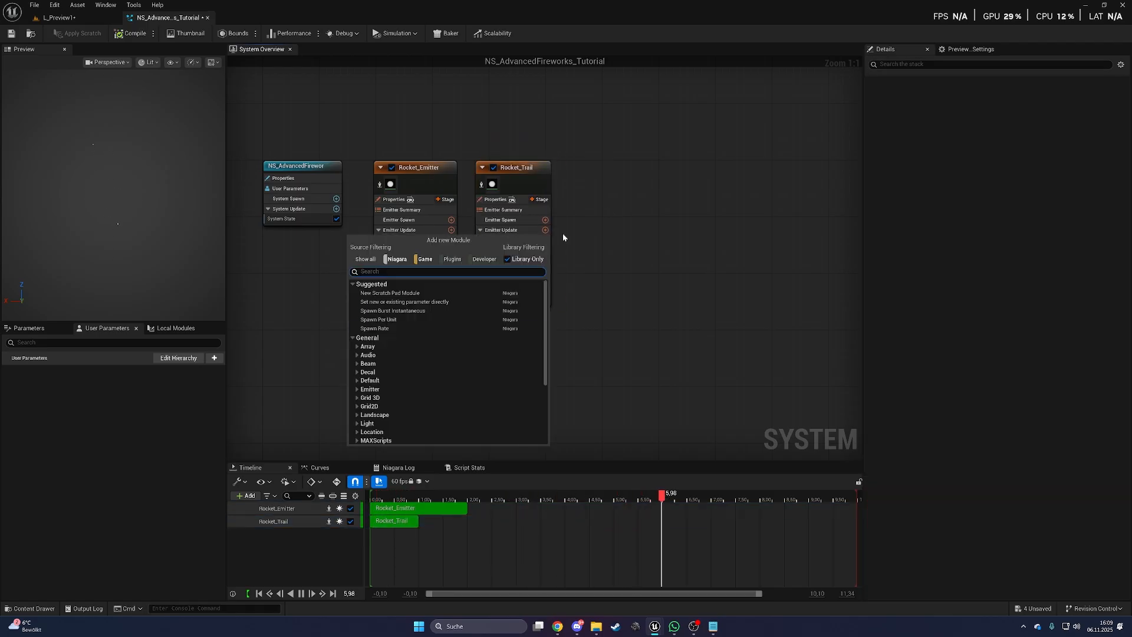
text(spawn from)
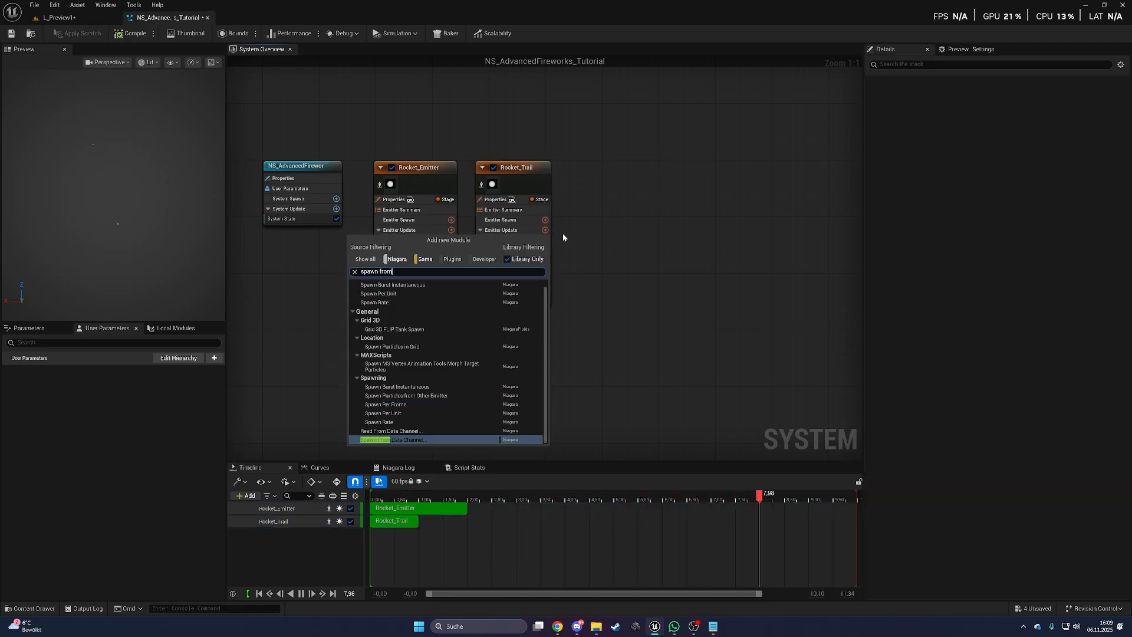
text( other)
key(Return)
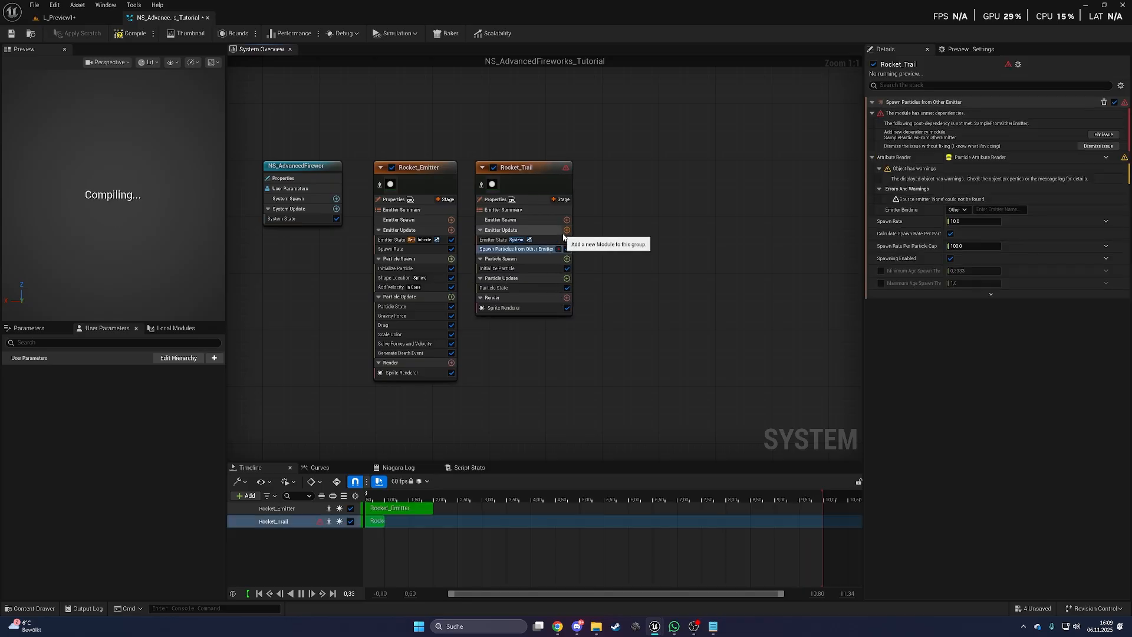
- Fix Rocket_Trail's unmet dependencies by adding the Sample Particles from Other Emitter and Solve Forces and Velocity modules
click(1103, 135)
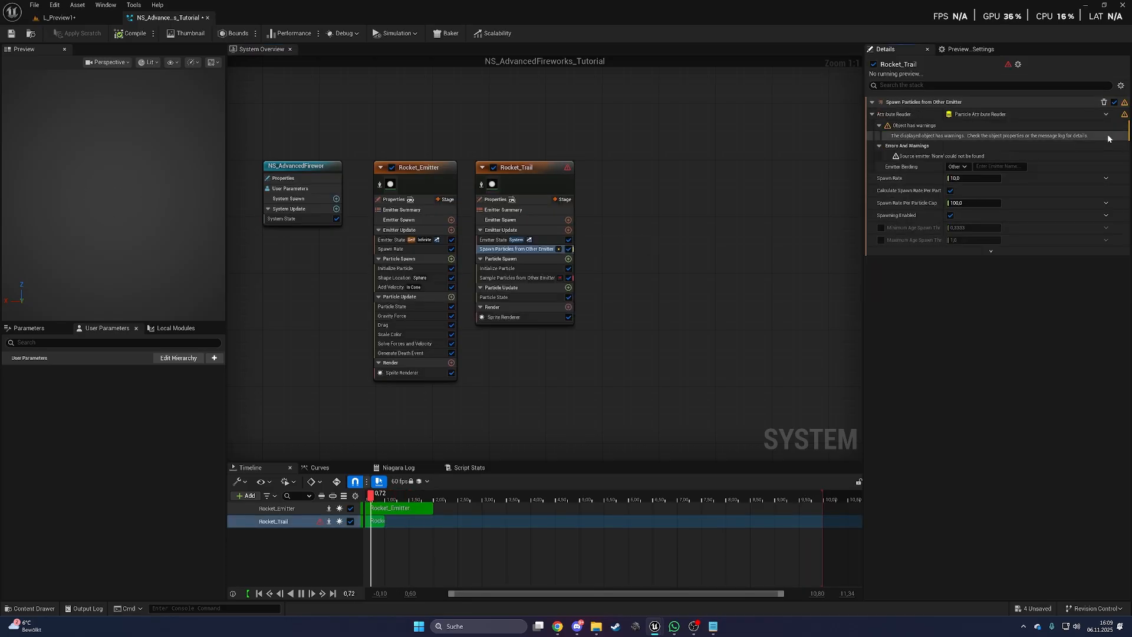
click(519, 278)
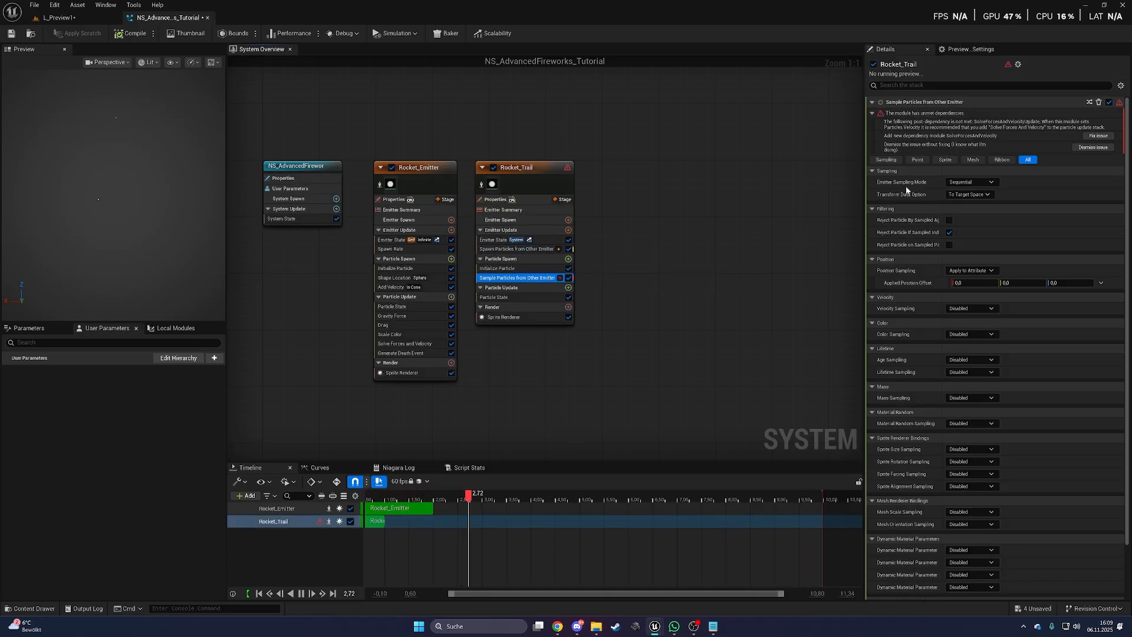
click(1098, 136)
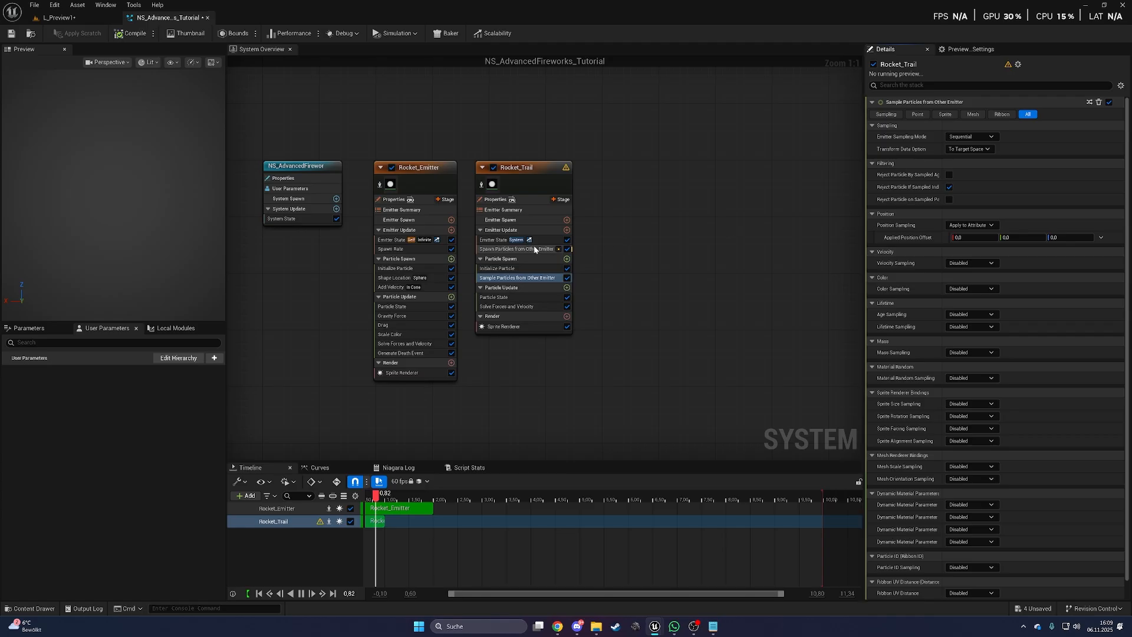
- Bind Rocket_Trail's Spawn Particles from Other Emitter module to Rocket_Emitter and set its spawn rate to 2000
click(542, 250)
click(997, 166)
text(Rocket_Emitter)
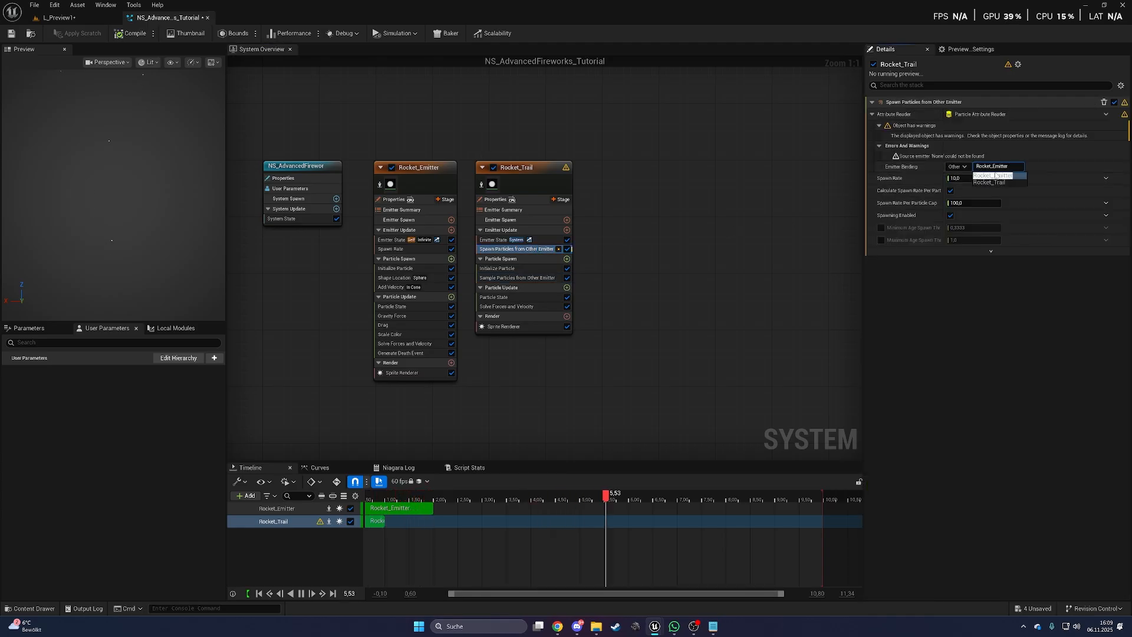
click(996, 175)
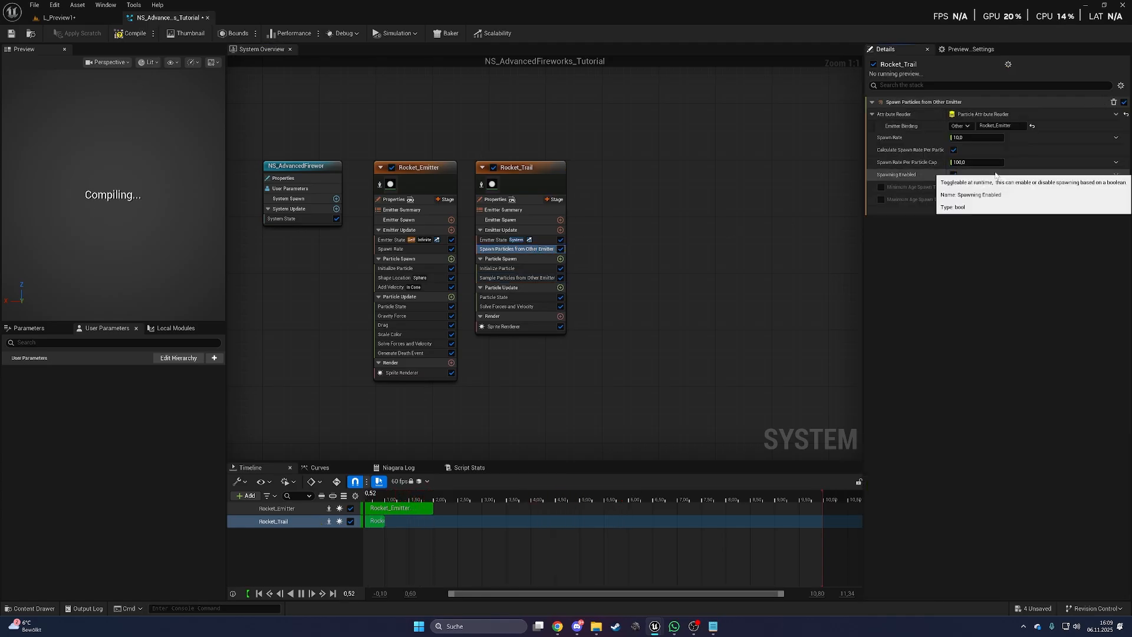
click(977, 138)
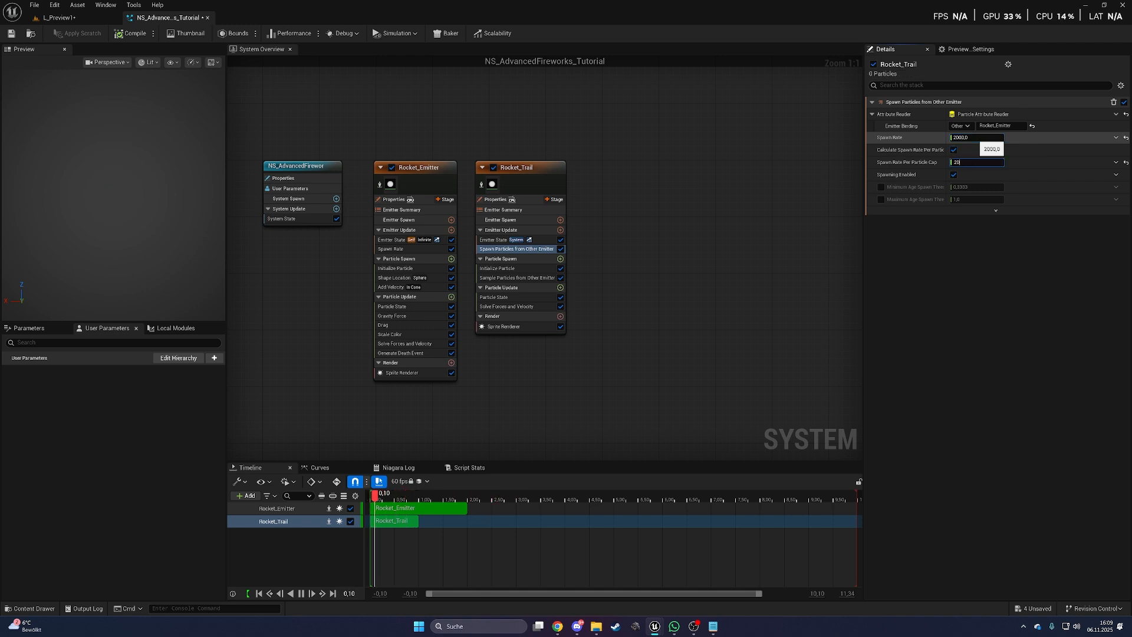
- Set the lifetime mode to Random in Rocket_Trail's Initialize Particle module
click(497, 268)
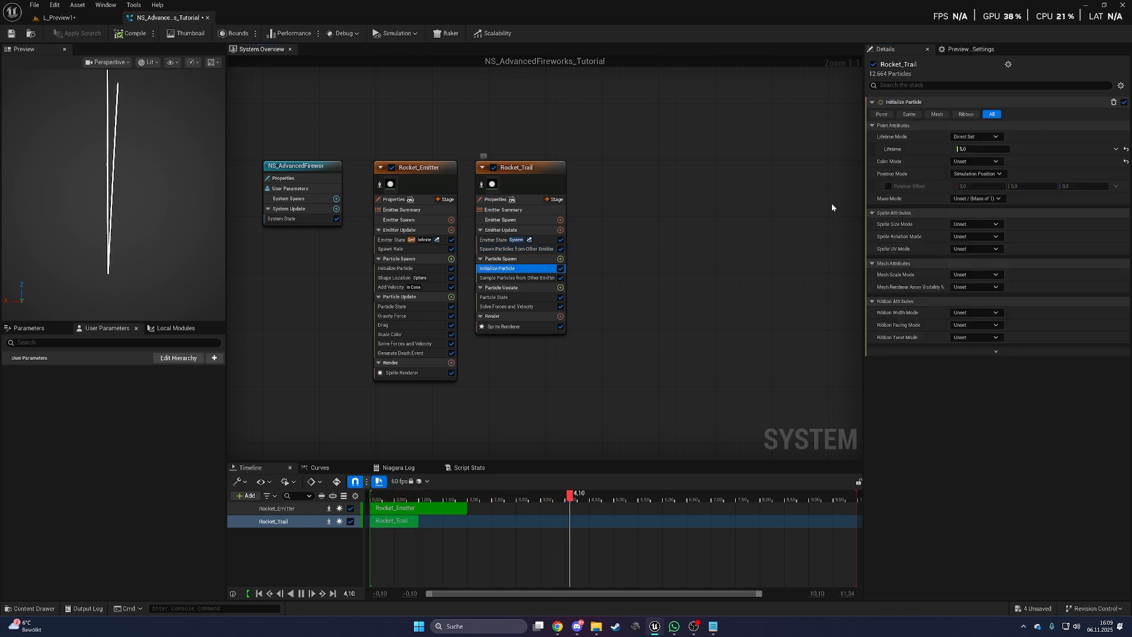
click(989, 140)
click(976, 136)
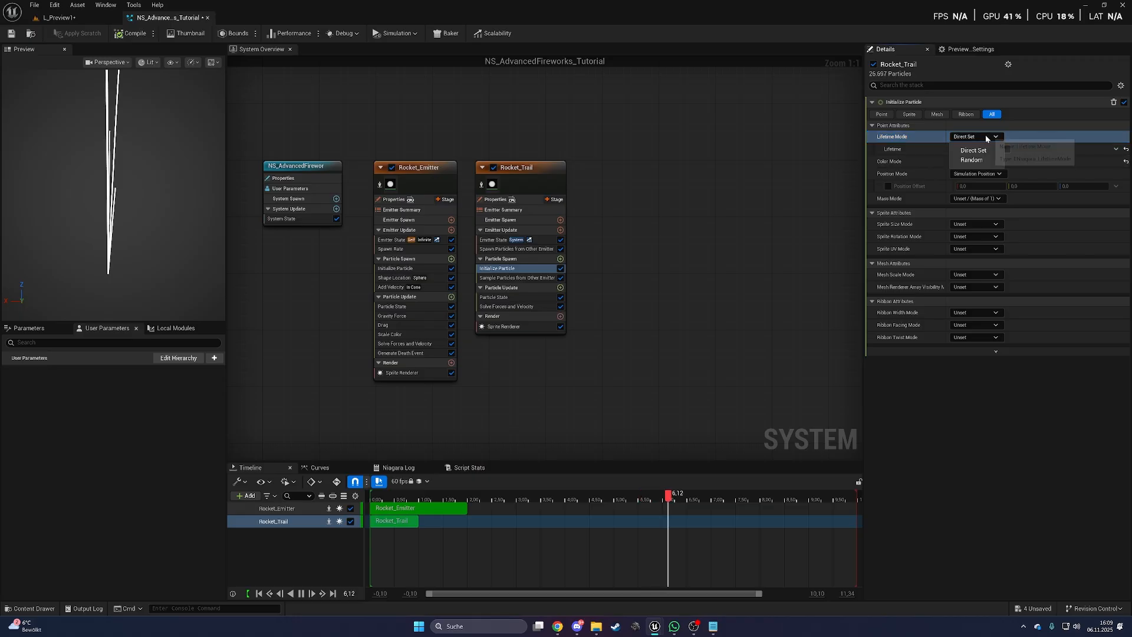
click(982, 155)
- Set the sprite size mode to Uniform in Rocket_Trail's Initialize Particle module
click(974, 242)
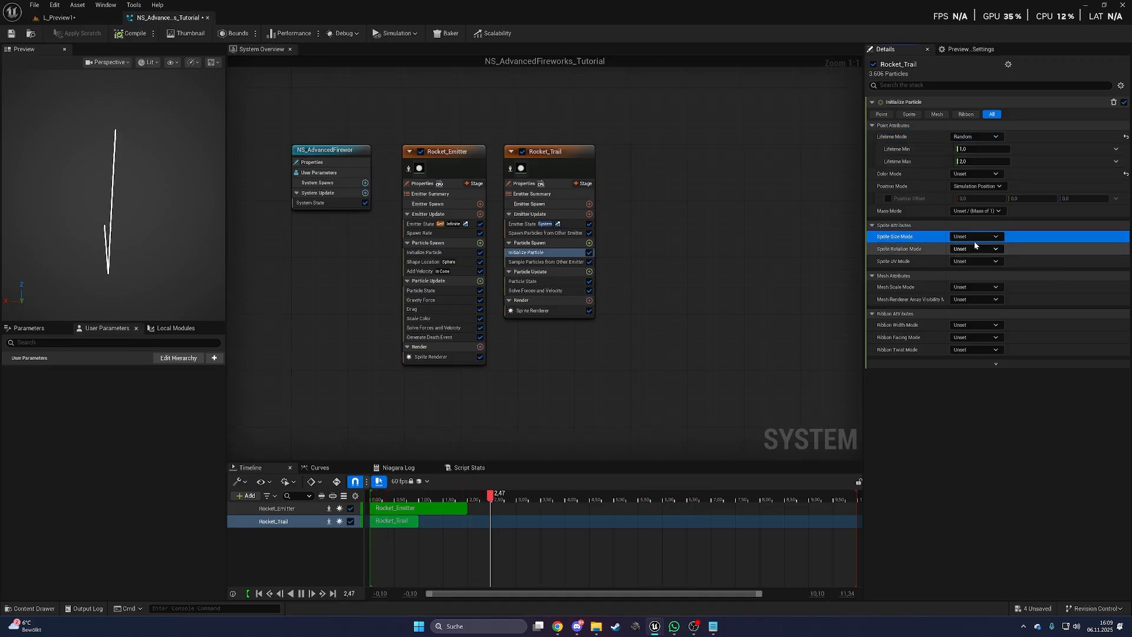
click(974, 237)
click(974, 263)
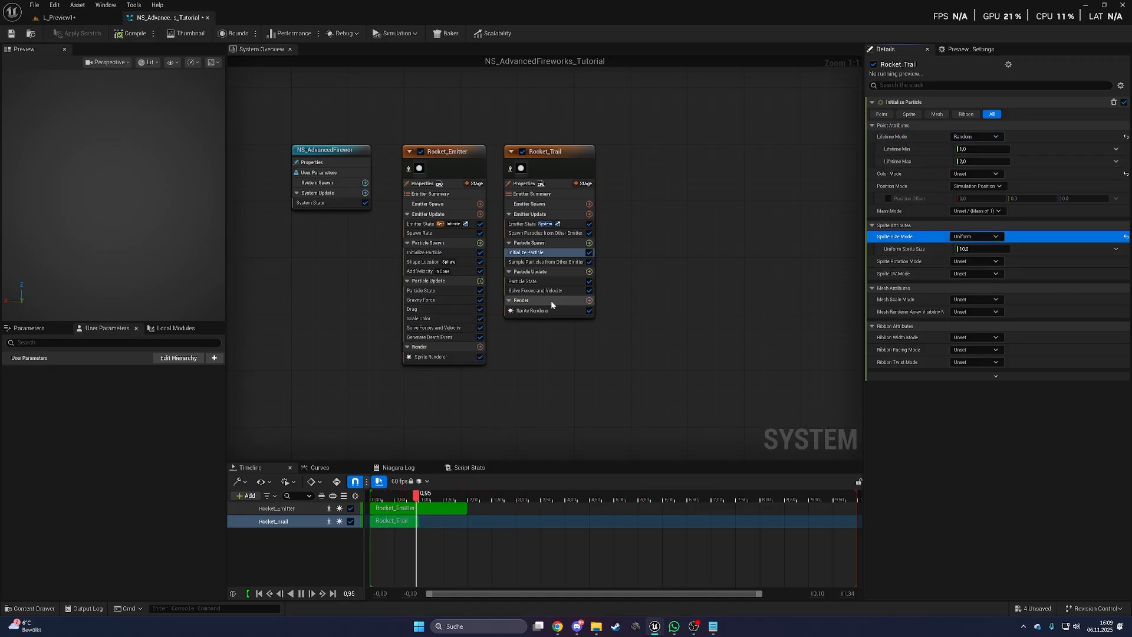
- Add a Shape Location module to Rocket_Trail's Particle Spawn group and set its shape primitive to Cone
click(589, 242)
text(shape loca)
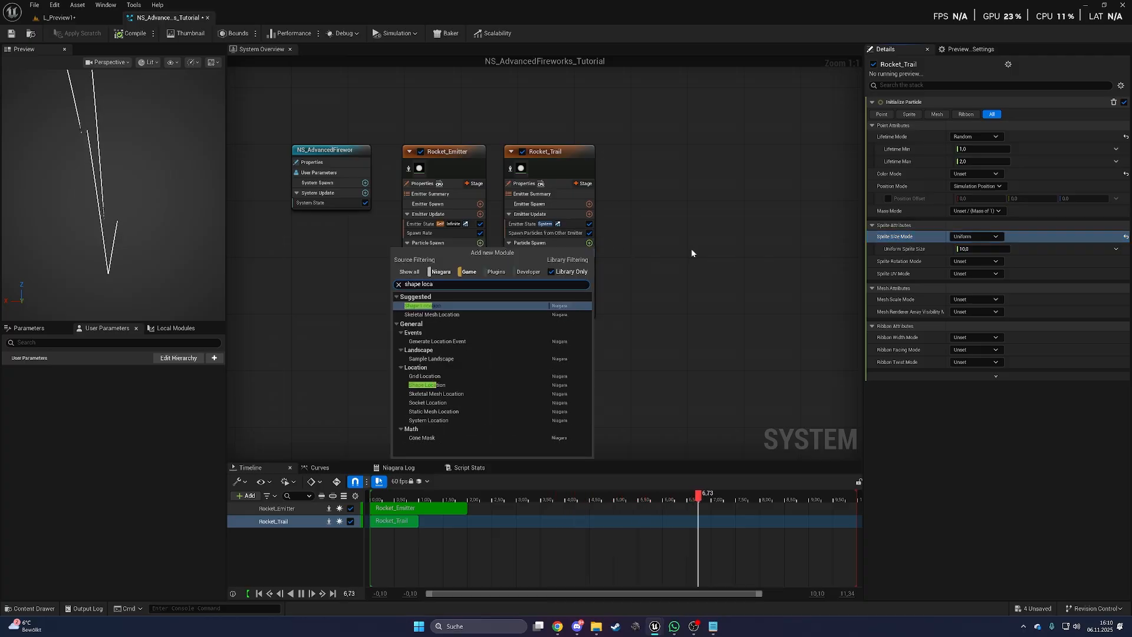
key(Return)
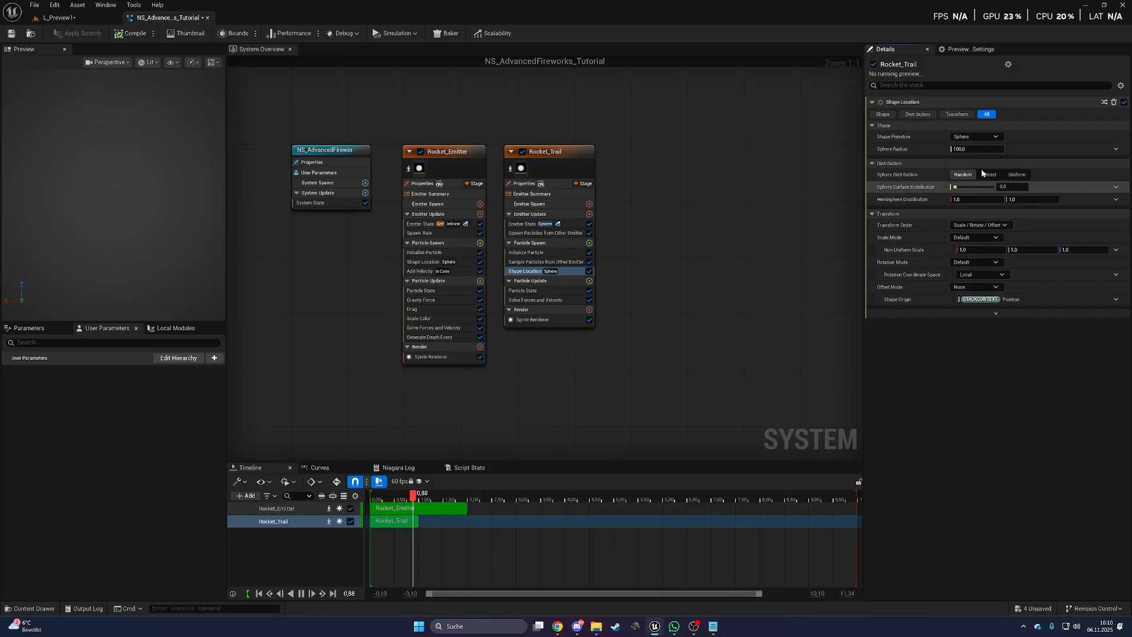
click(990, 138)
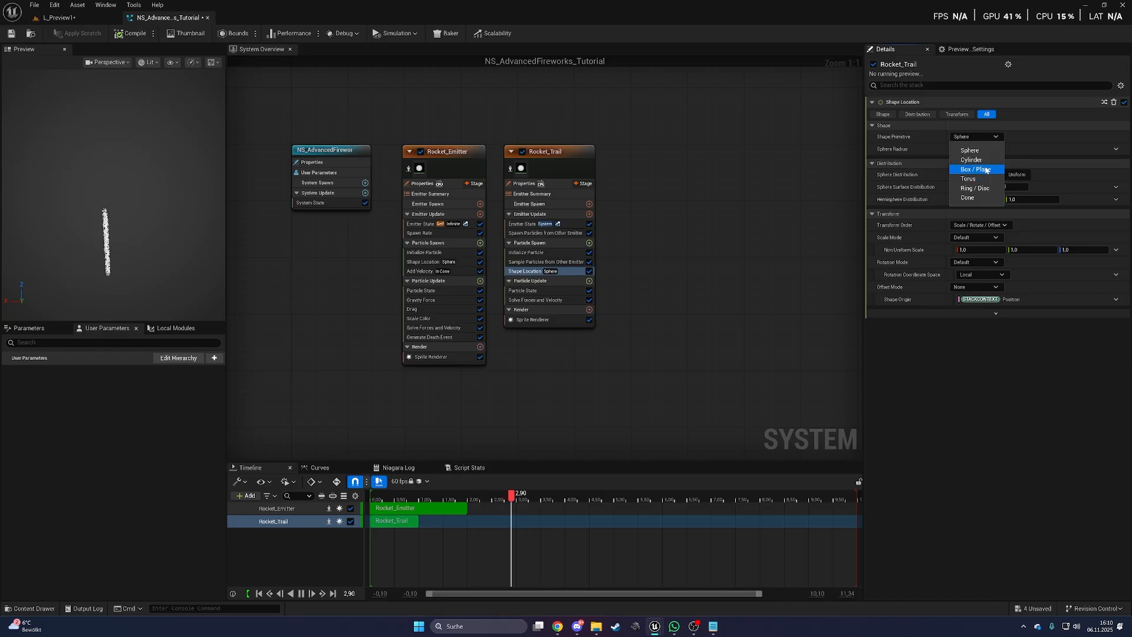
click(968, 198)
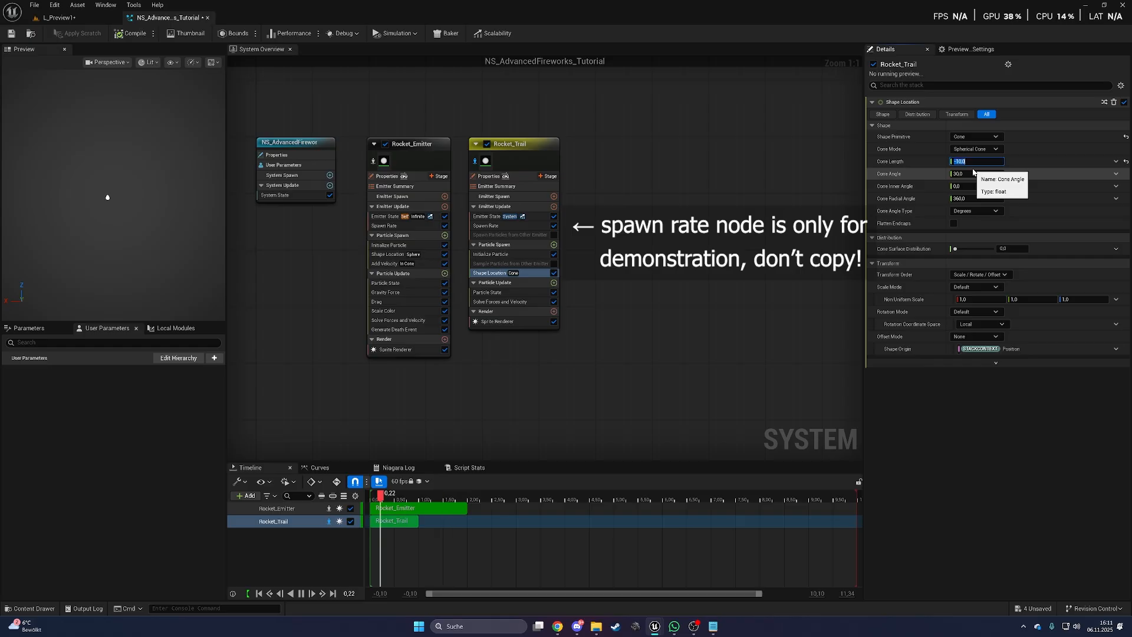
click(974, 174)
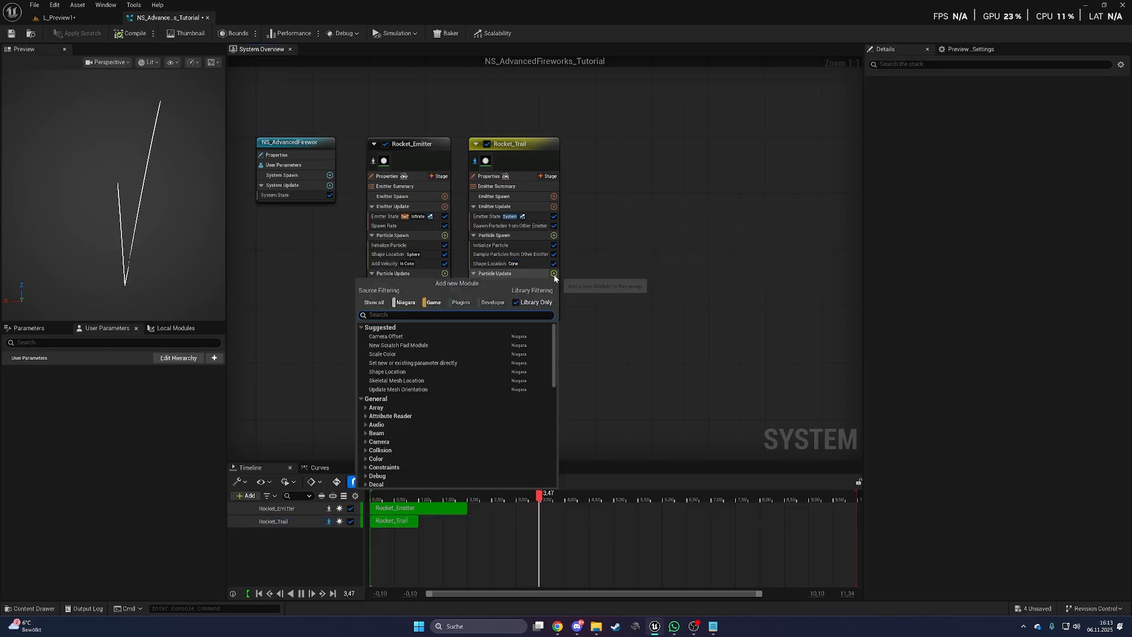
- Add a Scale Sprite Size module to Rocket_Trail's Particle Update group and apply the bell-shaped template to its uniform curve
text(scale sprit)
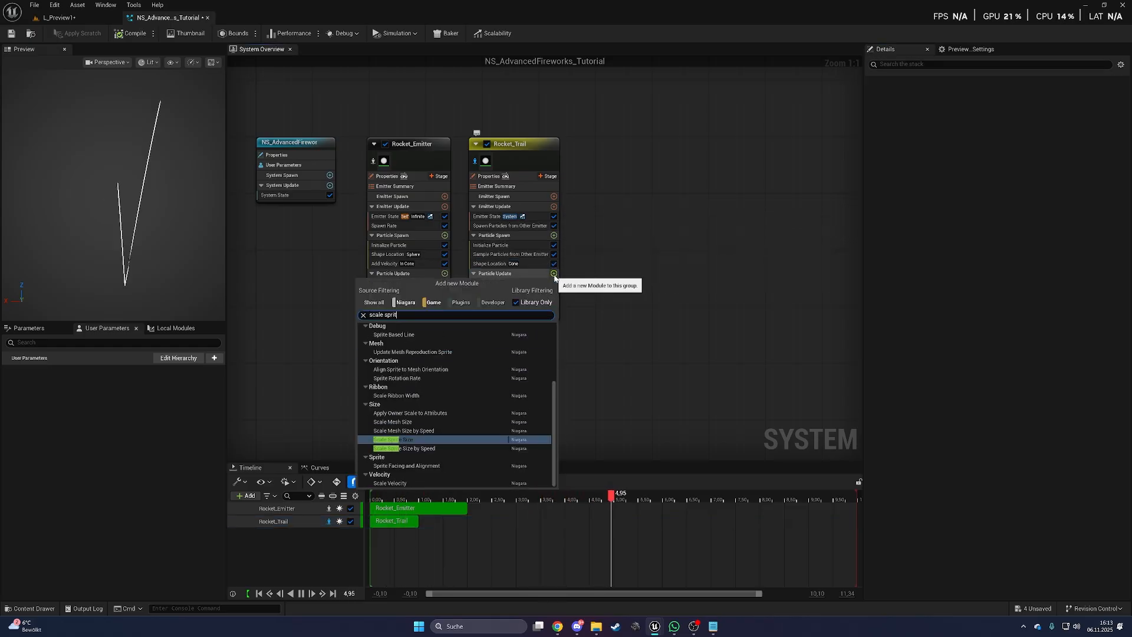
key(Return)
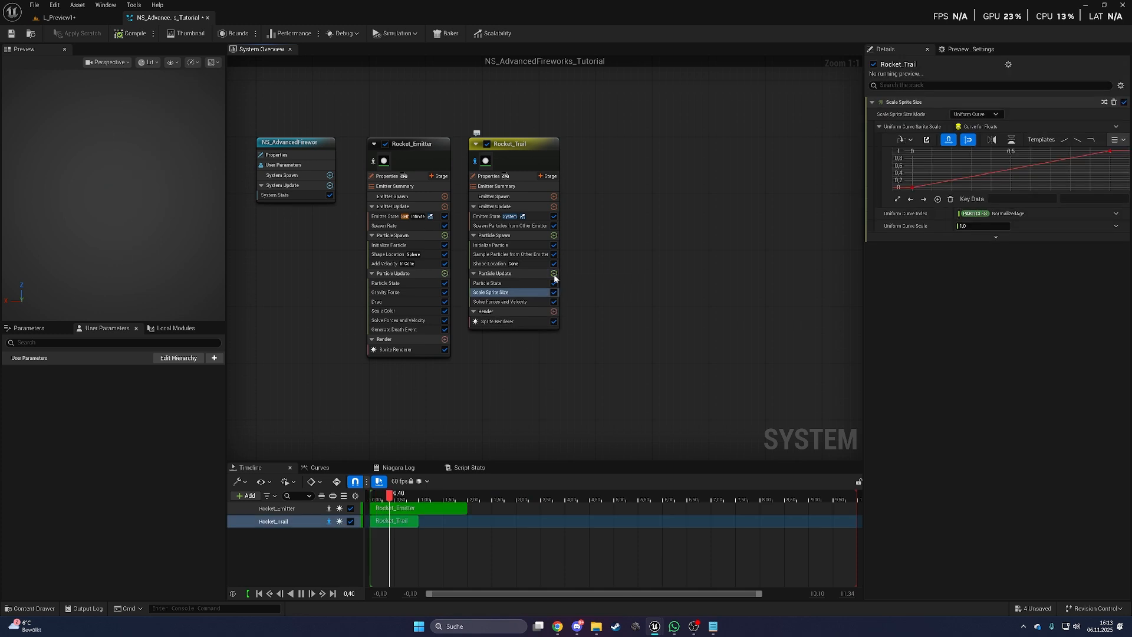
click(1121, 139)
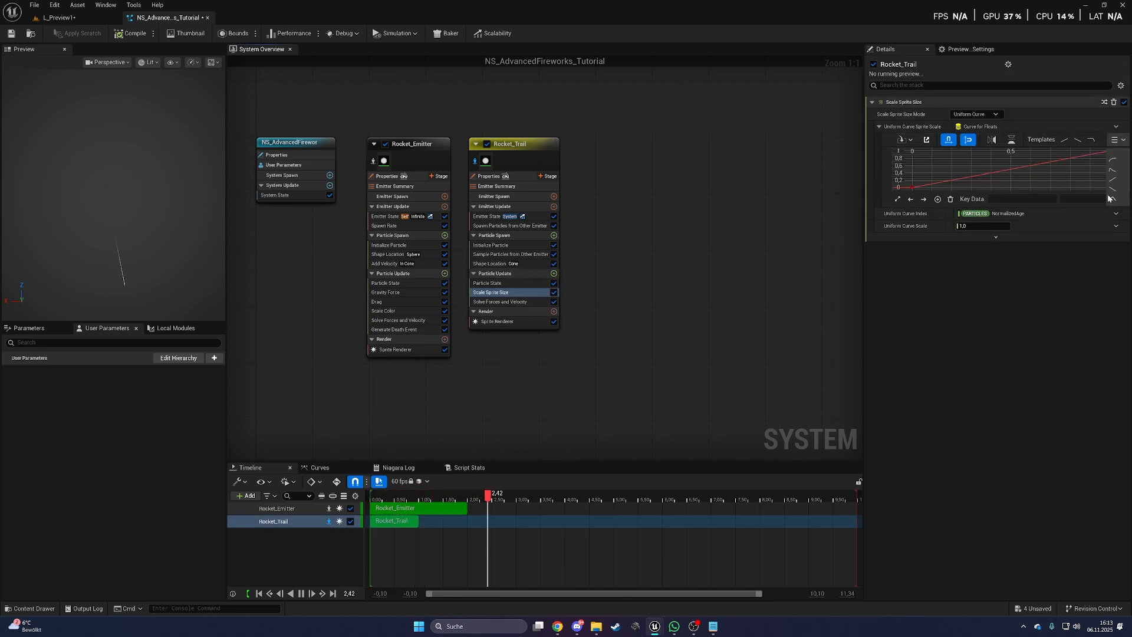
click(1114, 198)
- Reshape the sprite scale curve into a plateau with two peak keys, the first at time 0.3 with value 1.0
double_click(988, 168)
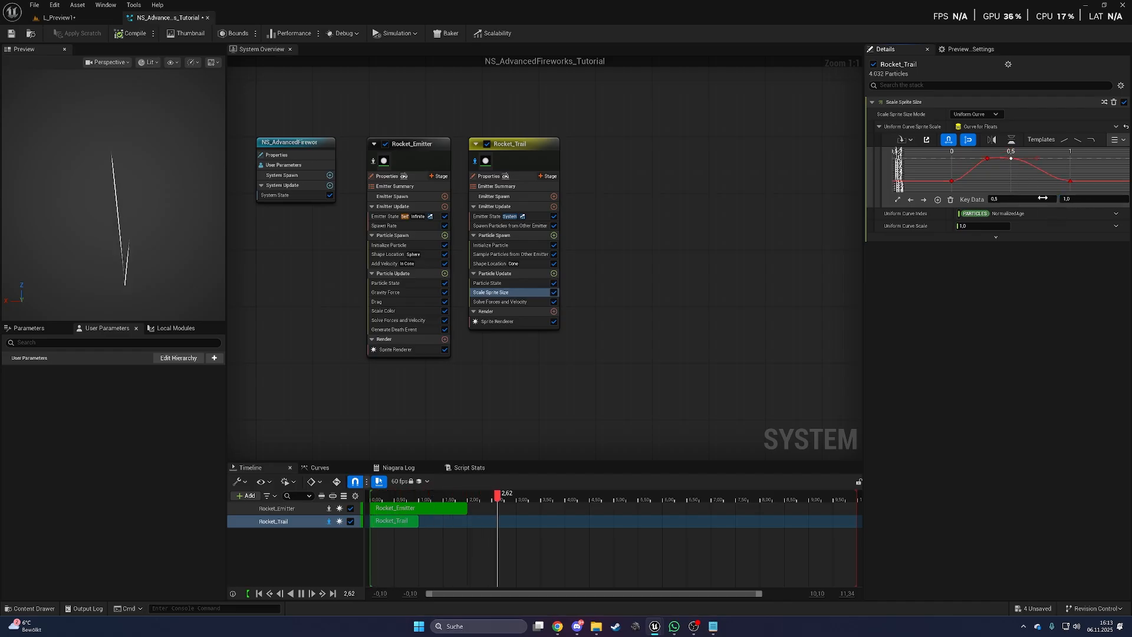
right_click(988, 159)
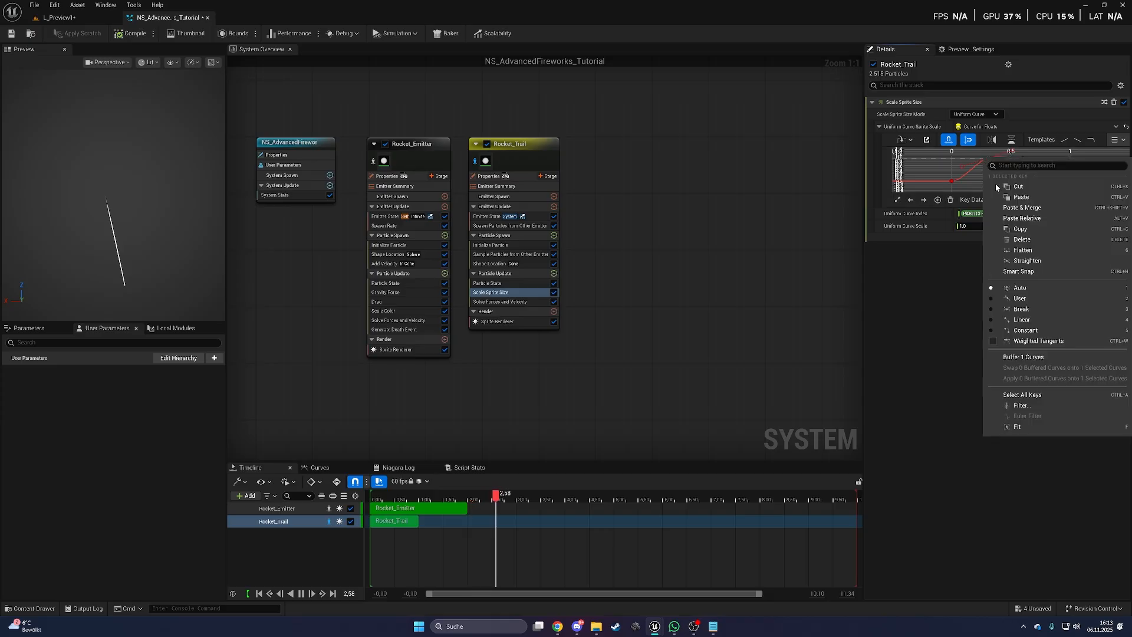
click(1026, 321)
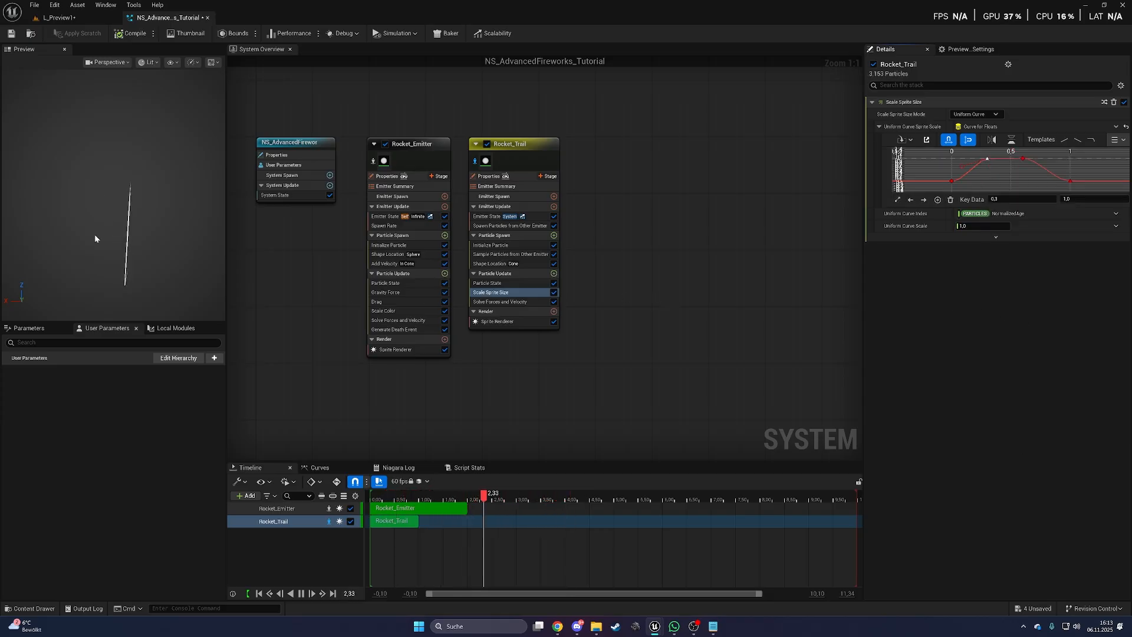
- Add a Curl Noise Force module to Rocket_Trail's Particle Update group
click(553, 273)
text(curl)
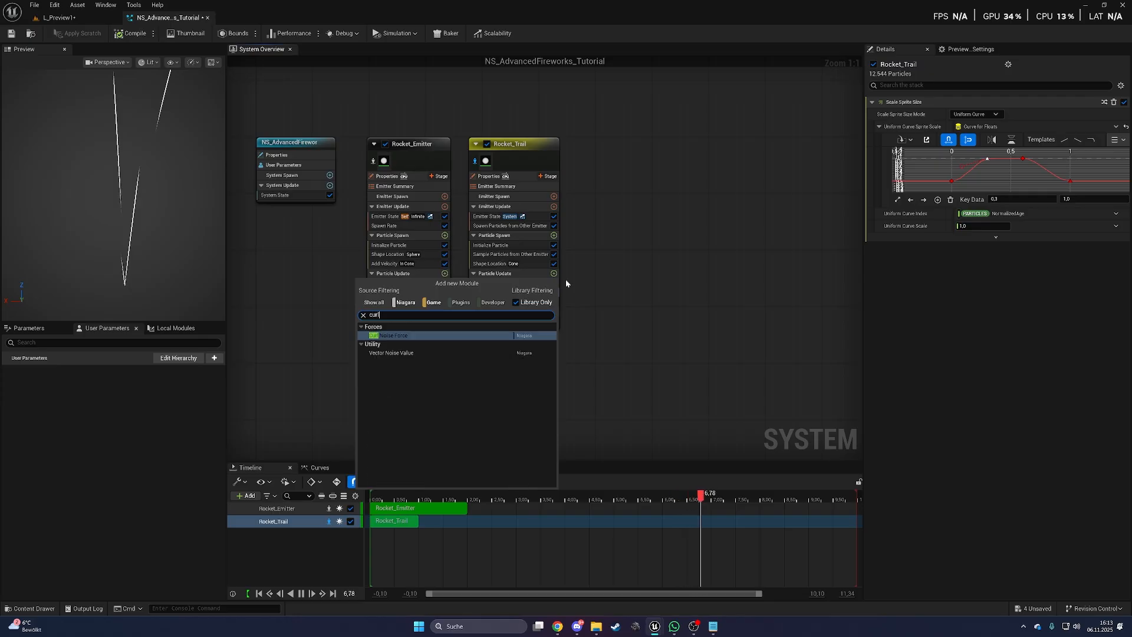
text( noise)
key(Return)
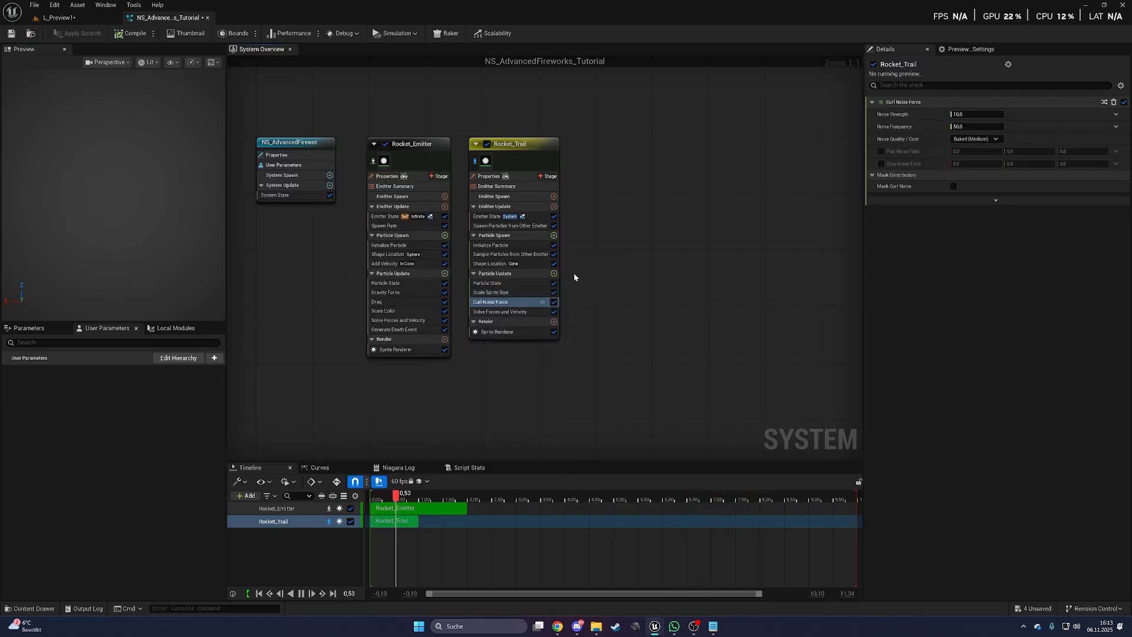
- Drive the curl noise strength with Float from Curve, scaling the curve by a Random Range Float from 500 to 1000
click(1116, 115)
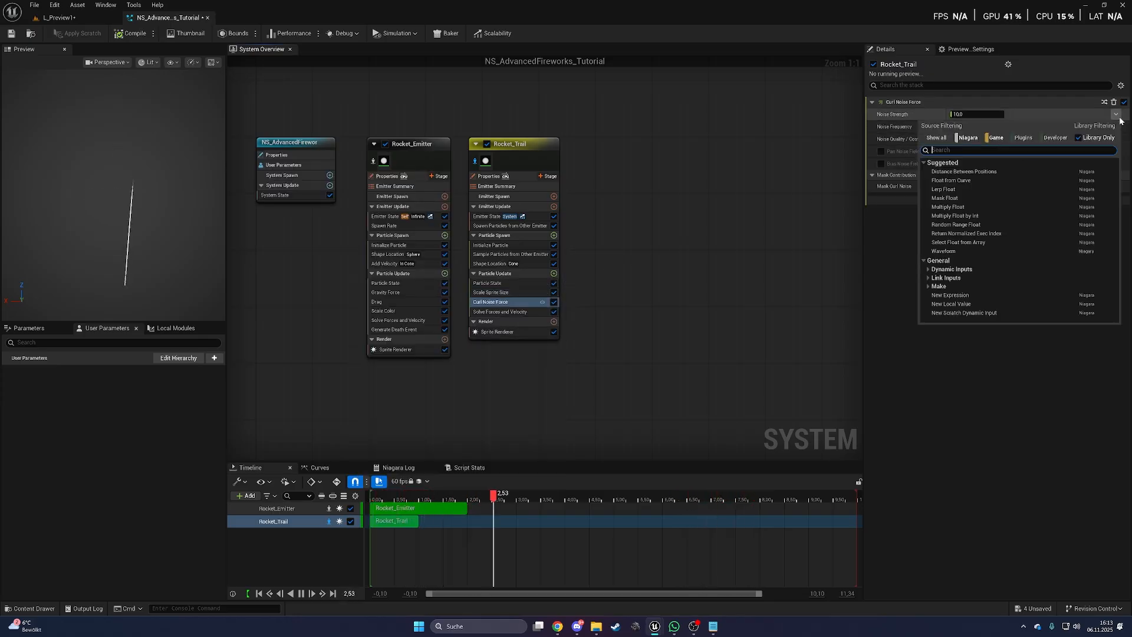
click(984, 180)
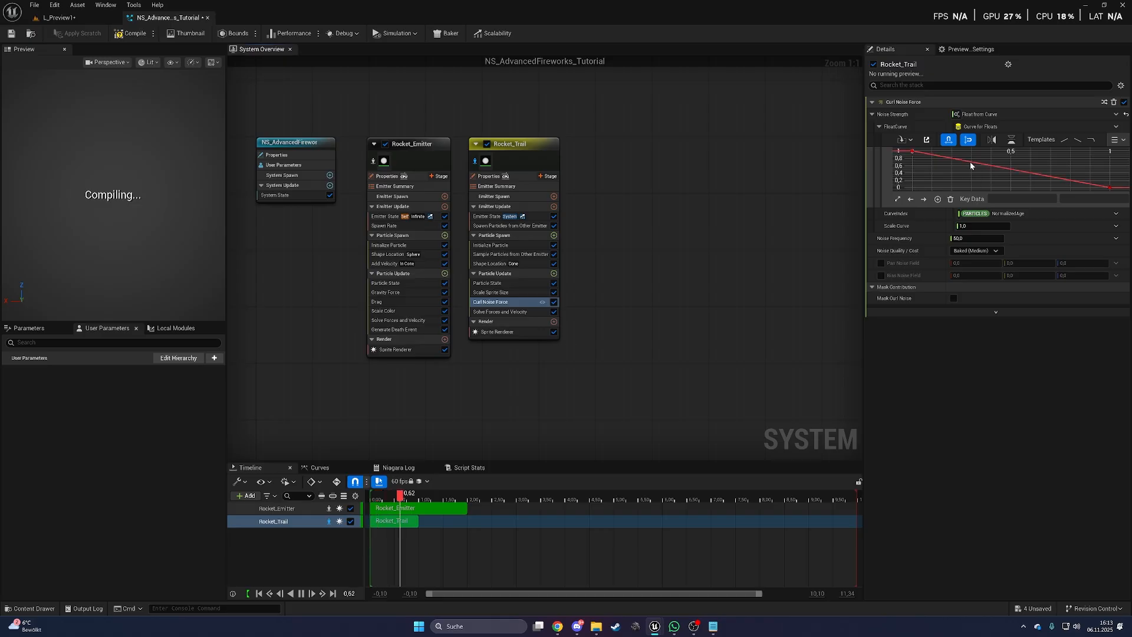
click(1116, 226)
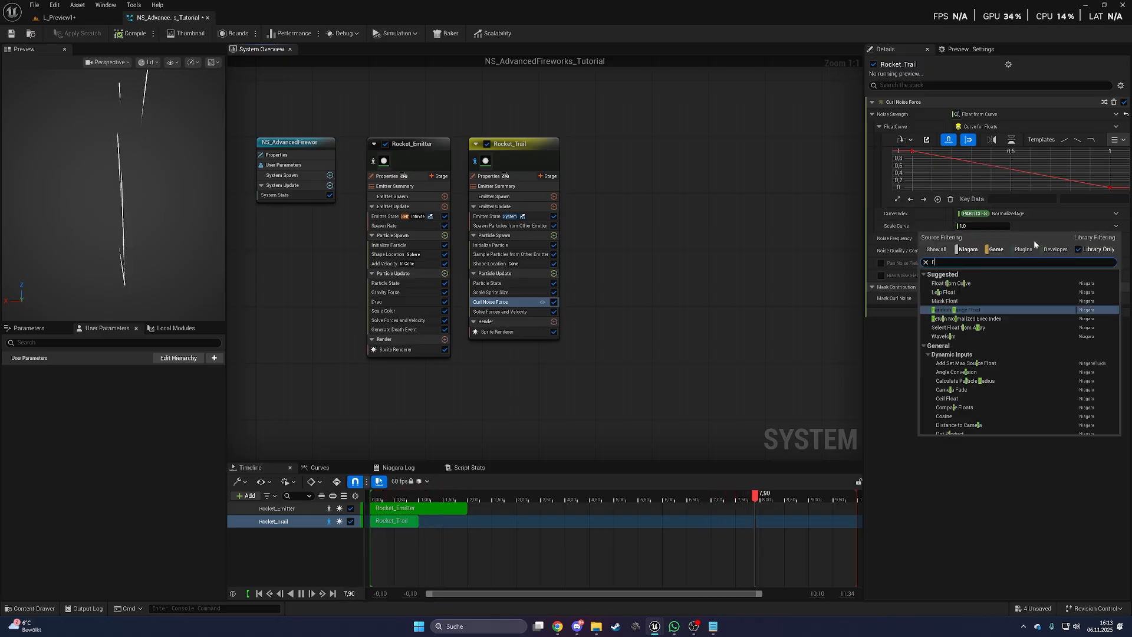
text(ra)
click(968, 284)
click(989, 239)
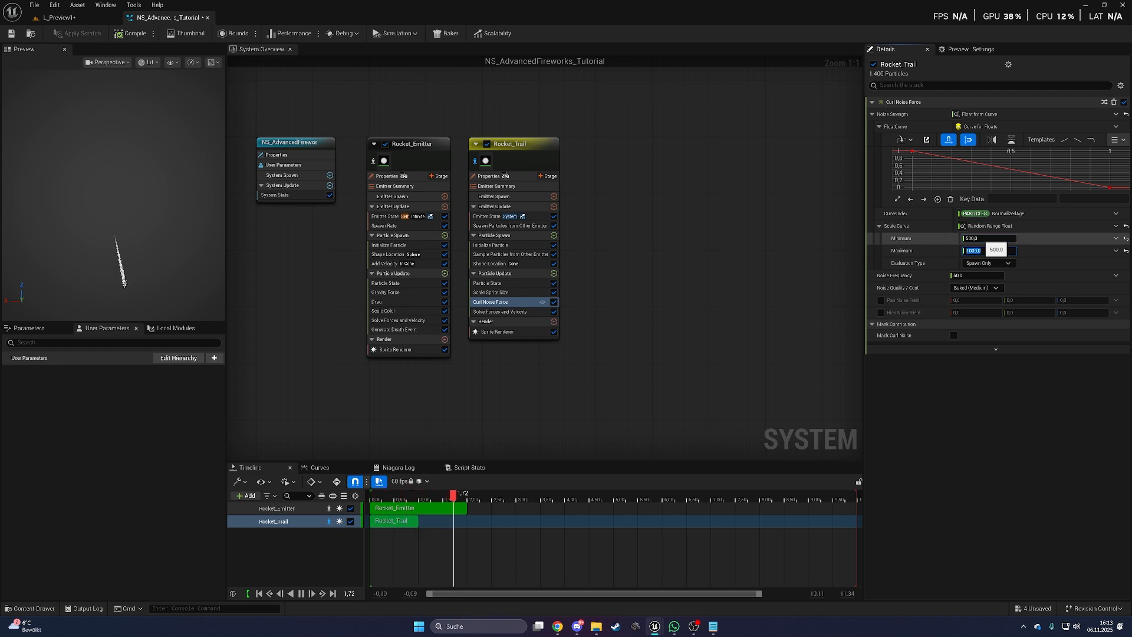
key(Return)
- Drive the noise frequency with a bell-shaped Float from Curve, its peak key at time 0.1 and its curve scale at 5
click(1116, 275)
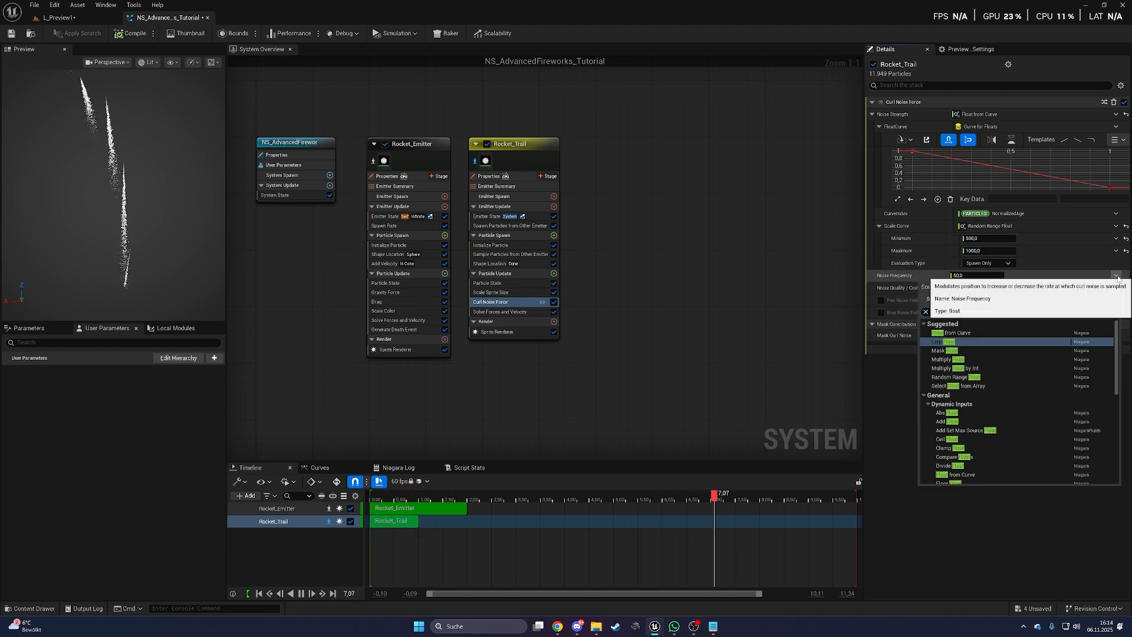
key(Up)
key(Return)
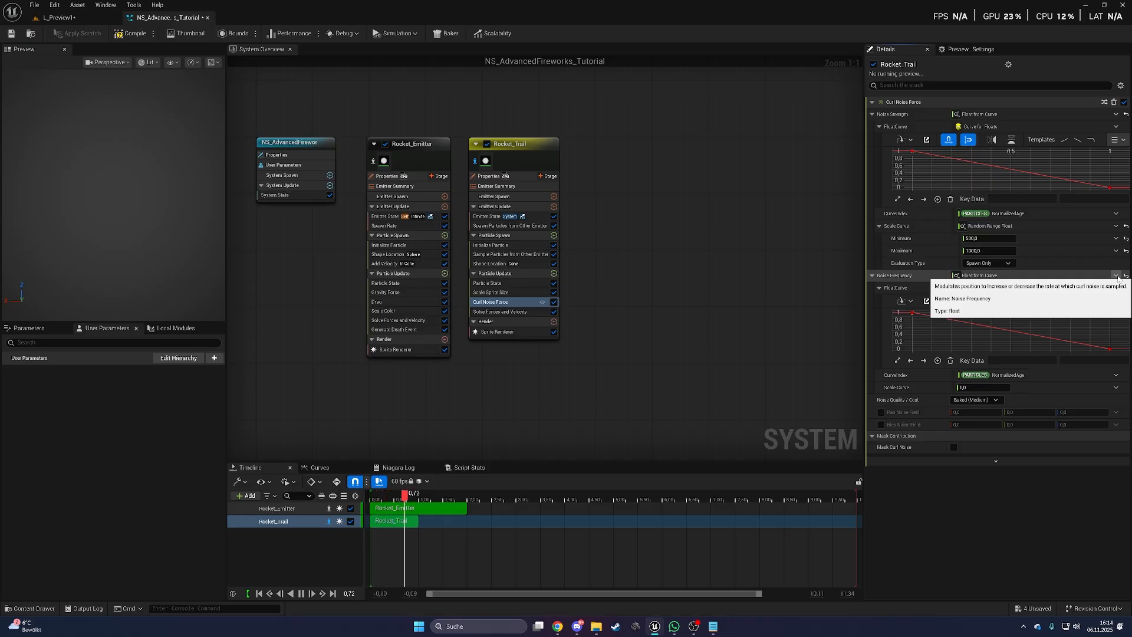
click(1117, 301)
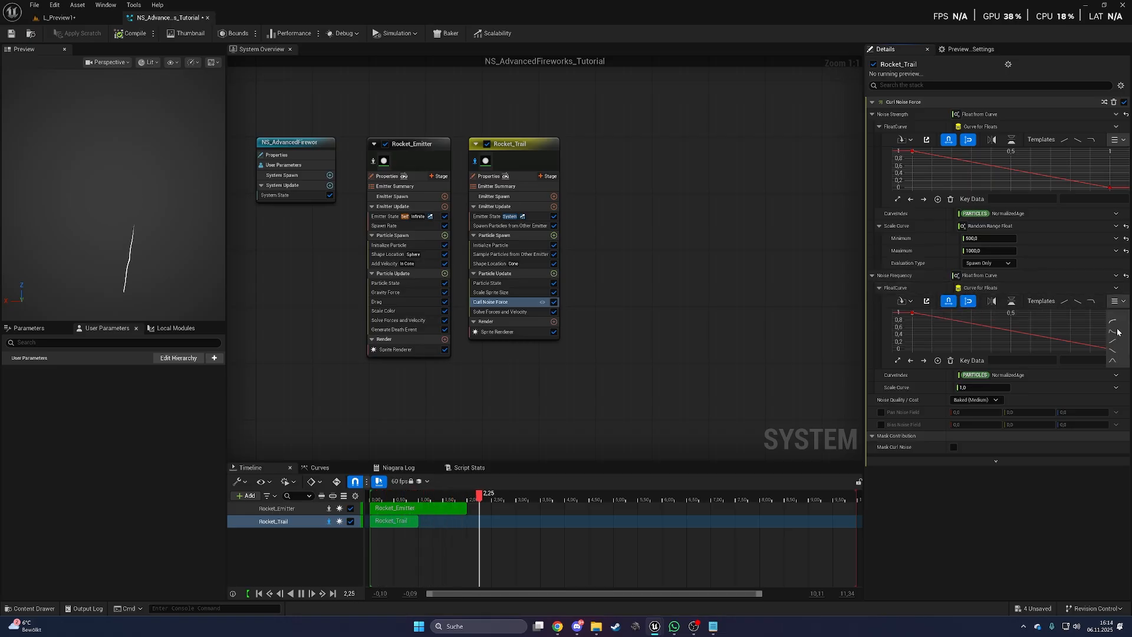
click(1114, 362)
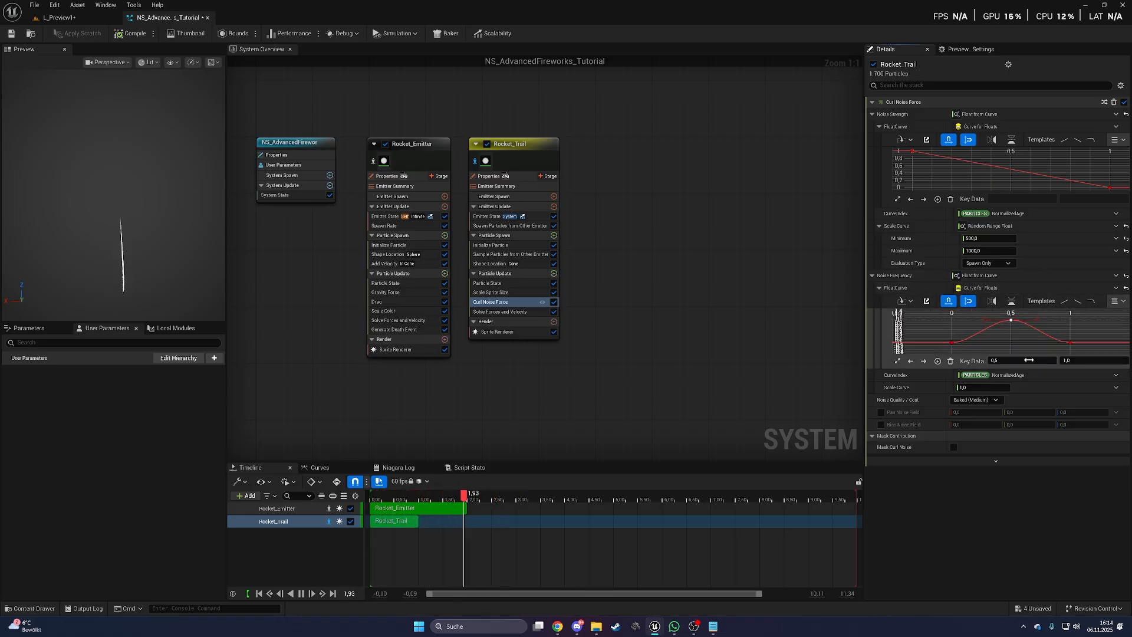
key(Return)
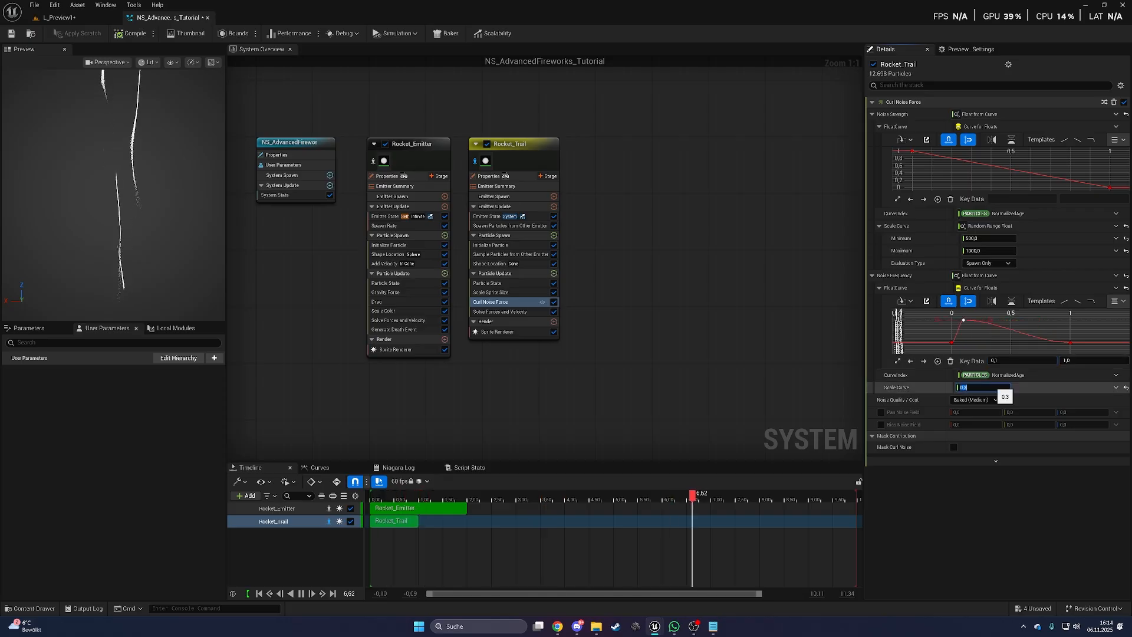
text(6)
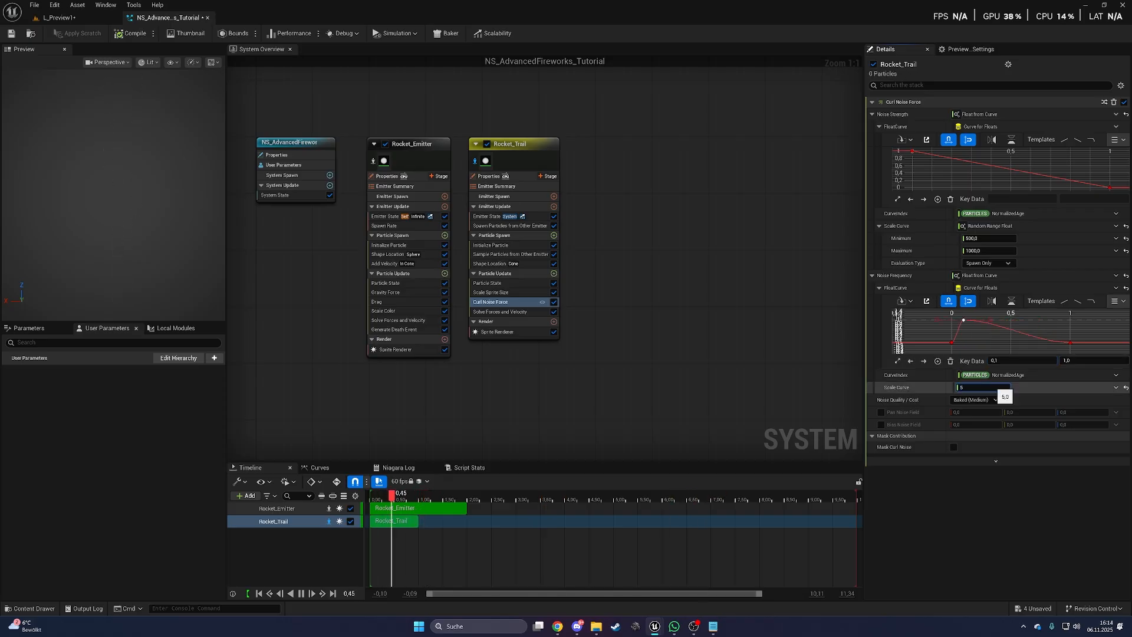
- Add a Scale Color module to Rocket_Trail's Particle Update group and set its scale mode to RGBA Linear Color Curve
click(554, 274)
text(scale co)
key(Return)
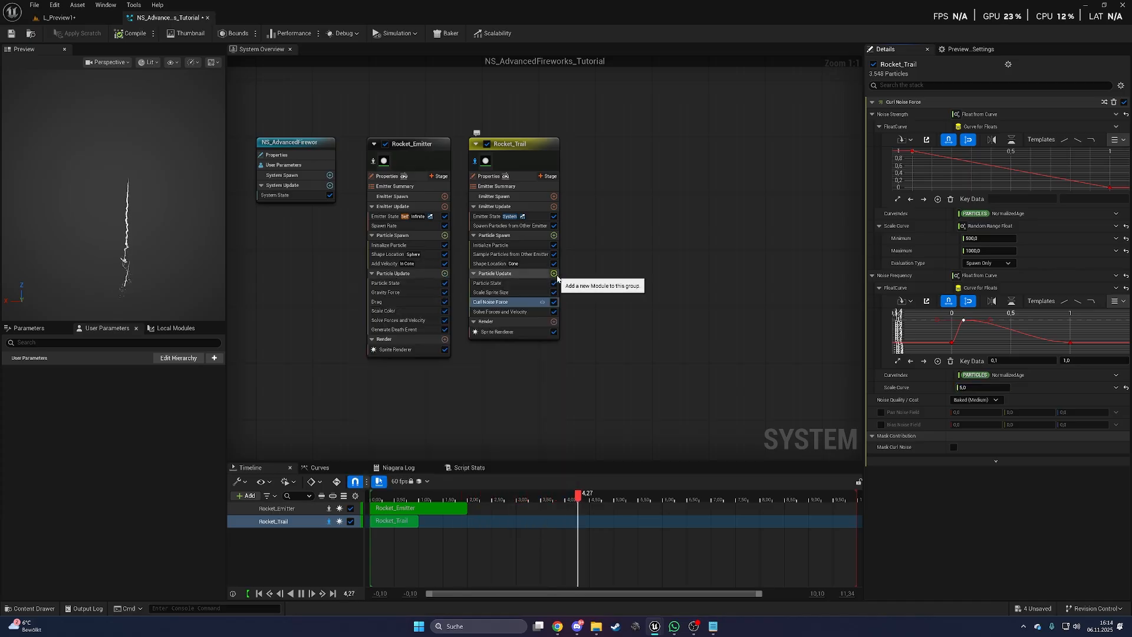
click(983, 114)
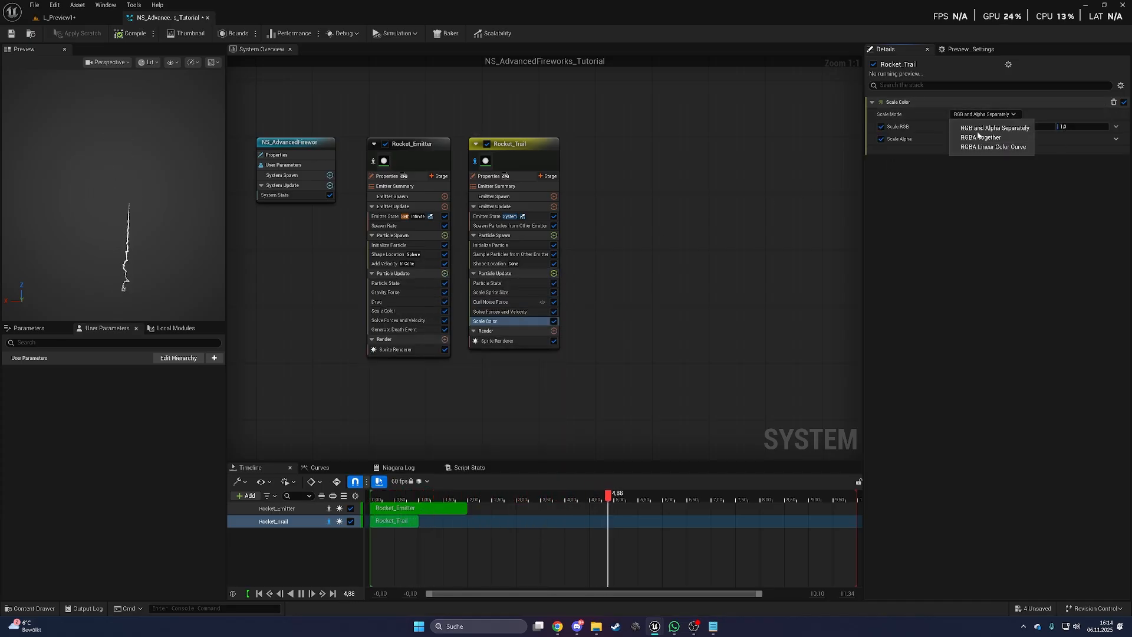
click(981, 148)
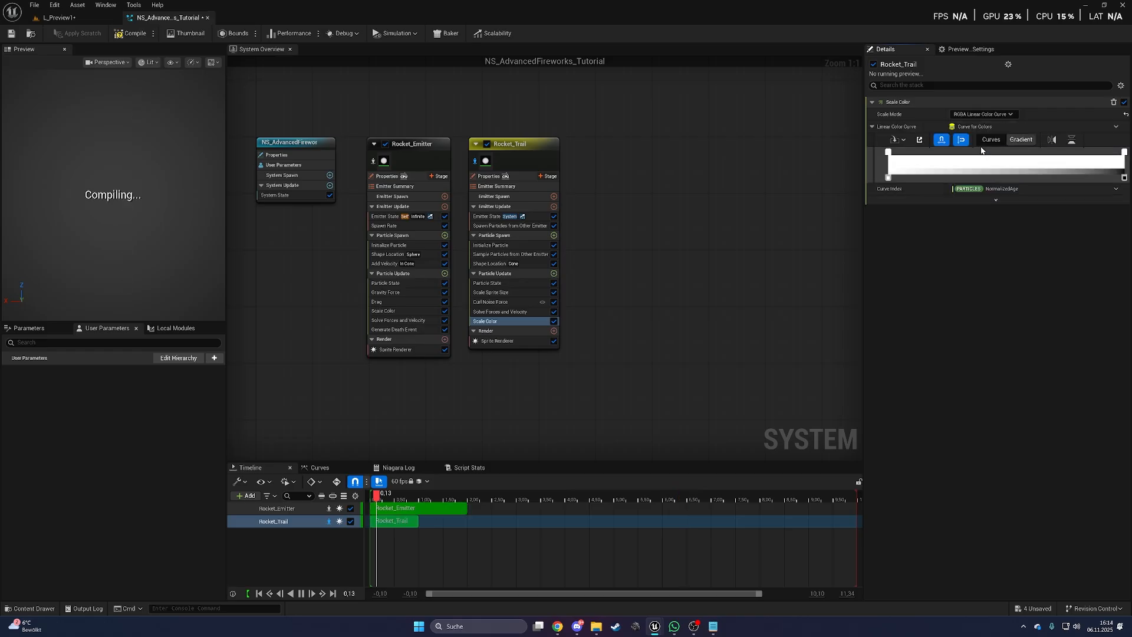
- Set the color gradient's start key to bright yellow and give the key after it a light orange color
double_click(889, 152)
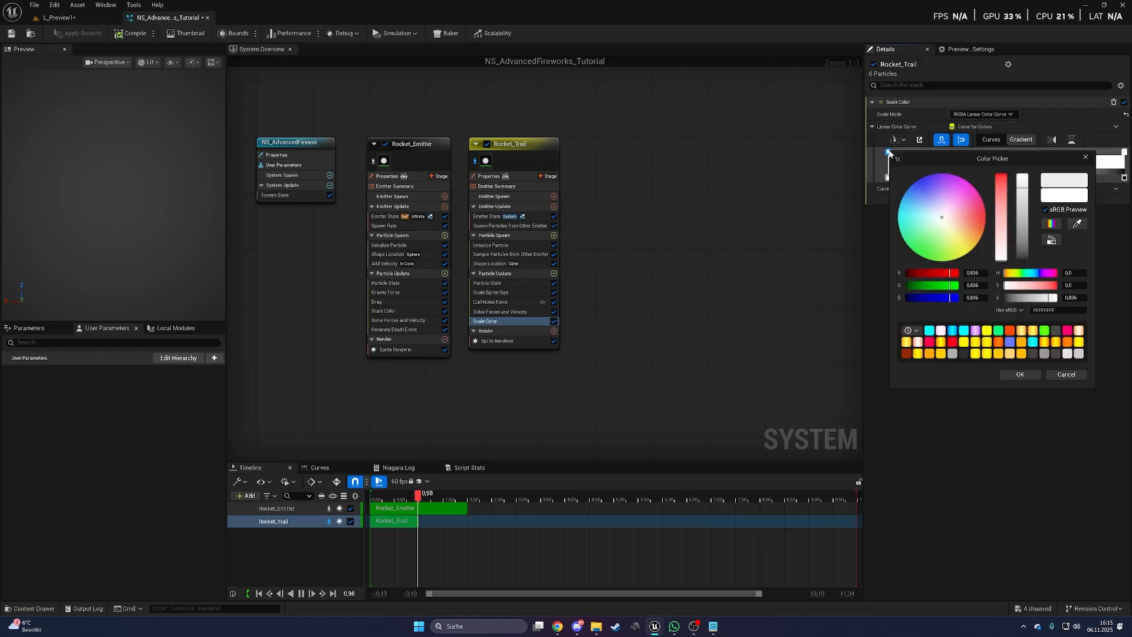
click(961, 243)
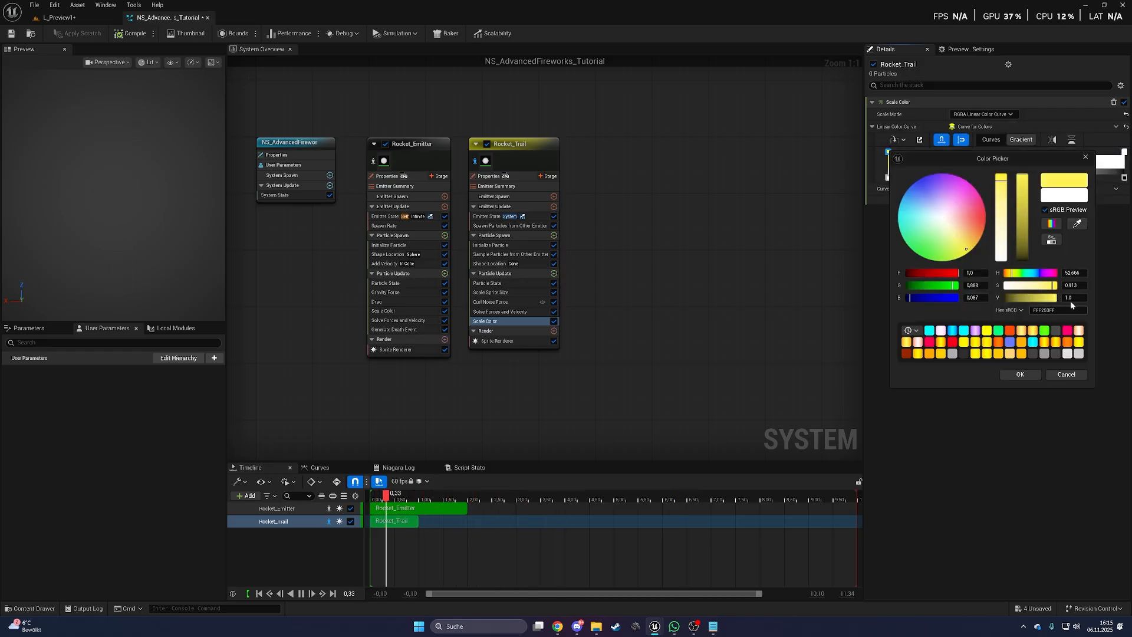
double_click(924, 152)
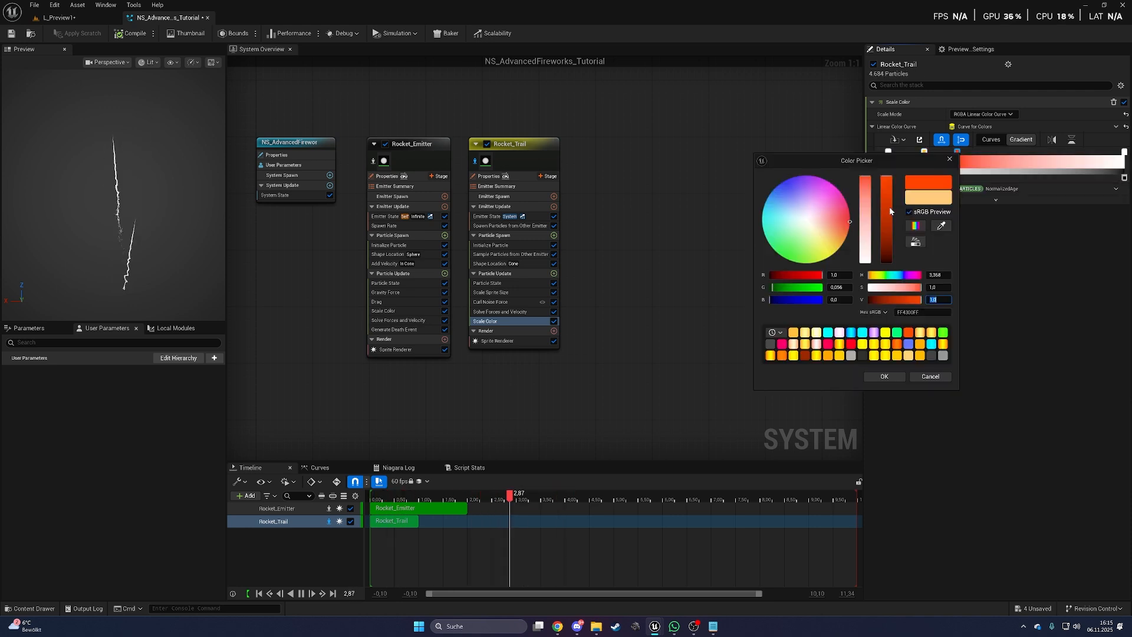
- Darken the gradient's red-orange key and move it further along, and set the end key to dark gray 5E5E5E
drag(890, 208, 886, 240)
click(872, 374)
drag(958, 152, 981, 152)
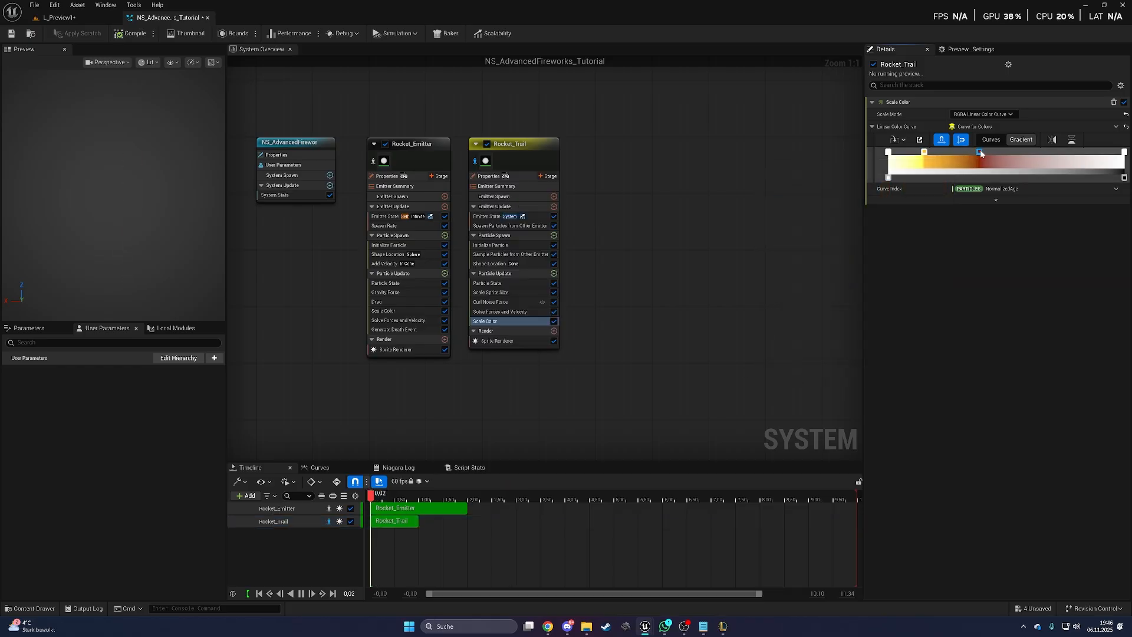
double_click(1124, 152)
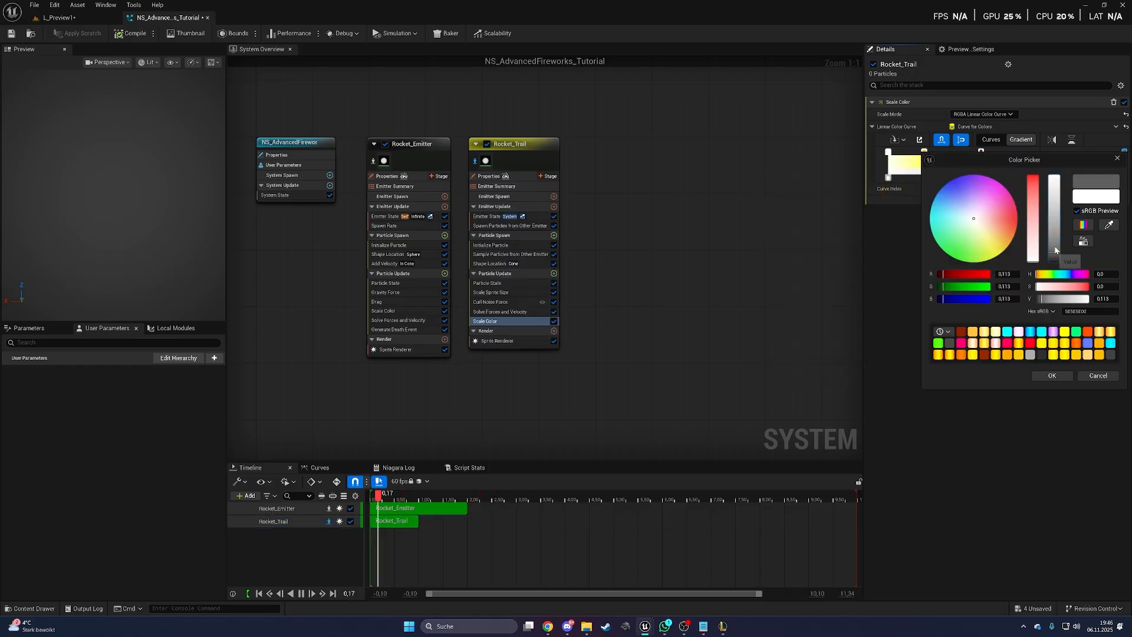
click(1052, 376)
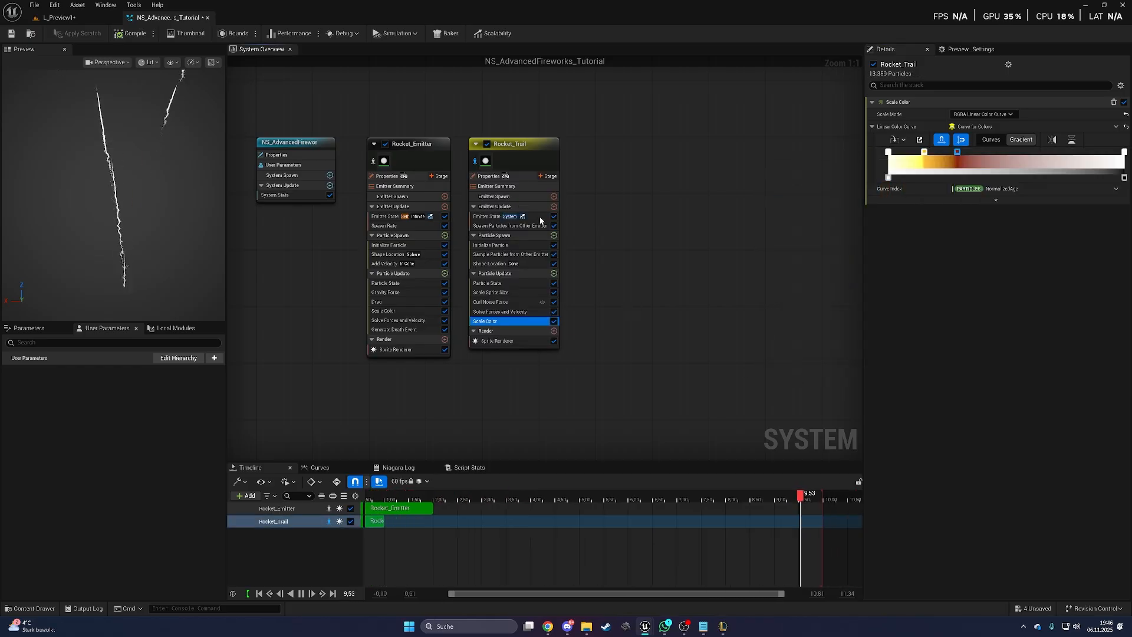
- Set the color mode of Rocket_Trail's Initialize Particle module to Direct Set
click(516, 246)
click(975, 174)
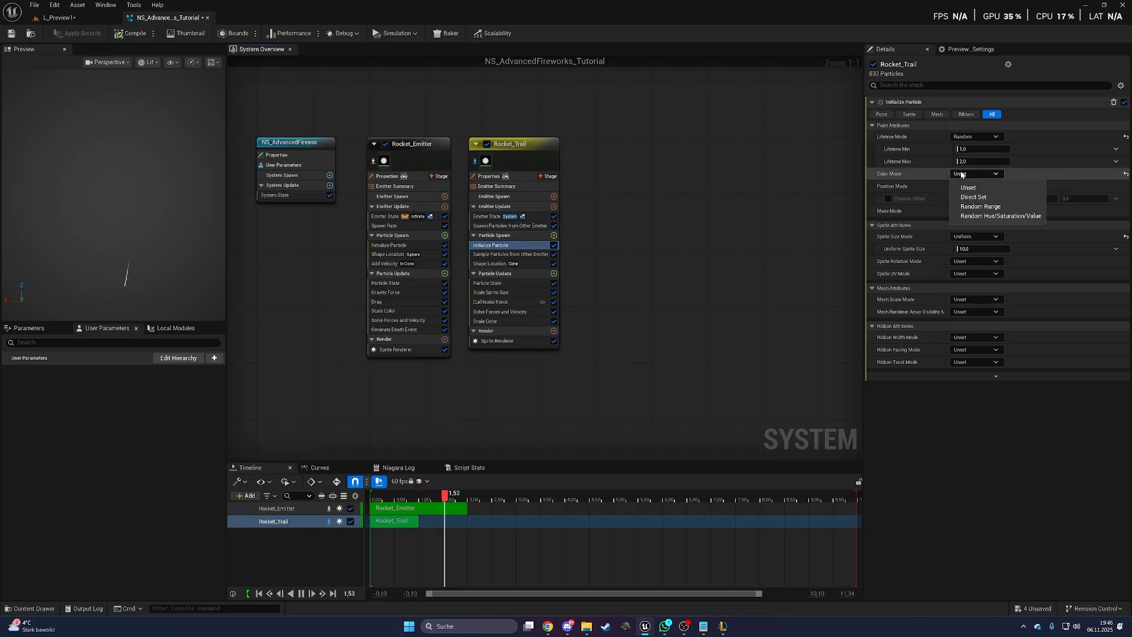
click(975, 197)
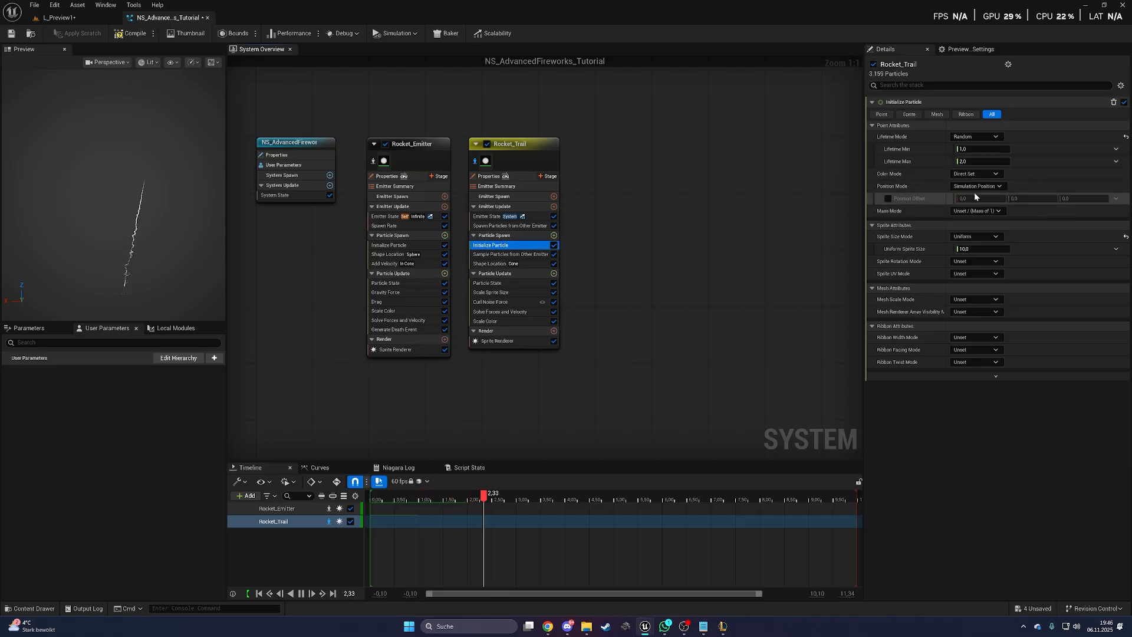
- In Rocket_Trail's Scale Color gradient, raise the orange key's brightness to 2.0 and shift it slightly earlier, then darken the red key's brightness to 0.141
click(506, 322)
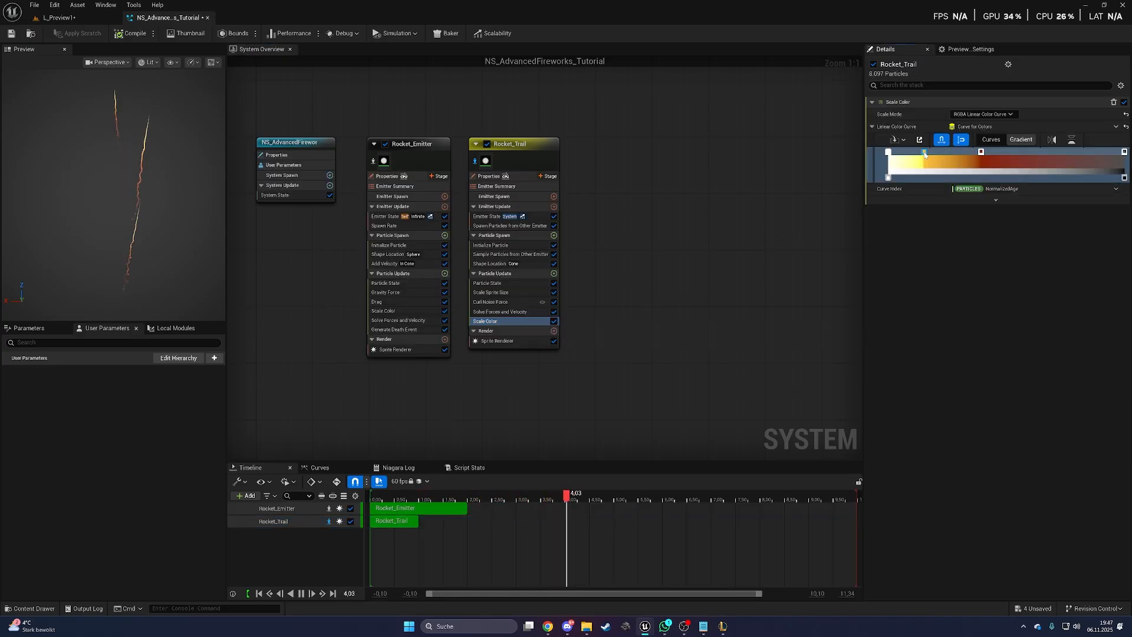
double_click(924, 153)
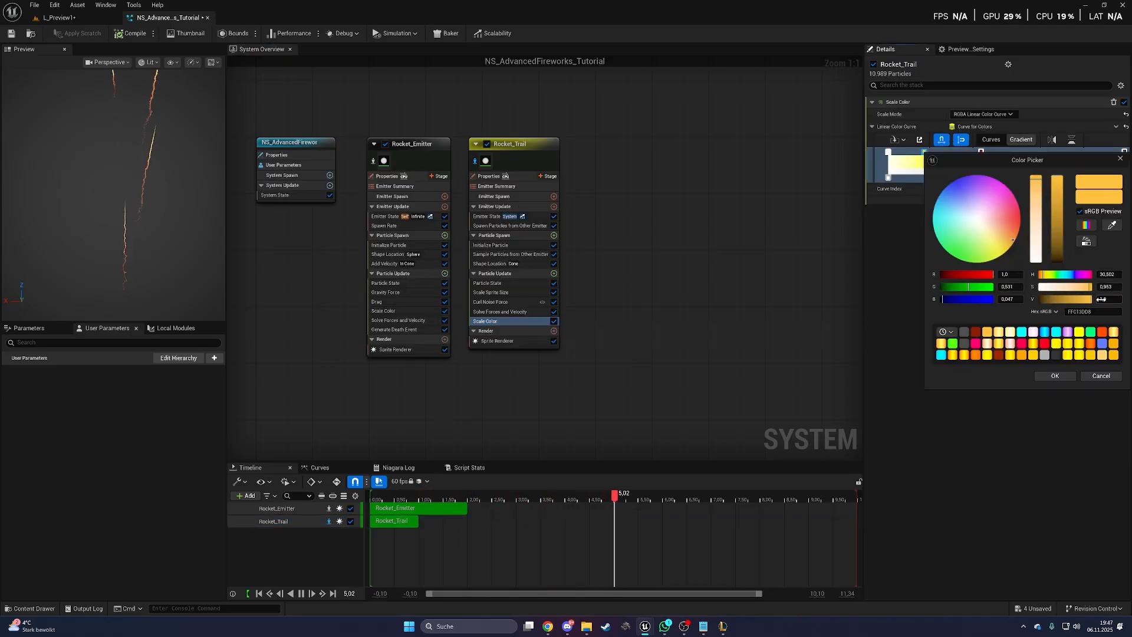
click(1104, 299)
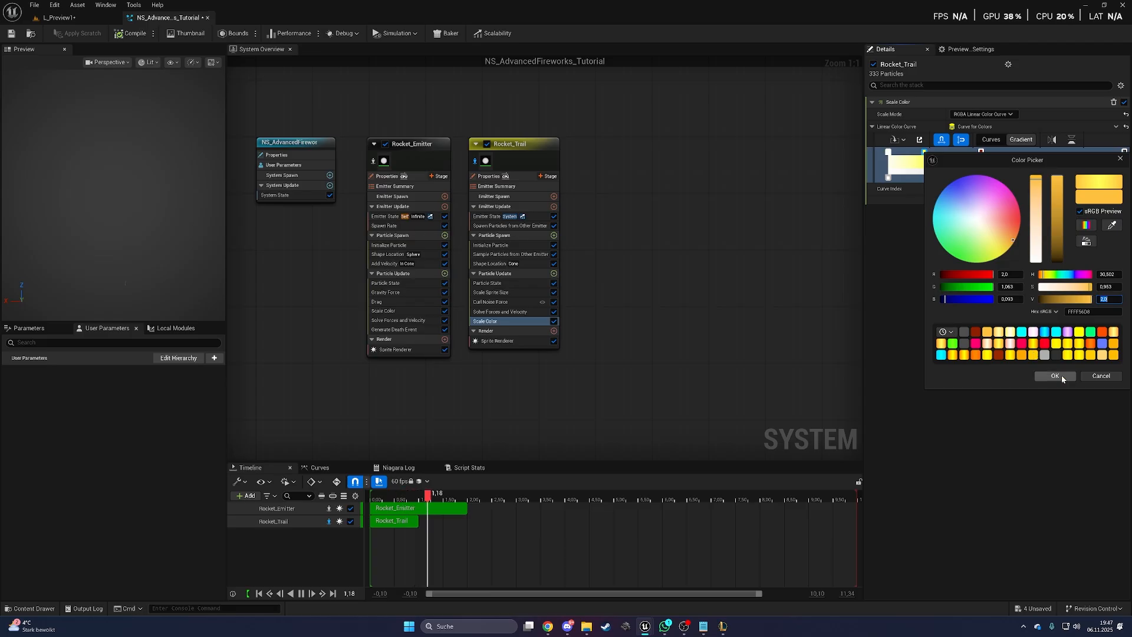
click(1055, 376)
double_click(981, 152)
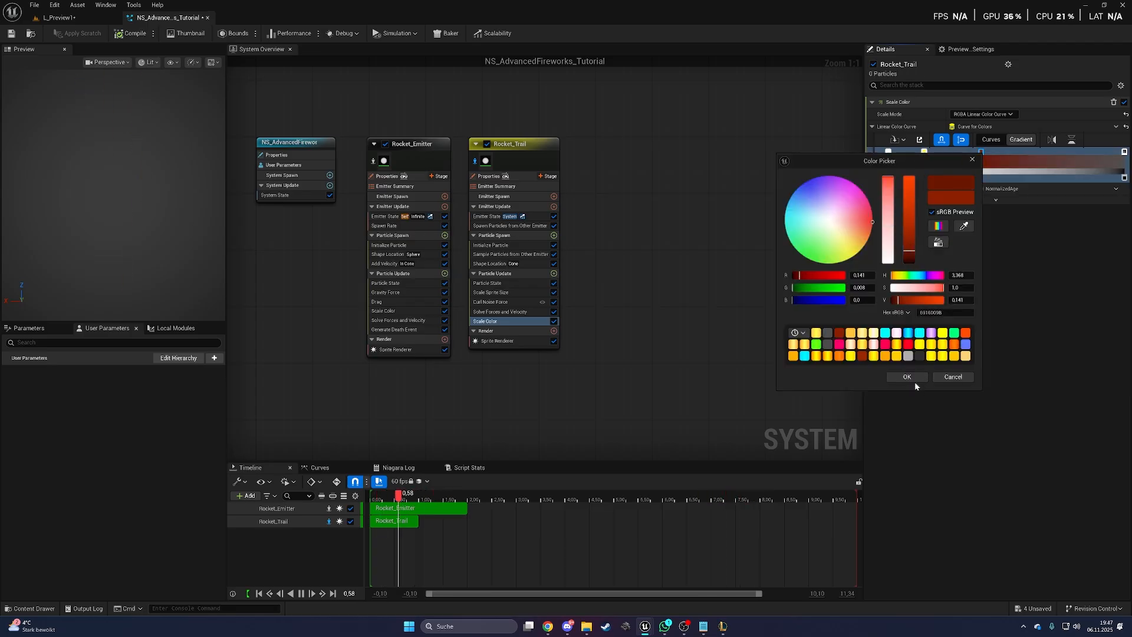
click(913, 377)
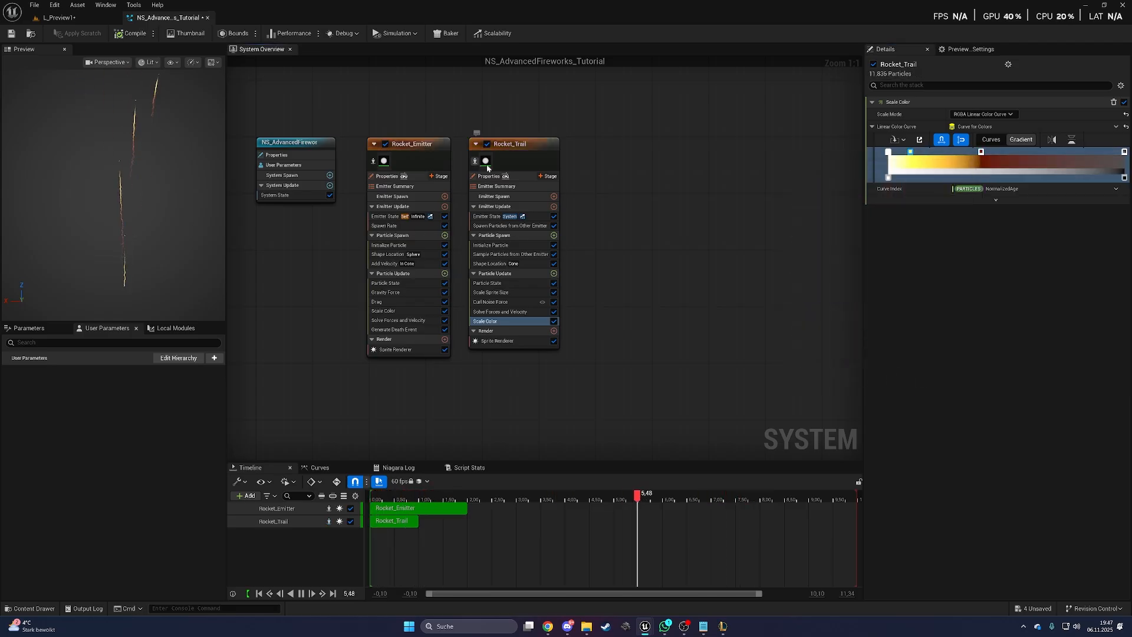
- Disable the Sprite Renderer of Rocket_Emitter
click(386, 349)
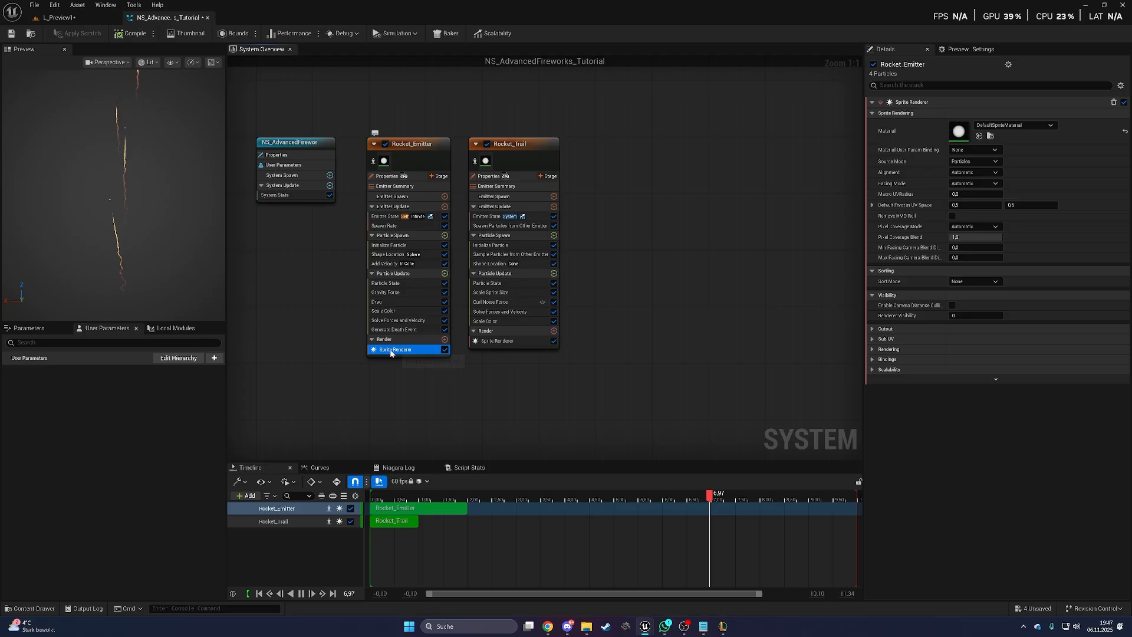
click(445, 349)
- Group Rocket_Emitter and Rocket_Trail under a comment titled Rocket and shrink the comment box to a short header
right_drag(737, 247, 660, 281)
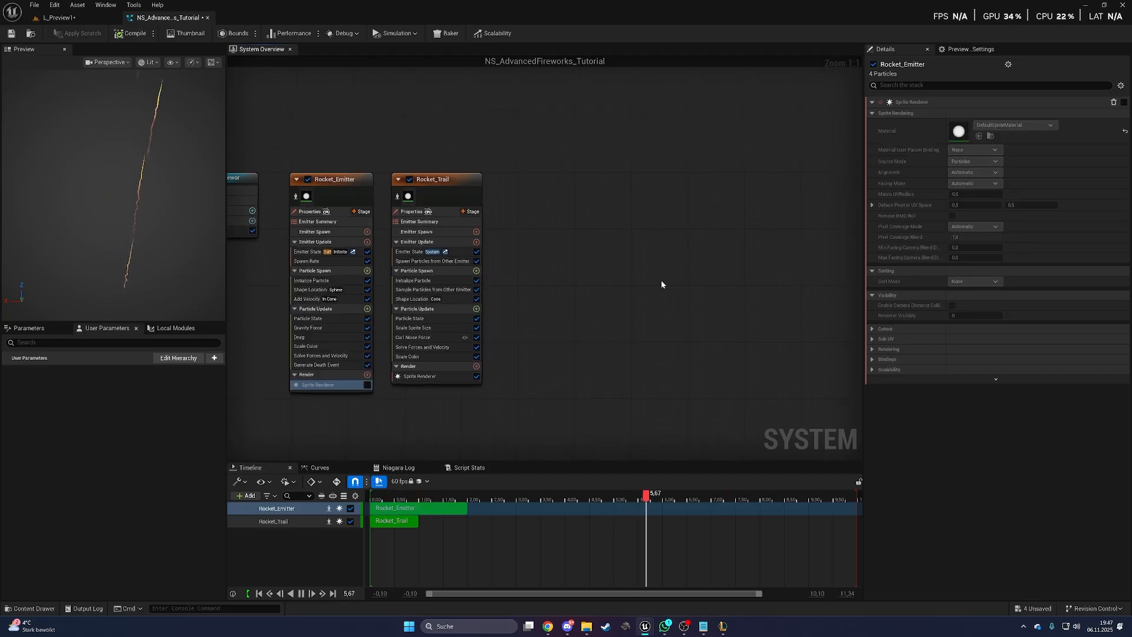
right_drag(493, 159, 629, 186)
drag(651, 163, 420, 266)
text(c)
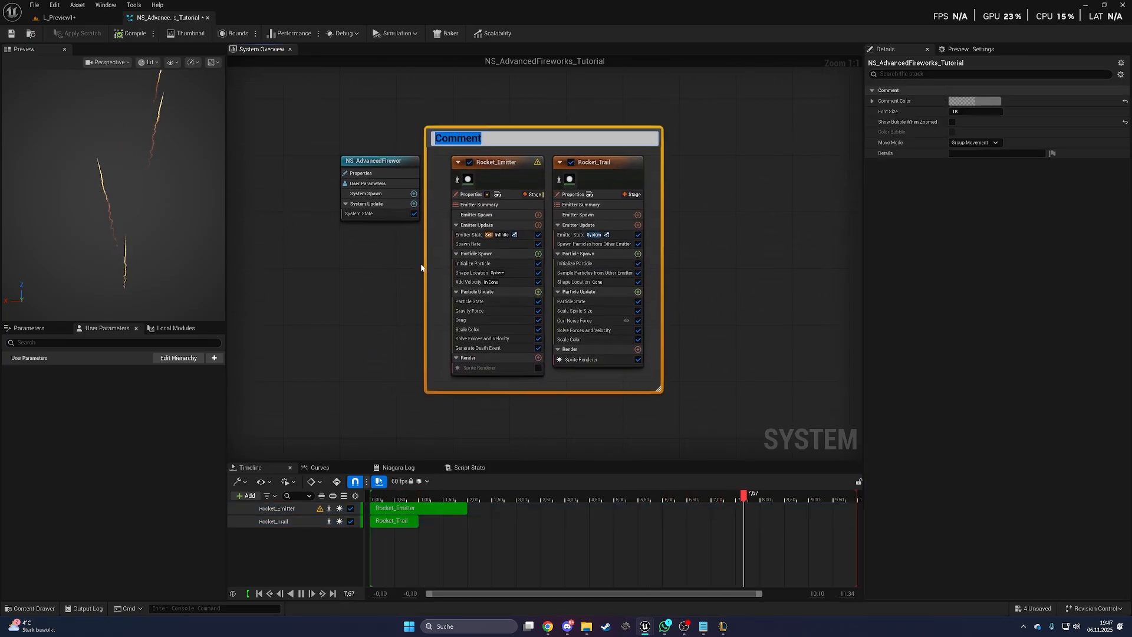
text(Rocket)
key(Return)
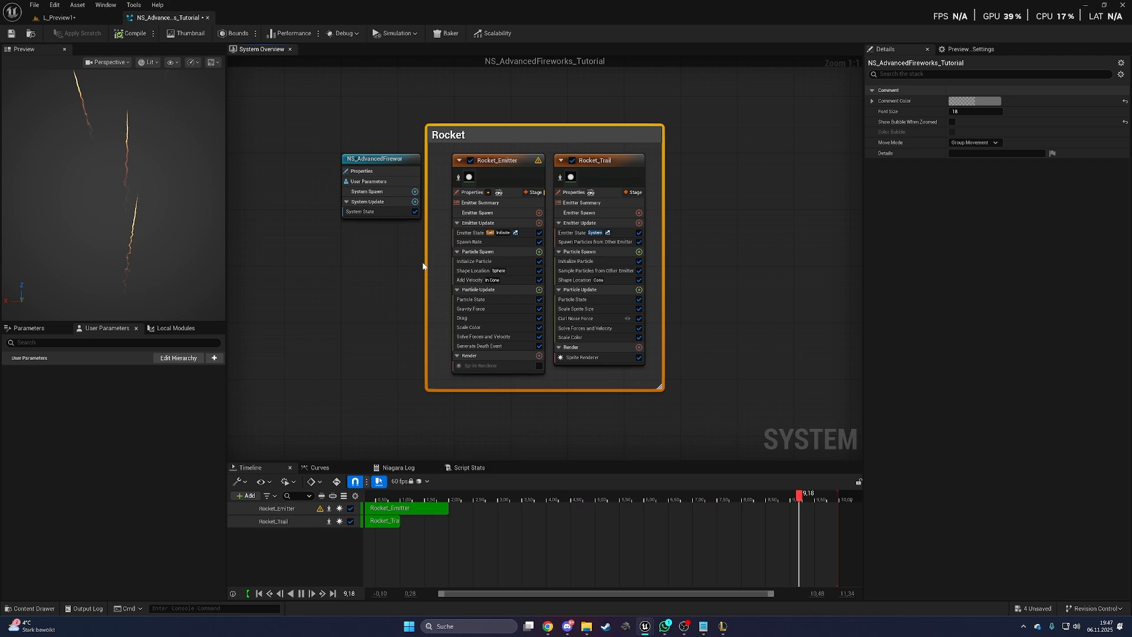
click(405, 301)
drag(464, 388, 472, 327)
- Add a minimal emitter beside the rocket group and rename it Location_Emitter
right_drag(792, 166, 578, 161)
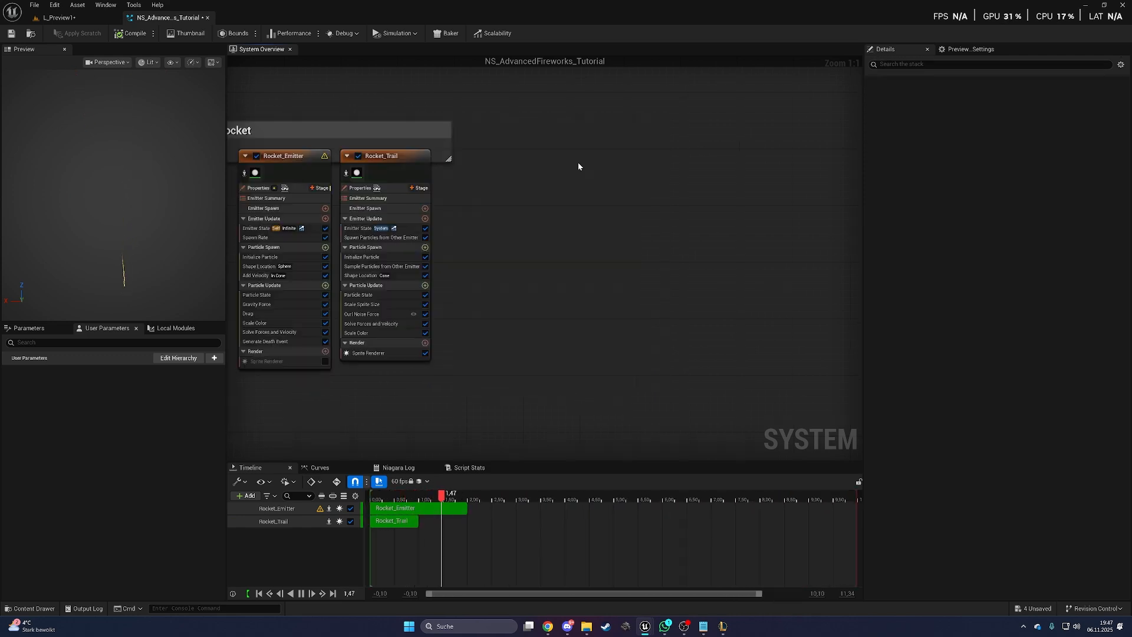
right_click(578, 163)
click(585, 194)
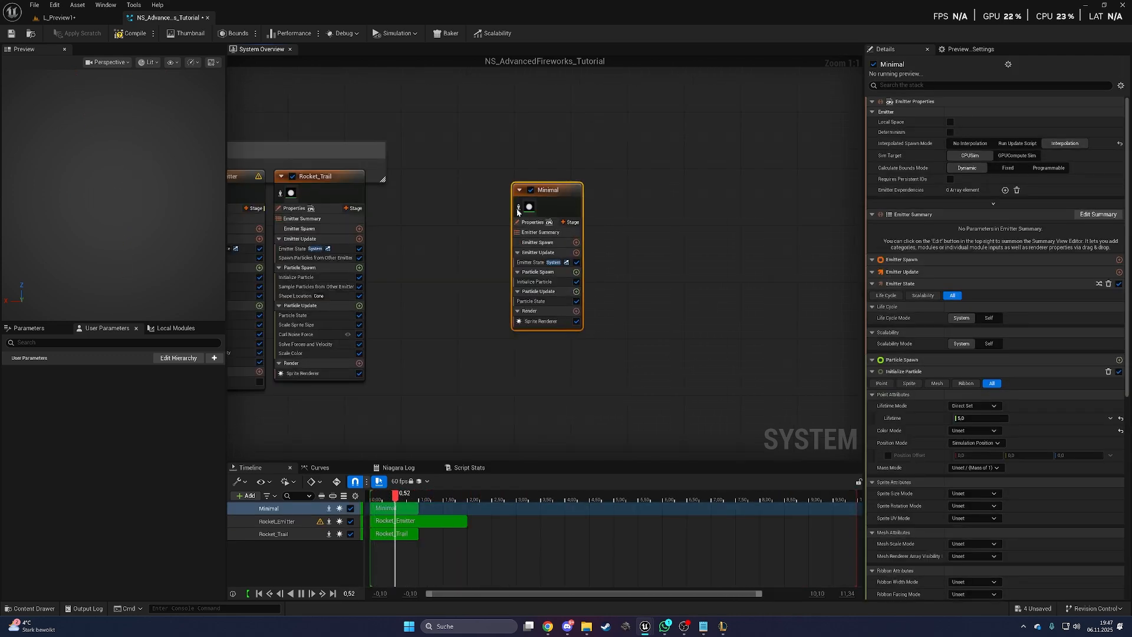
double_click(532, 182)
key(ctrl+v)
key(Return)
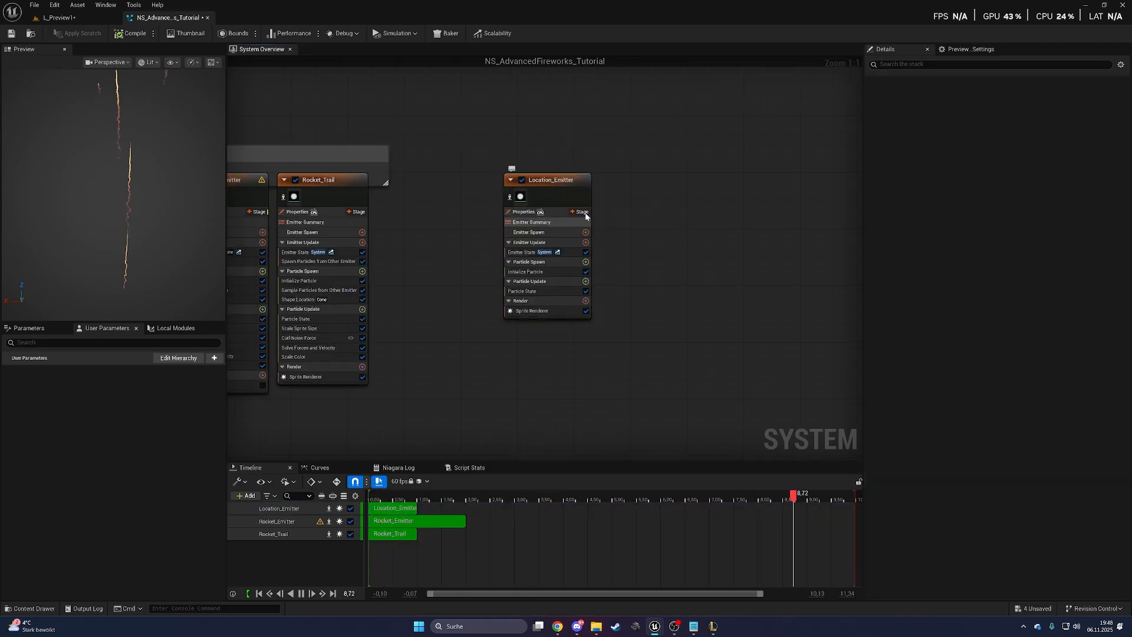
- Add an Event Handler stage to Location_Emitter and give it a Receive Death Event module
click(583, 211)
click(467, 246)
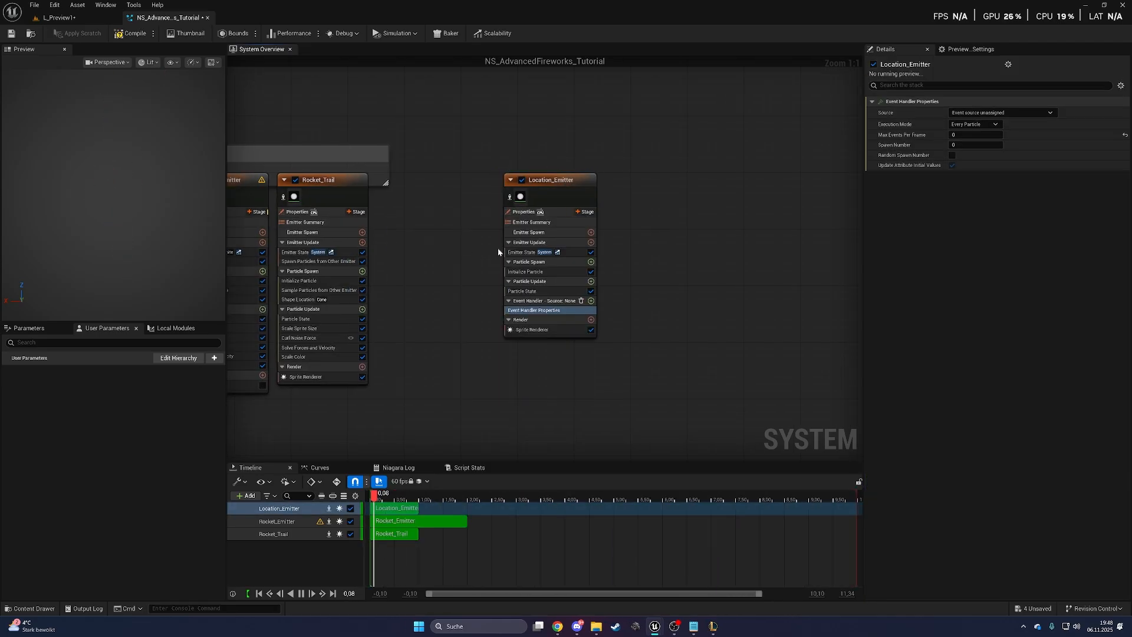
click(591, 300)
text(rece)
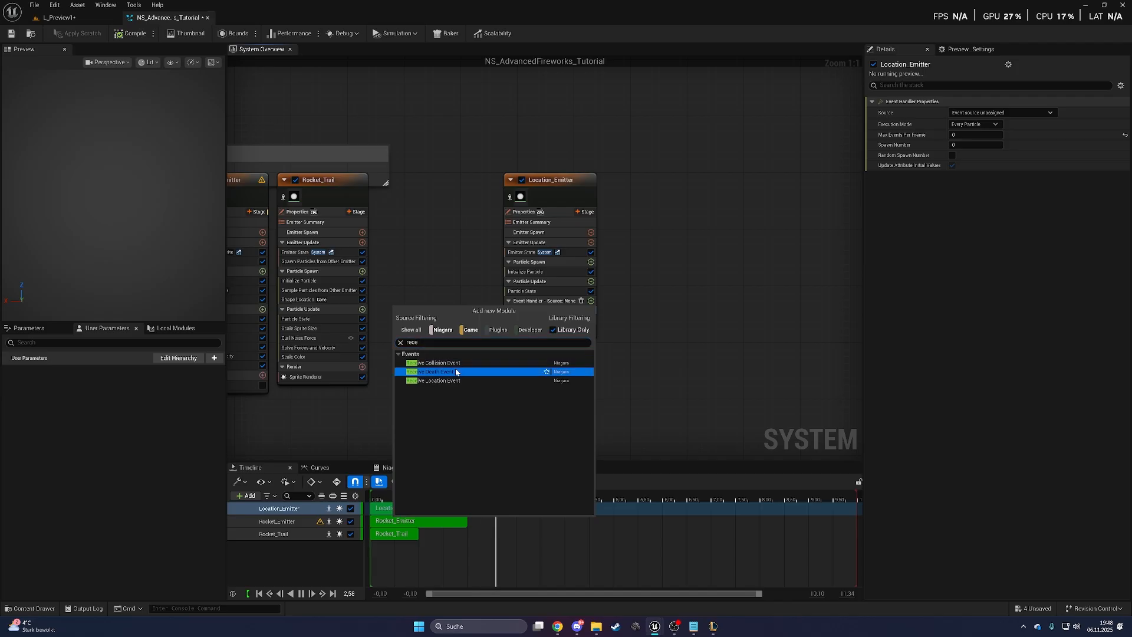
click(455, 369)
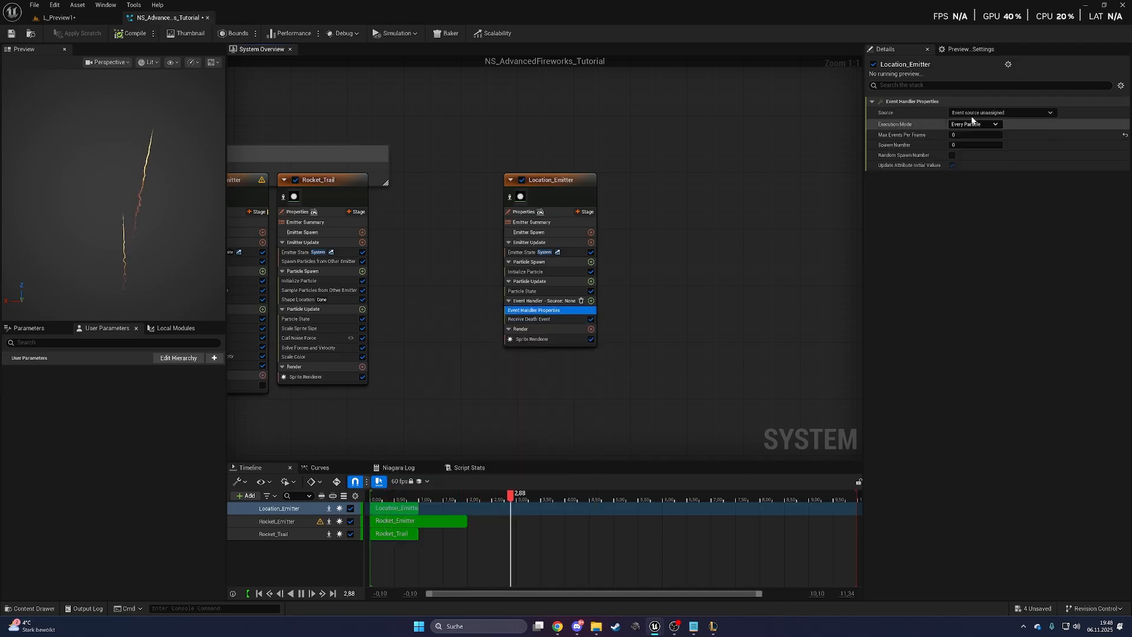
- Set the event handler's source to Rocket_Emitter's DeathEvent, its execution mode to Spawned Particles and its spawn number to 1
click(1002, 113)
click(979, 121)
click(979, 125)
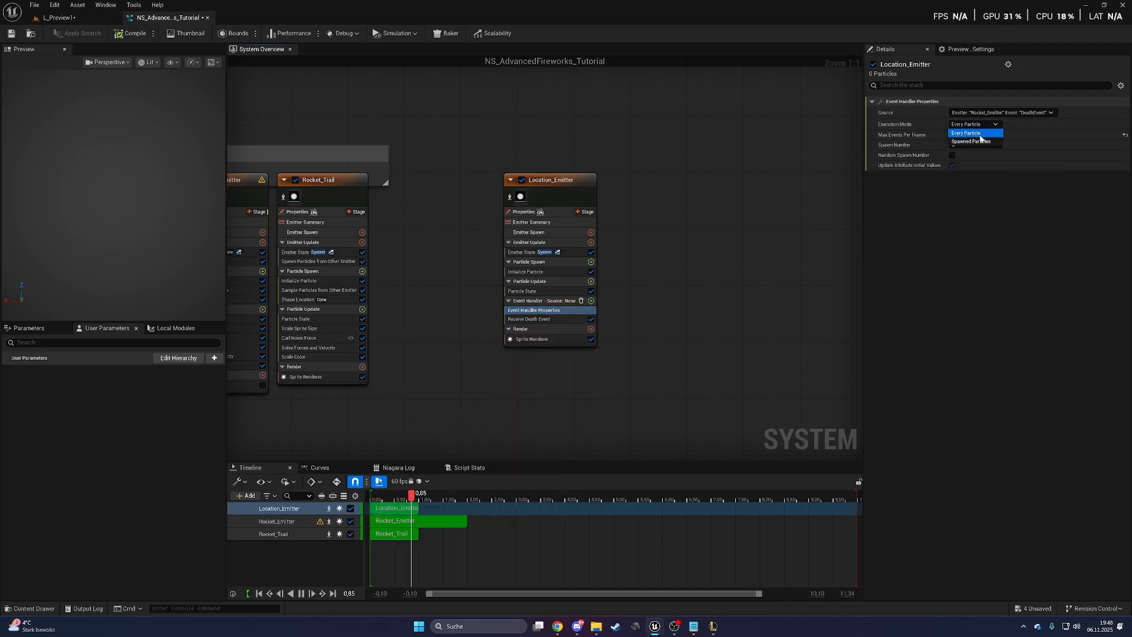
click(980, 142)
click(972, 145)
text(1)
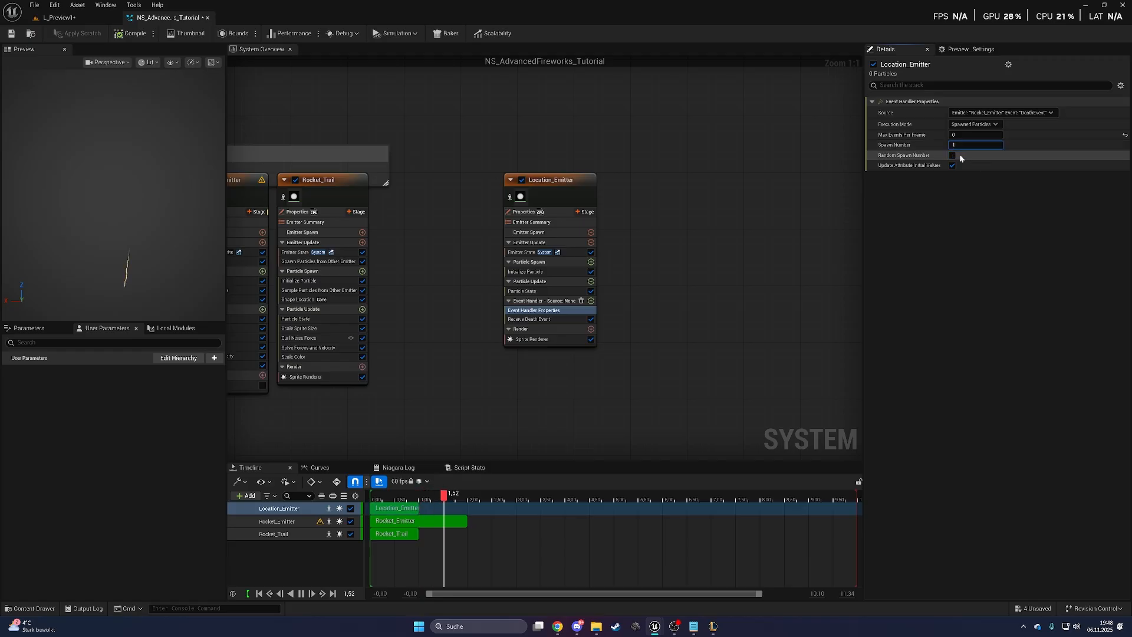
- Give Location_Emitter's particles a random lifetime between 1.0 and 3.0 in Initialize Particle
click(561, 272)
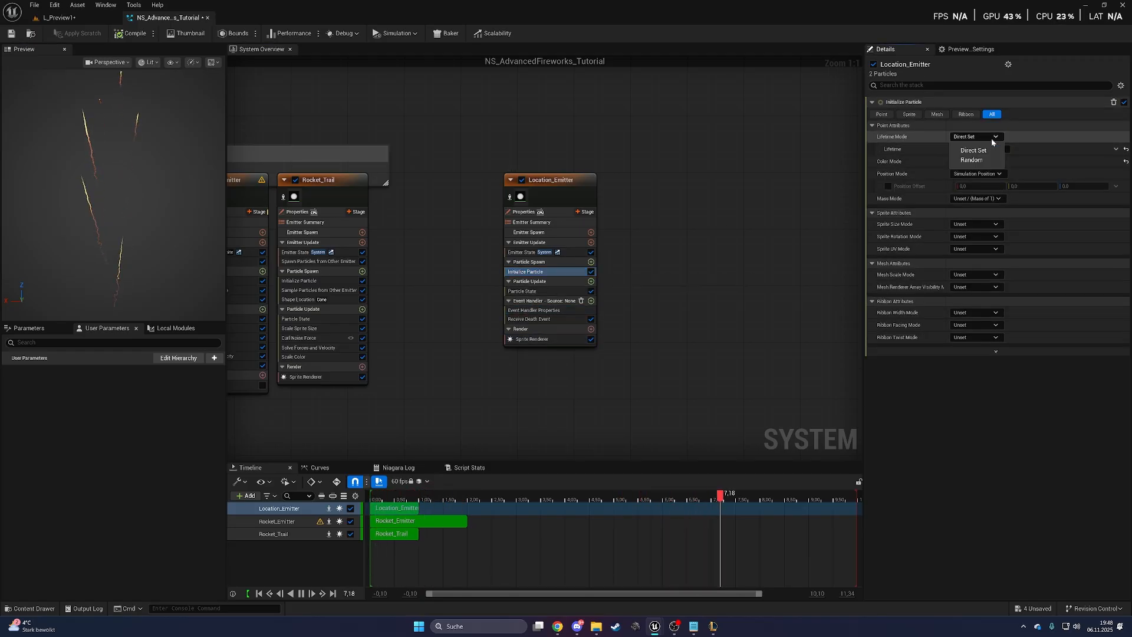
click(975, 136)
click(982, 158)
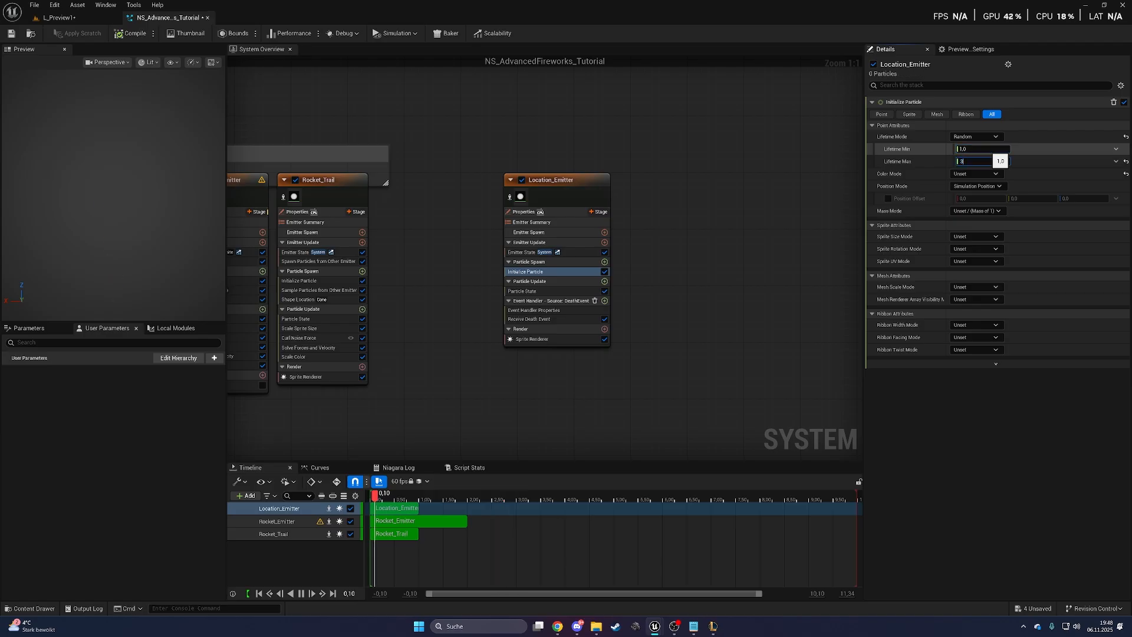
click(937, 153)
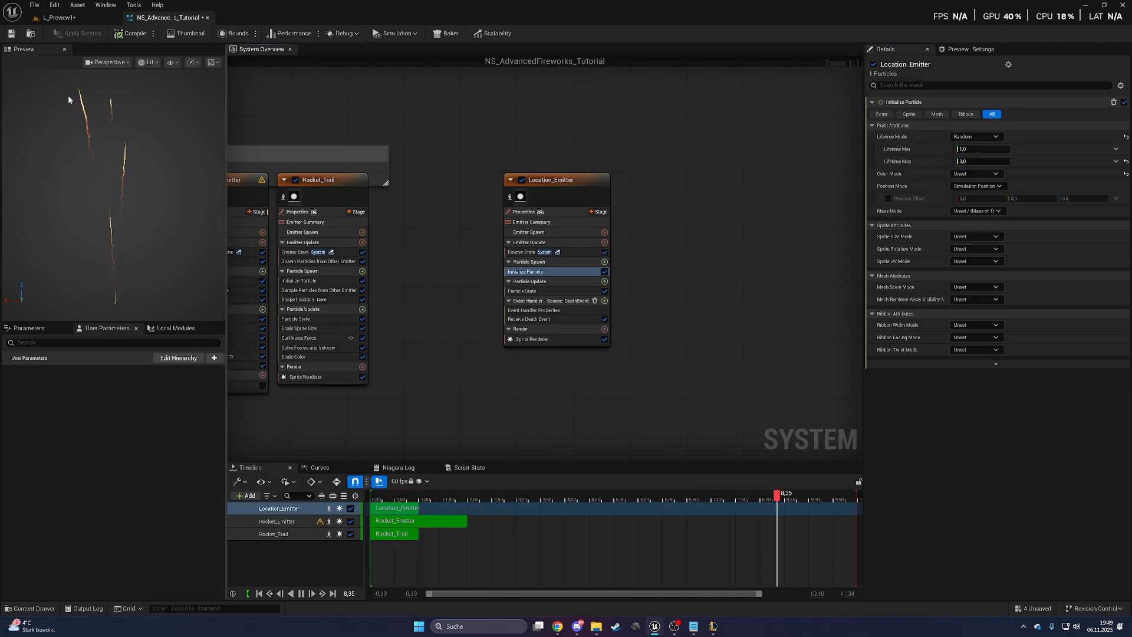
- Disable Location_Emitter's Sprite Renderer and label the emitter with a short comment header titled Location_Emitter
right_drag(607, 335, 583, 336)
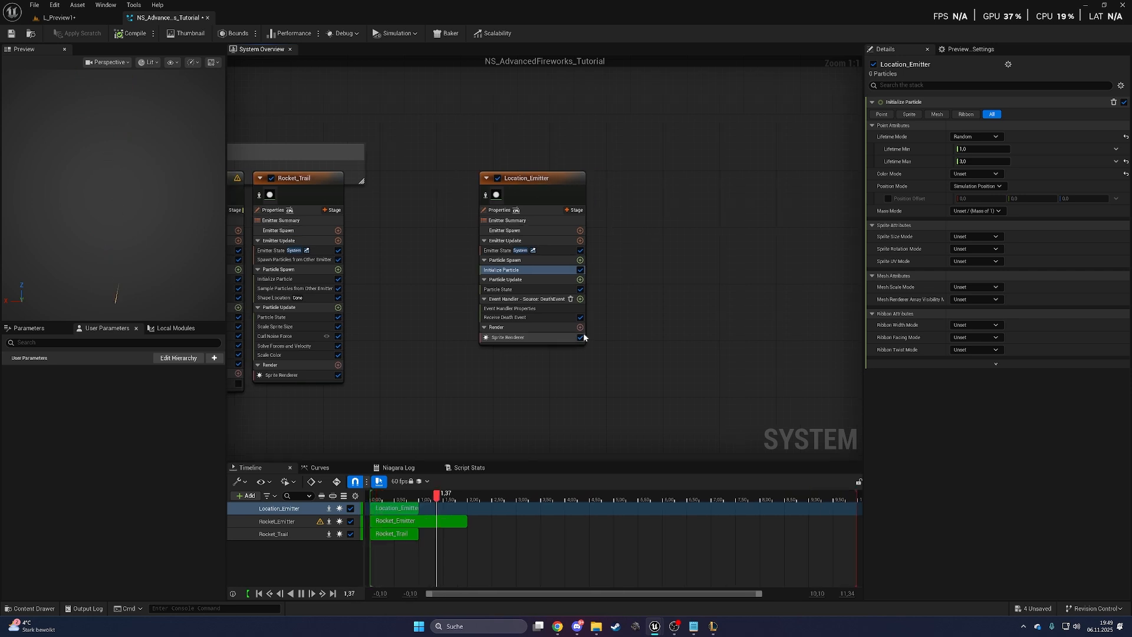
click(581, 338)
click(479, 208)
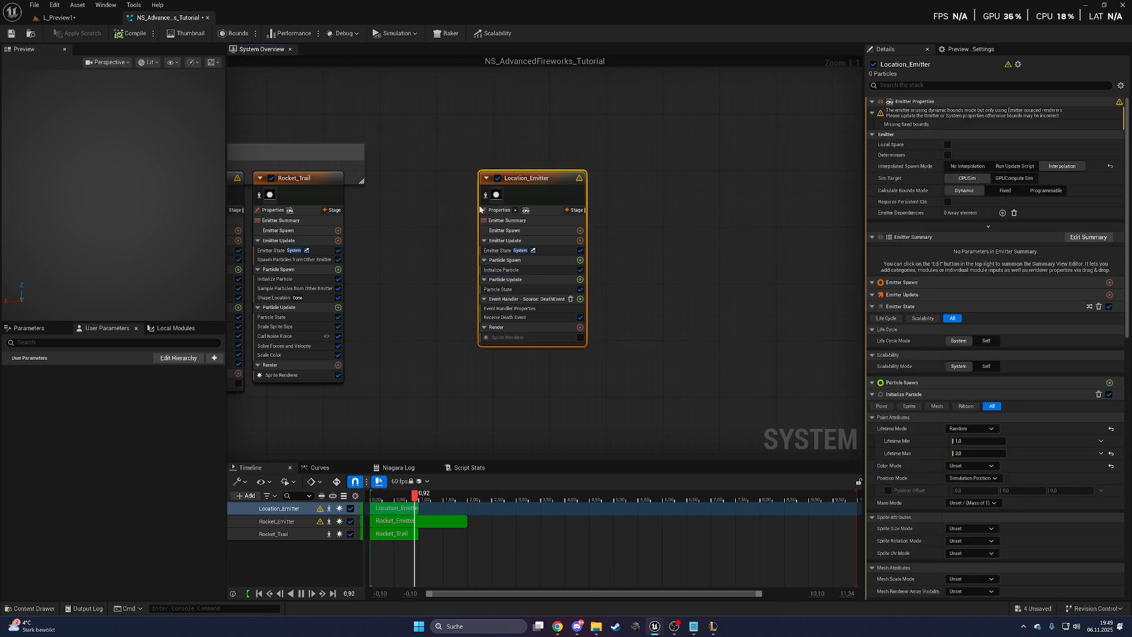
text(cLocation_Em)
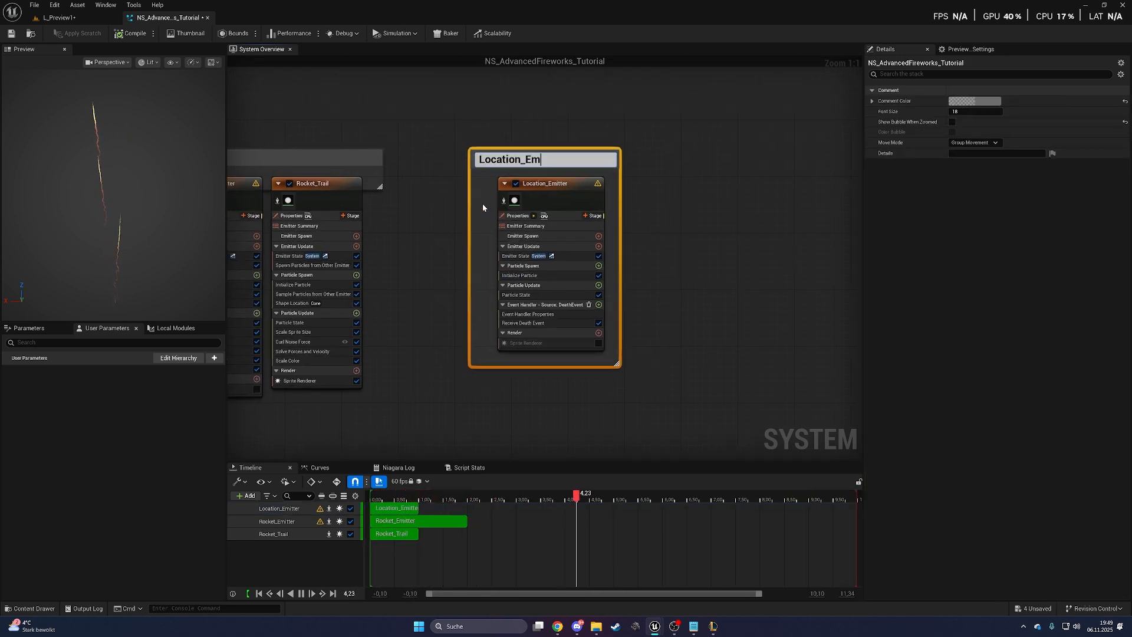
text(itter)
key(Return)
click(705, 210)
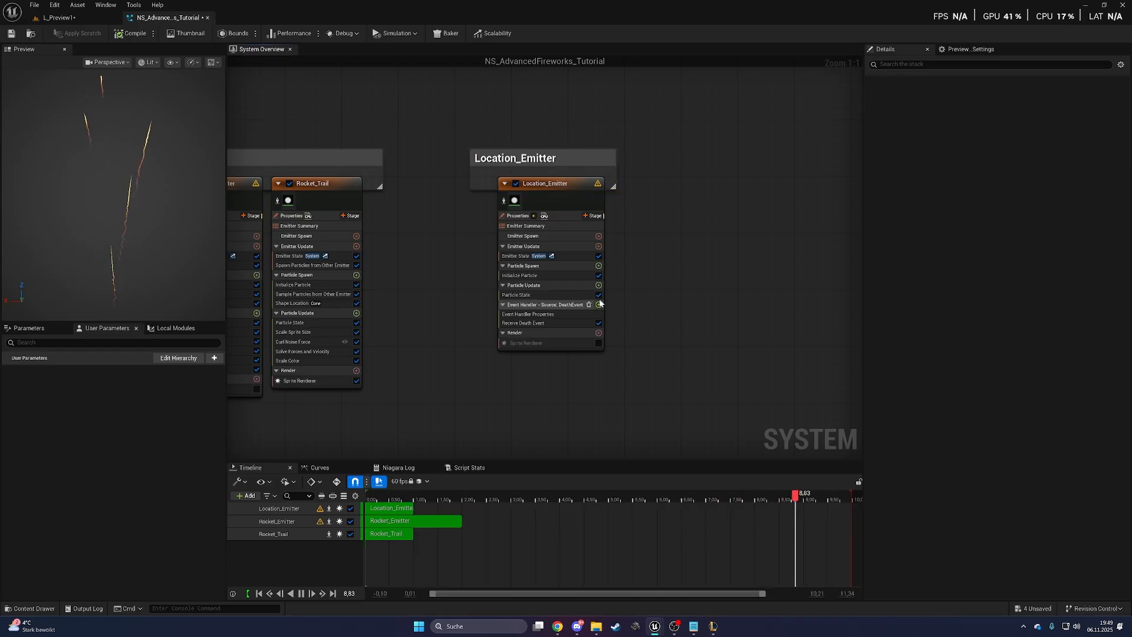
- Add a Generate Death Event module to Location_Emitter's Particle Update group and fix its missing Solve Forces and Velocity dependency
click(600, 286)
text(crea)
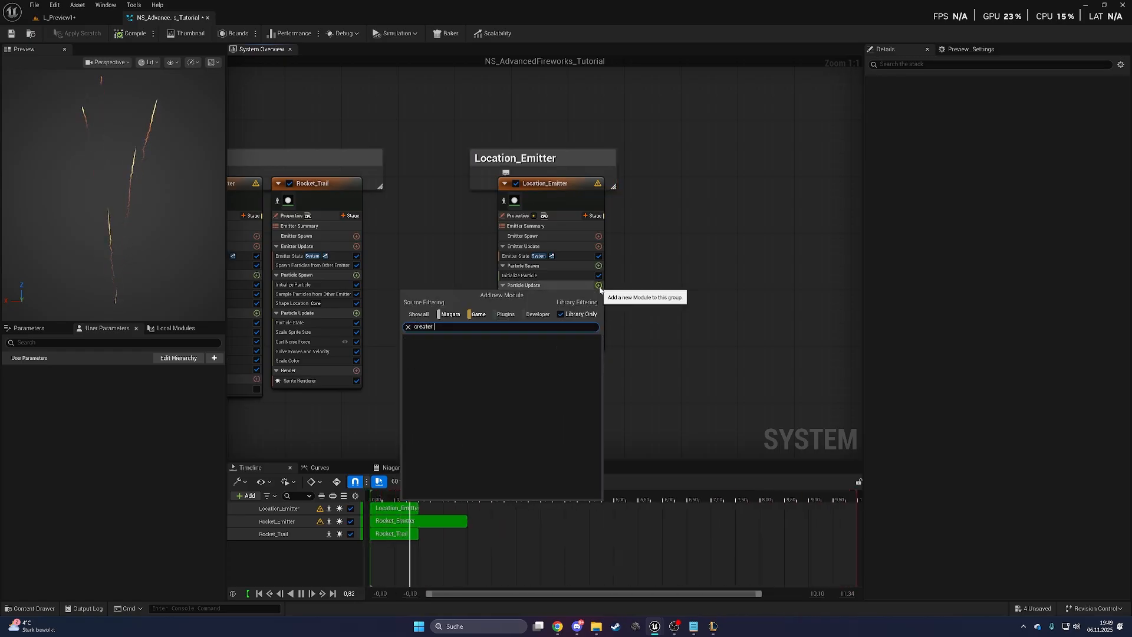
text(ter)
click(506, 347)
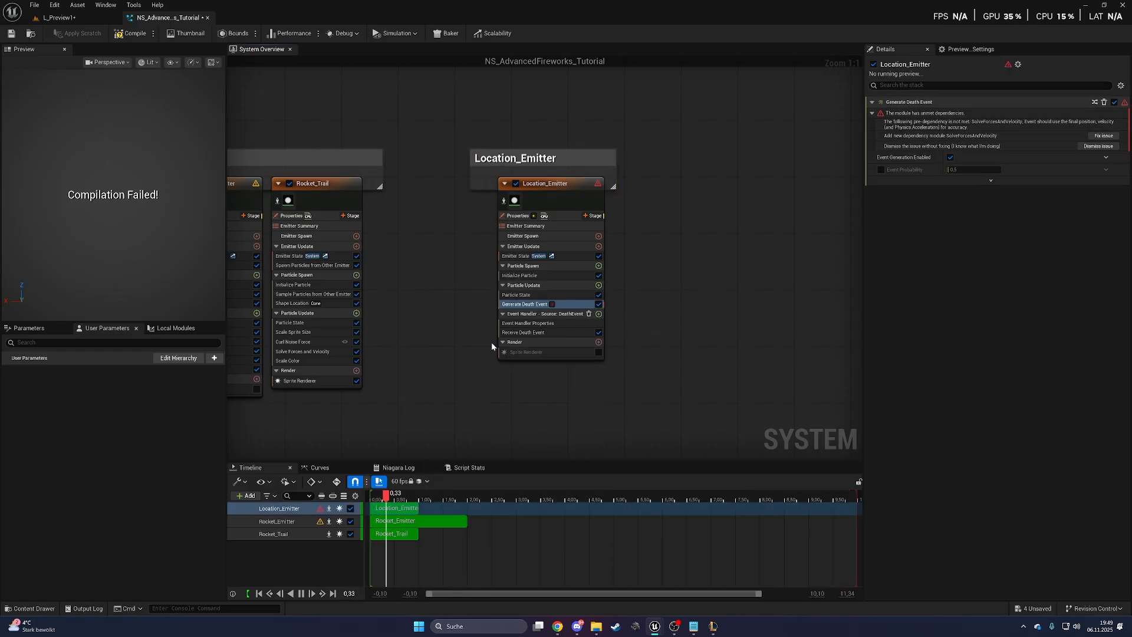
click(1103, 136)
- In Location_Emitter's properties, enable Requires Persistent IDs and set the bounds mode to Fixed
click(560, 217)
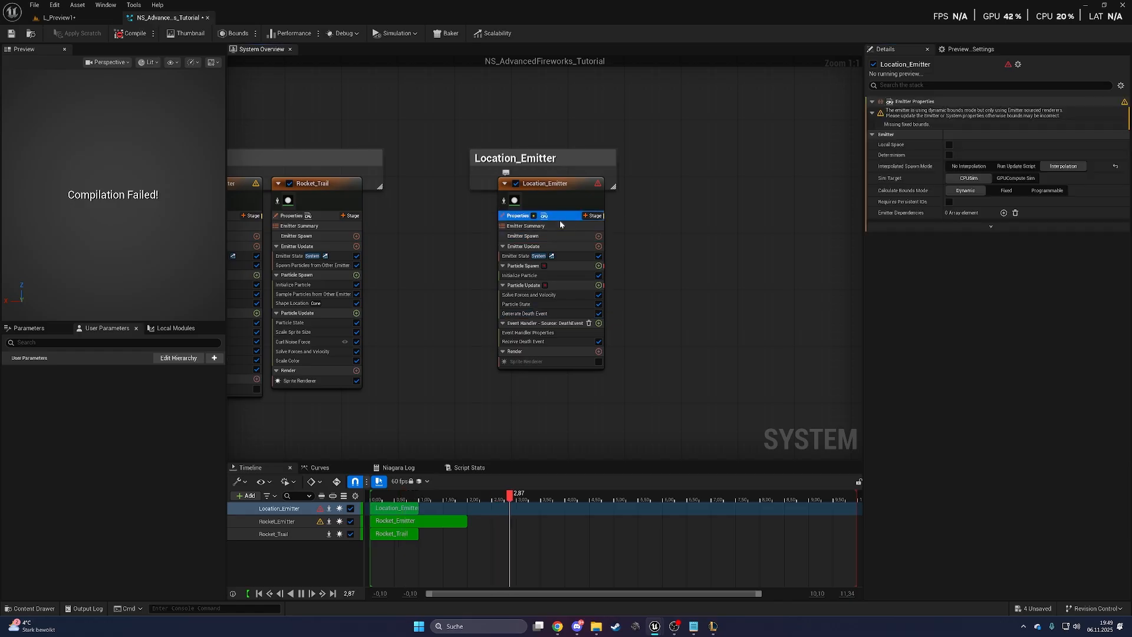
click(949, 201)
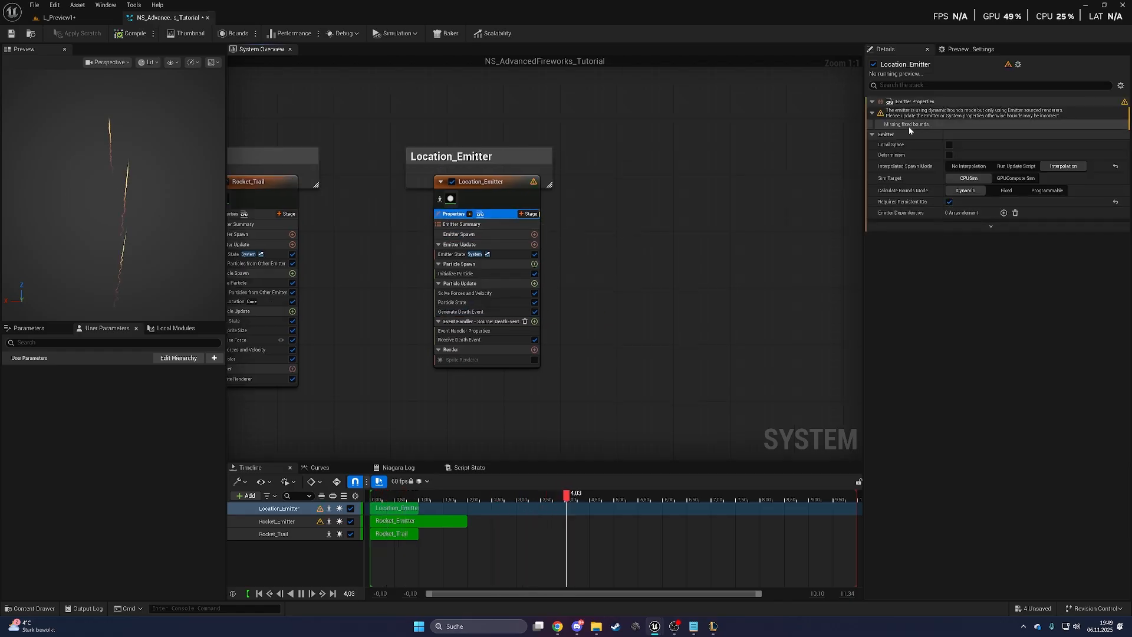
click(1007, 190)
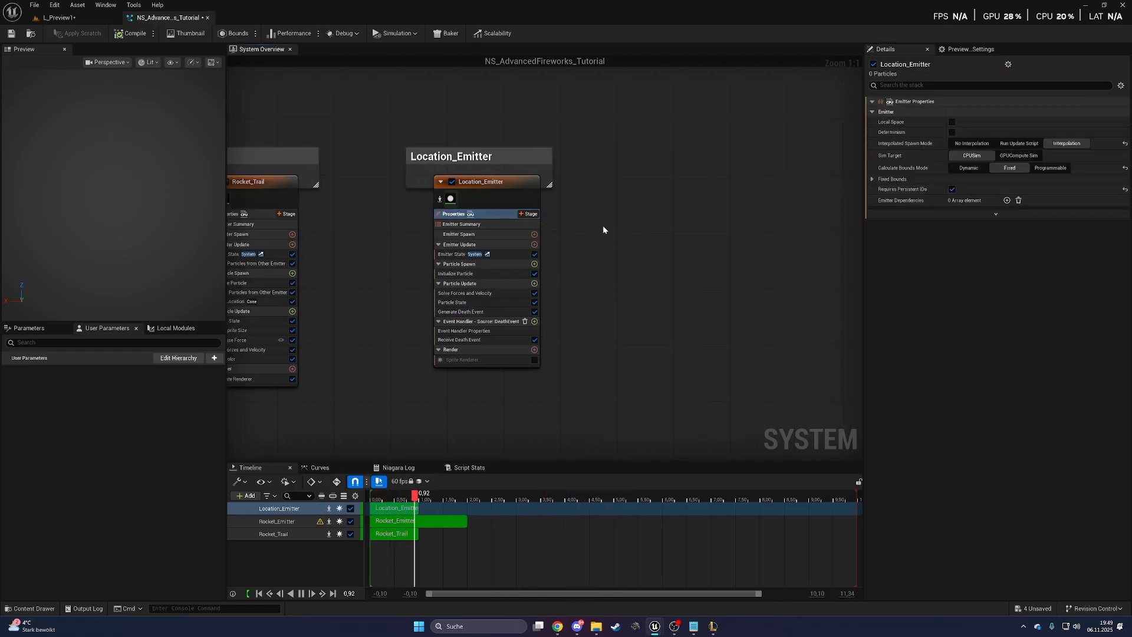
- Add another minimal emitter beside Location_Emitter and give it an Event Handler stage
right_click(552, 194)
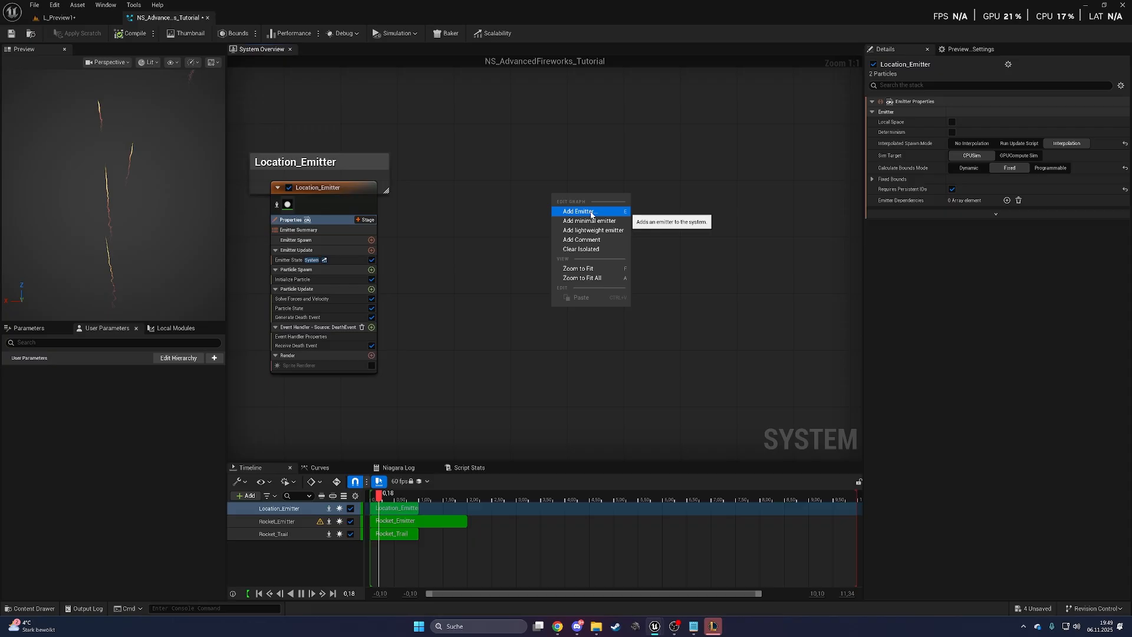
click(597, 221)
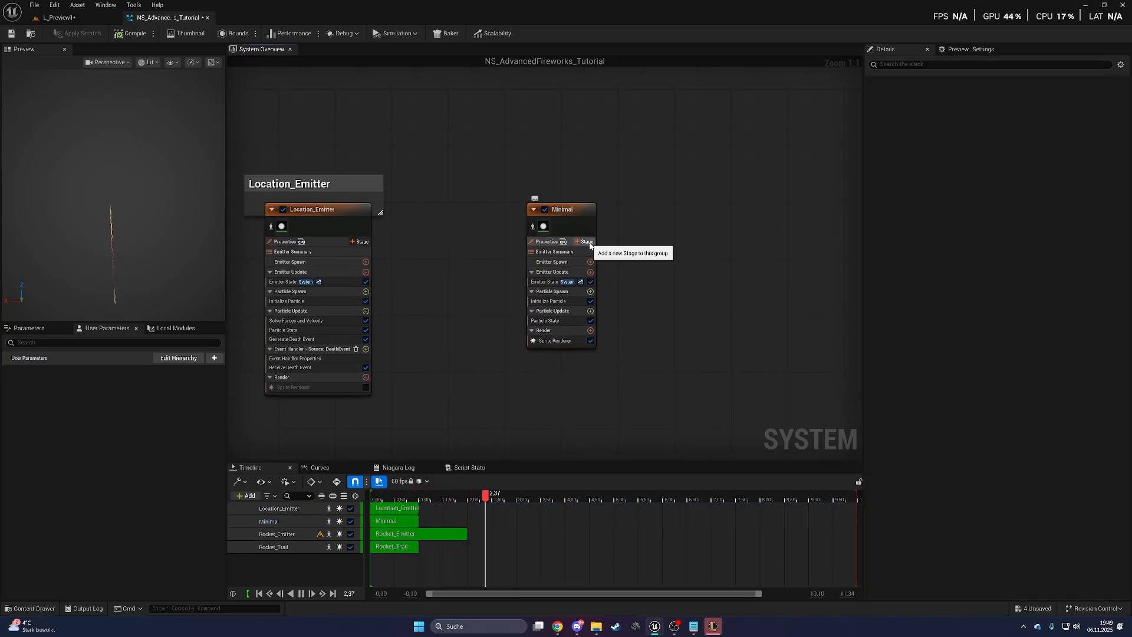
click(590, 244)
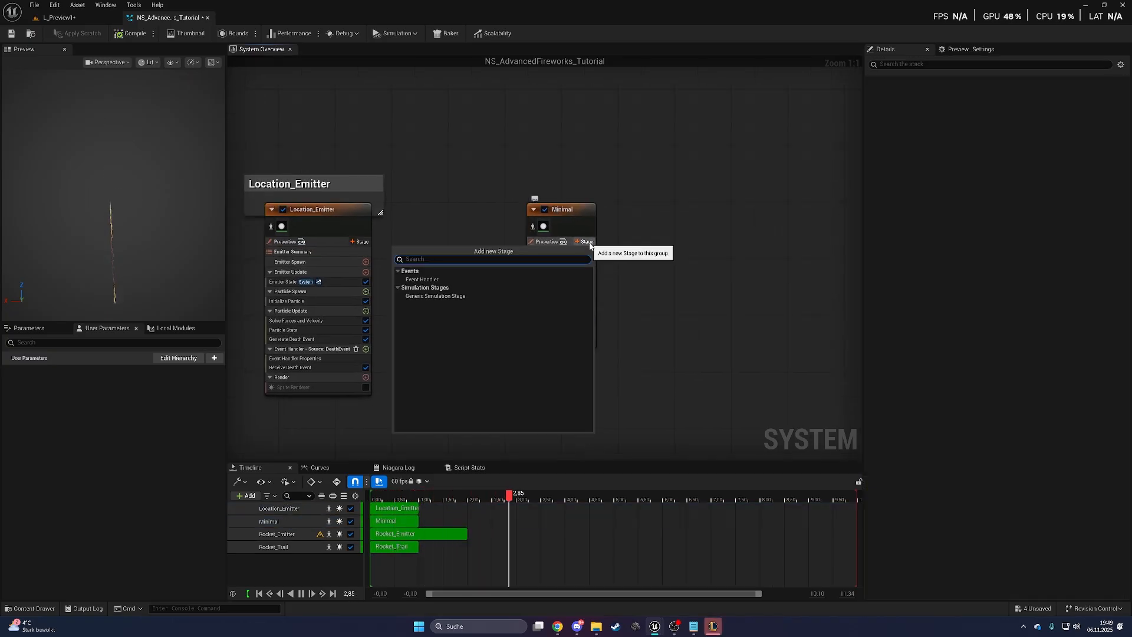
click(513, 280)
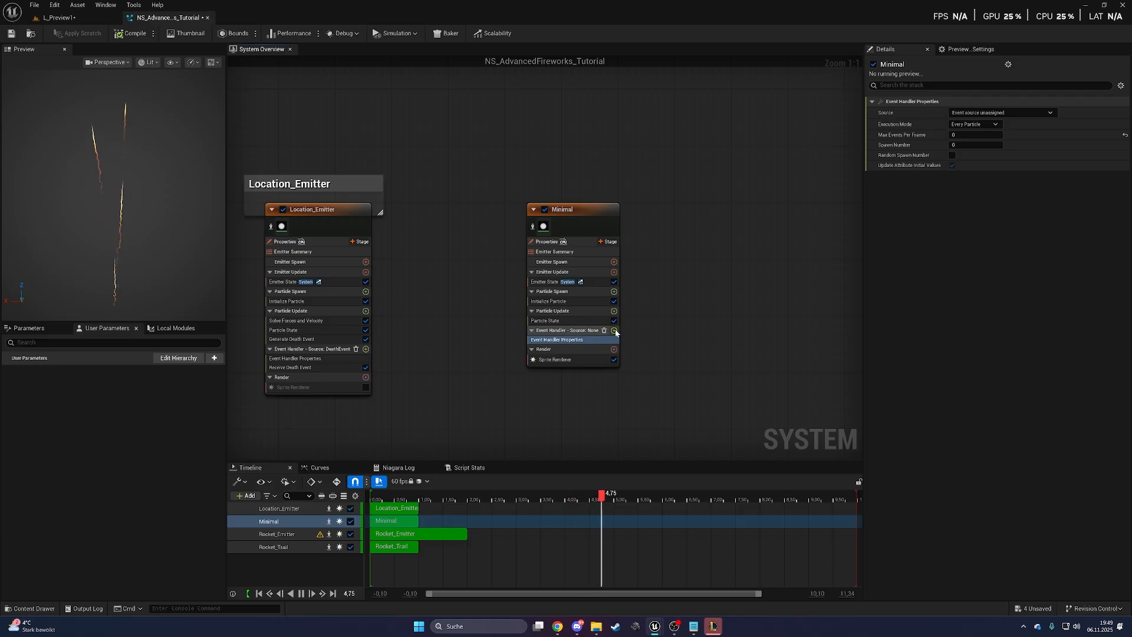
- Add a Receive Death Event module to the Minimal emitter's Event Handler group
click(613, 330)
text(rece)
click(483, 401)
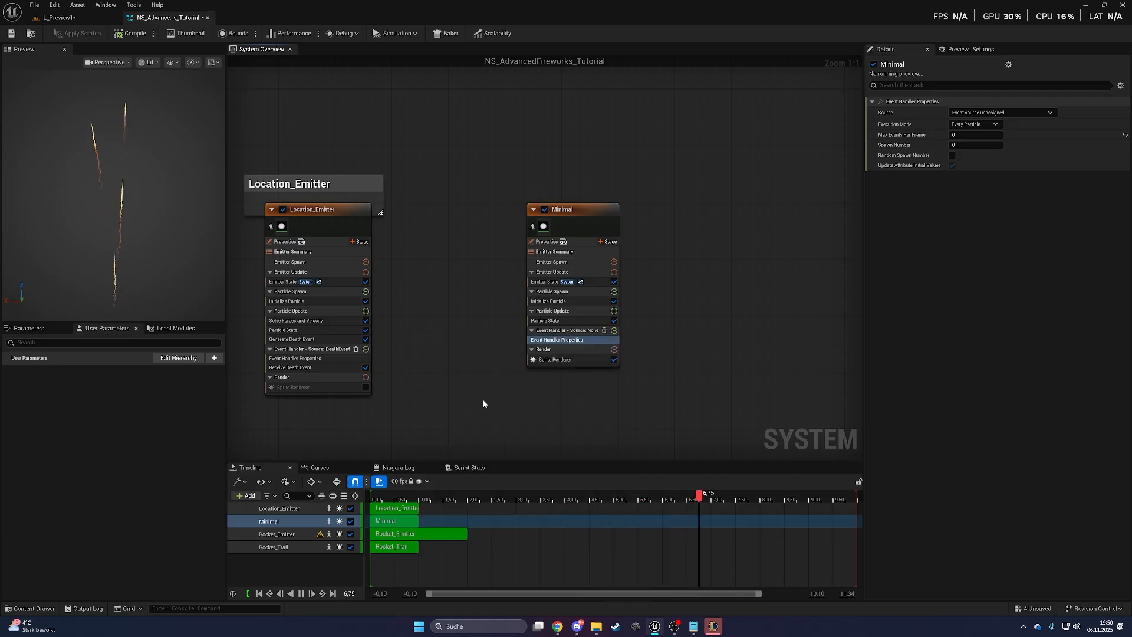
- Set the event handler's source to Location_Emitter's DeathEvent, execution mode to Spawned Particles, and Max Events Per Frame to 500
click(982, 114)
click(978, 143)
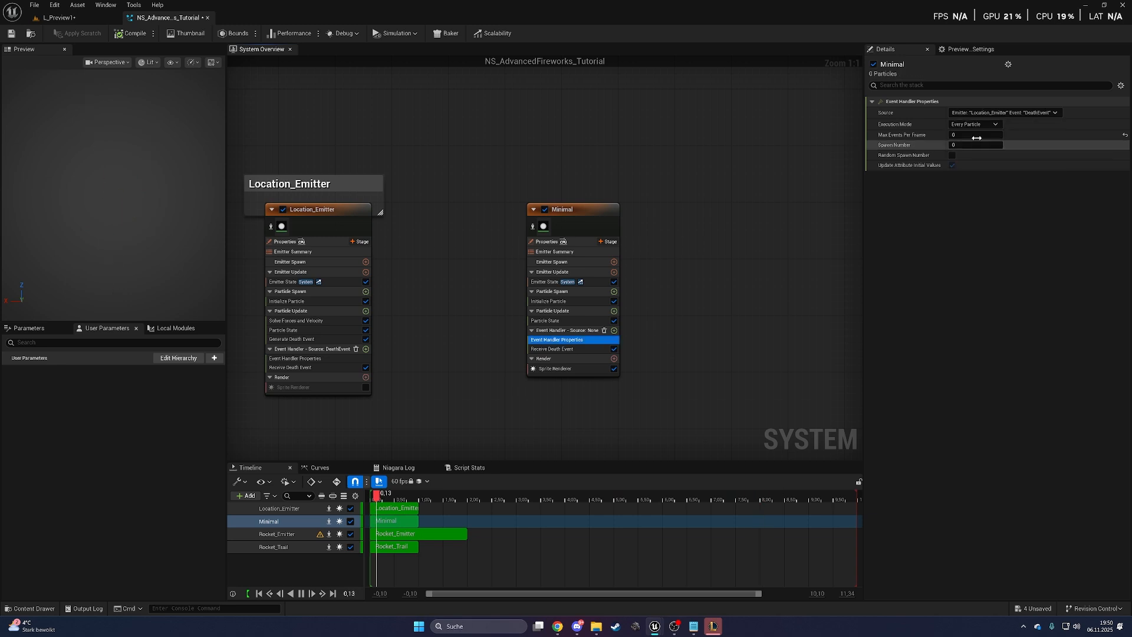
click(974, 124)
click(974, 135)
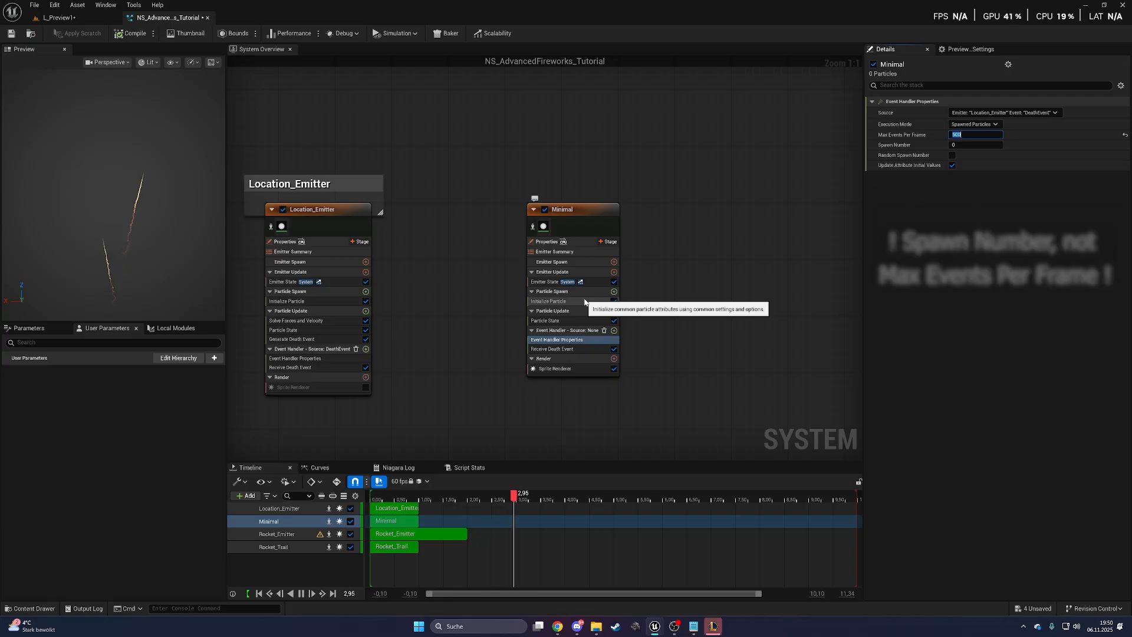
- Add a Set Parameters module to the Minimal emitter's Event Handler group and create a new Position parameter in it
click(627, 330)
text(set param)
click(491, 401)
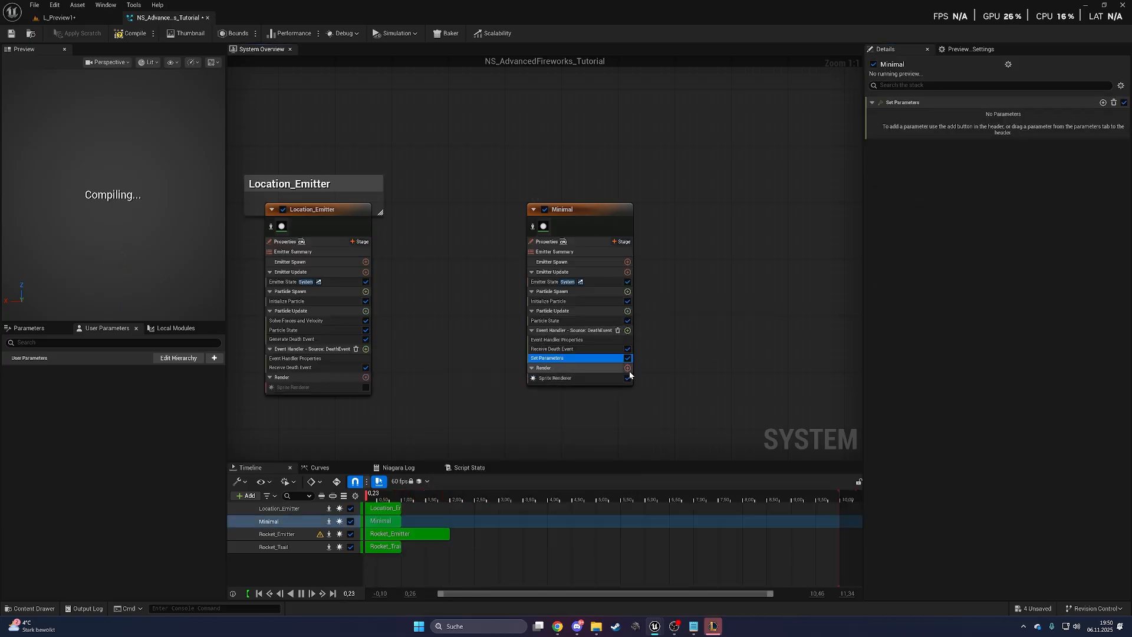
click(1103, 102)
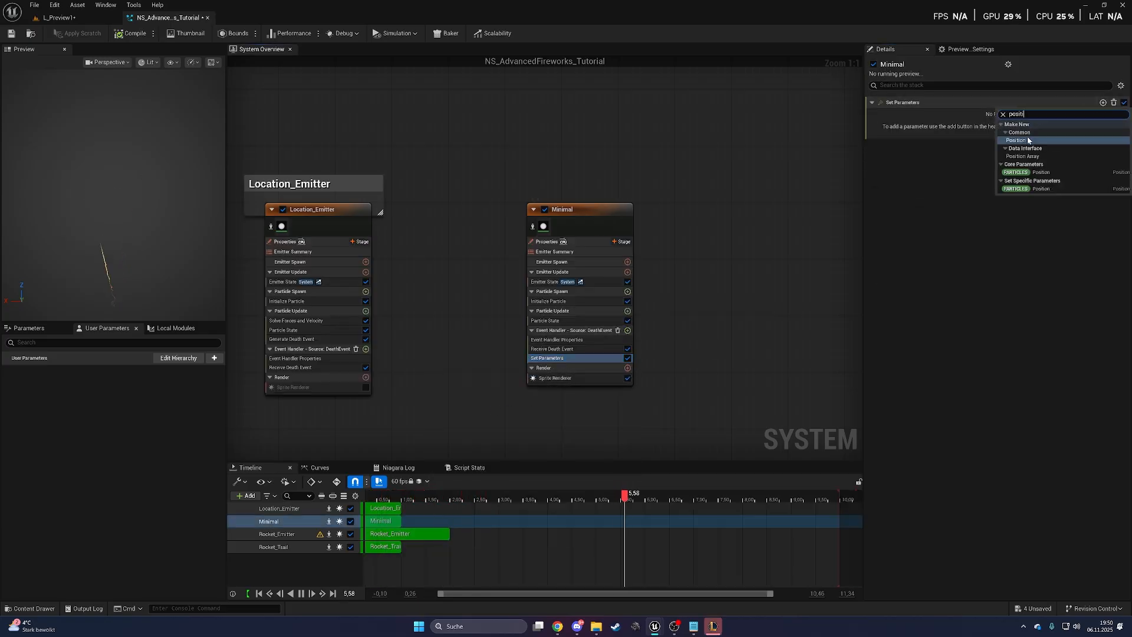
click(1027, 133)
- Rename the new particle position parameter as DeathEvent_Location
click(925, 116)
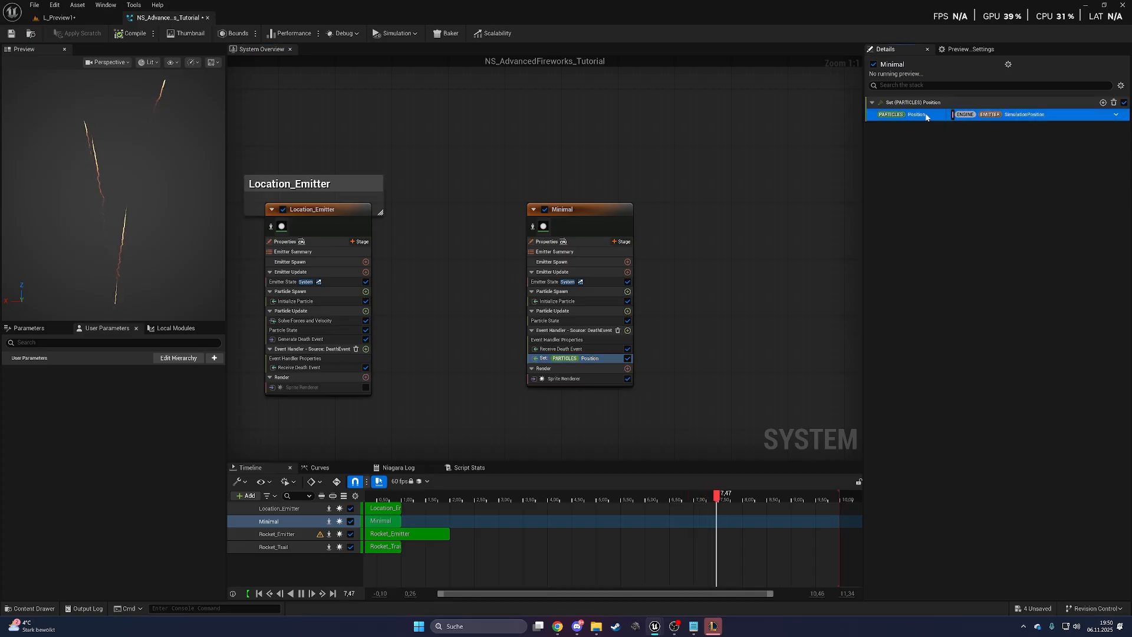
key(F2)
text(Death)
text(Even)
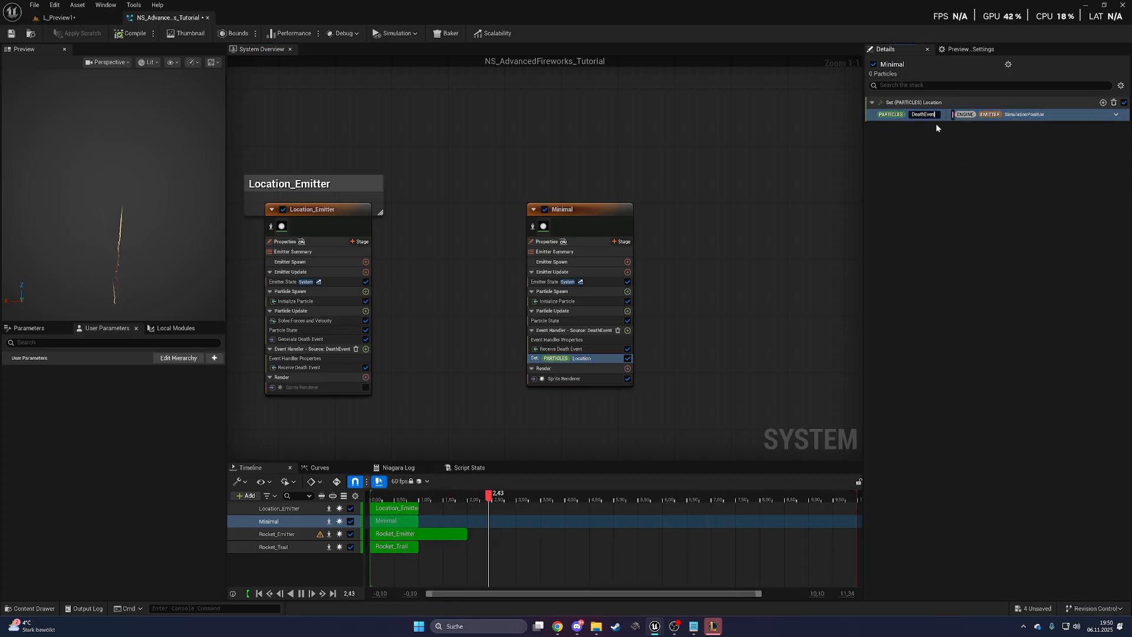
text(t_Location)
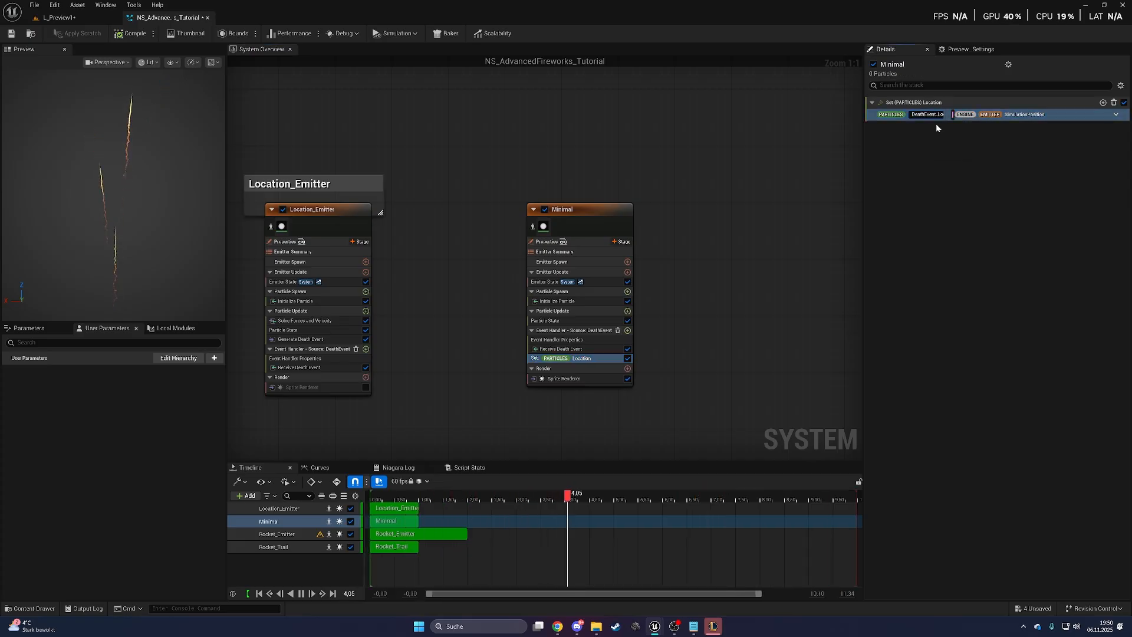
key(Return)
- Link the DeathEvent_Location parameter's value to the StackContext Position input
click(1116, 114)
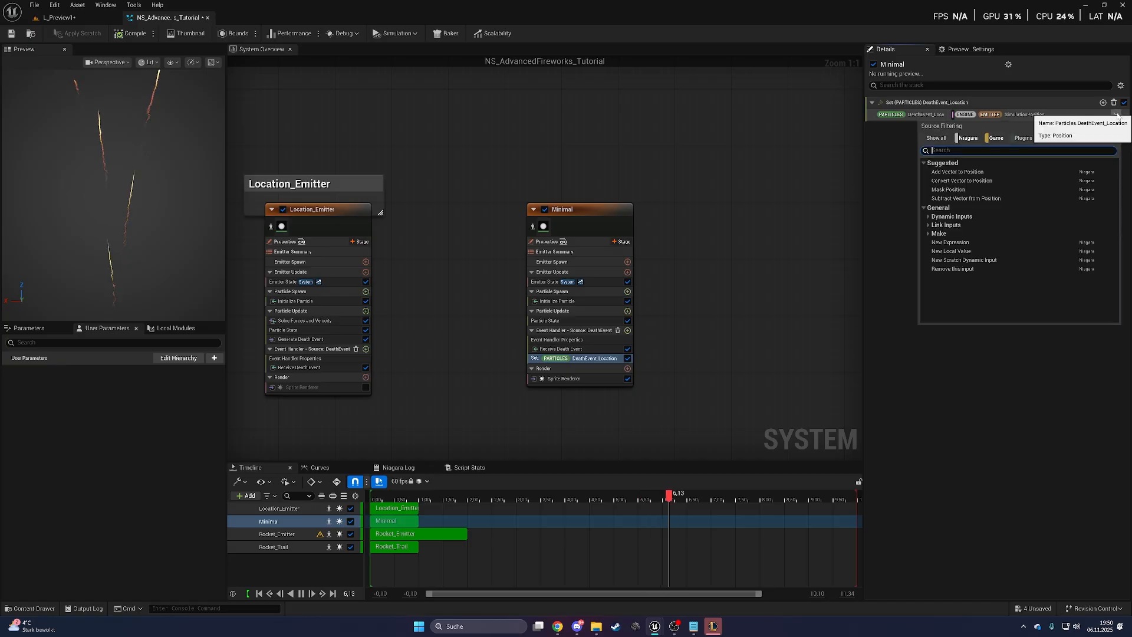
text(stack)
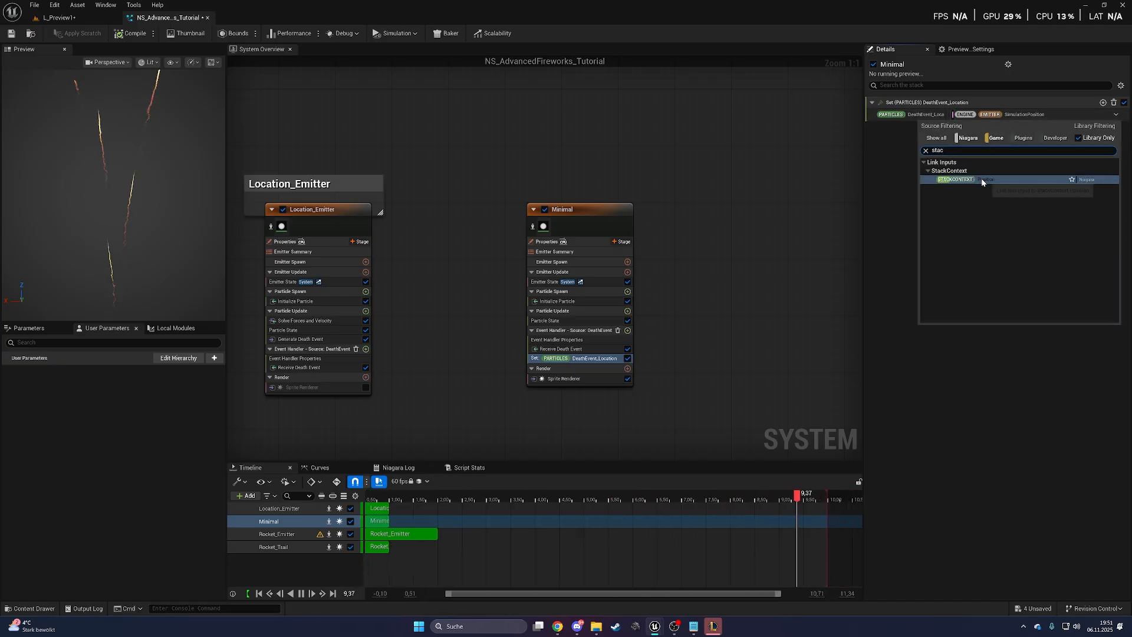
click(981, 180)
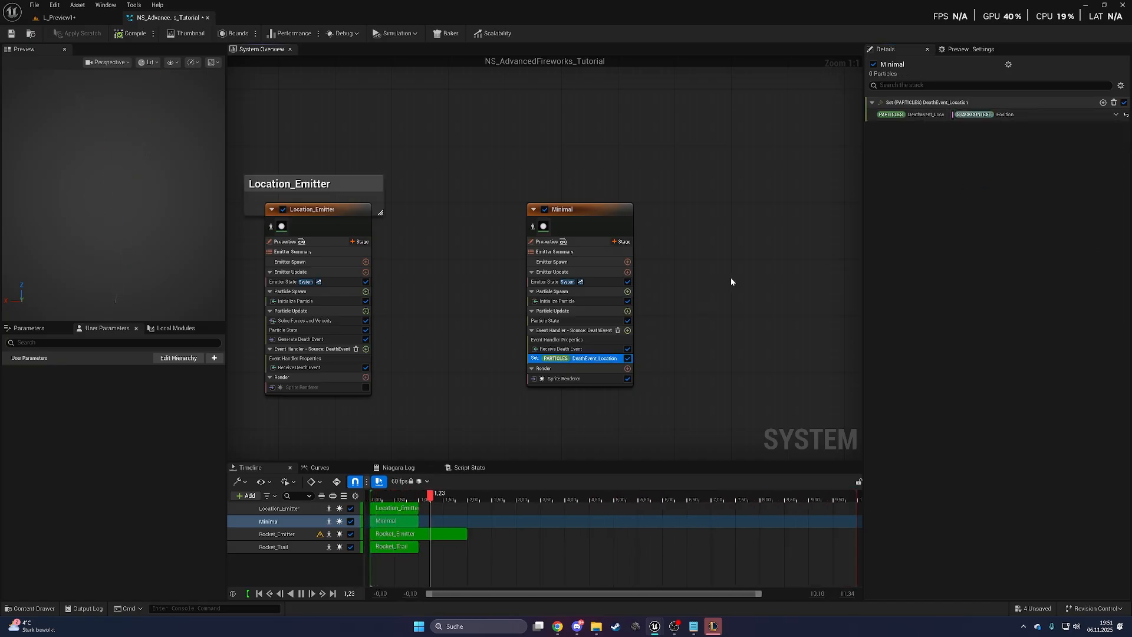
- Add a Shape Location module to the Minimal emitter's Event Handler group
click(627, 330)
text(shape l)
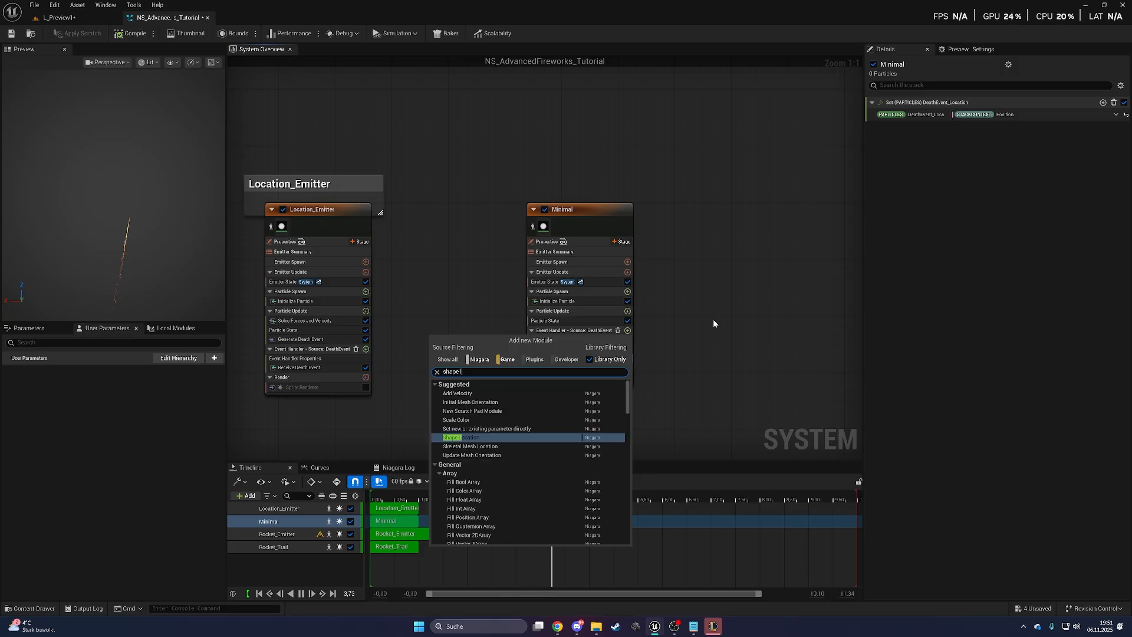
key(Return)
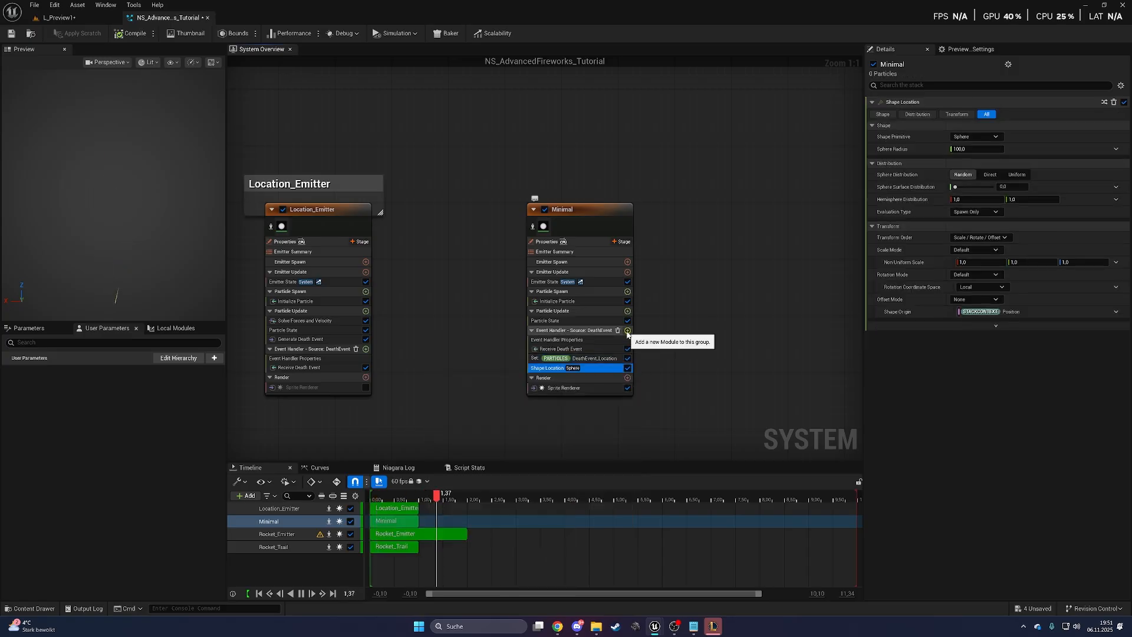
- Add an Add Velocity module to the same event handler and set its velocity mode to From Point
click(628, 330)
text(vel)
click(487, 390)
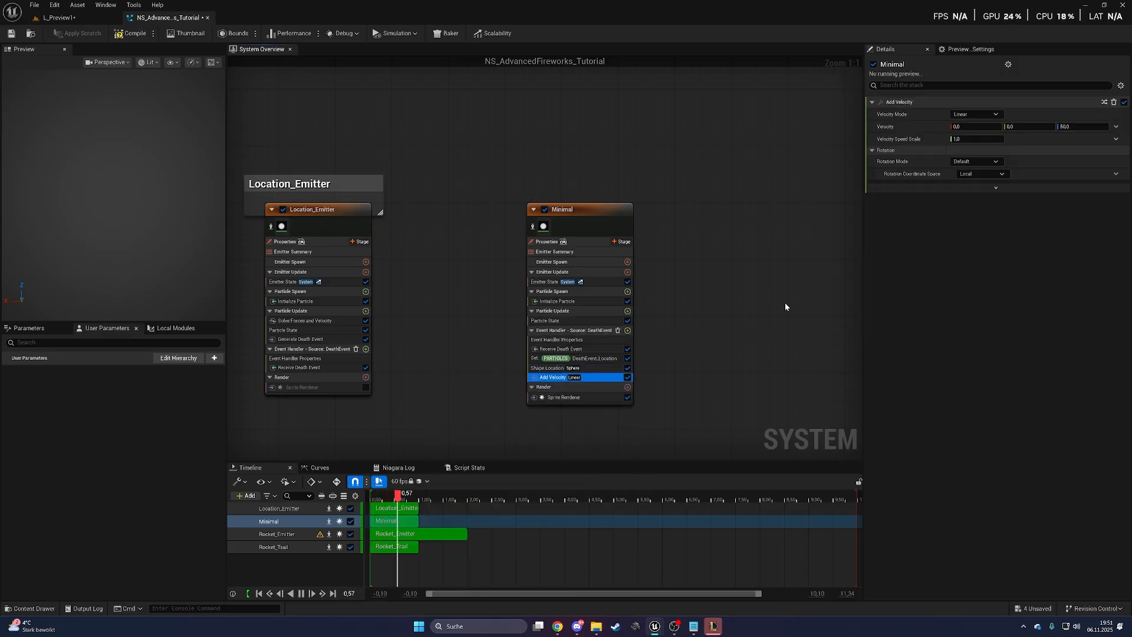
click(989, 114)
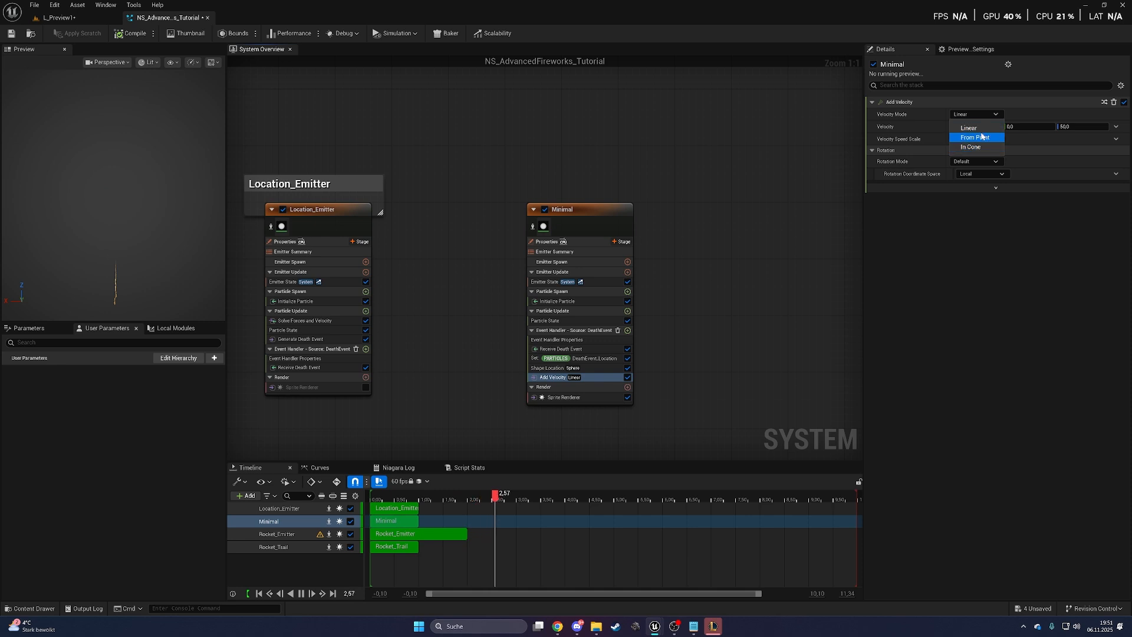
click(981, 136)
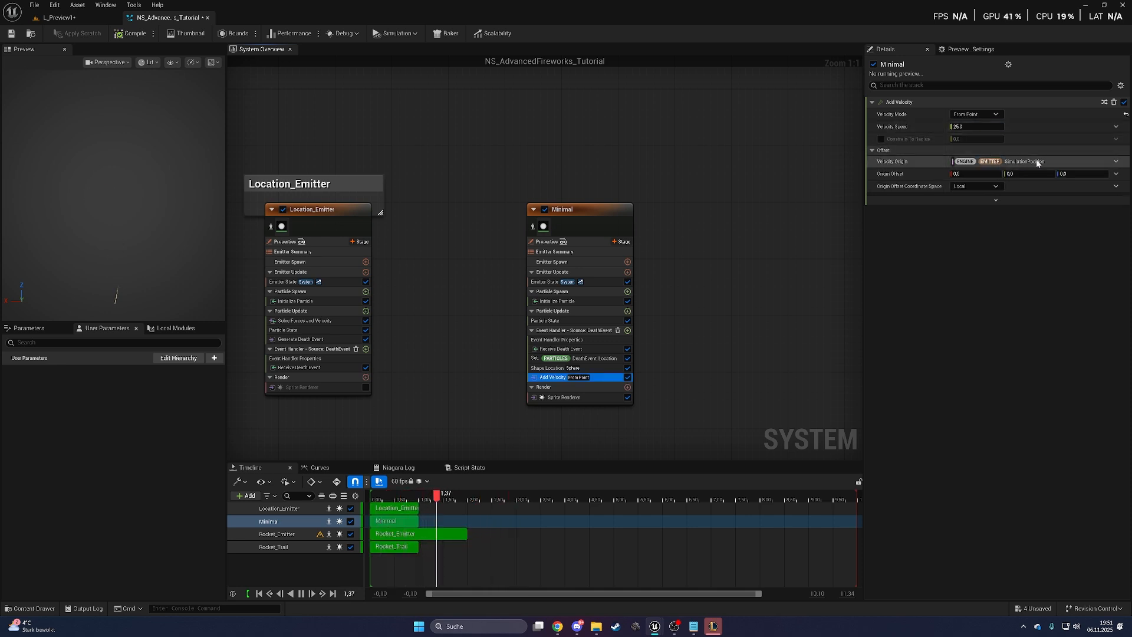
- Link the Velocity Origin to the Particles DeathEvent_Location parameter and set the Velocity Speed to 3000
click(1116, 162)
text(dea)
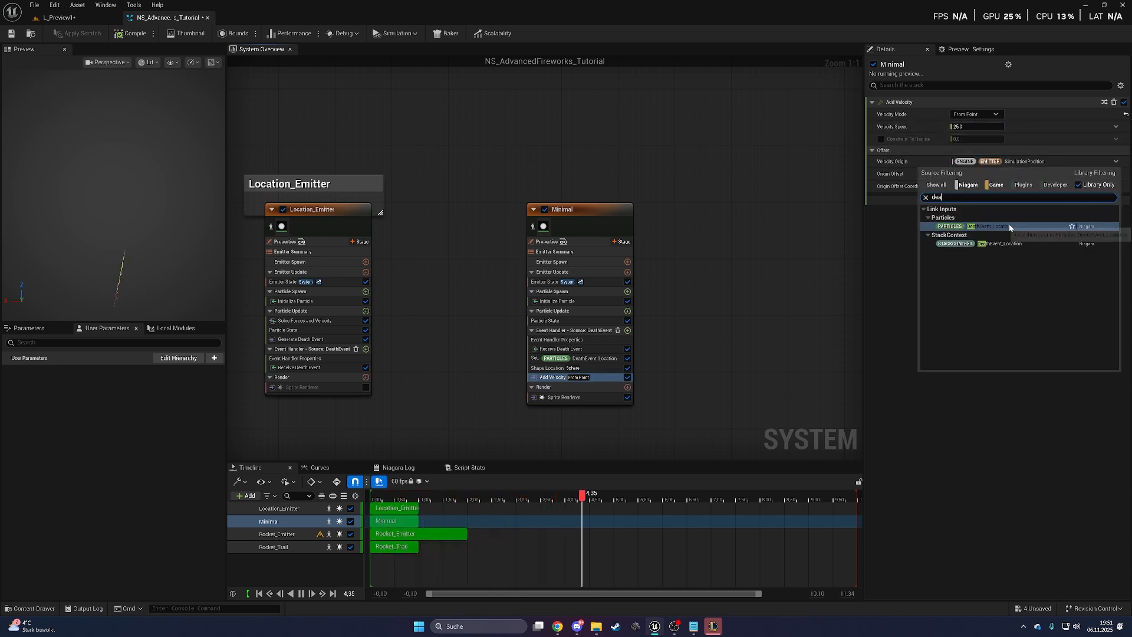
click(1010, 226)
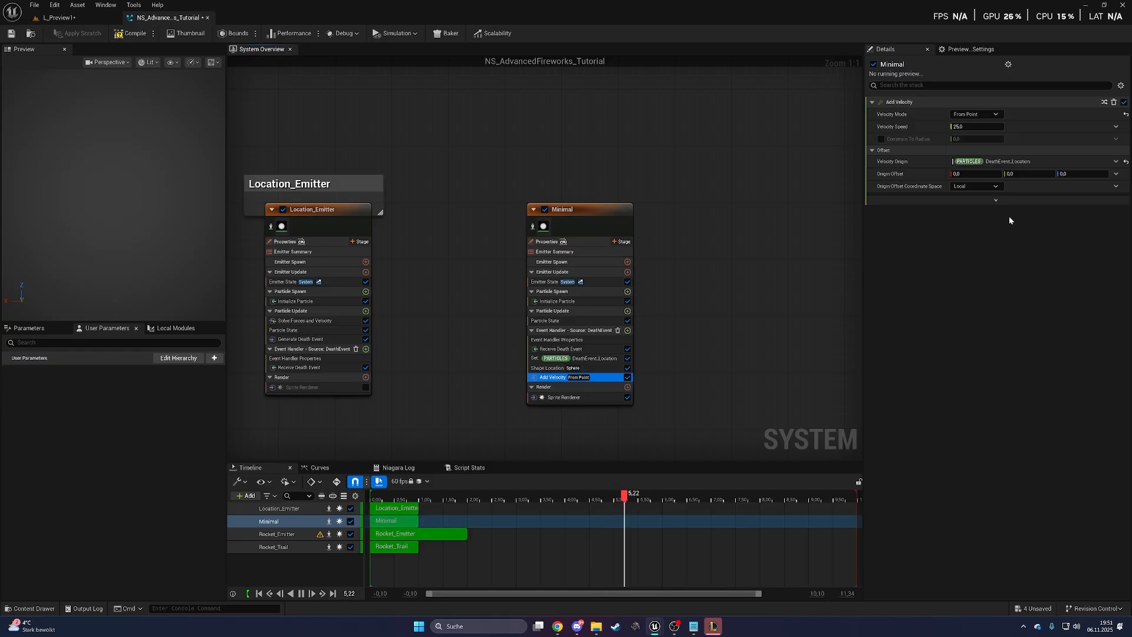
click(966, 127)
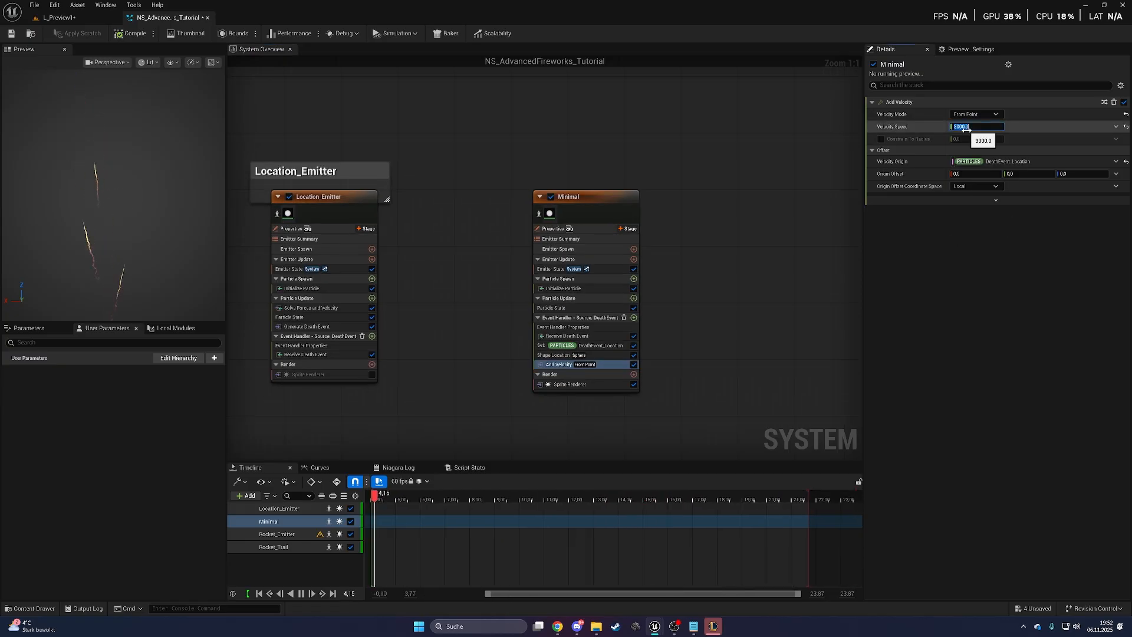
key(Return)
- Add Solve Forces and Velocity and Drag modules to the Minimal emitter's Particle Update group
click(634, 298)
text(solve)
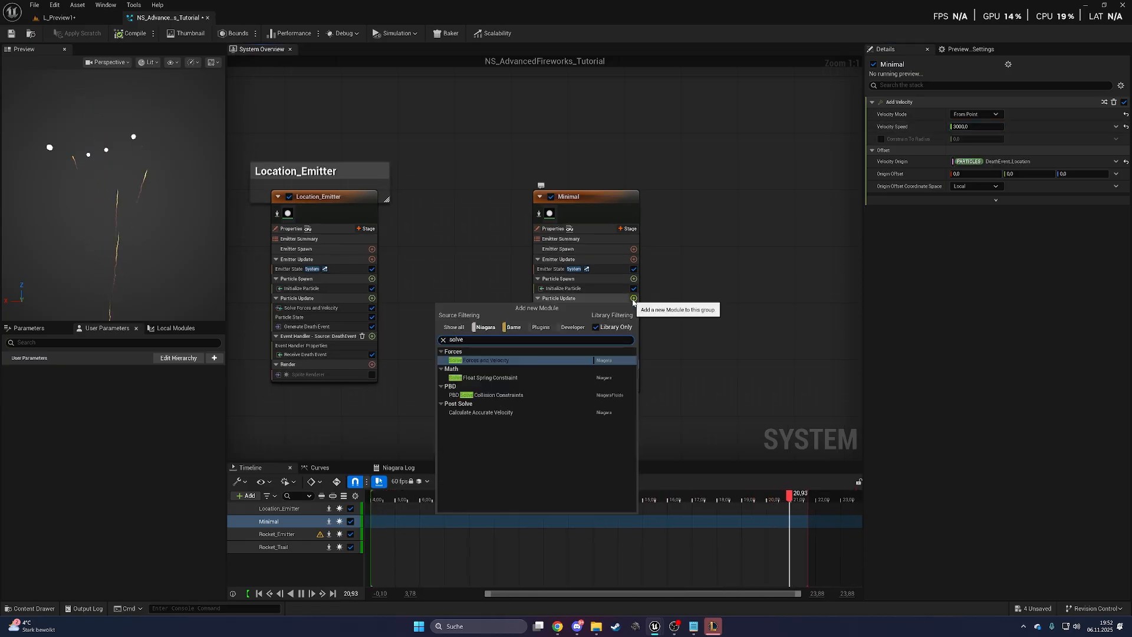
key(Return)
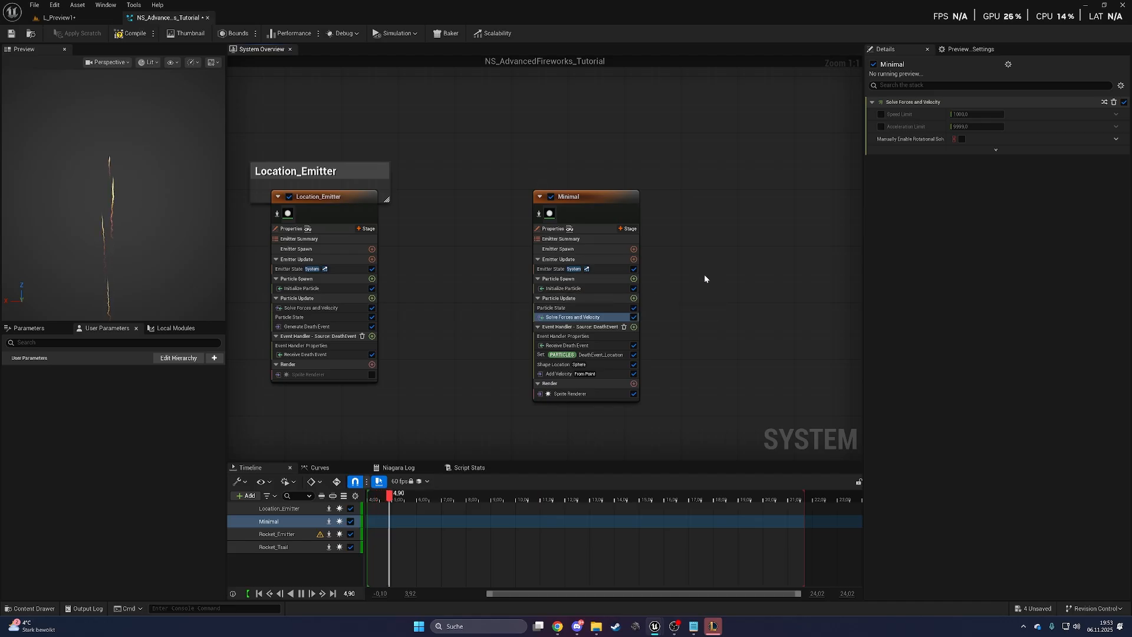
click(634, 299)
text(drag)
key(Return)
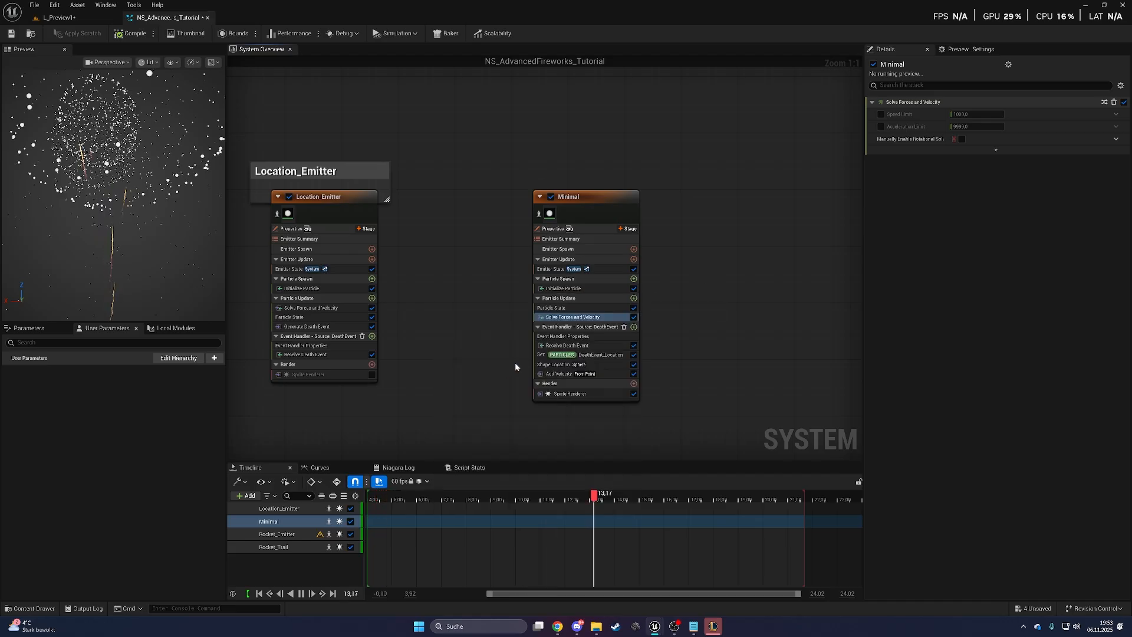
- Add a Gravity Force module to the Minimal emitter's Particle Update group and set its Z gravity to -200
click(634, 298)
text(grav)
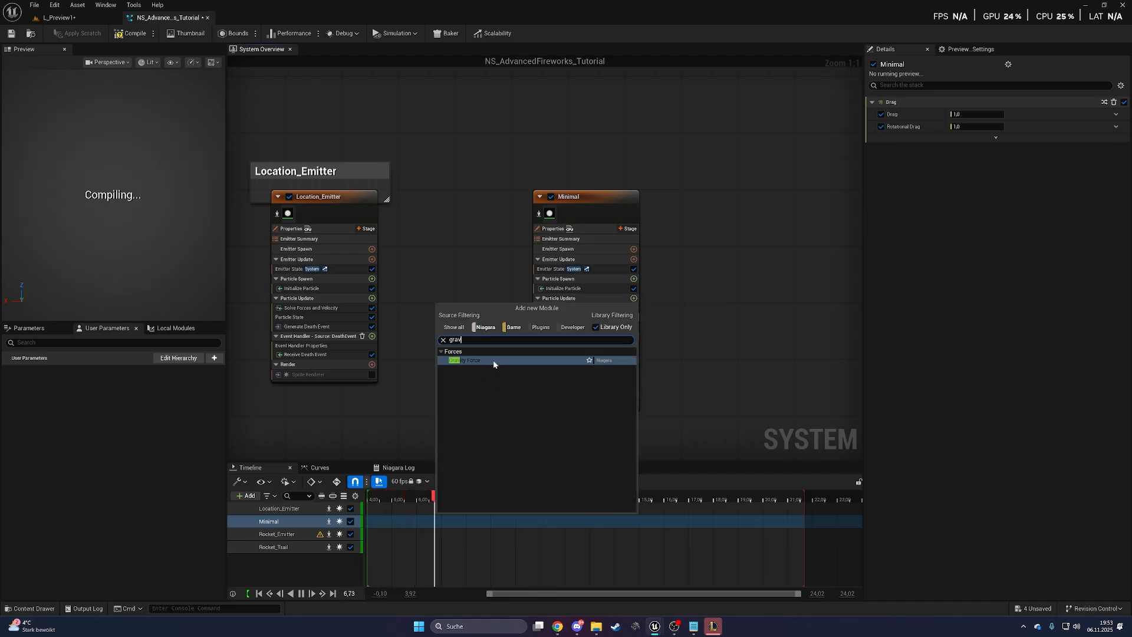
click(493, 361)
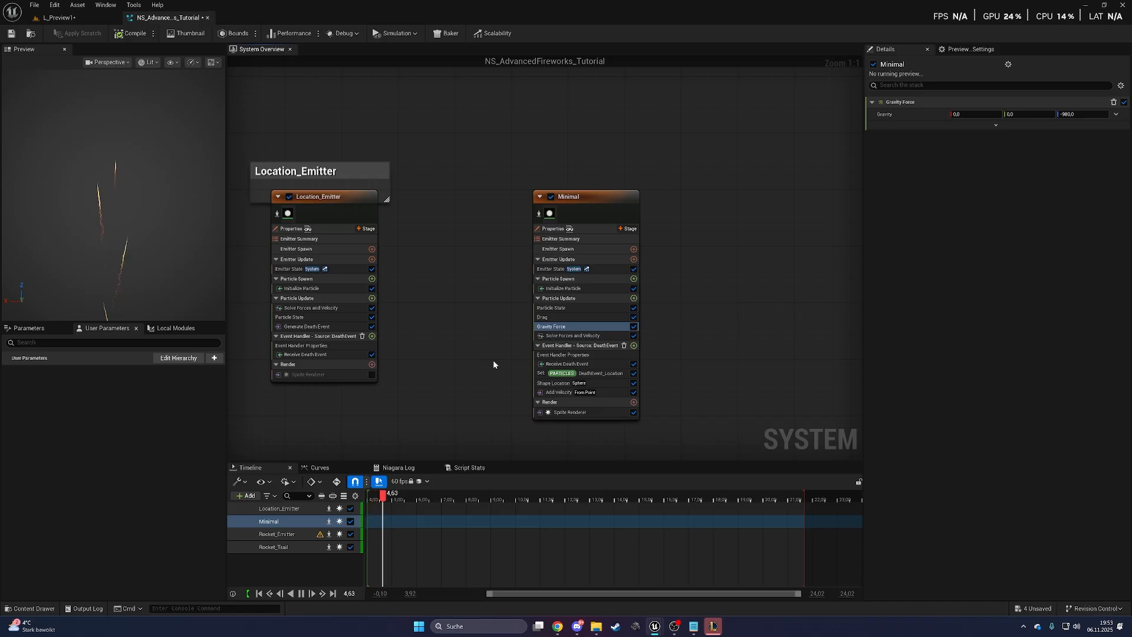
click(1079, 114)
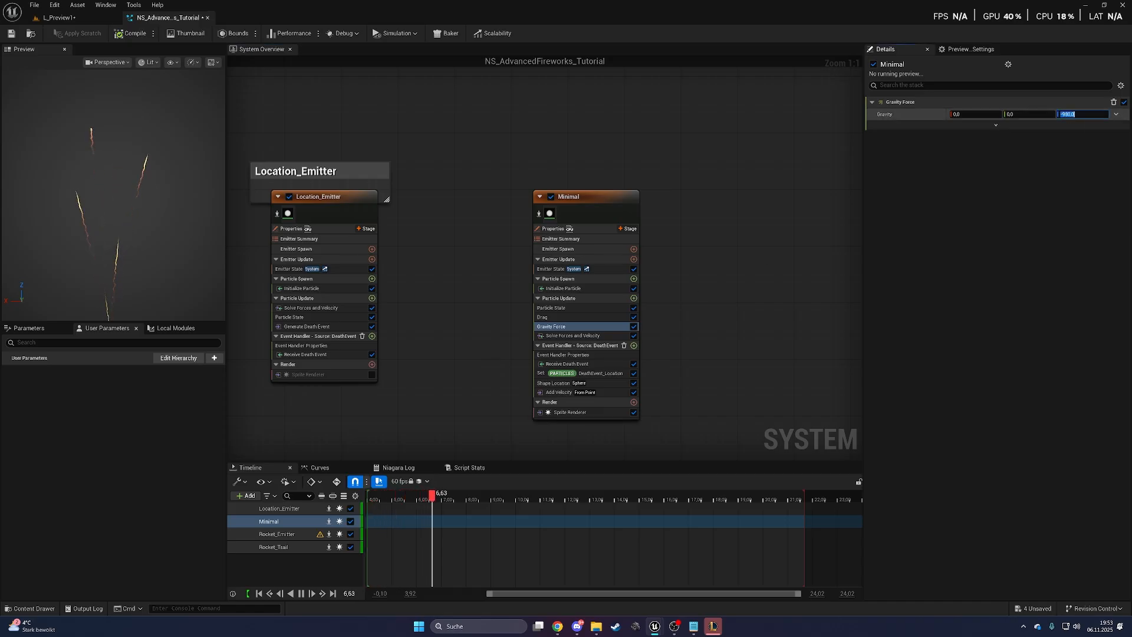
text(-200)
key(Return)
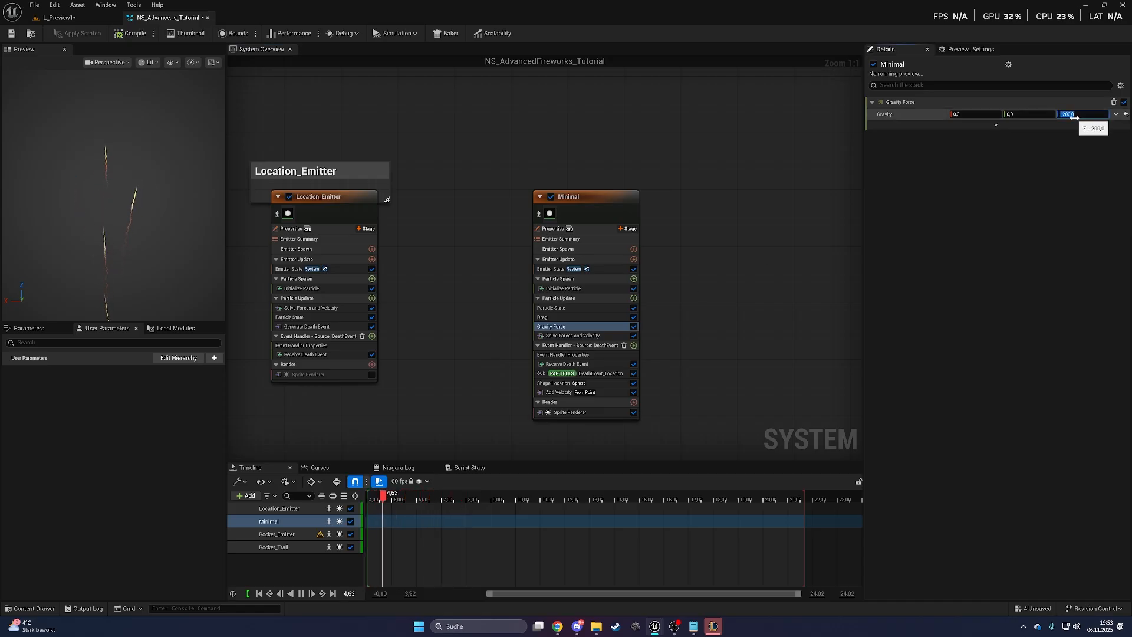
- In the Minimal emitter's Initialize Particle module, set Lifetime Mode to Random with a minimum of 3.0 and maximum of 3.5
click(563, 288)
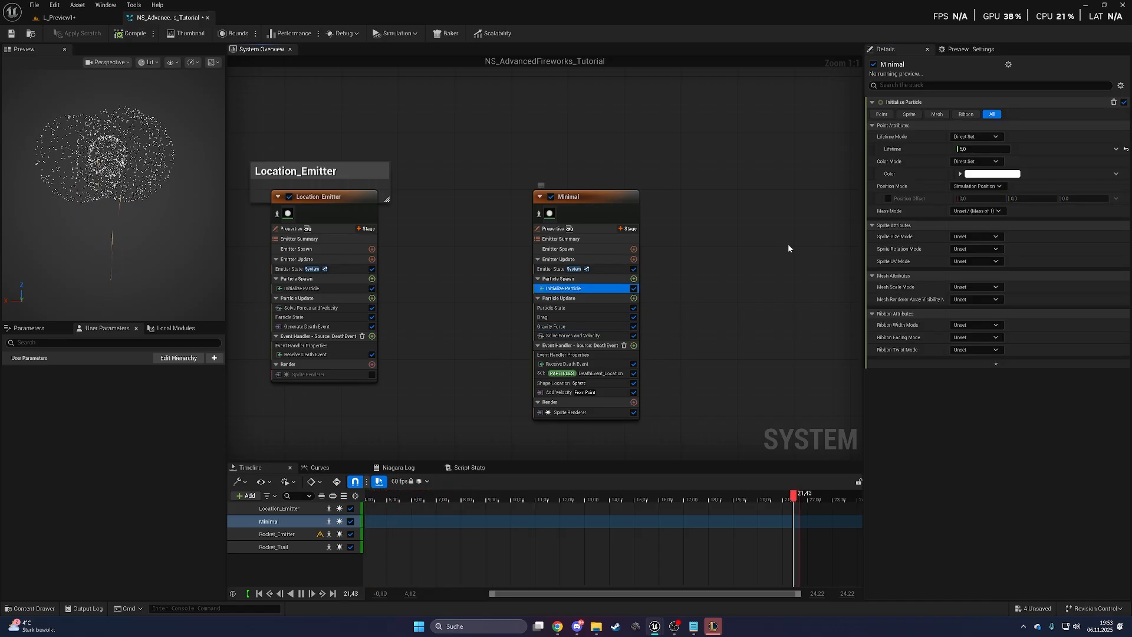
click(992, 137)
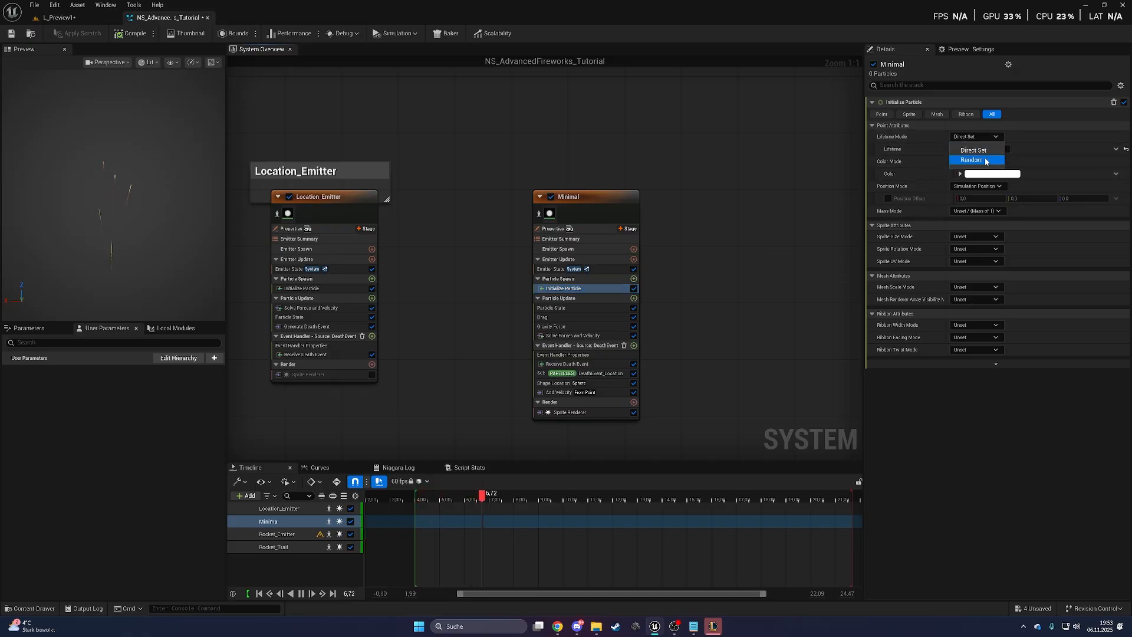
click(986, 154)
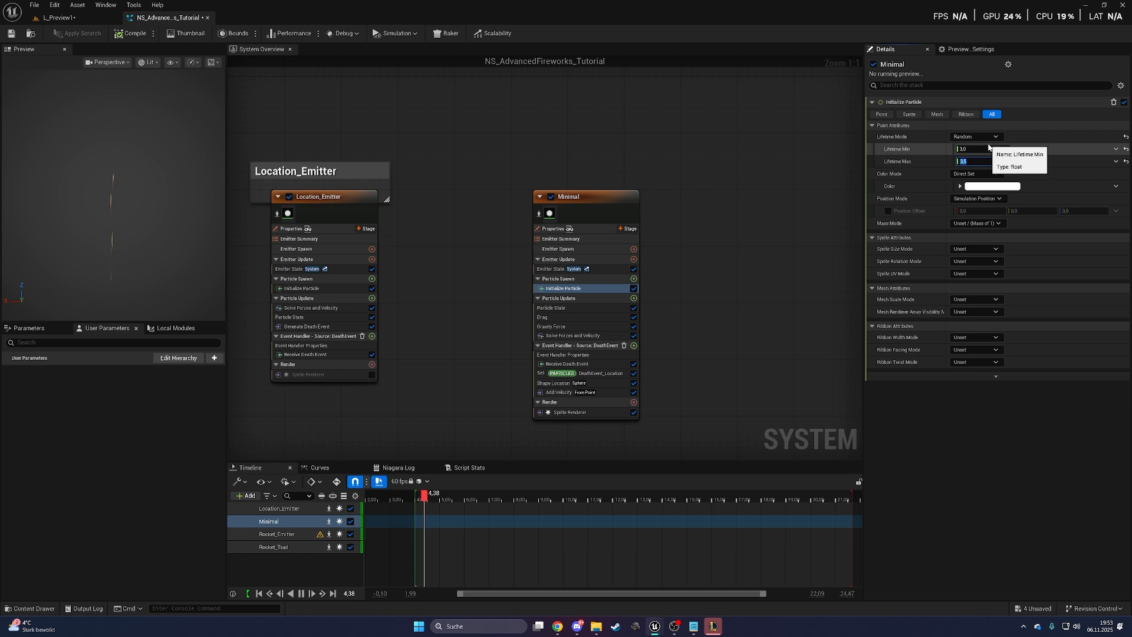
- Set the initial particle color to a saturated yellow with a brightness value of 10
click(966, 186)
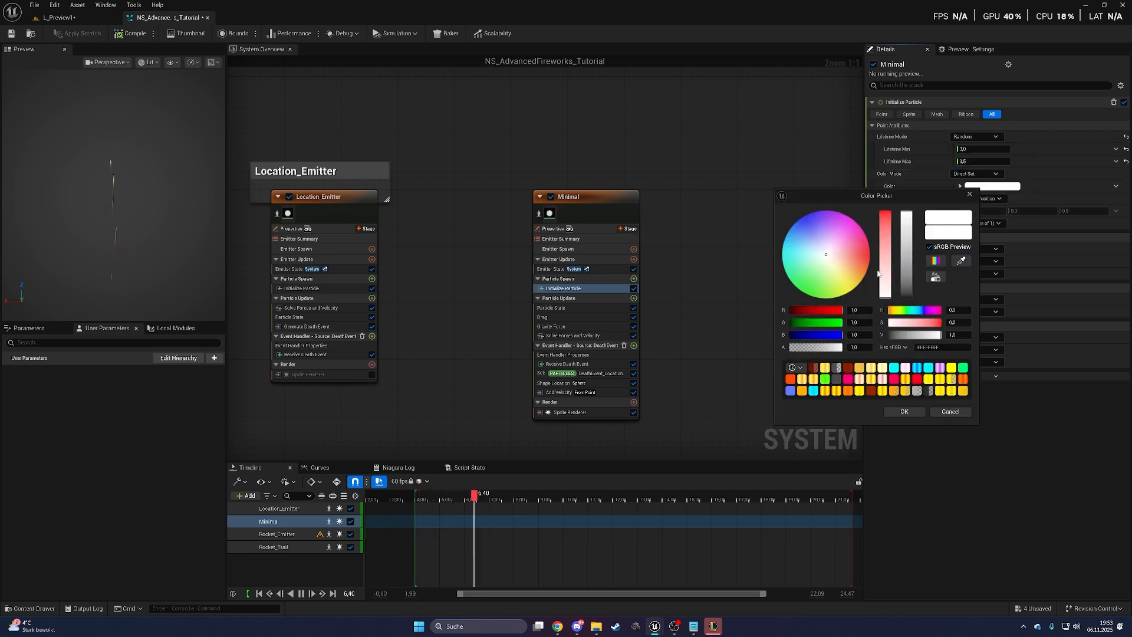
drag(840, 273, 851, 289)
click(955, 334)
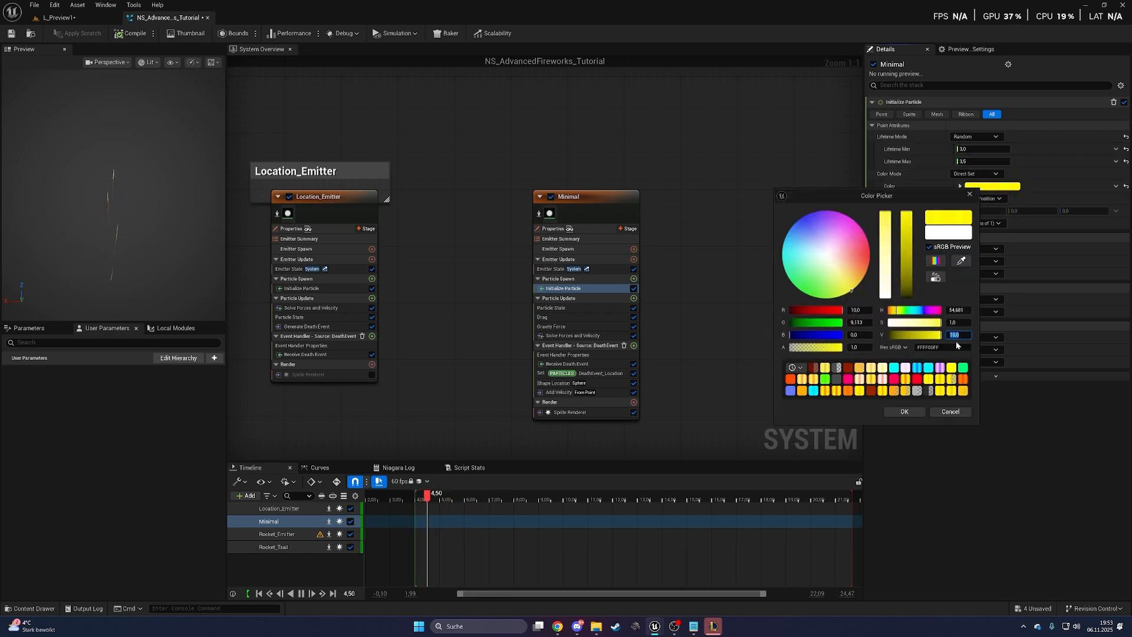
click(903, 411)
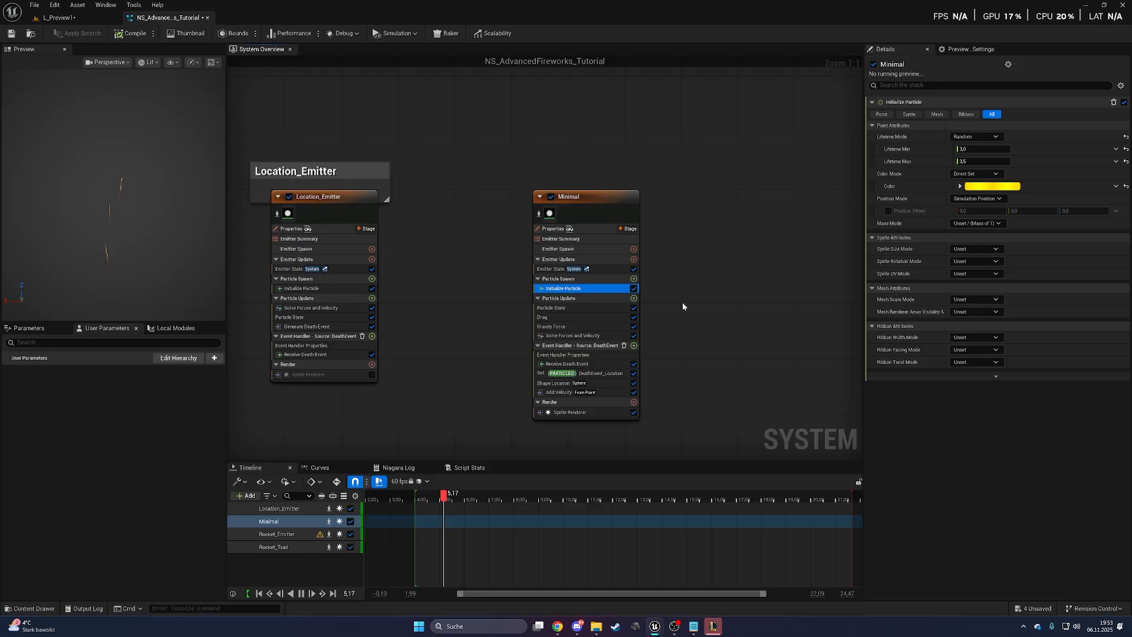
- Set the Sprite Size Mode to Uniform with a uniform sprite size of 40
click(977, 250)
click(978, 269)
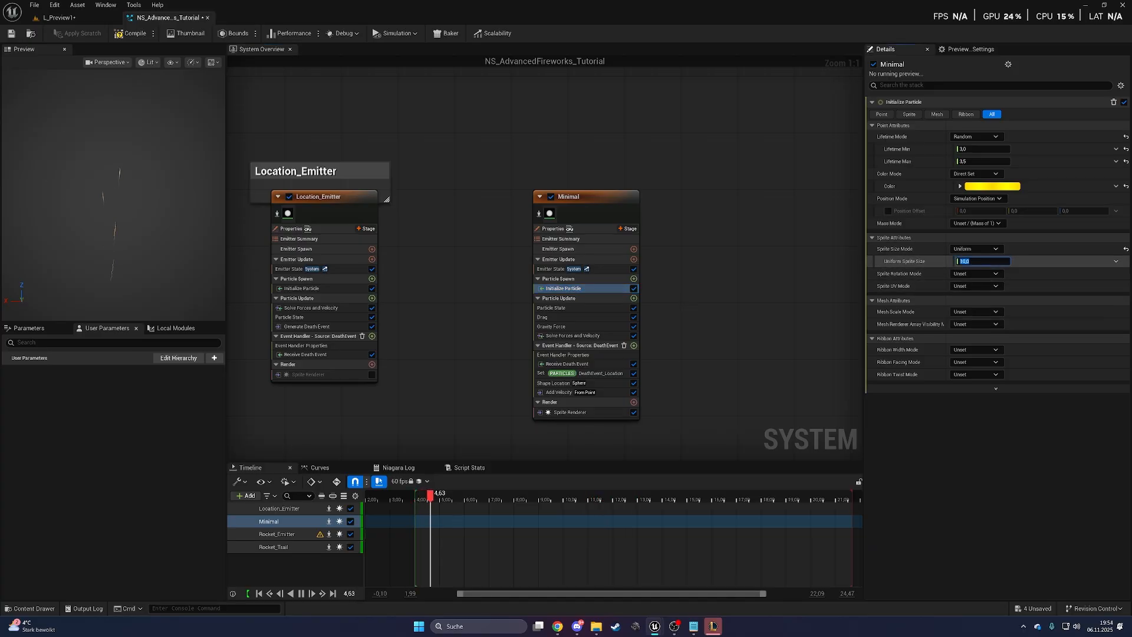
key(Return)
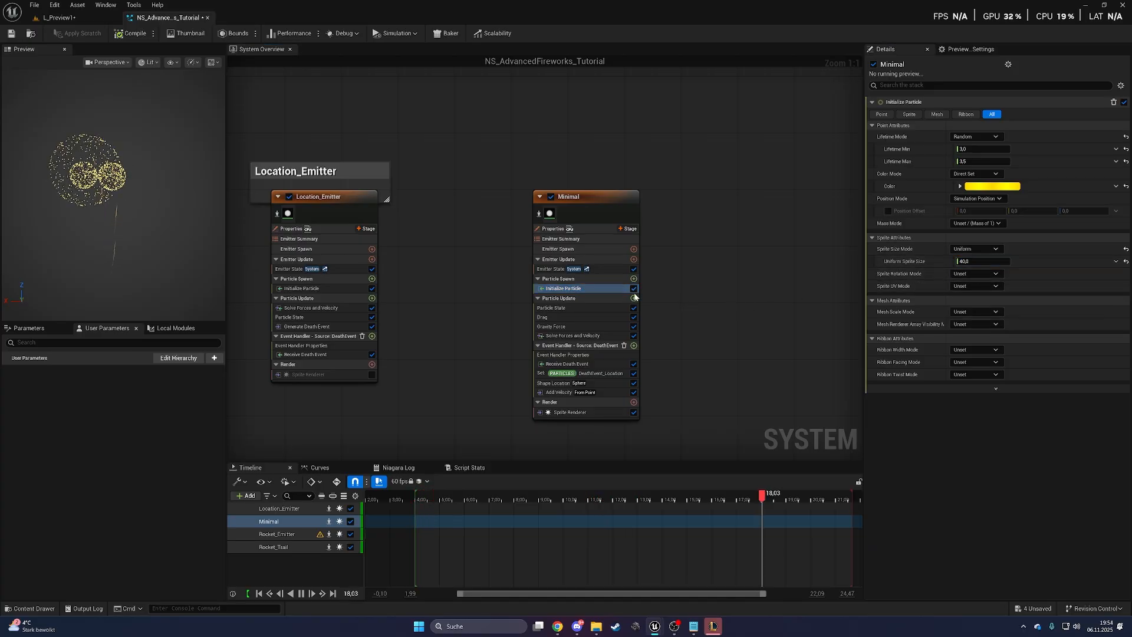
- Add a Scale Color module to the Minimal emitter's Particle Update group and drive Scale Alpha with a Float from Curve using the drop-off template
click(634, 298)
text(scale color)
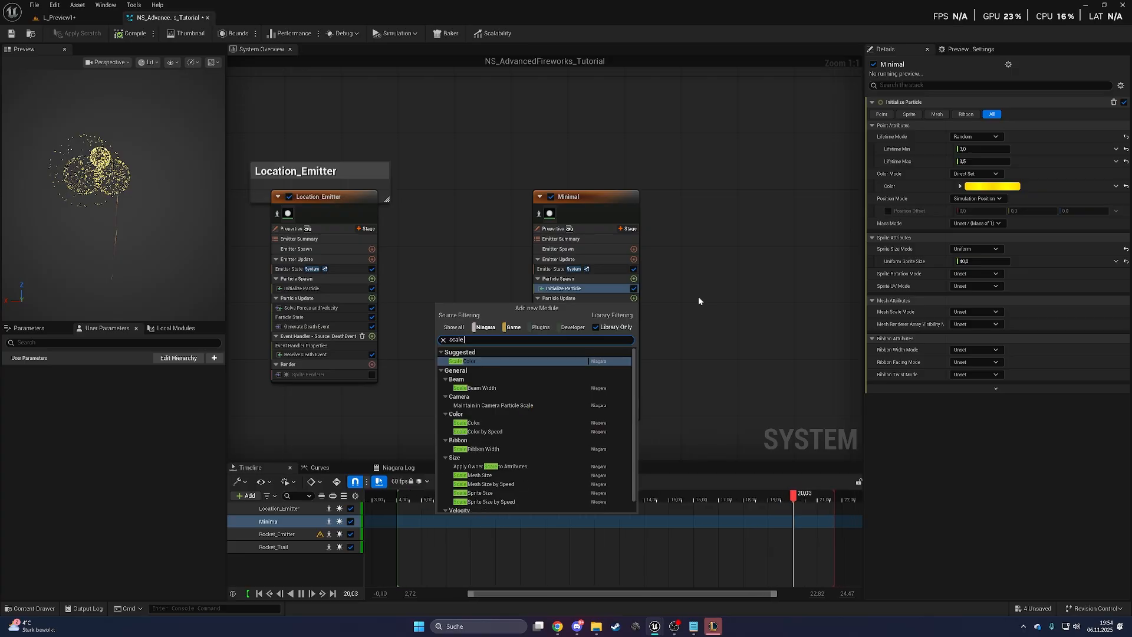
key(Return)
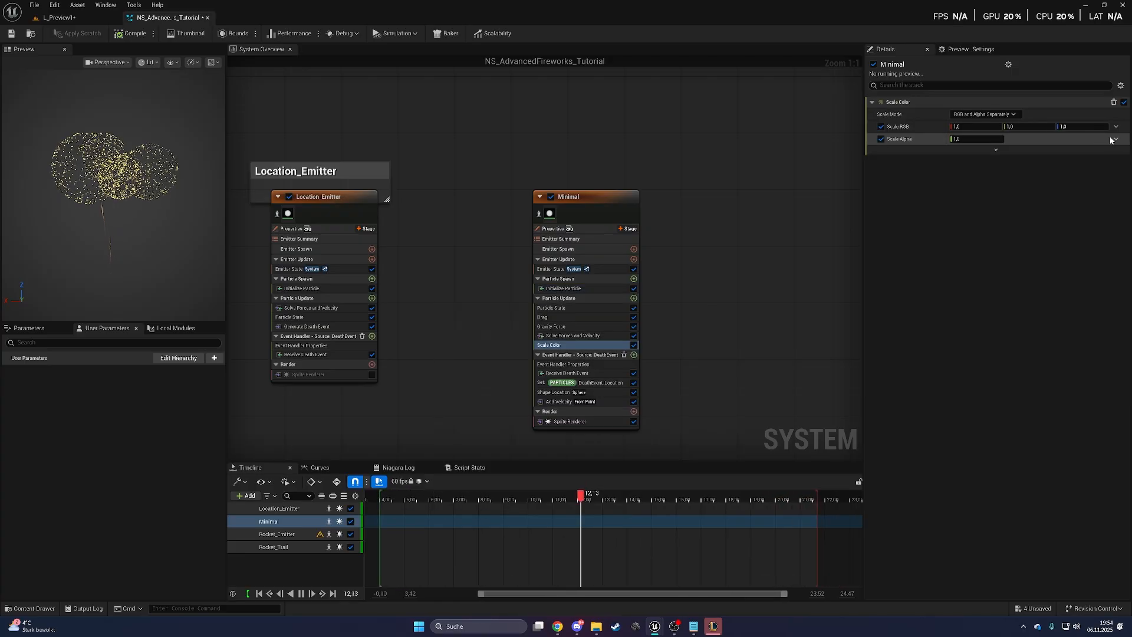
click(1115, 139)
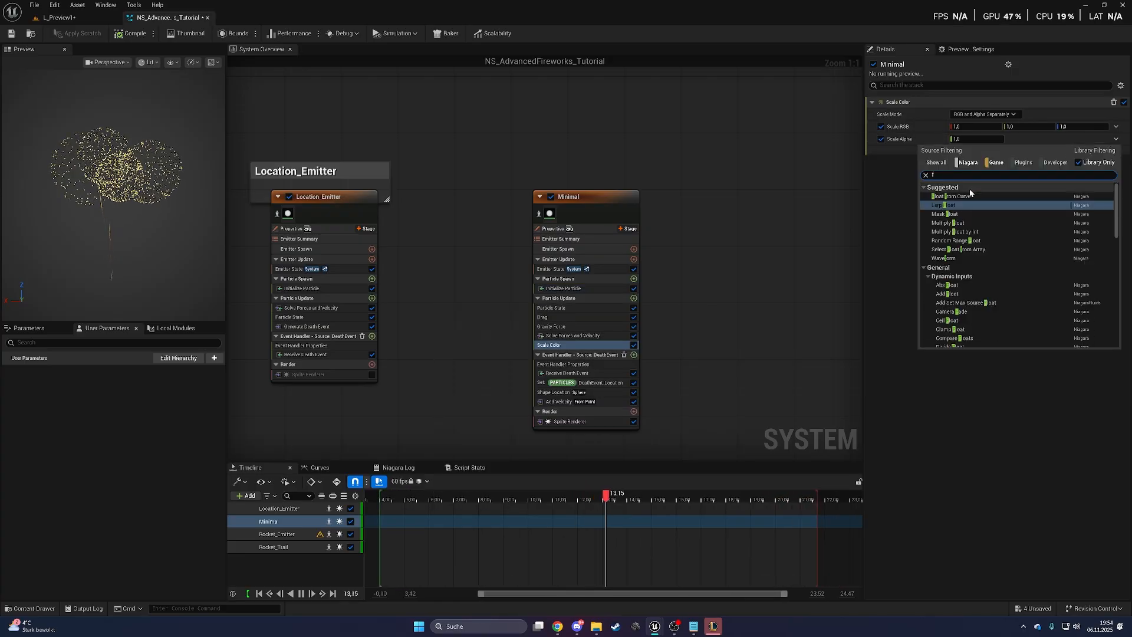
click(962, 202)
click(1078, 165)
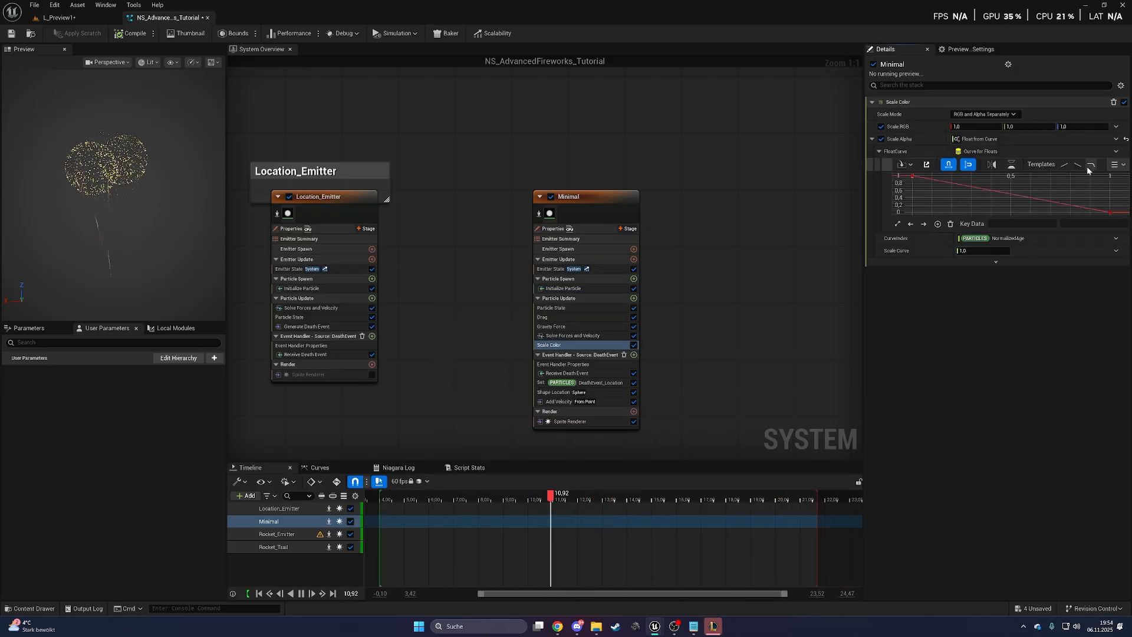
click(1087, 166)
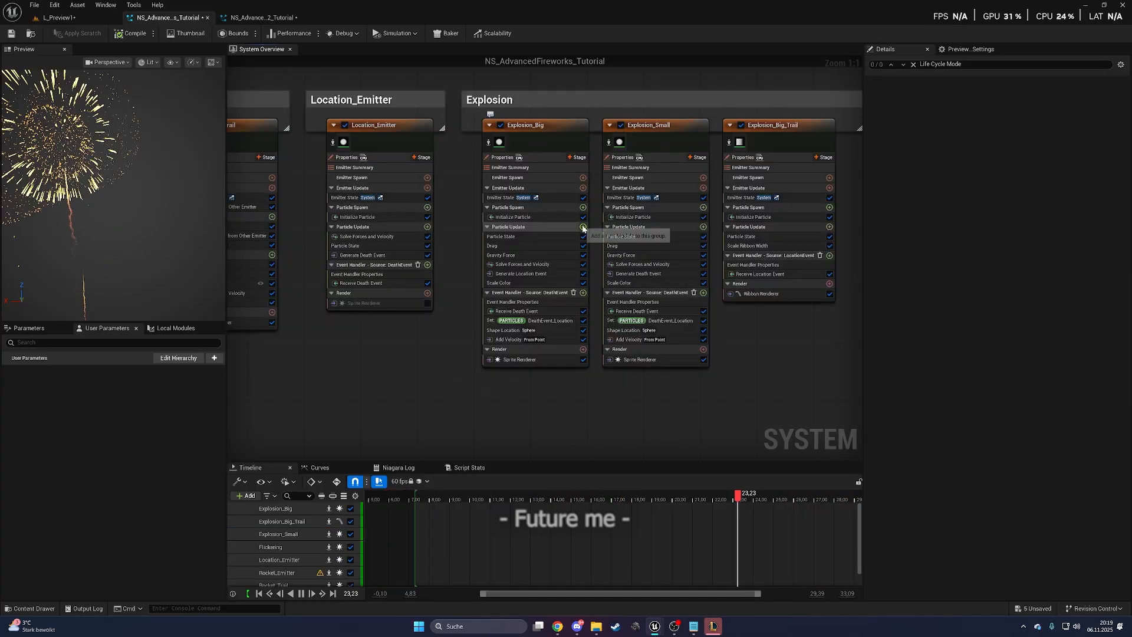
- Add a Scale Sprite Size module to the Explosion_Big emitter's Particle Update group and apply a curve template to it
click(583, 227)
text(scal)
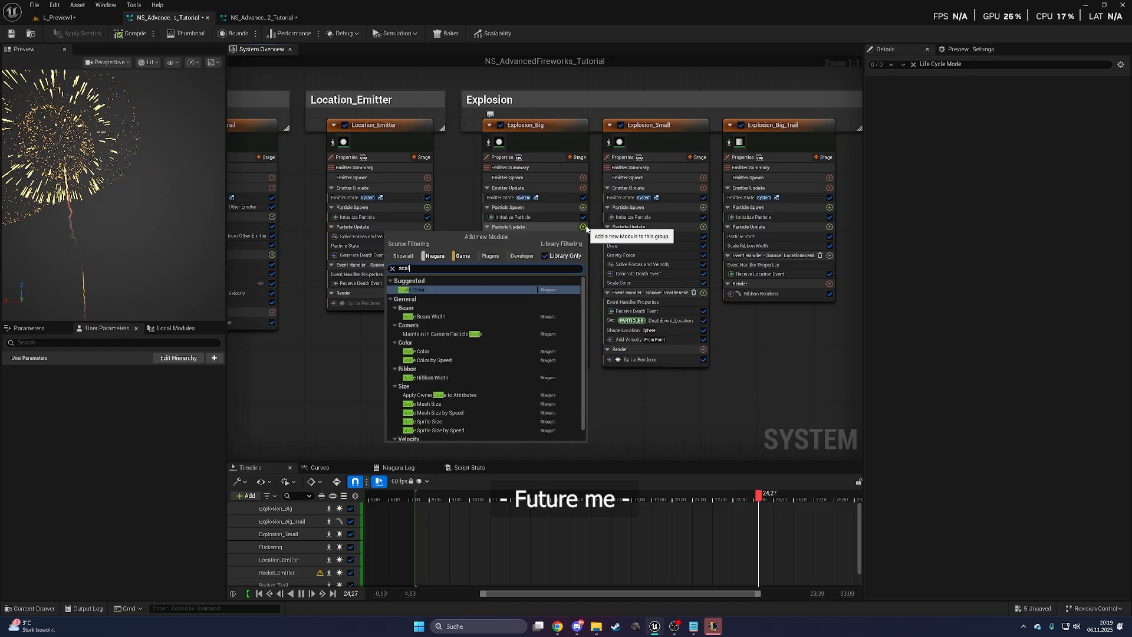
text(e sprite si)
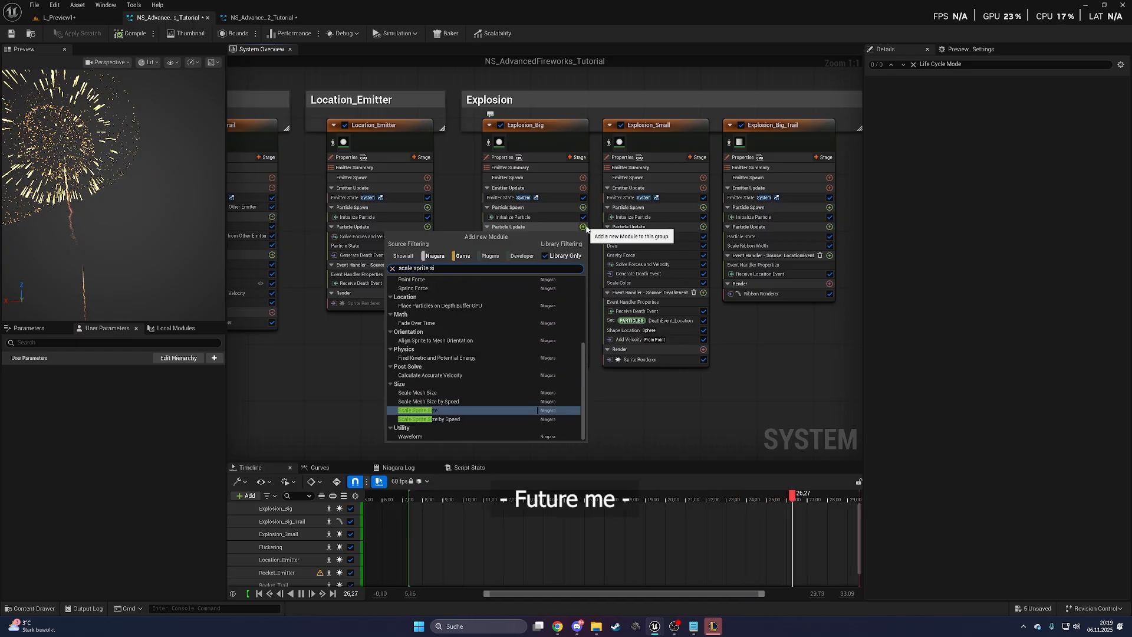
key(Return)
click(1088, 140)
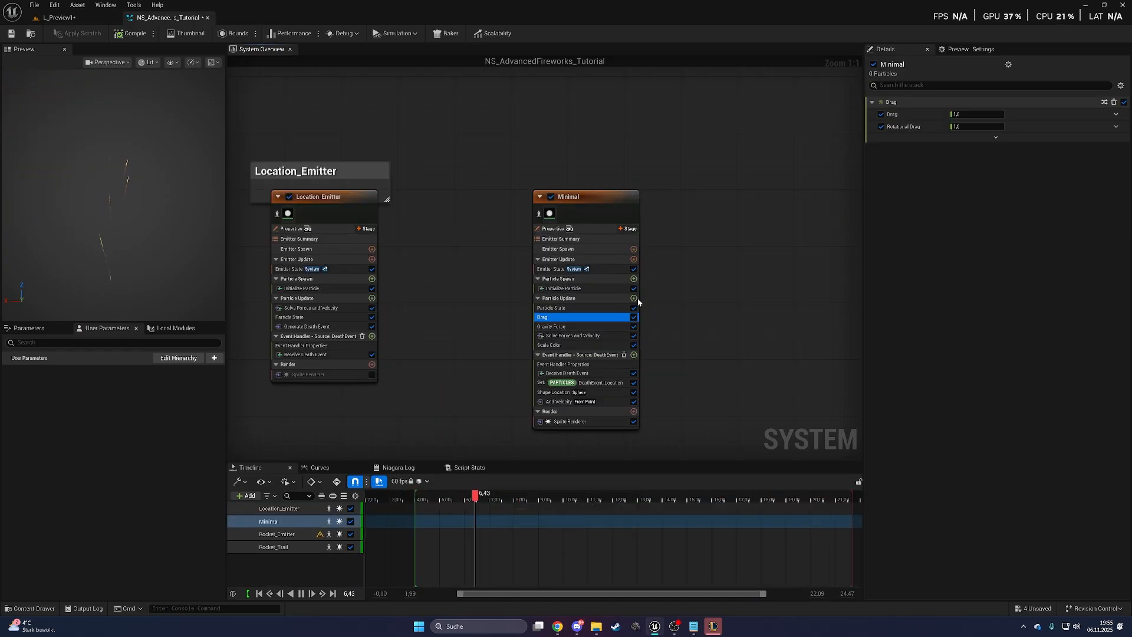
- Add a Generate Location Event module to the Minimal emitter's Particle Update group
click(634, 298)
text(generate)
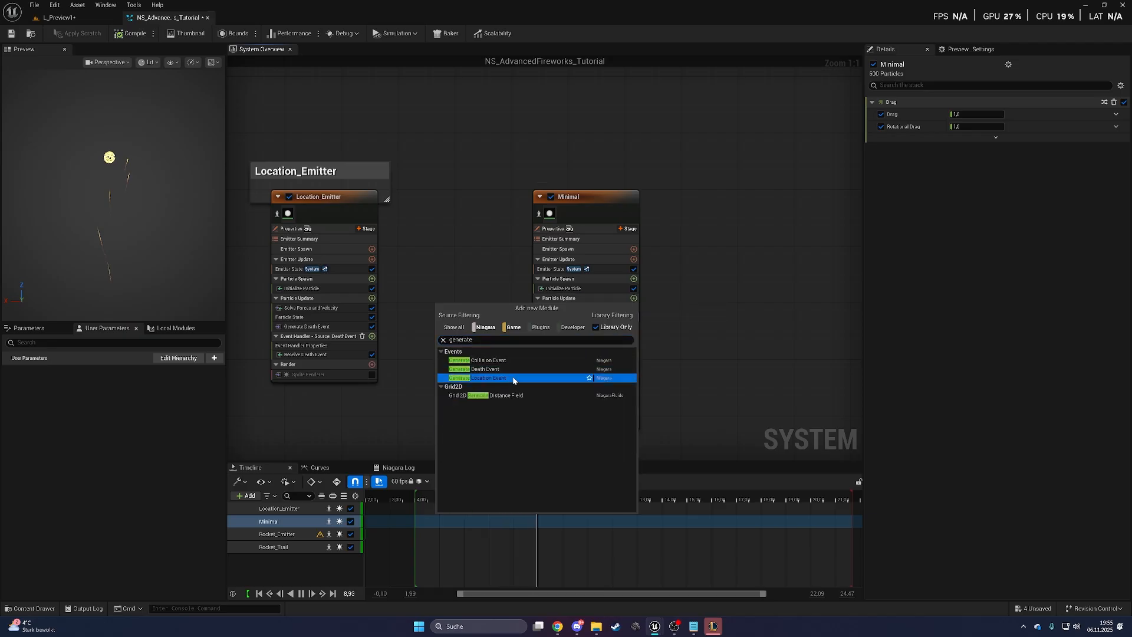
click(512, 377)
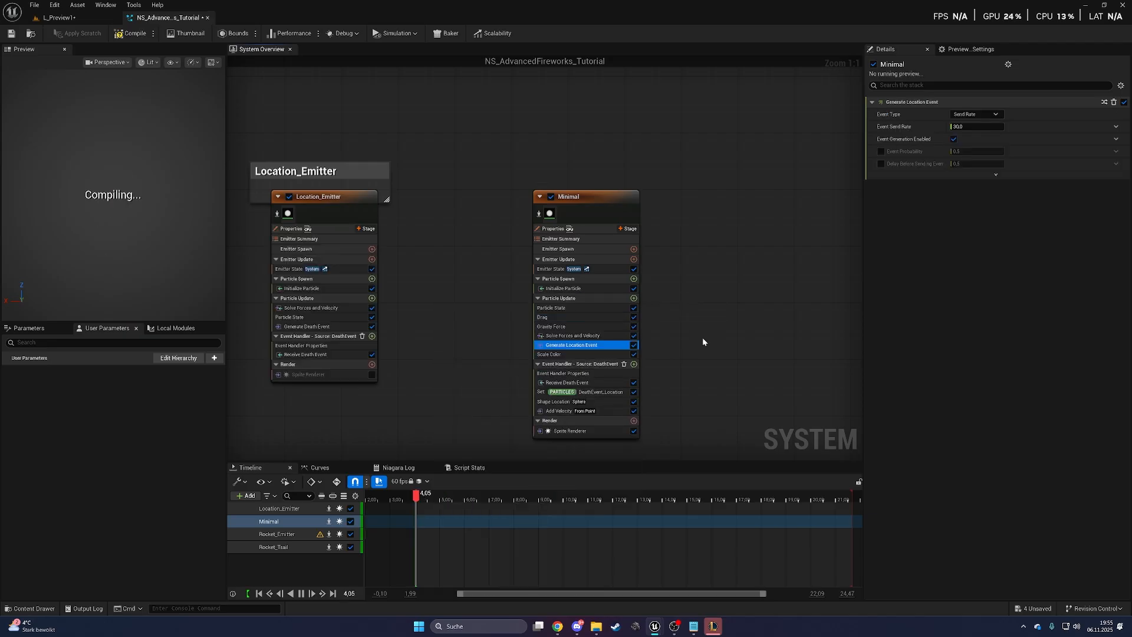
- Duplicate the Minimal emitter and align the copy beside the original
right_drag(702, 338, 636, 318)
click(489, 215)
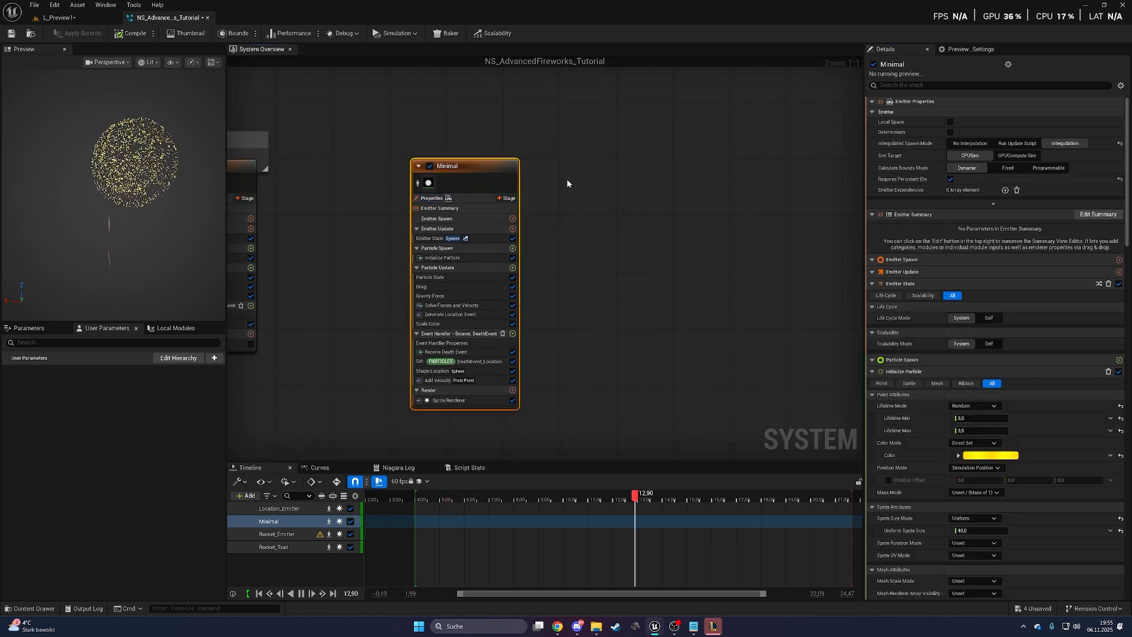
key(ctrl+d)
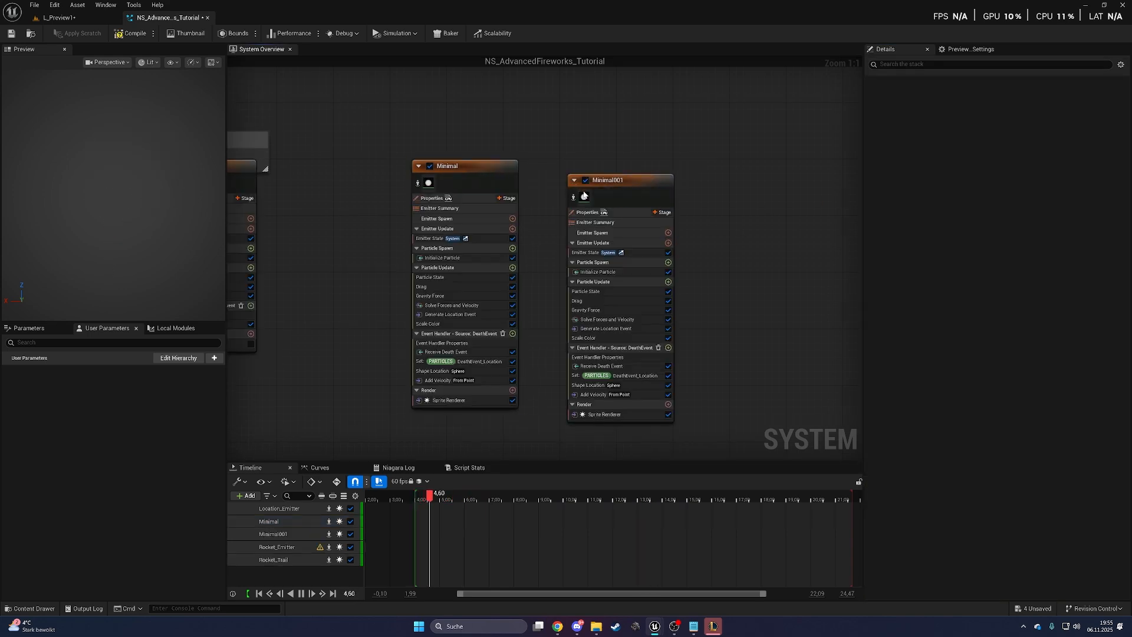
drag(611, 179, 609, 167)
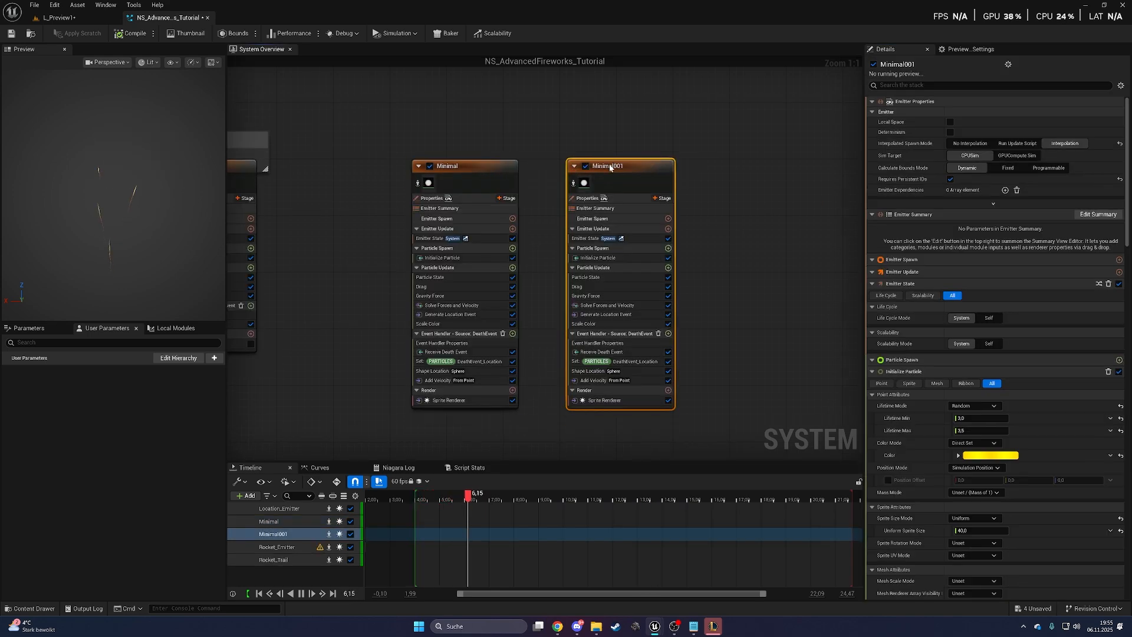
- Rename the original Minimal emitter Explosion_Big and its duplicate Explosion_Small
click(487, 171)
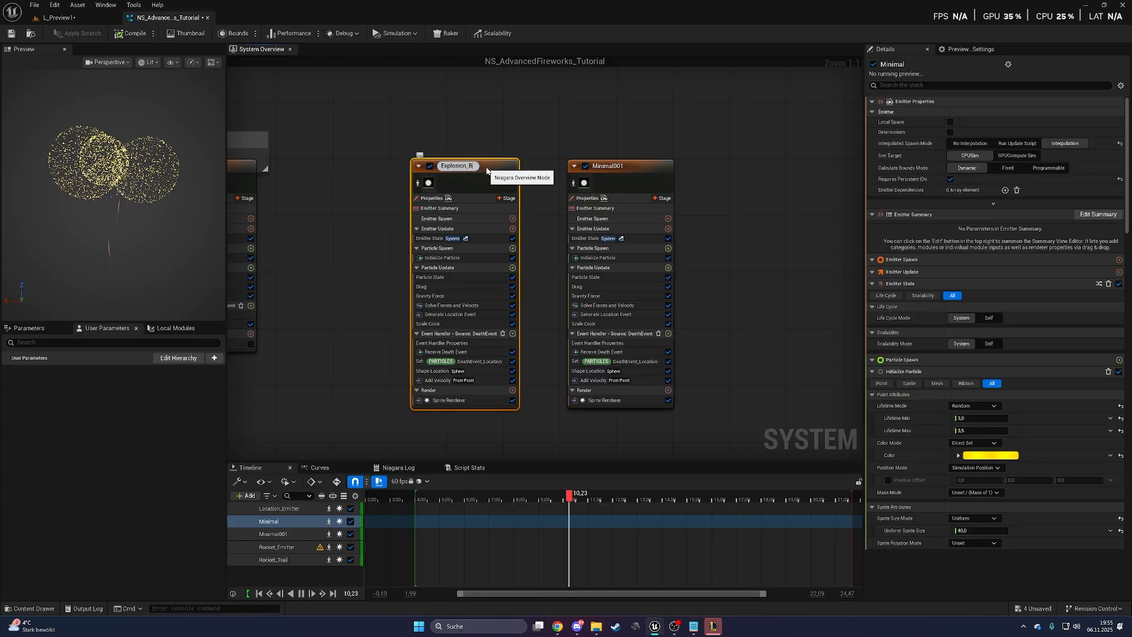
text(Explosion_Big)
key(Return)
double_click(643, 171)
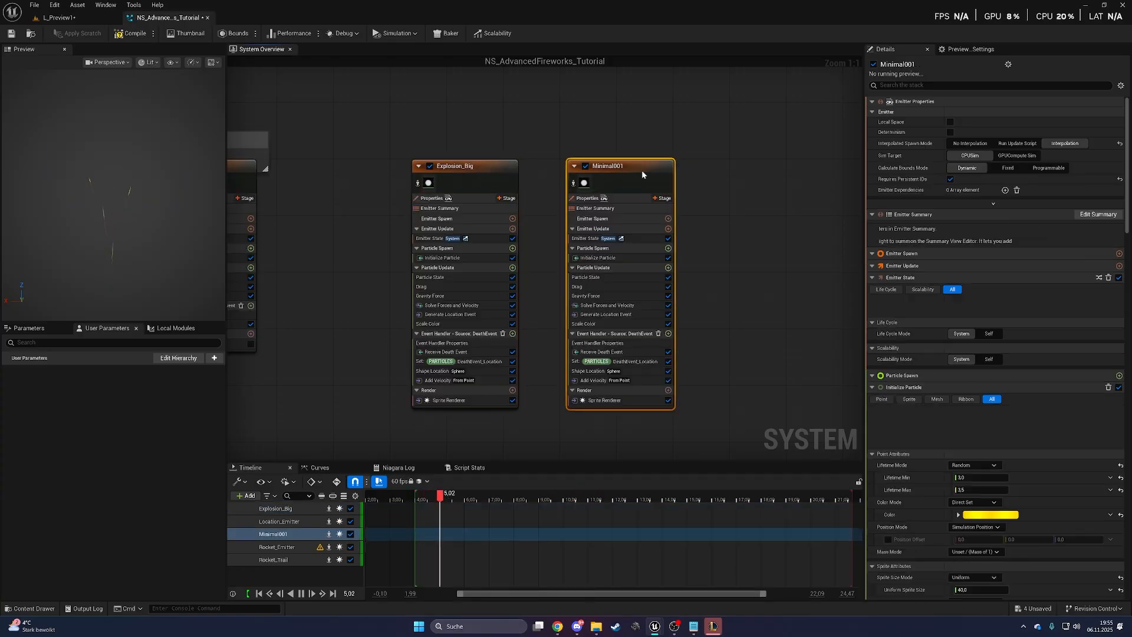
text(Explosion_S)
key(Return)
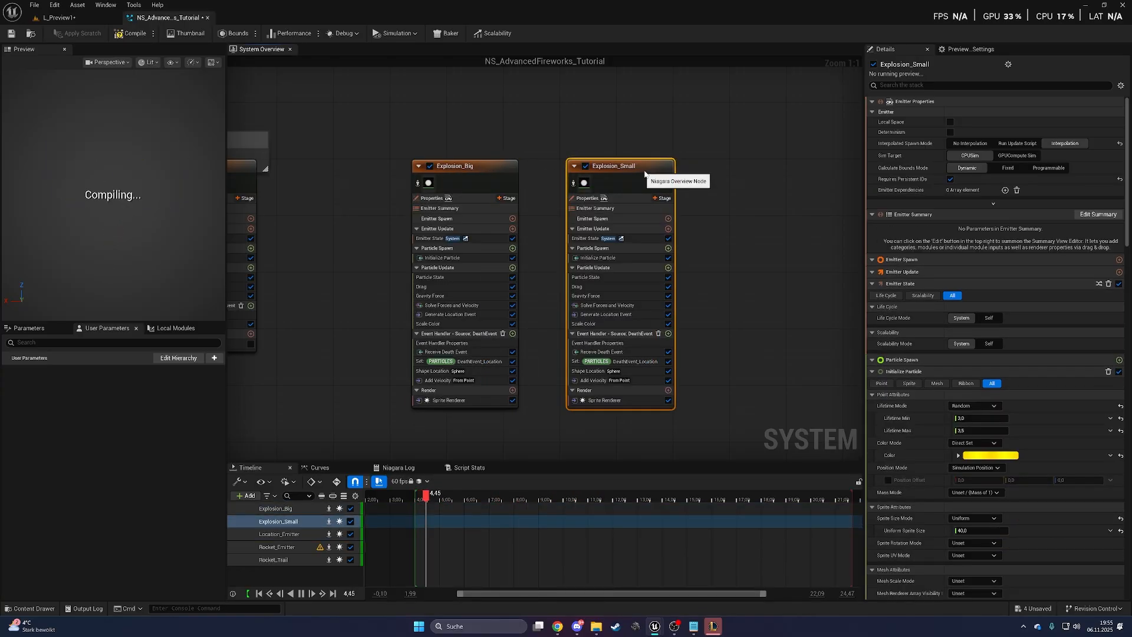
- In Explosion_Small, set Add Velocity's Velocity Speed to 2500 and drive Drag with a Float from Curve with a Scale Curve of 2
click(619, 381)
click(970, 126)
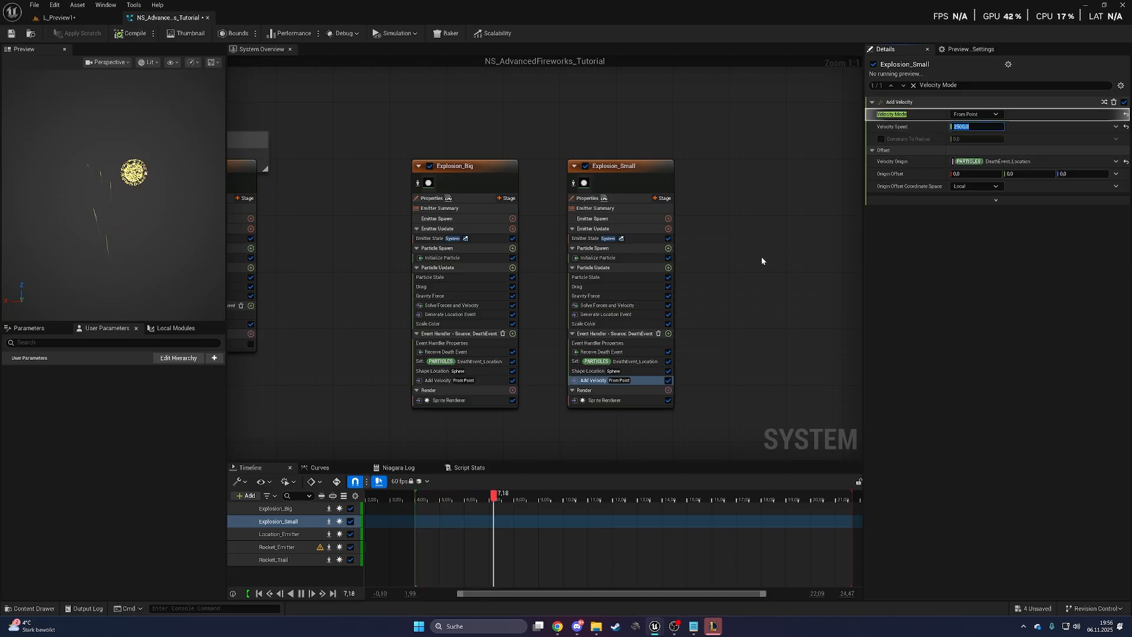
click(617, 287)
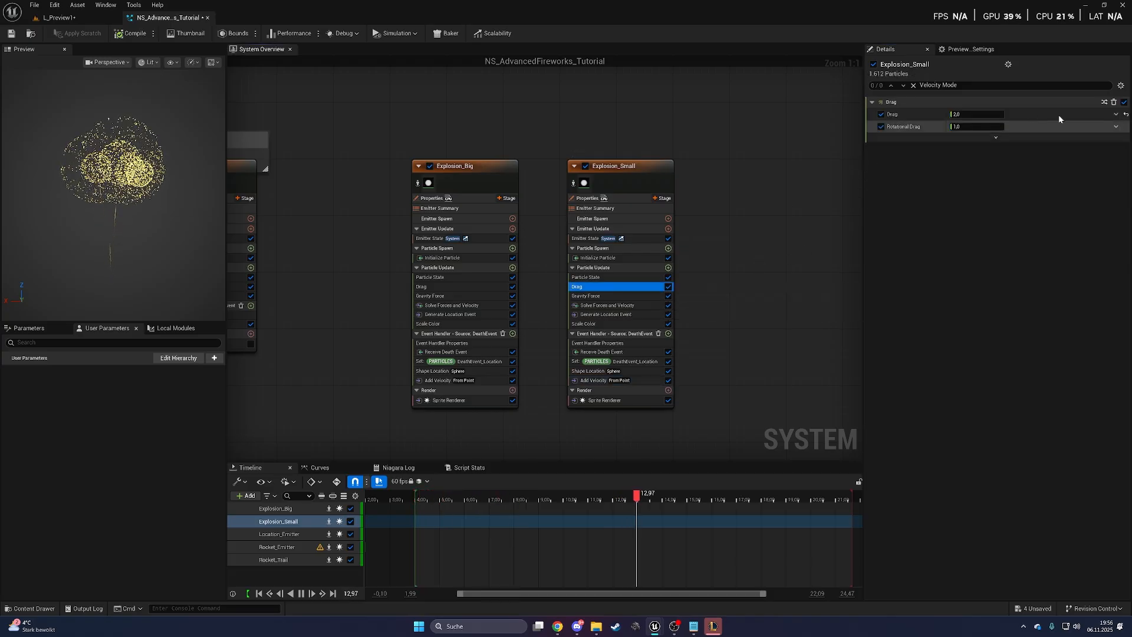
click(1118, 116)
click(1002, 181)
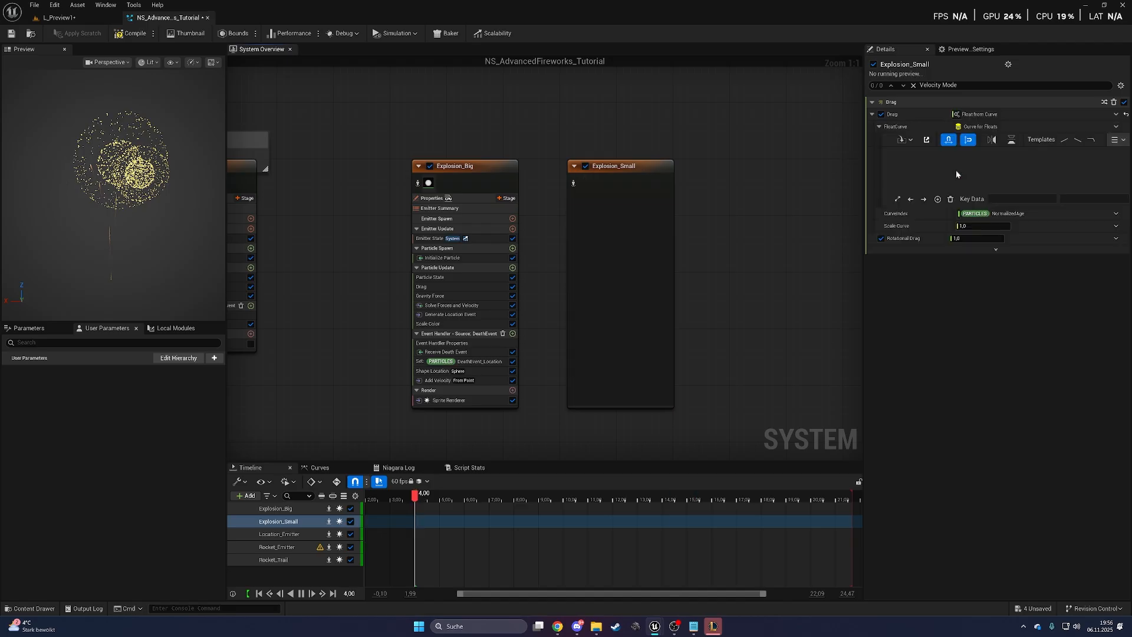
click(981, 226)
text(2)
key(Return)
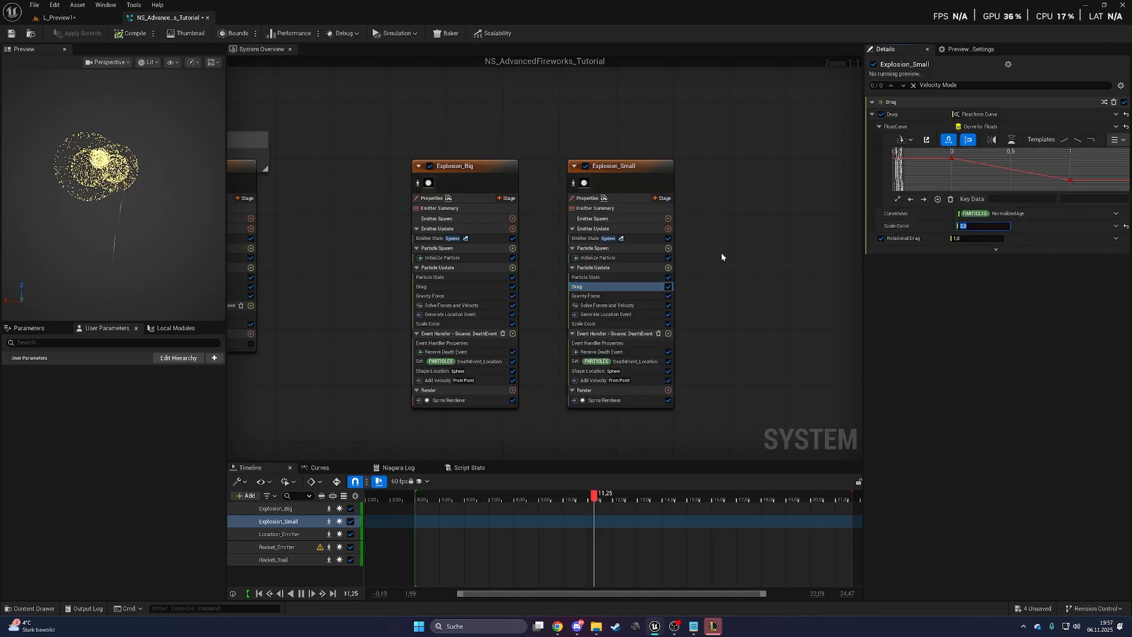
- Change Explosion_Small's initial particle color to orange with a brightness value of 2
right_drag(742, 272, 693, 266)
right_drag(692, 265, 657, 265)
click(516, 251)
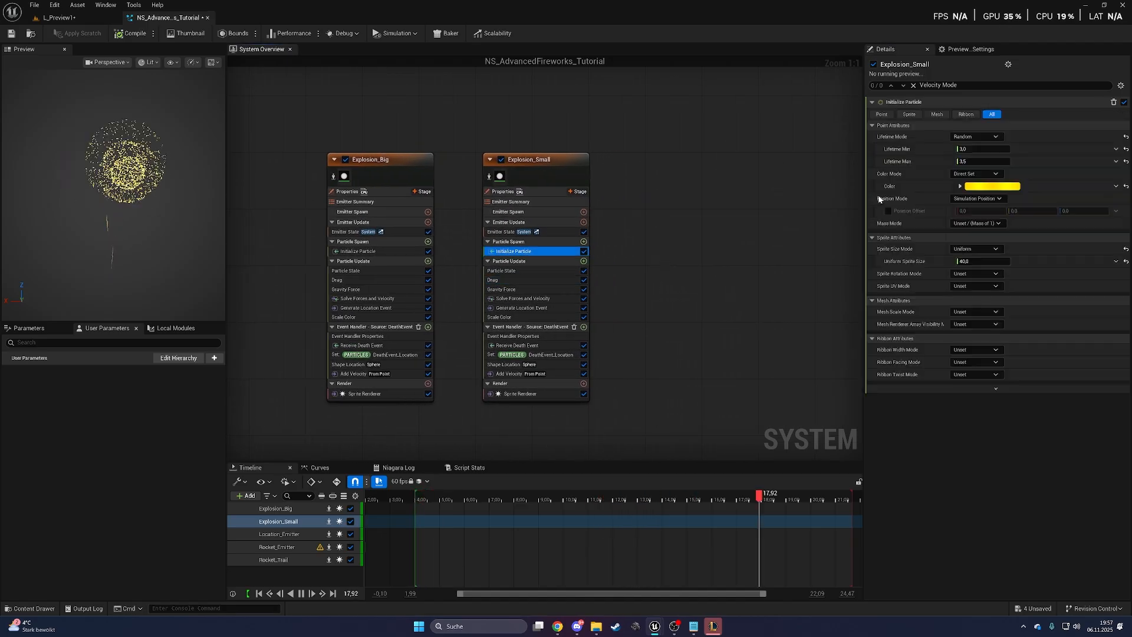
click(993, 186)
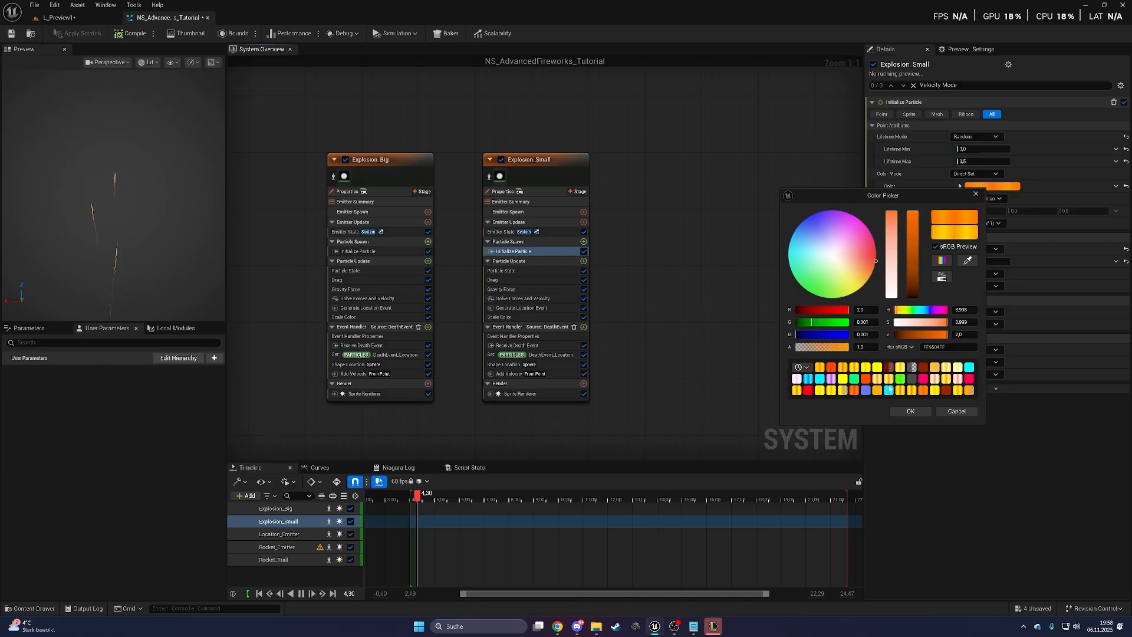
click(910, 411)
- Replace Explosion_Small's Generate Location Event module with a Generate Death Event module in Particle Update
click(521, 308)
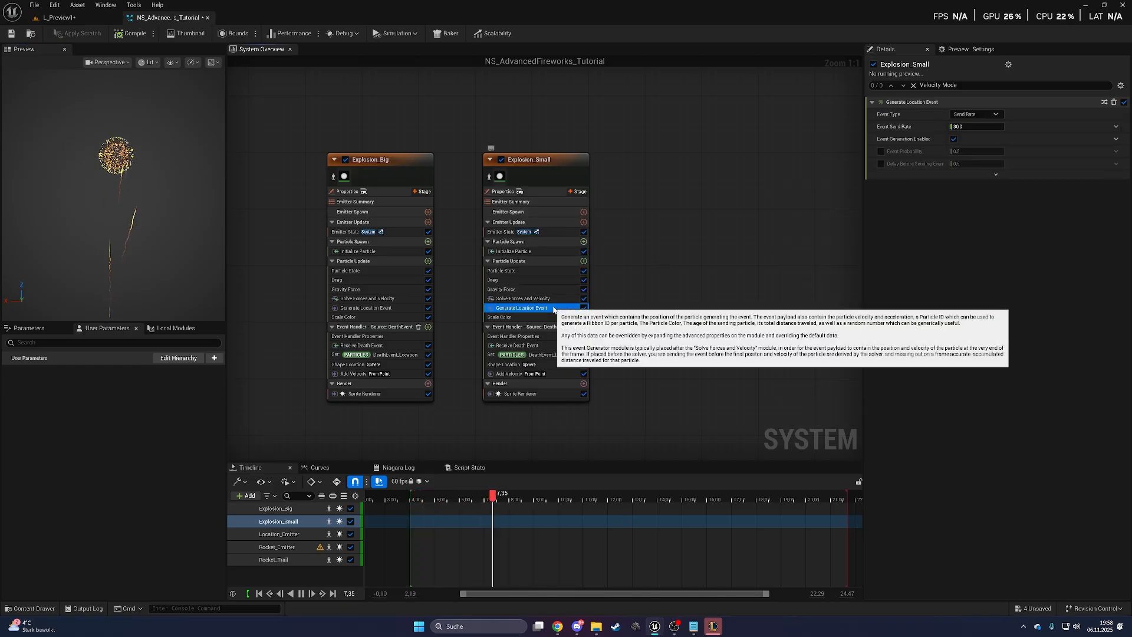
key(Delete)
click(583, 261)
text(generate dea)
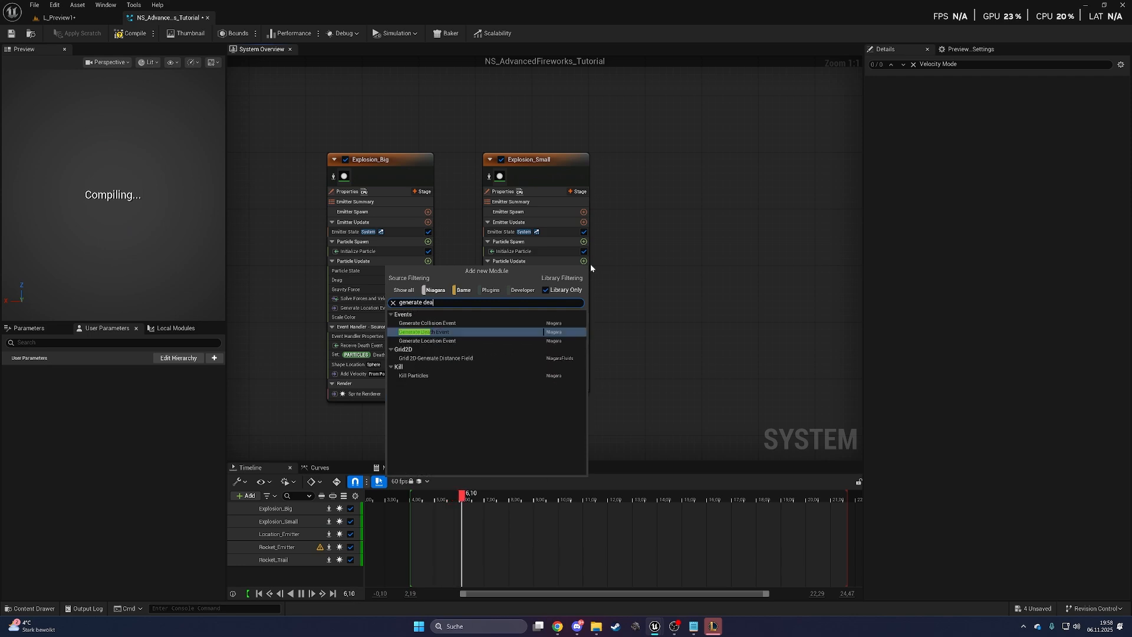
key(Return)
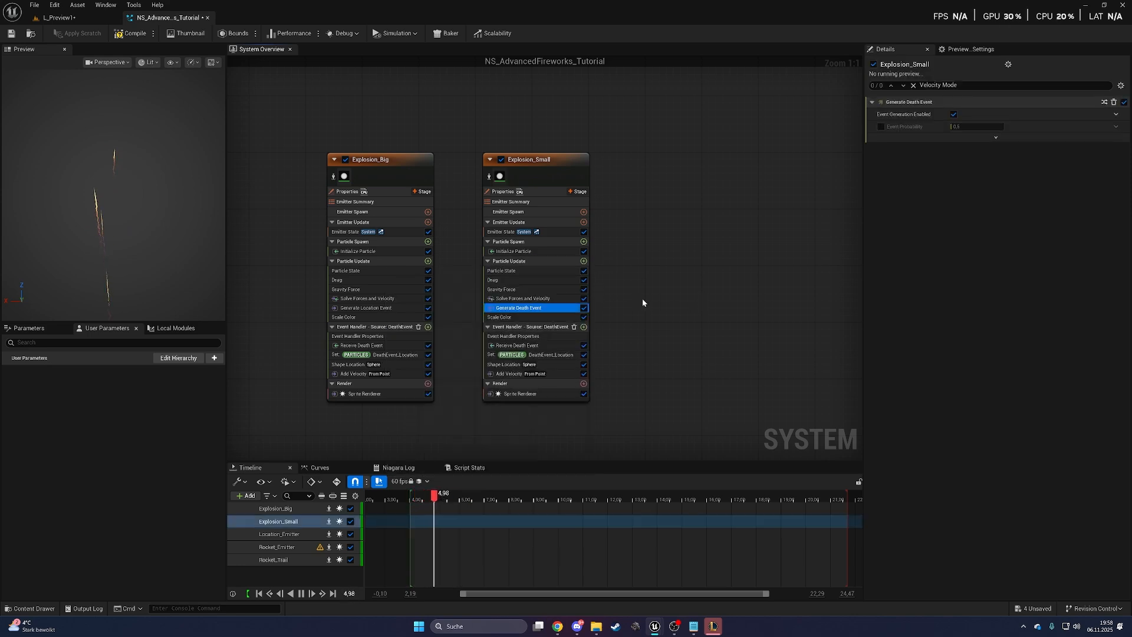
- Add a minimal emitter beside Explosion_Small and name it Explosion_Big_Trail
scroll(642, 298, down, 1)
right_click(630, 167)
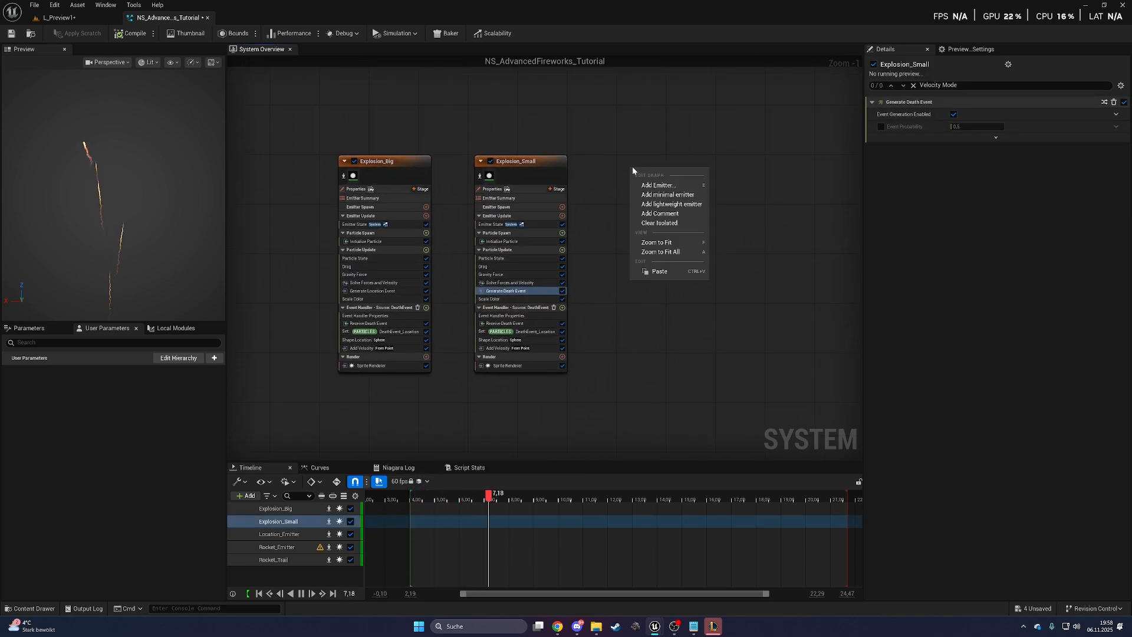
click(661, 193)
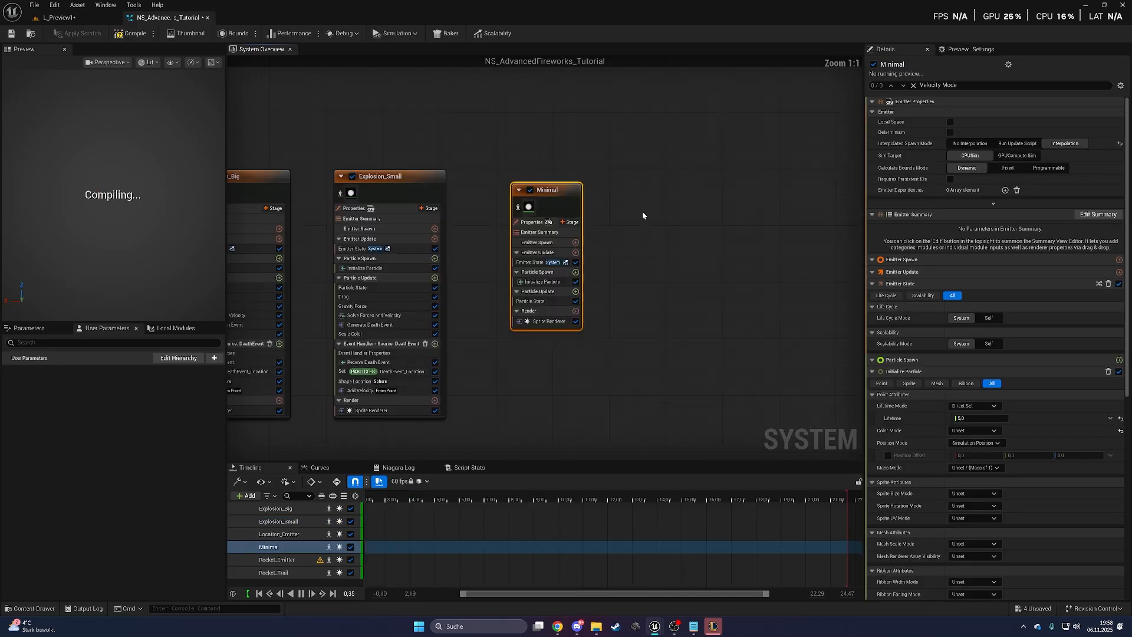
drag(540, 191, 516, 179)
right_drag(582, 165, 617, 170)
key(F2)
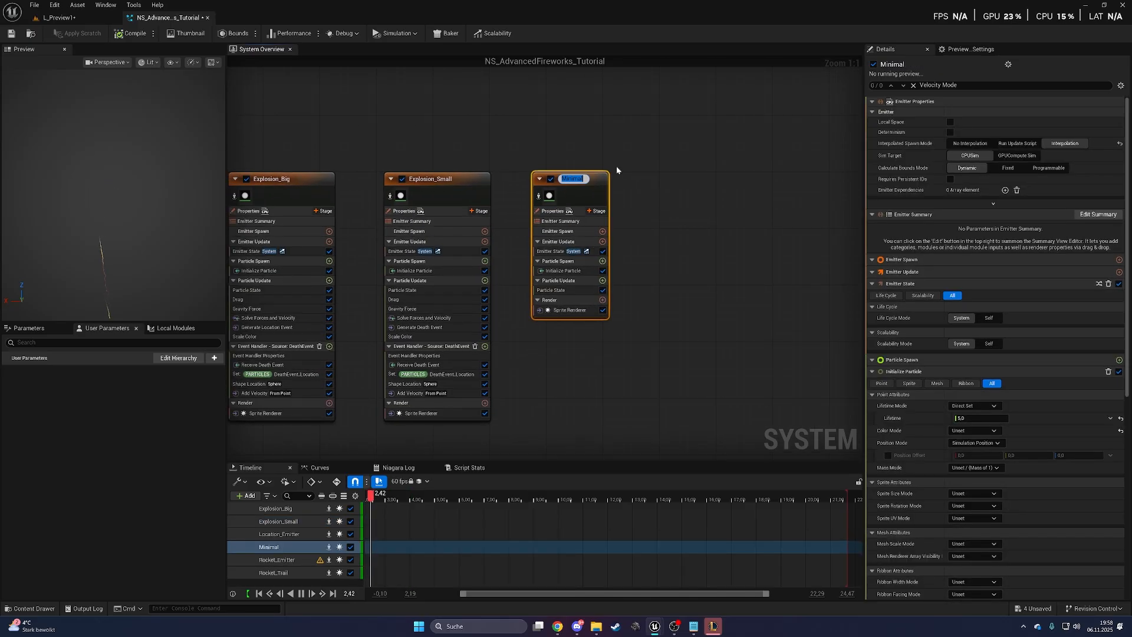
text(Explosion_Big_Trail)
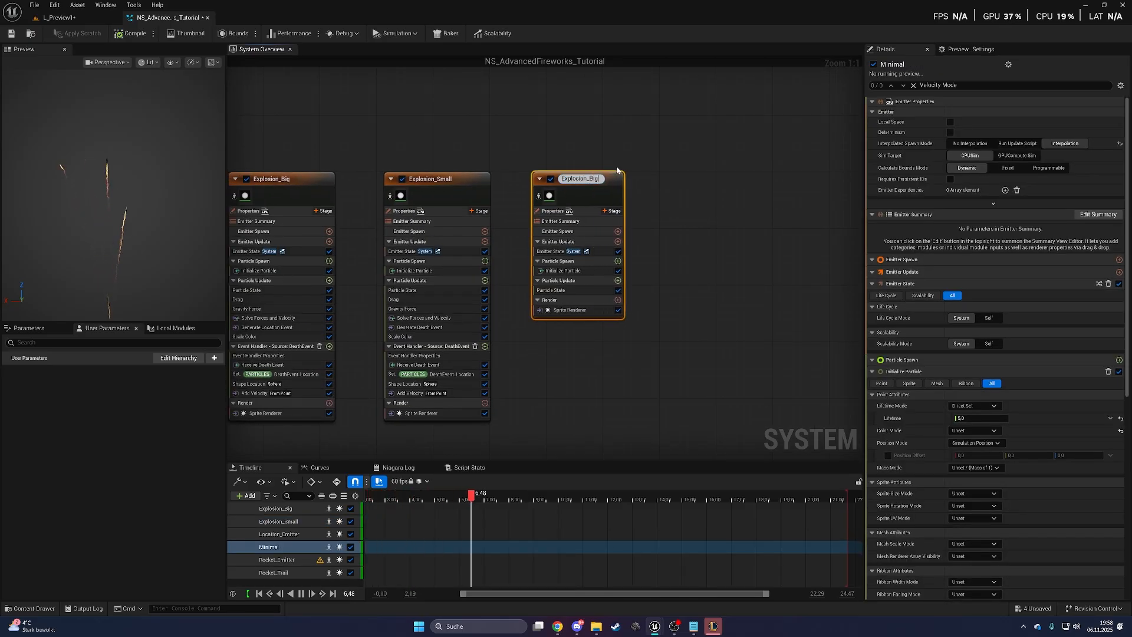
key(Return)
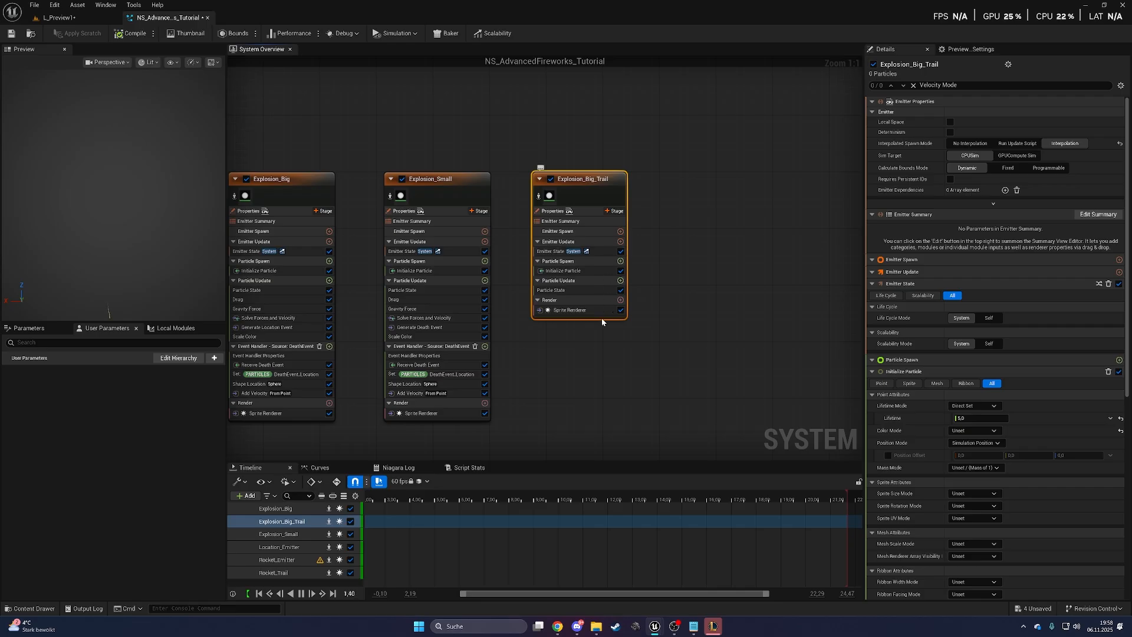
- Replace the Sprite Renderer of Explosion_Big_Trail with a Ribbon Renderer
click(603, 311)
key(Delete)
click(620, 291)
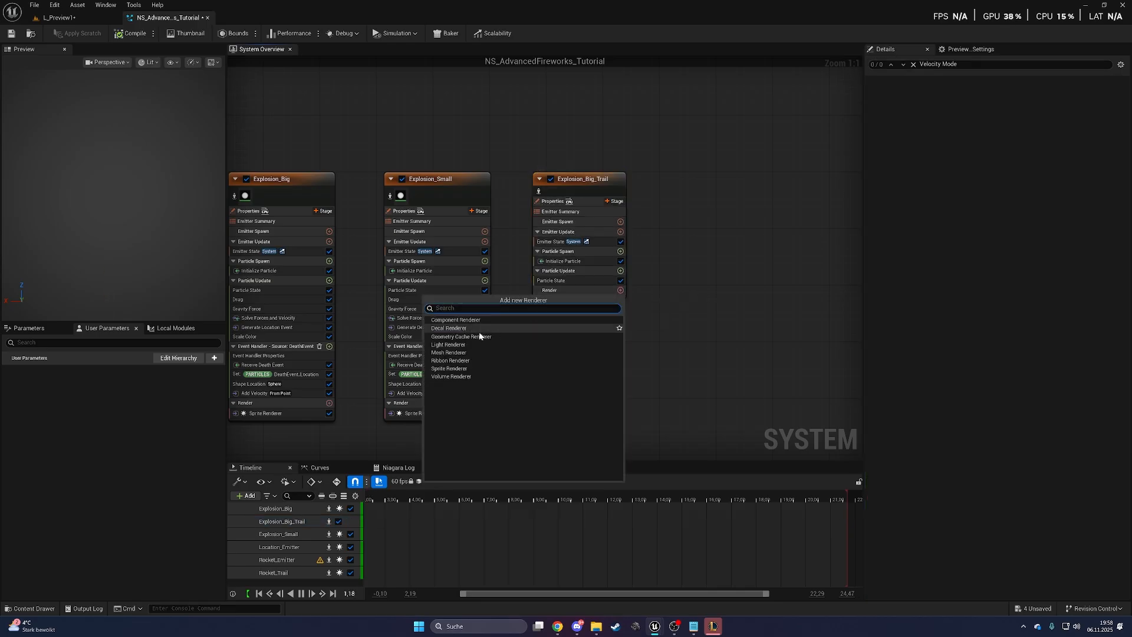
click(454, 360)
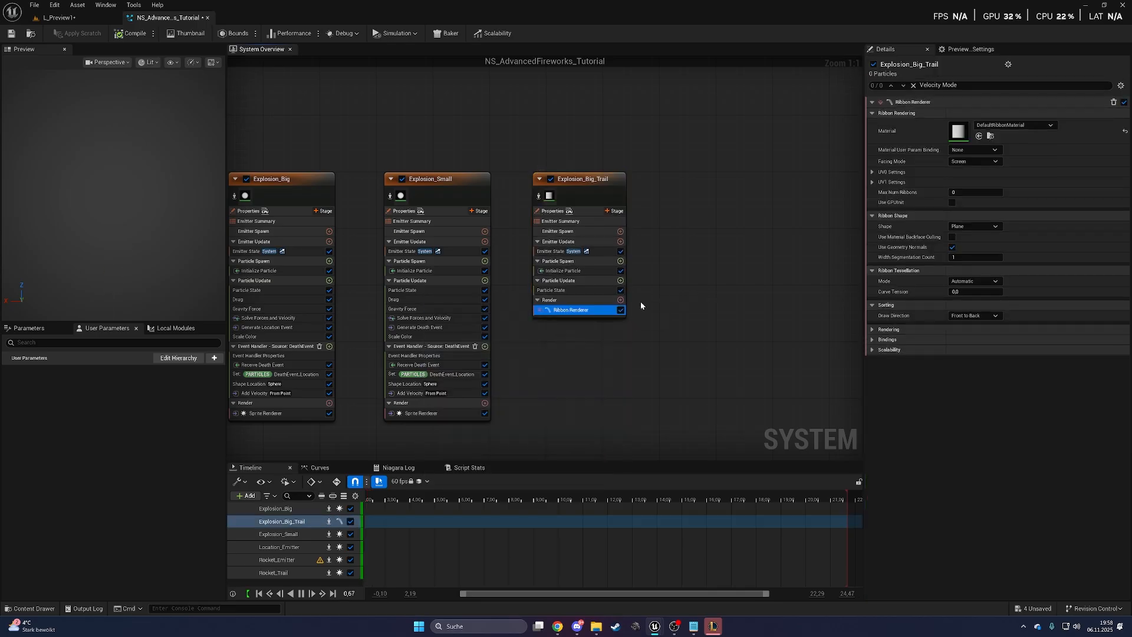
- Add an event handler with a Receive Location Event module to Explosion_Big_Trail, using Explosion_Big's LocationEvent as its source
click(617, 211)
click(473, 250)
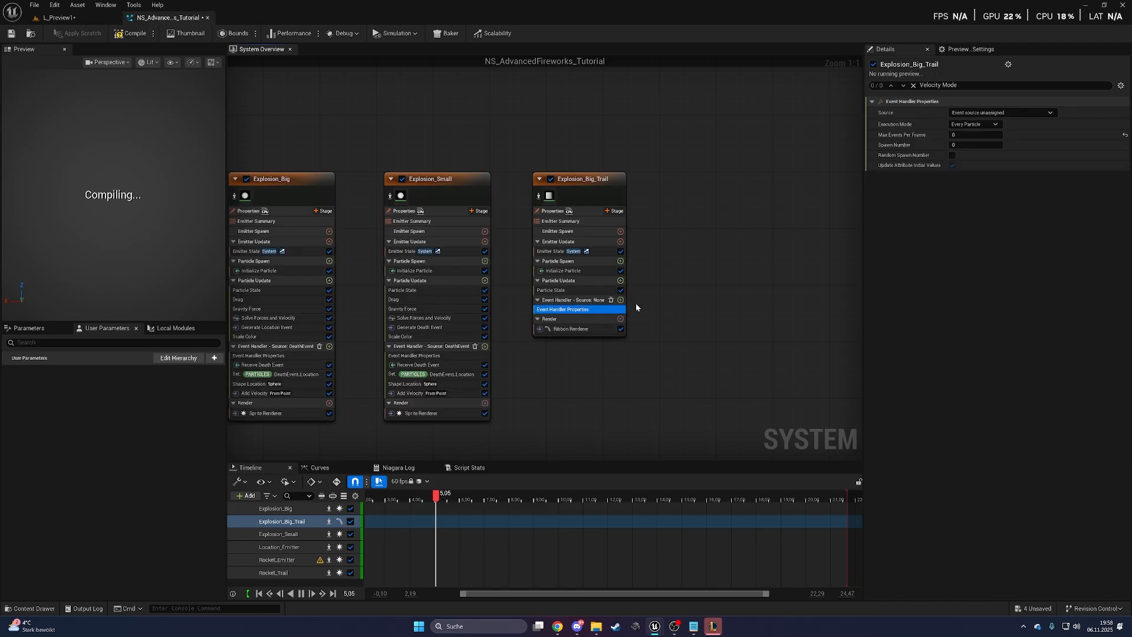
click(621, 300)
text(receive location)
click(472, 377)
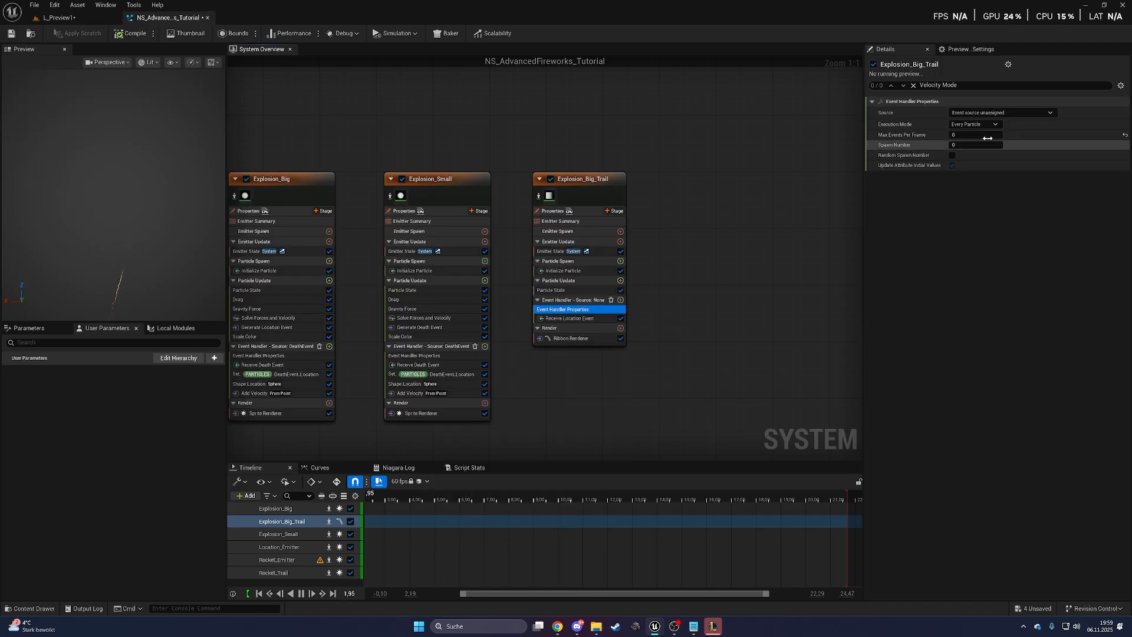
click(988, 114)
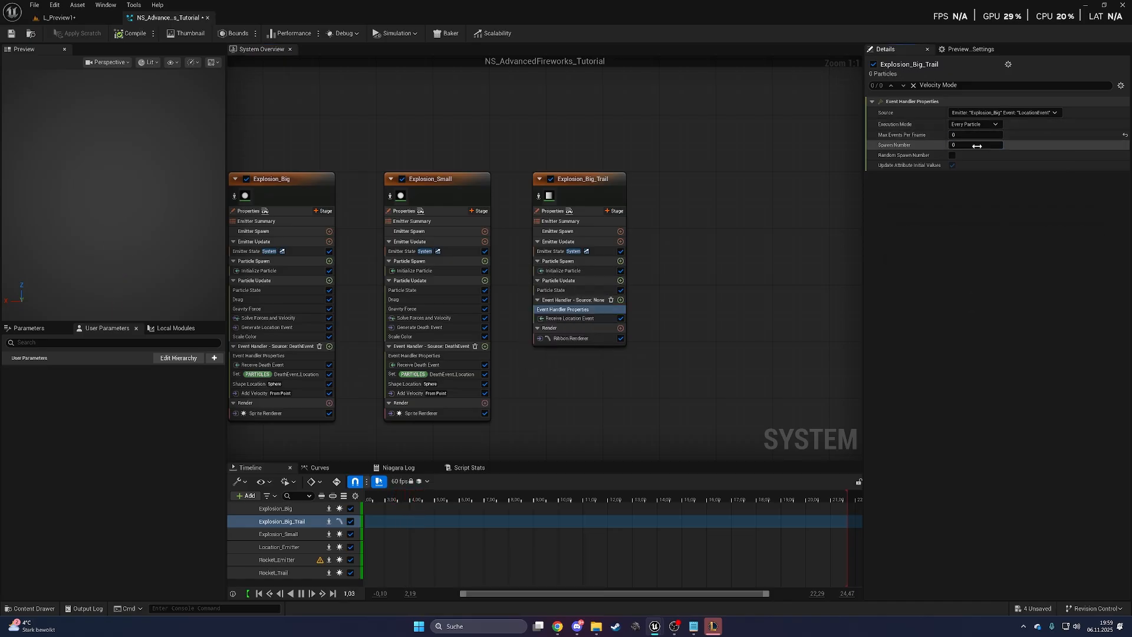
- Change the Color handling option in Explosion_Big_Trail's Receive Location Event module
click(583, 318)
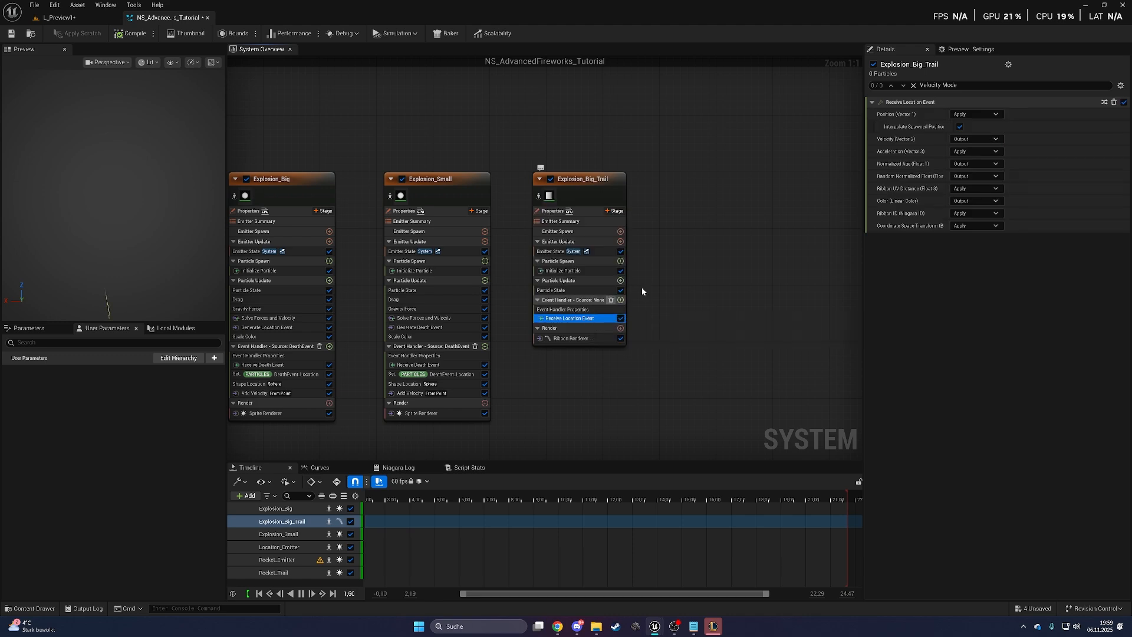
click(961, 202)
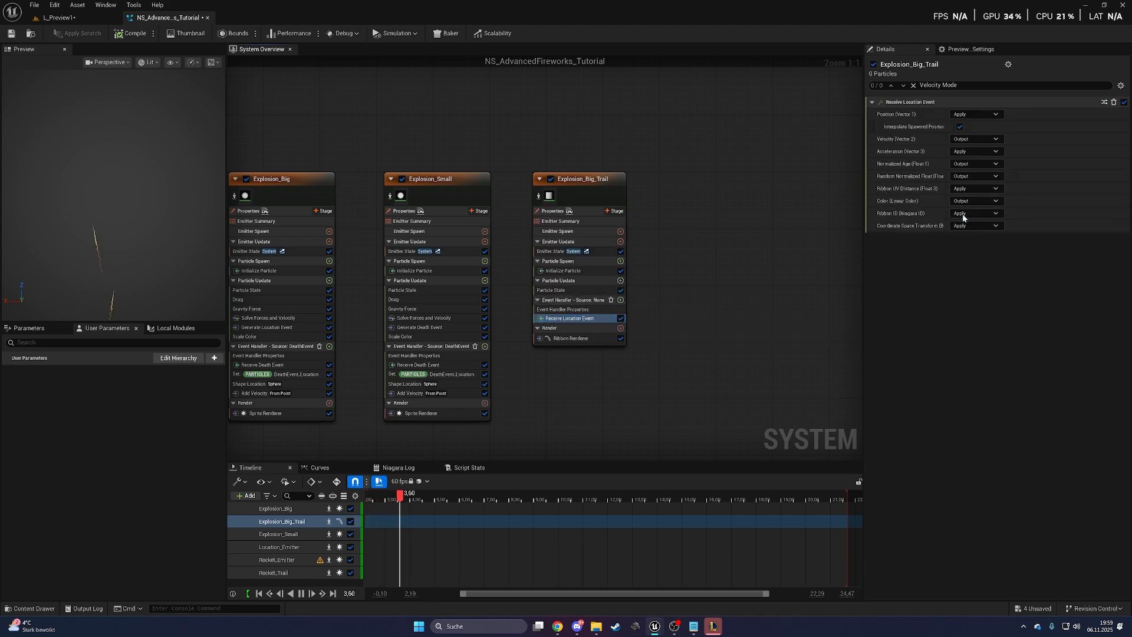
click(964, 216)
- In Explosion_Big_Trail's Initialize Particle, set a direct ribbon width of 40 and a random lifetime between 0.4 and 0.6
click(566, 271)
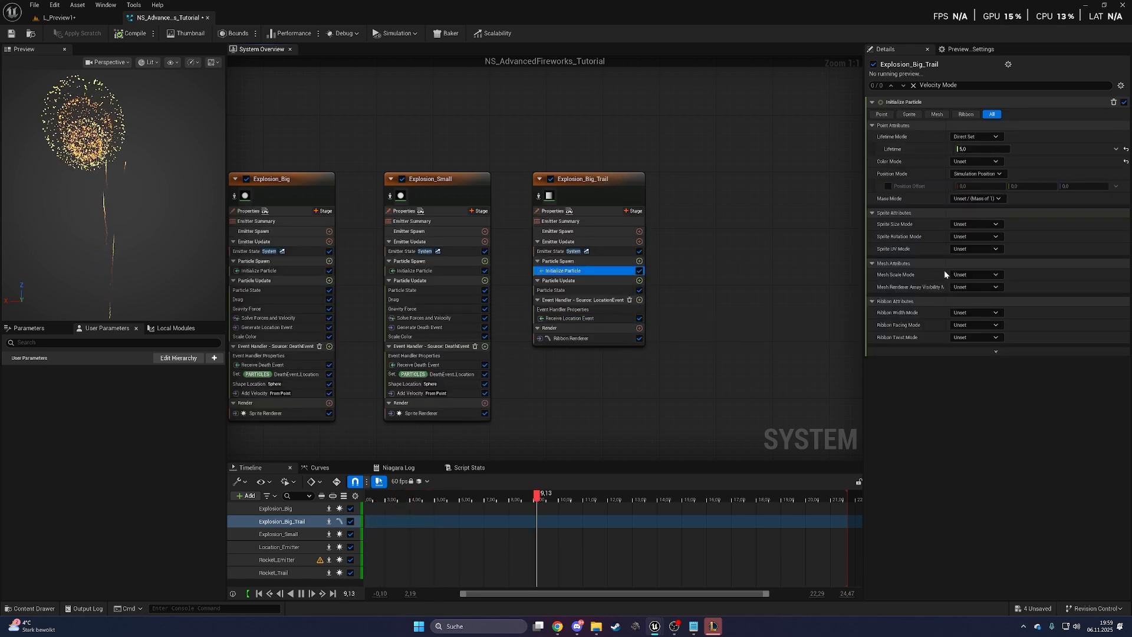
click(961, 312)
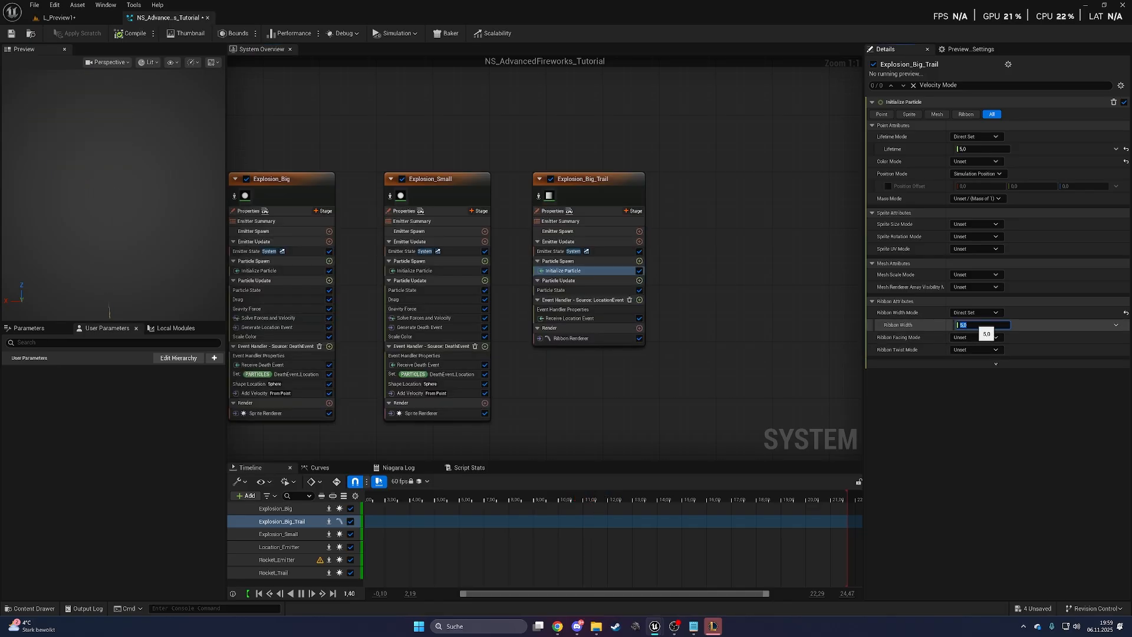
key(Return)
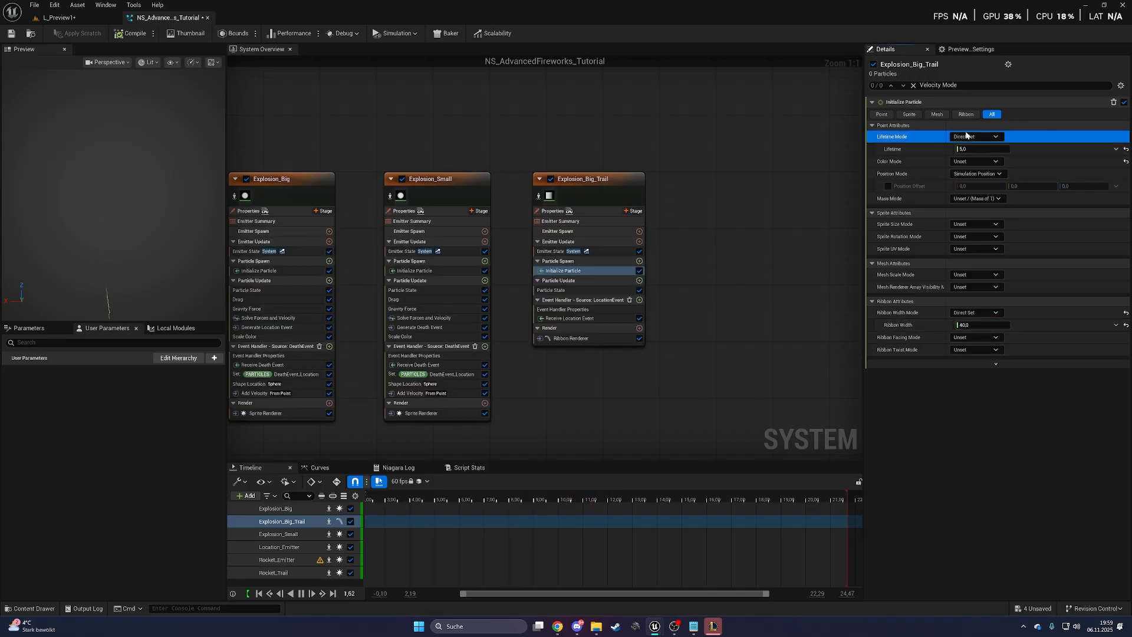
click(970, 136)
click(972, 158)
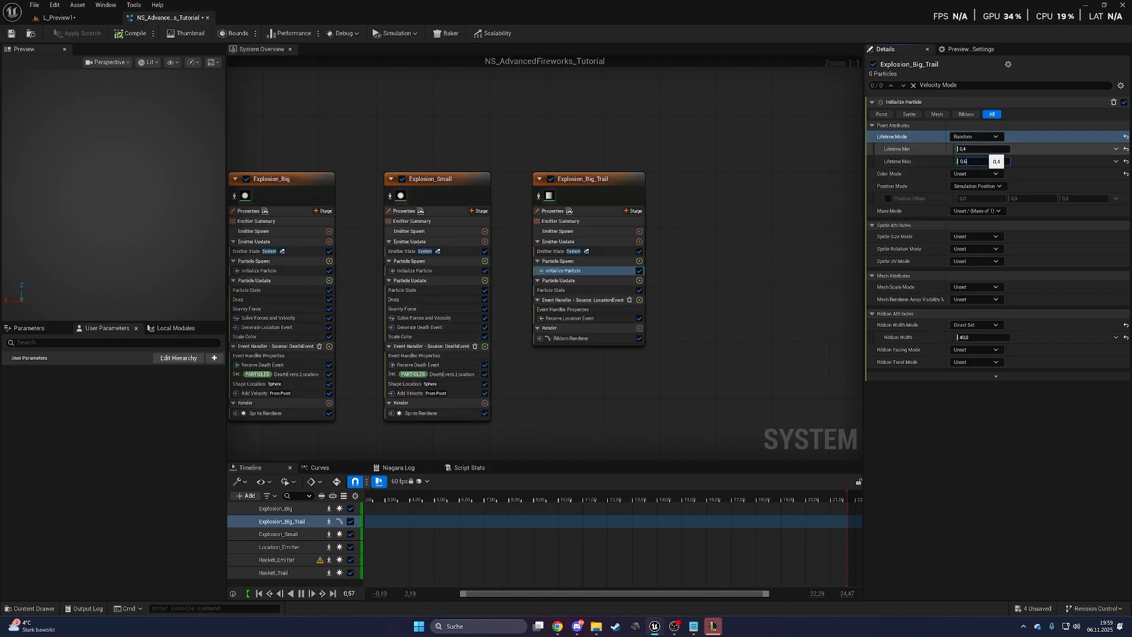
key(Return)
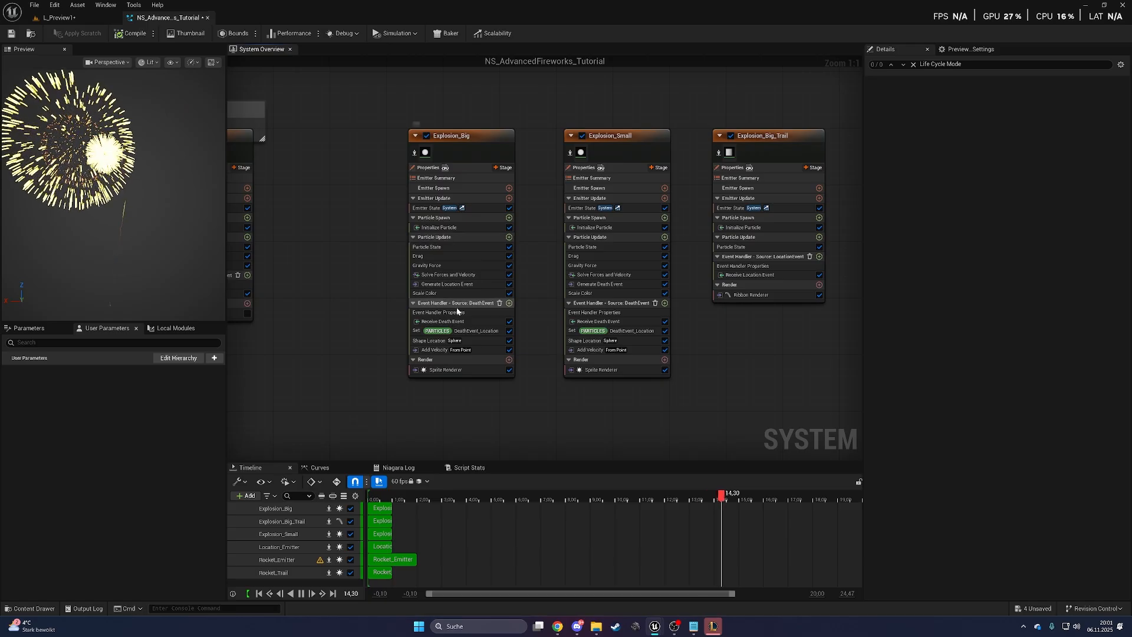
- Set the Spawn Number in Explosion_Big's event handler properties to 200
click(443, 312)
click(976, 144)
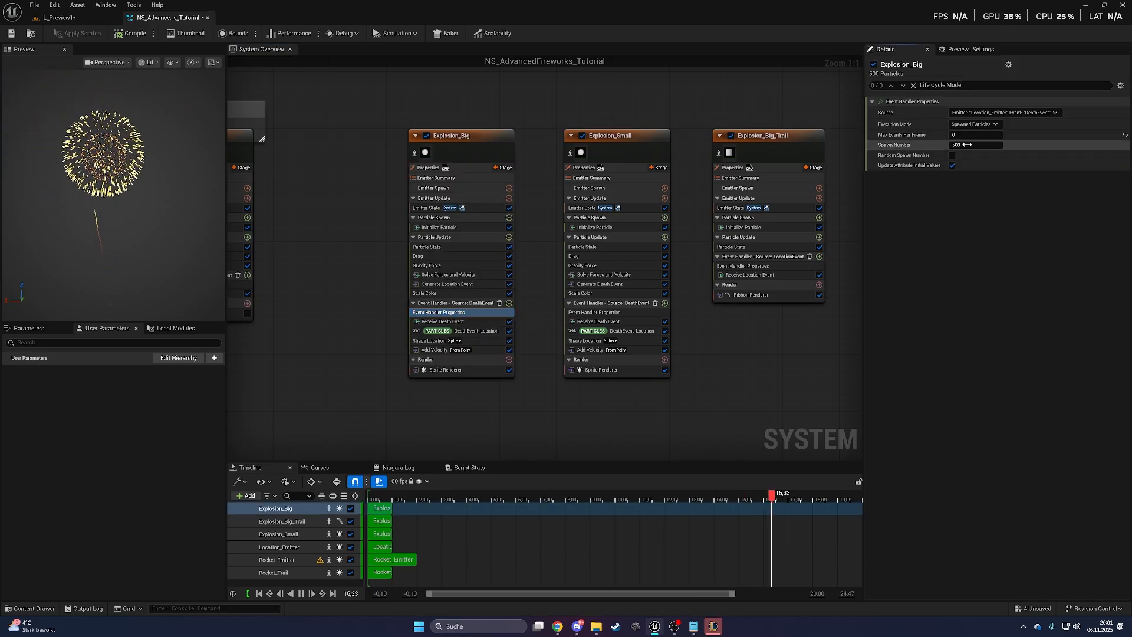
text(200)
key(Return)
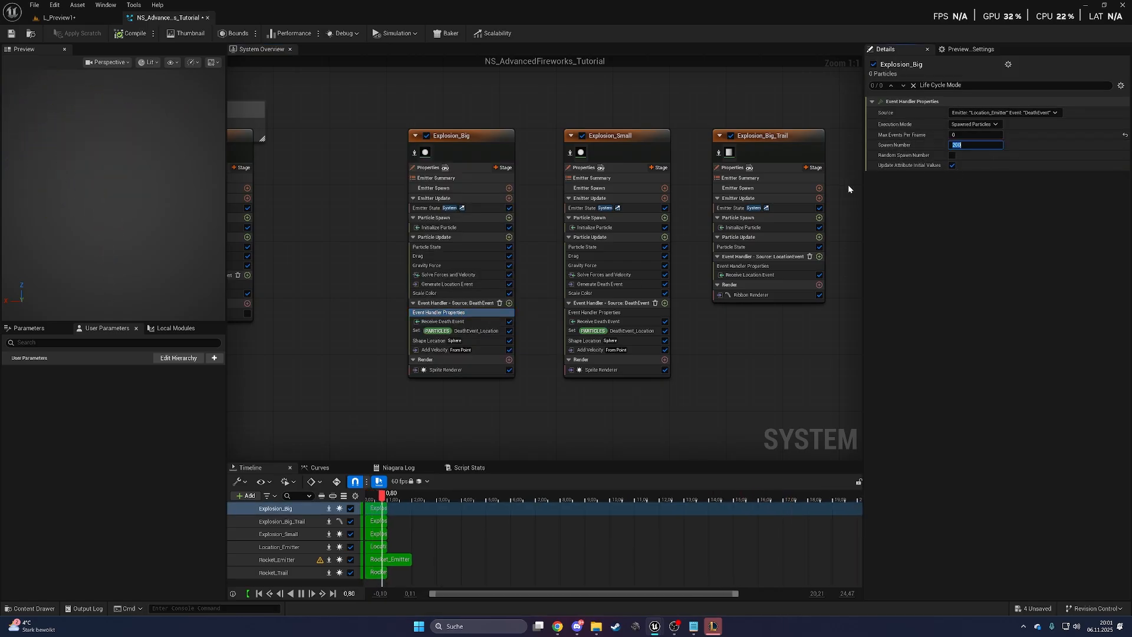
- Add a Scale Ribbon Width module to the Particle Update group of Explosion_Big_Trail
right_drag(849, 186, 649, 181)
click(621, 234)
text(sca)
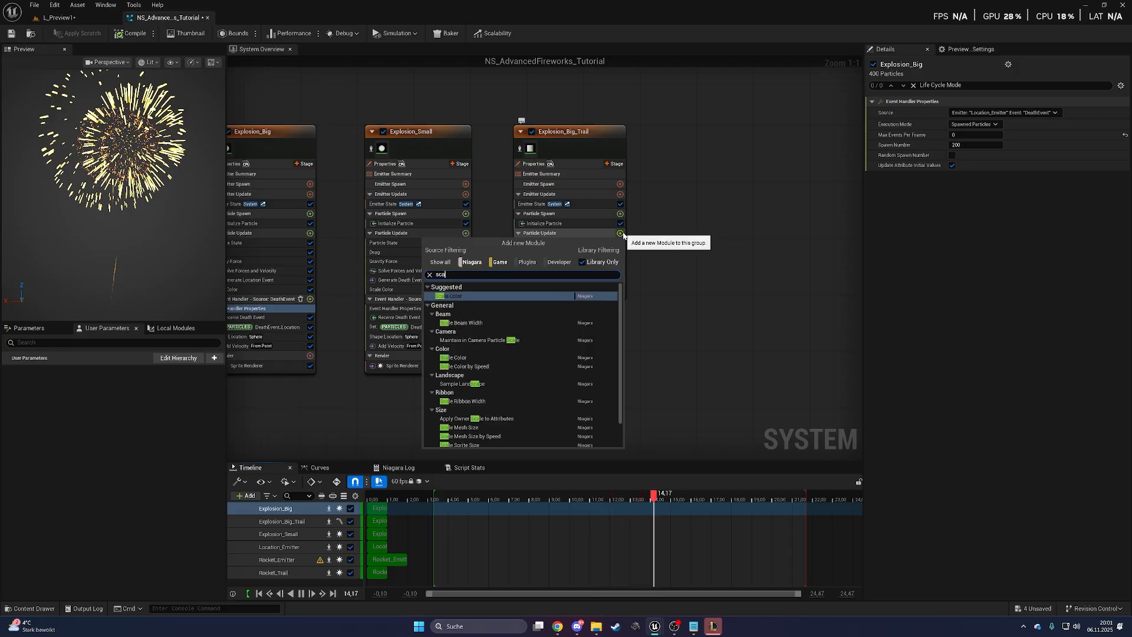
key(Down)
key(Down)
key(Down)
key(Down)
key(Down)
key(Return)
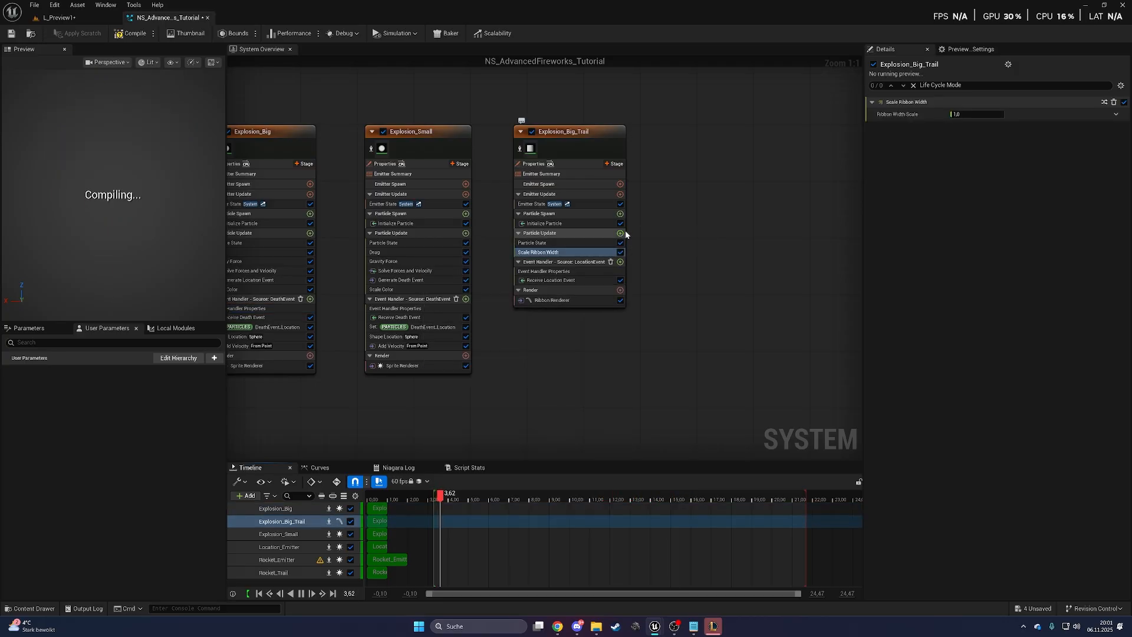
- Drive the Ribbon Width Scale with Float from Curve and apply the smooth ramp-down curve template
click(1115, 115)
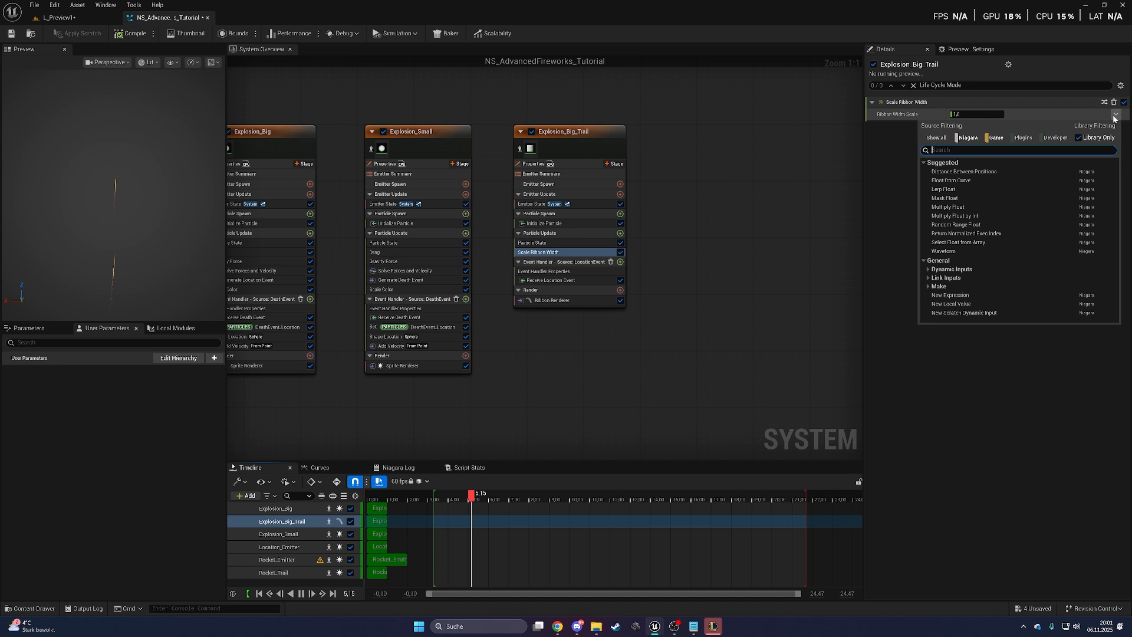
click(940, 180)
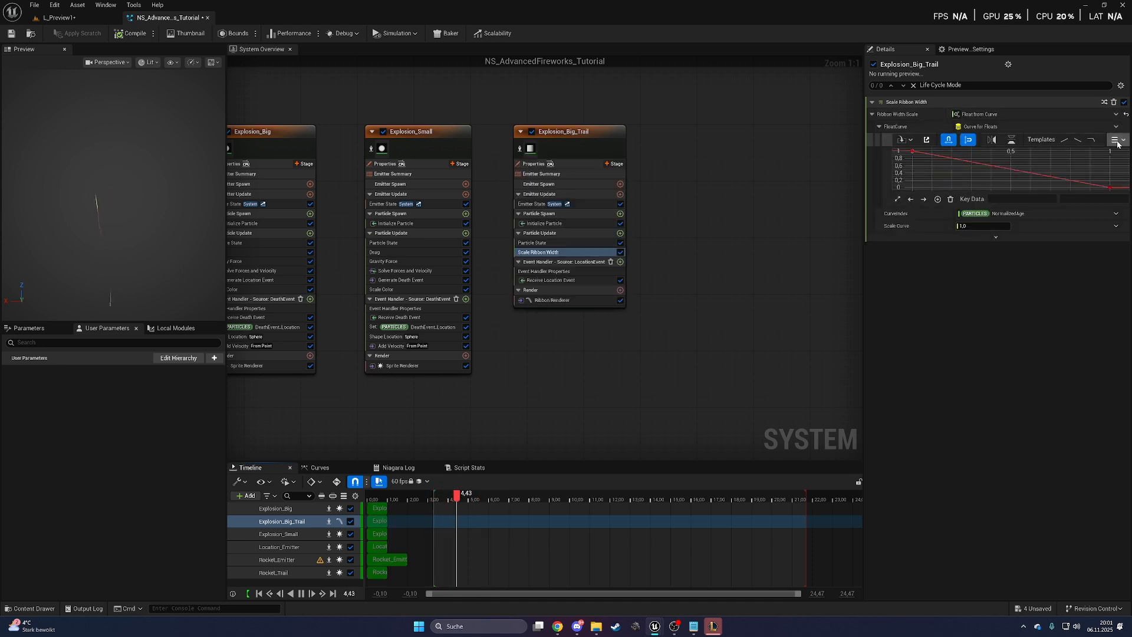
click(1113, 189)
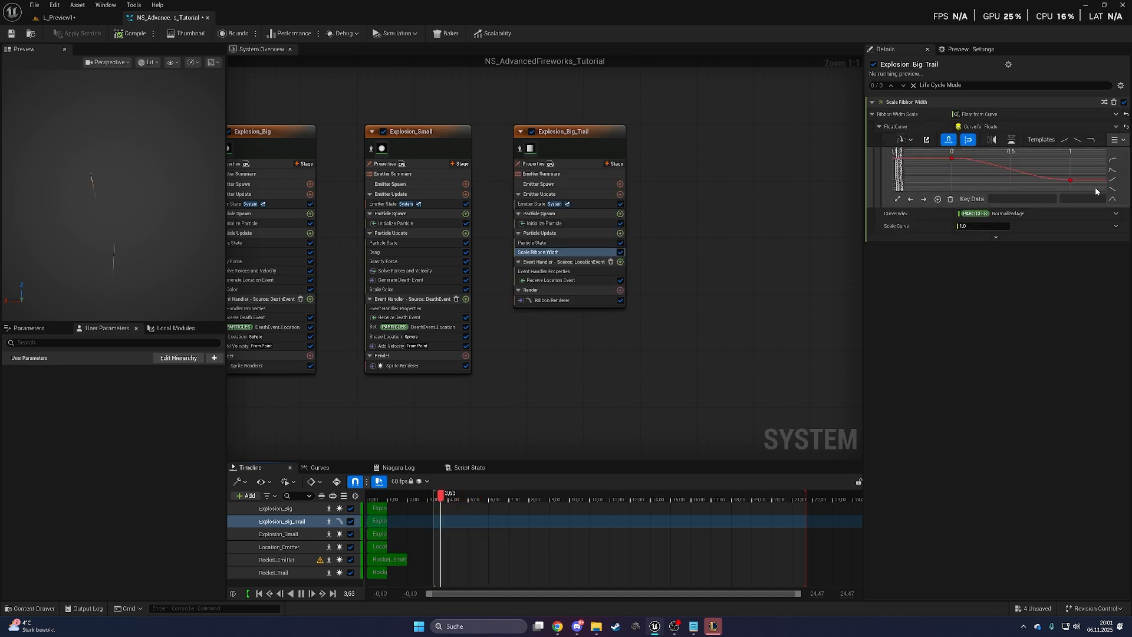
middle_click(1045, 176)
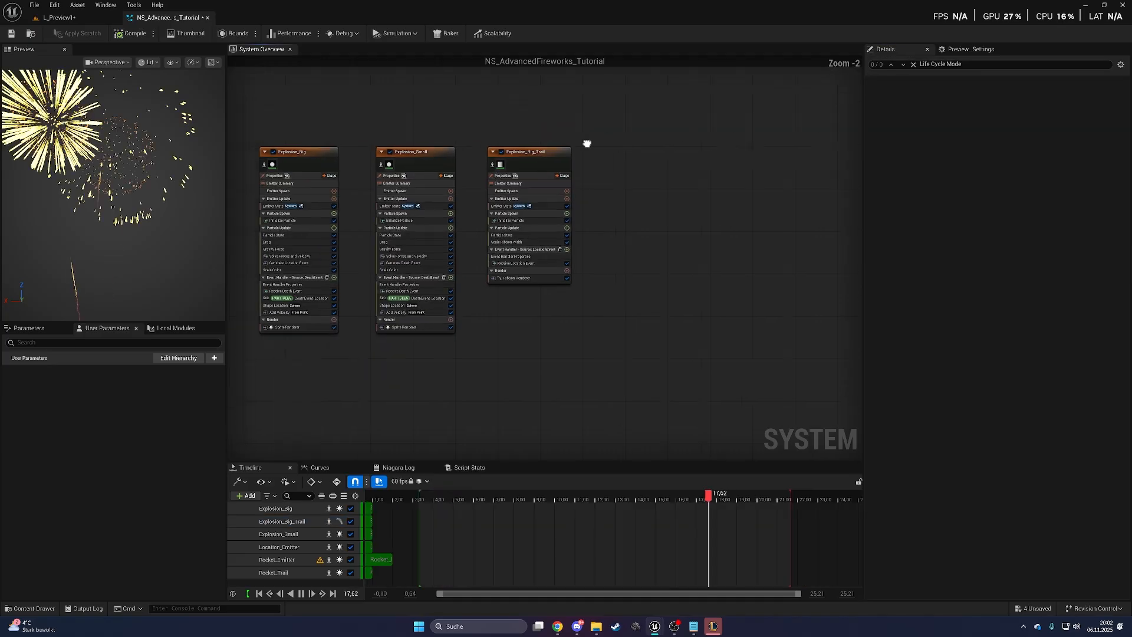
- Enclose Explosion_Big, Explosion_Small and Explosion_Big_Trail in a comment titled Explosion
scroll(545, 253, down, 2)
drag(796, 118, 454, 353)
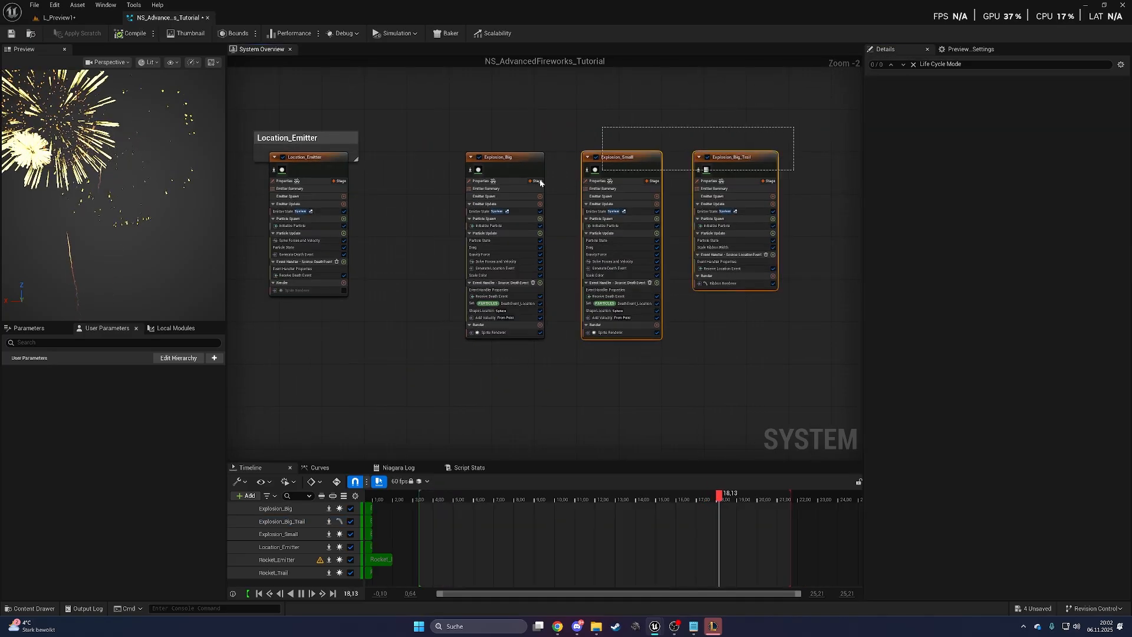
key(c)
scroll(473, 182, up, 2)
text(Explosion)
key(Return)
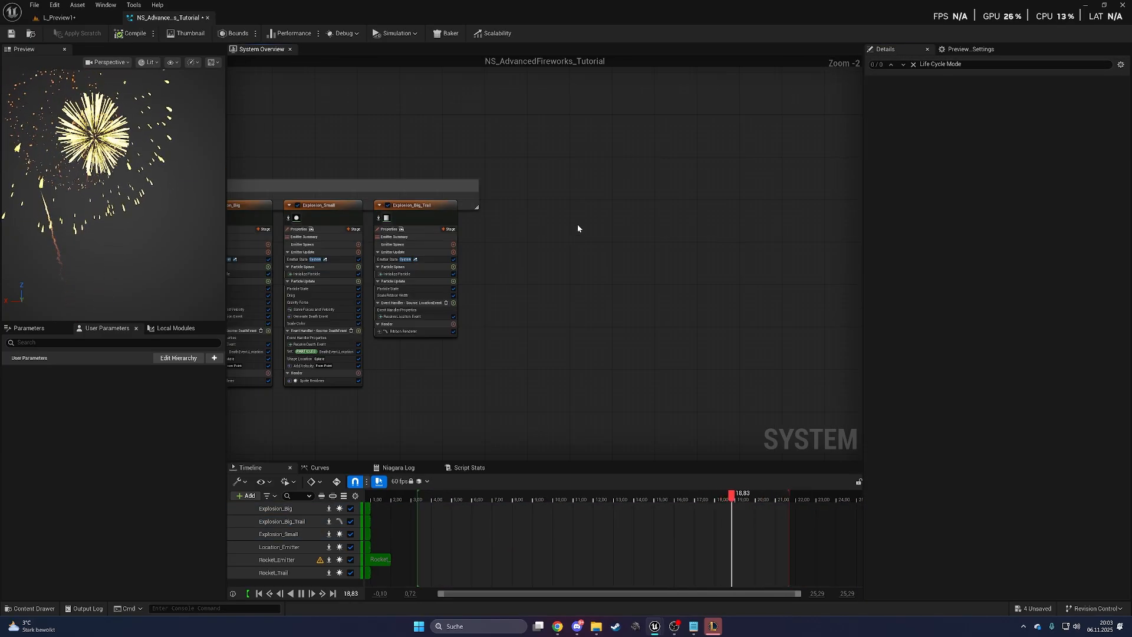
- Add a minimal emitter beside the Explosion comment group and name it Flickering
right_click(594, 209)
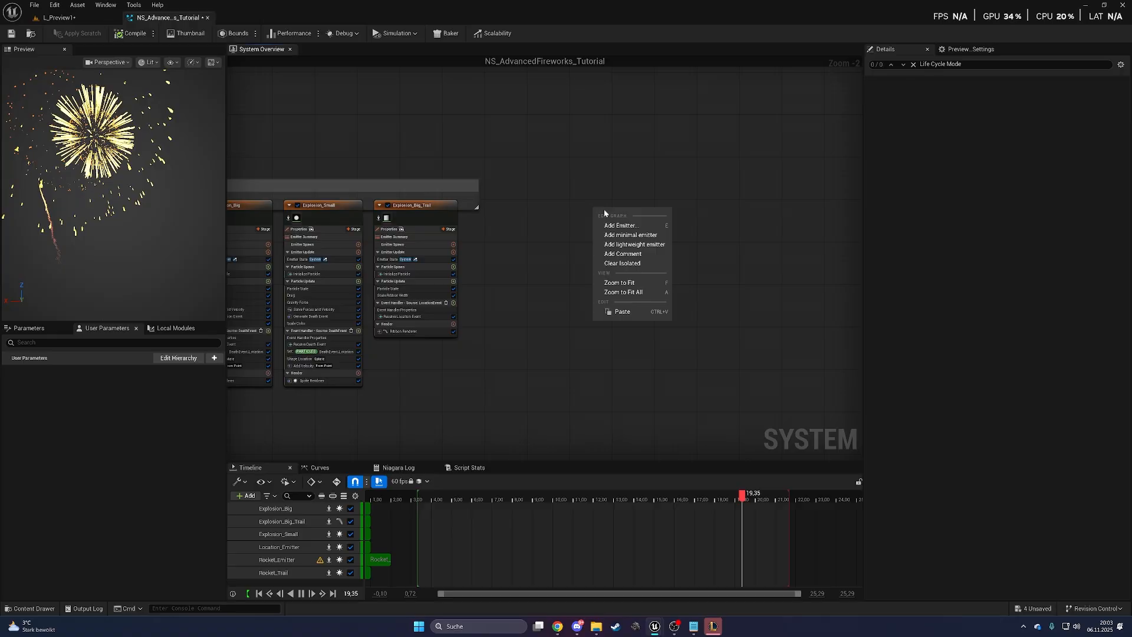
click(630, 236)
drag(532, 203, 492, 185)
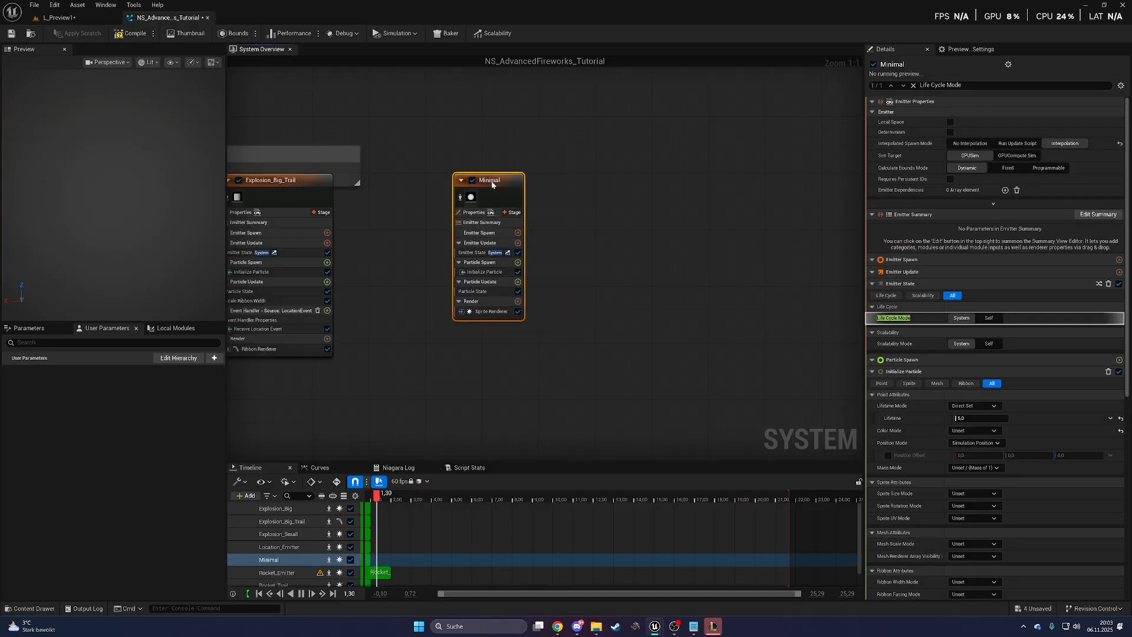
right_drag(488, 168, 523, 177)
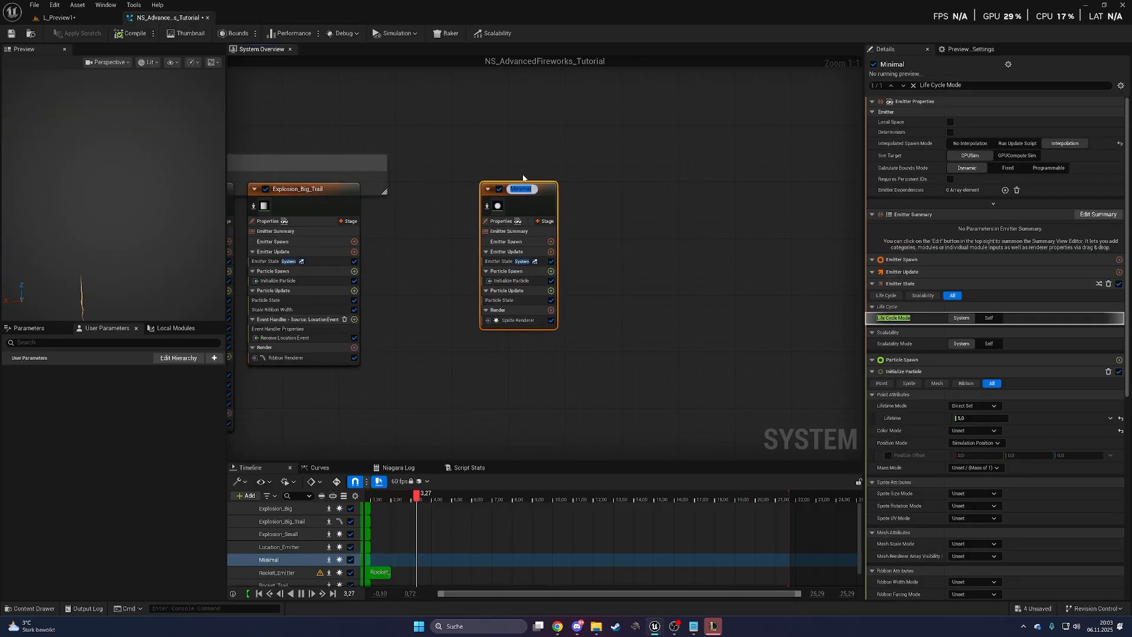
text(Flickering)
key(Return)
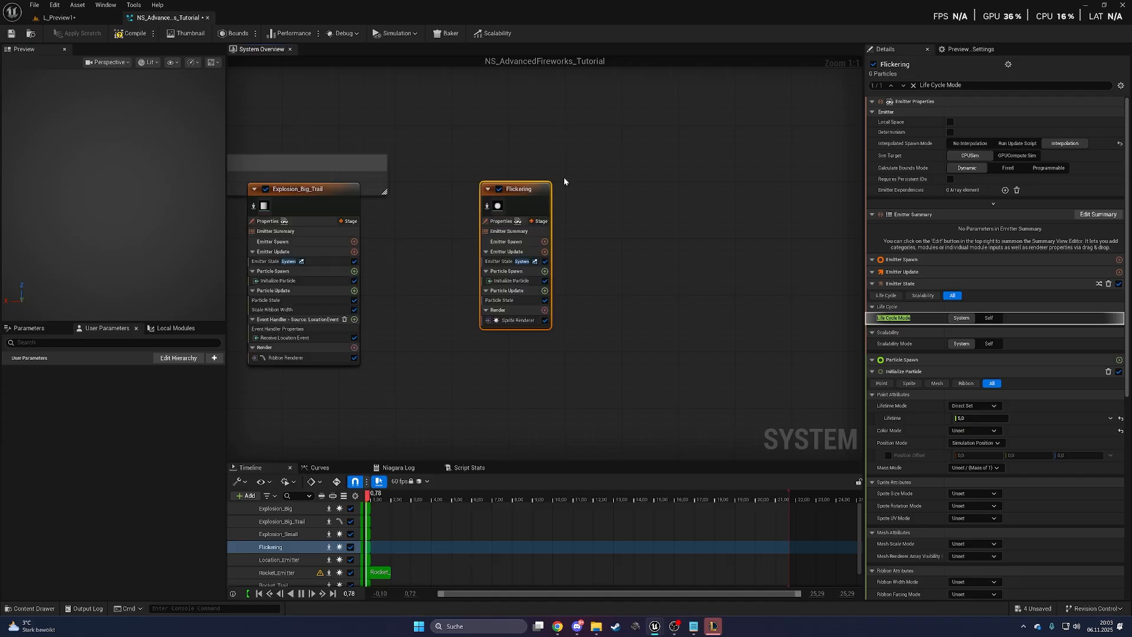
- Add an event handler with a Receive Death Event module to the Flickering emitter
click(539, 222)
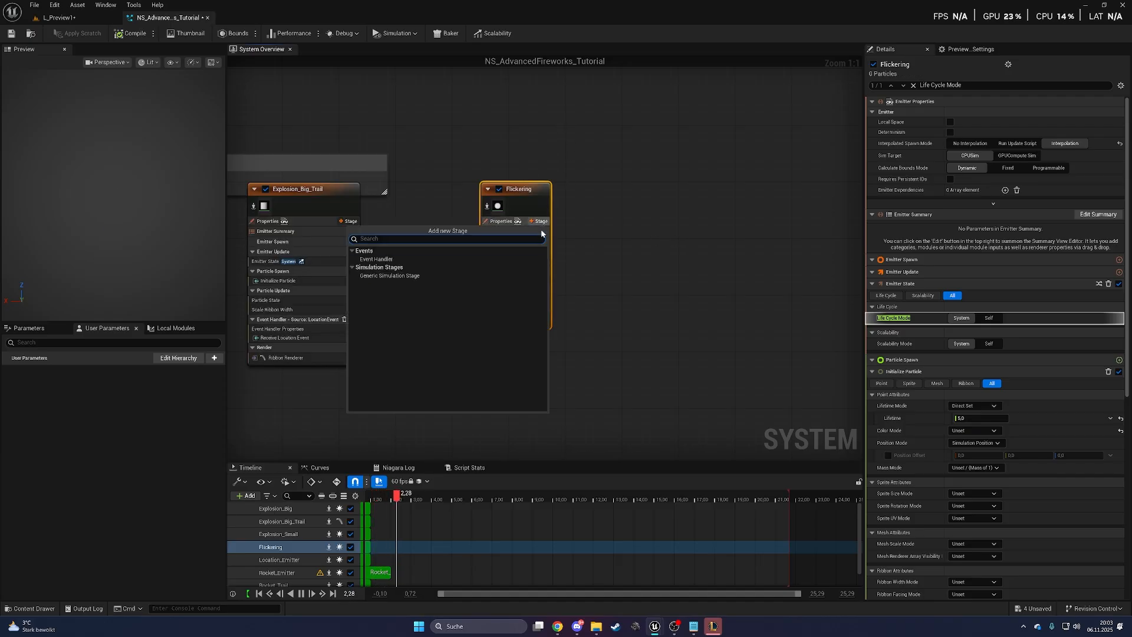
click(398, 259)
click(567, 310)
text(rece)
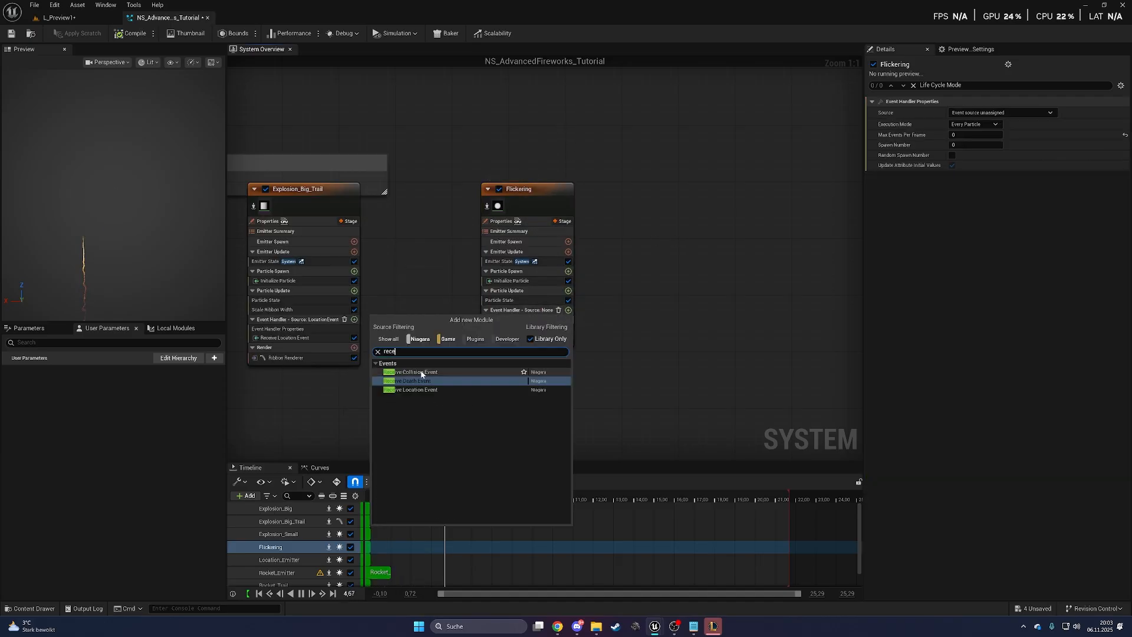
key(Return)
- Set Flickering's event handler source to Explosion_Small's DeathEvent, with Spawned Particles as execution mode and a Spawn Number of 1
click(542, 321)
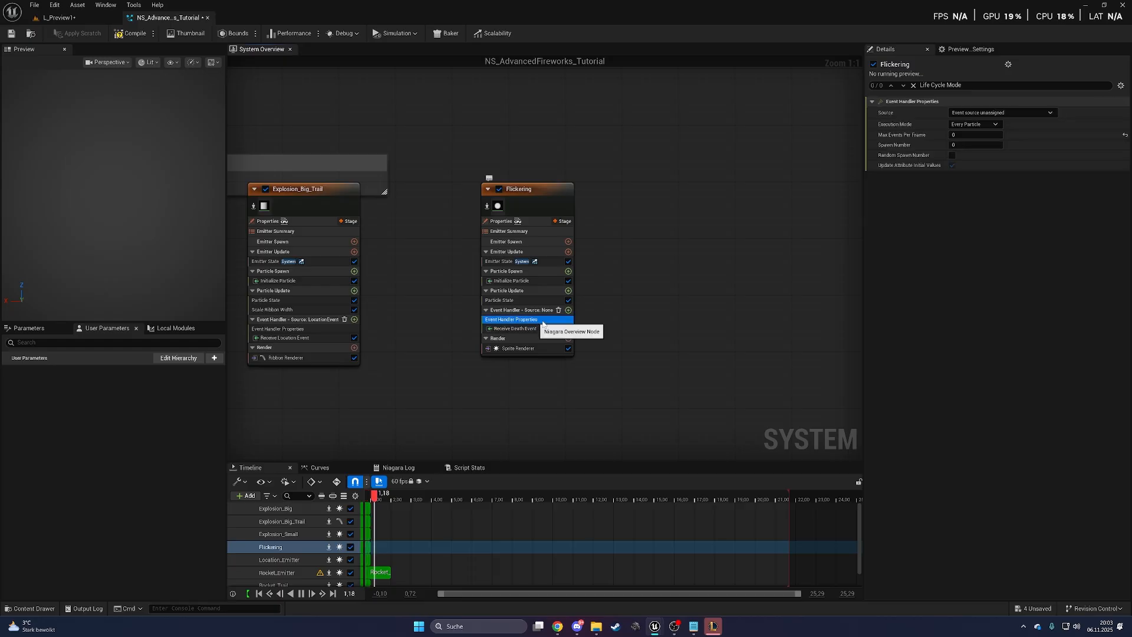
click(1003, 112)
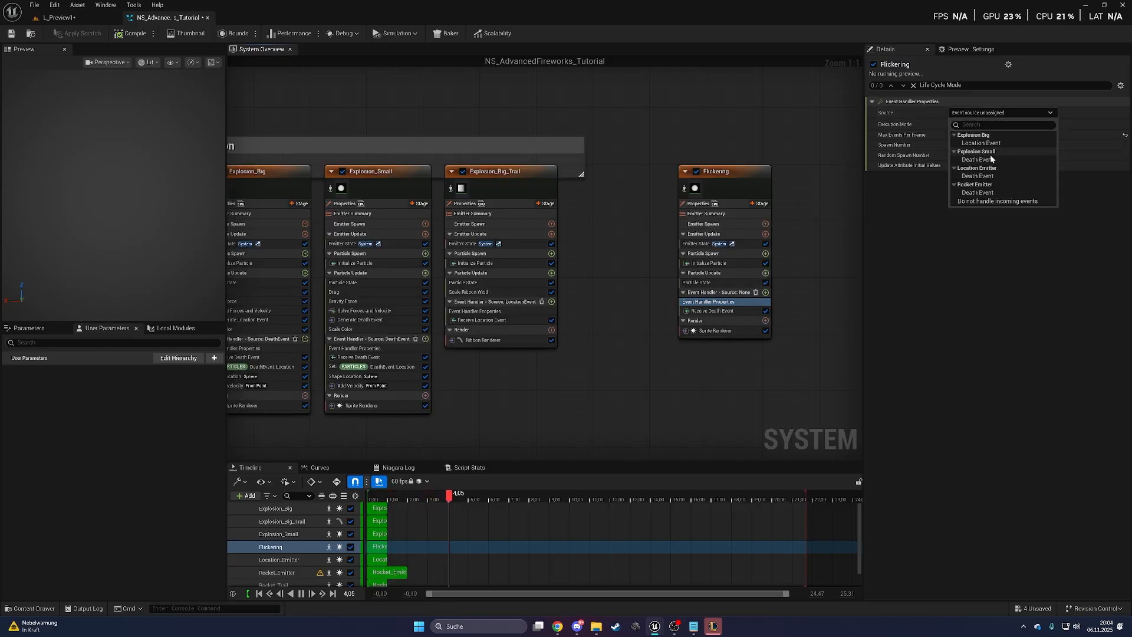
click(991, 159)
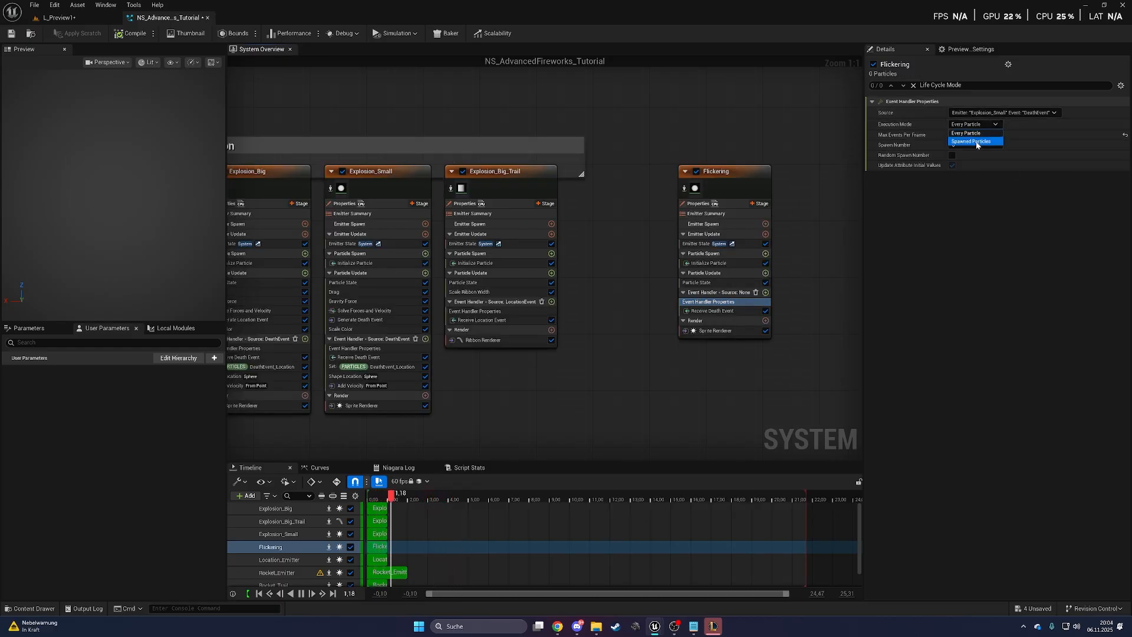
click(976, 141)
click(976, 145)
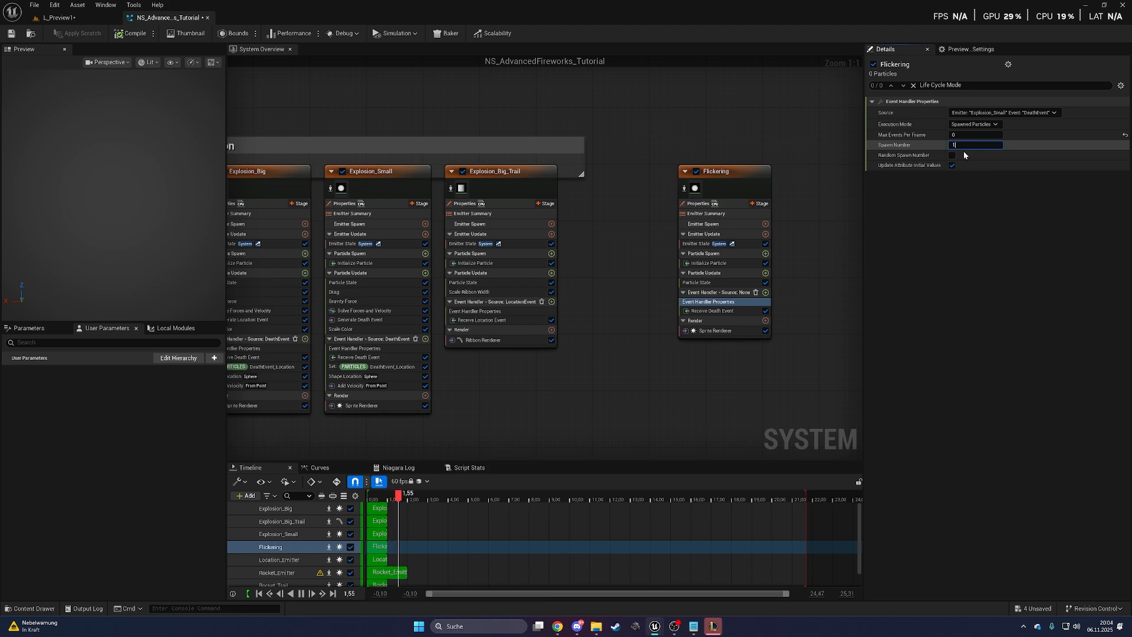
click(757, 176)
- Add Gravity Force with Solve Forces and Velocity to Flickering's Particle Update and set the gravity's Z value to -50
right_drag(787, 142, 664, 146)
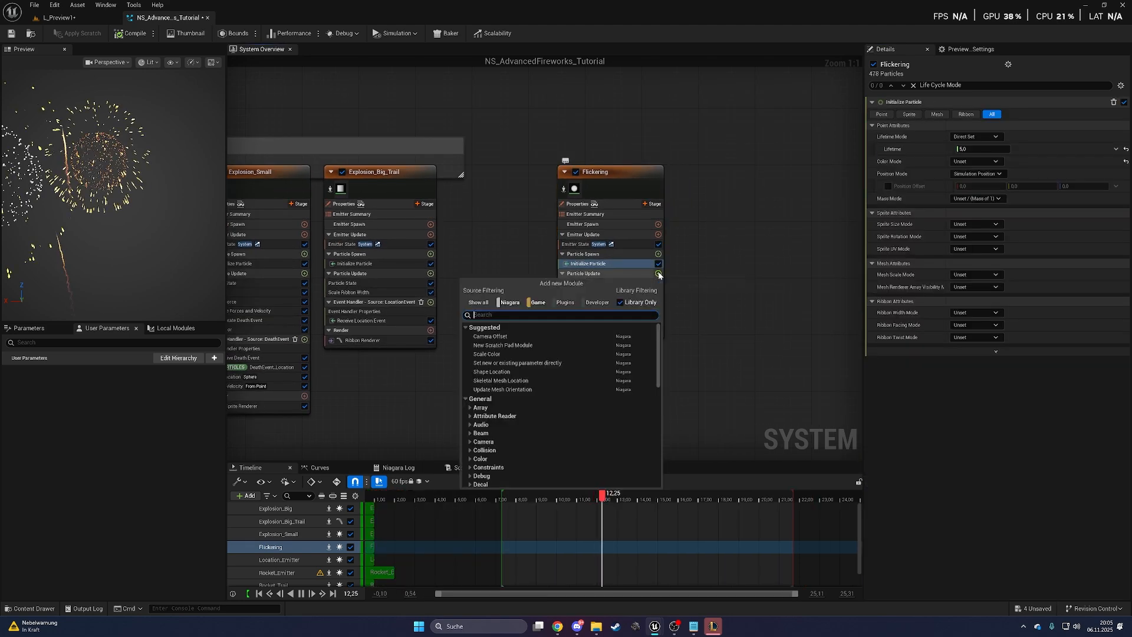
text(gravity)
click(511, 331)
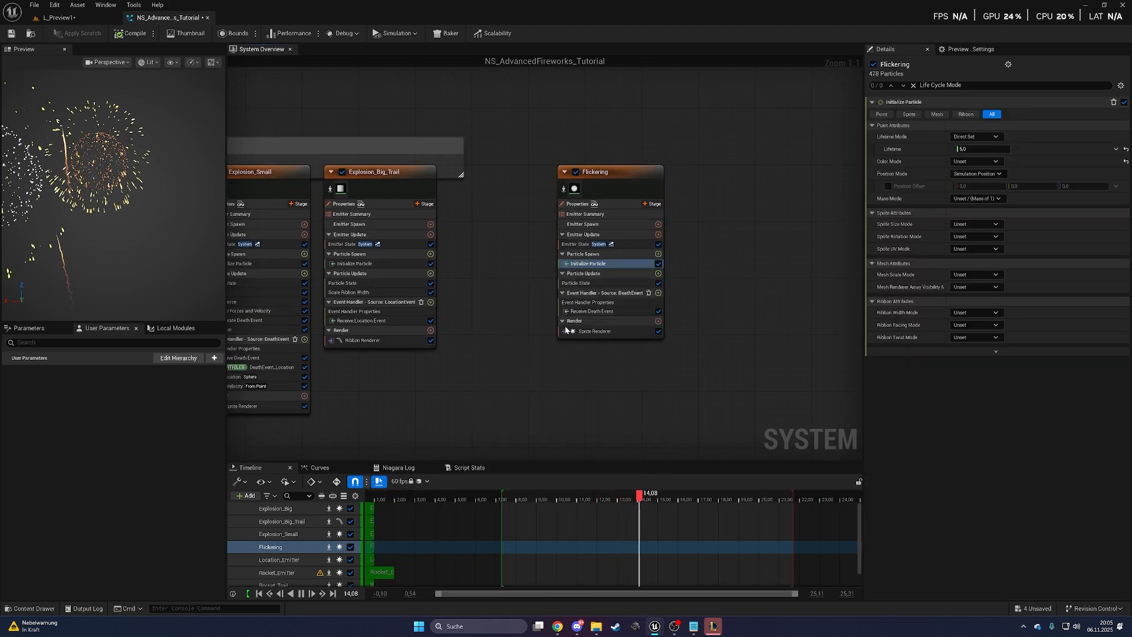
click(1104, 147)
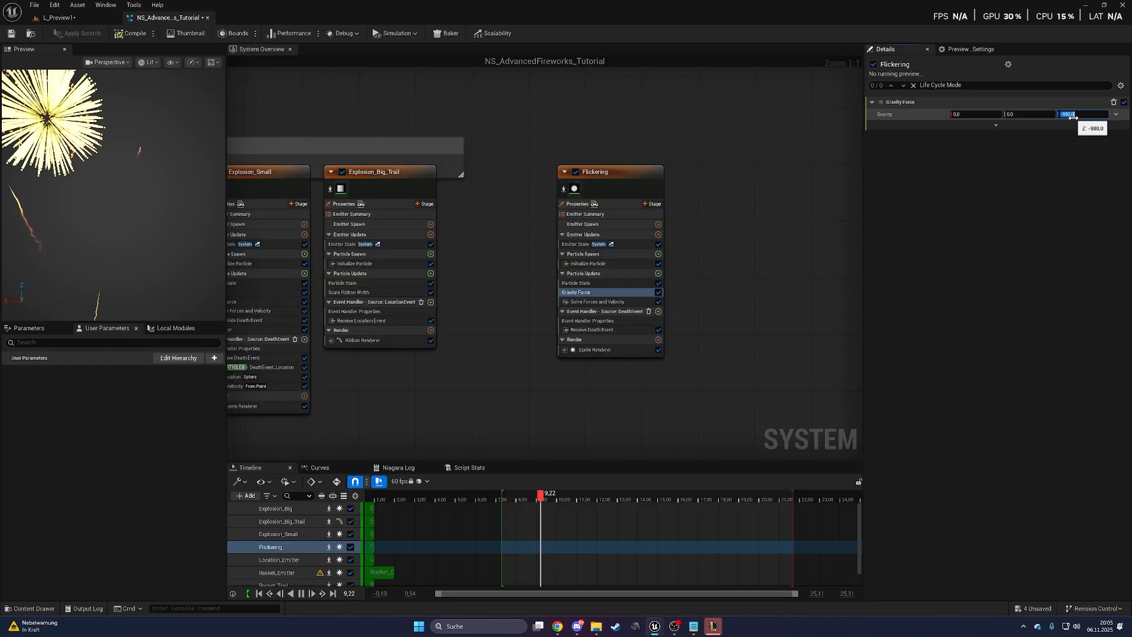
text(-50)
key(Return)
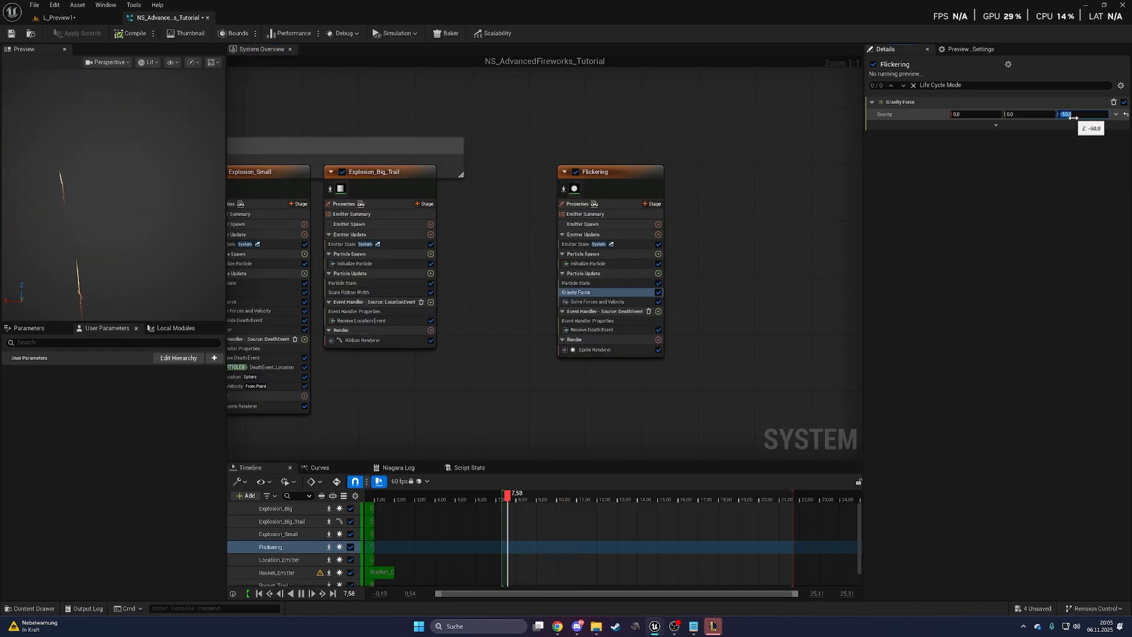
- Add a Scale Color module to Flickering's Particle Update and set its Scale Mode to RGBA Linear Color Curve
click(658, 273)
text(sca)
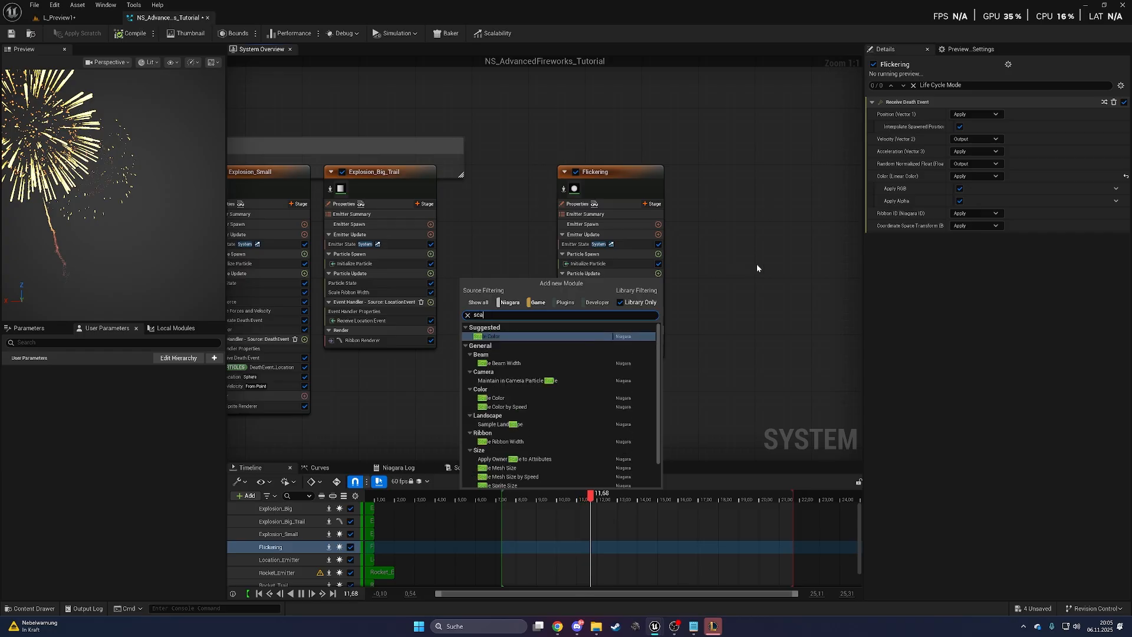
text(le color)
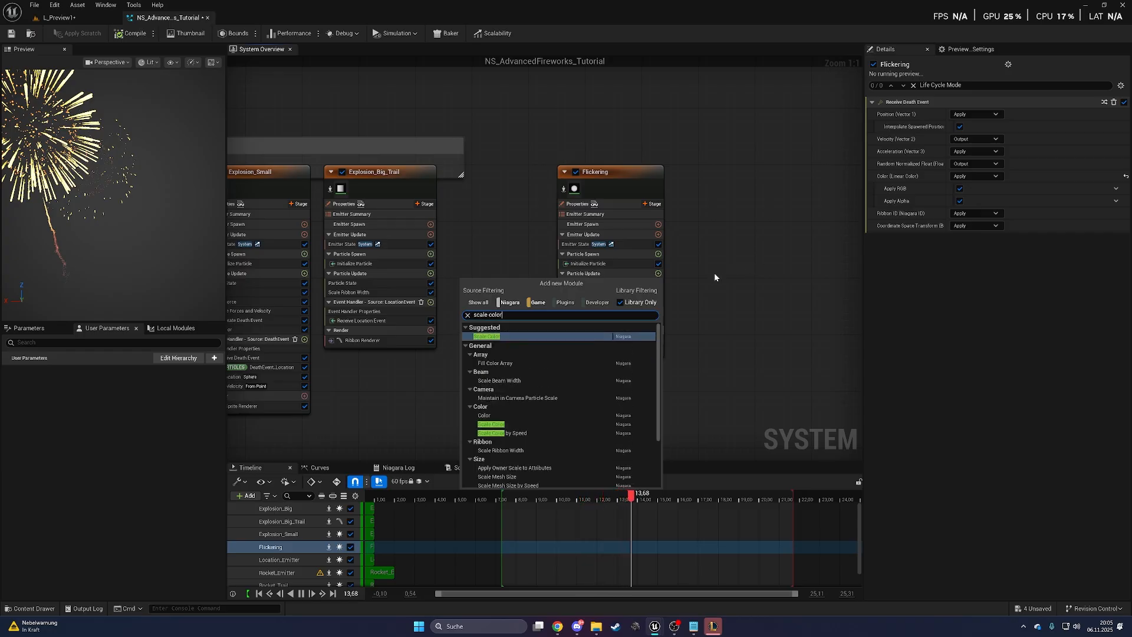
click(567, 337)
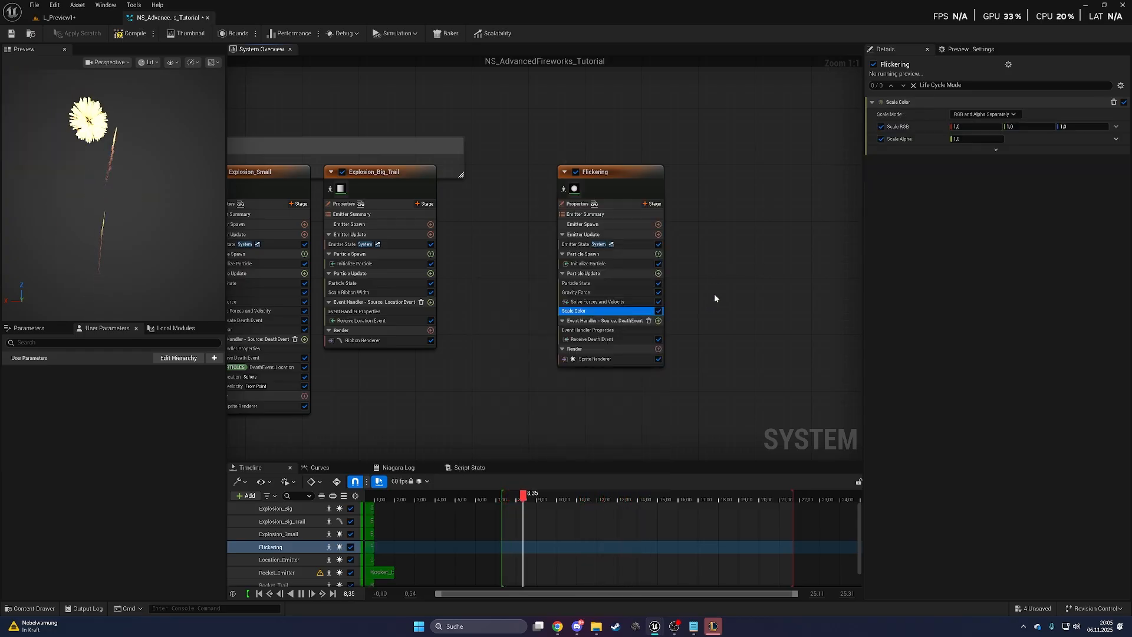
click(983, 114)
click(976, 147)
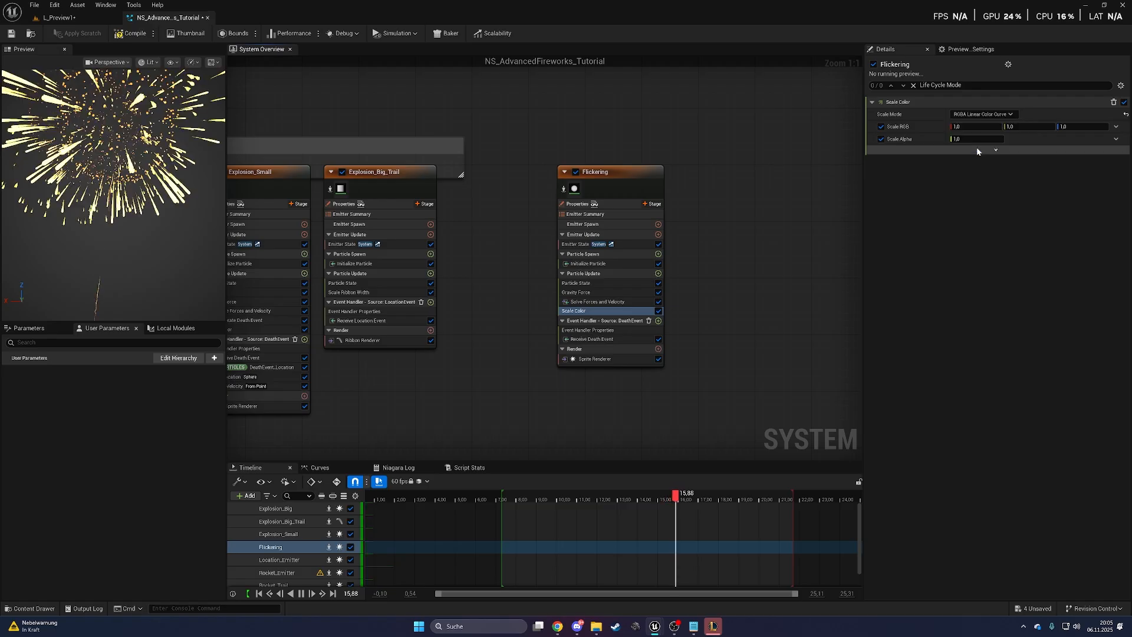
- Add opacity keys along the Scale Color gradient of Flickering and set alternate keys to 0 to create an on-off pattern
click(903, 178)
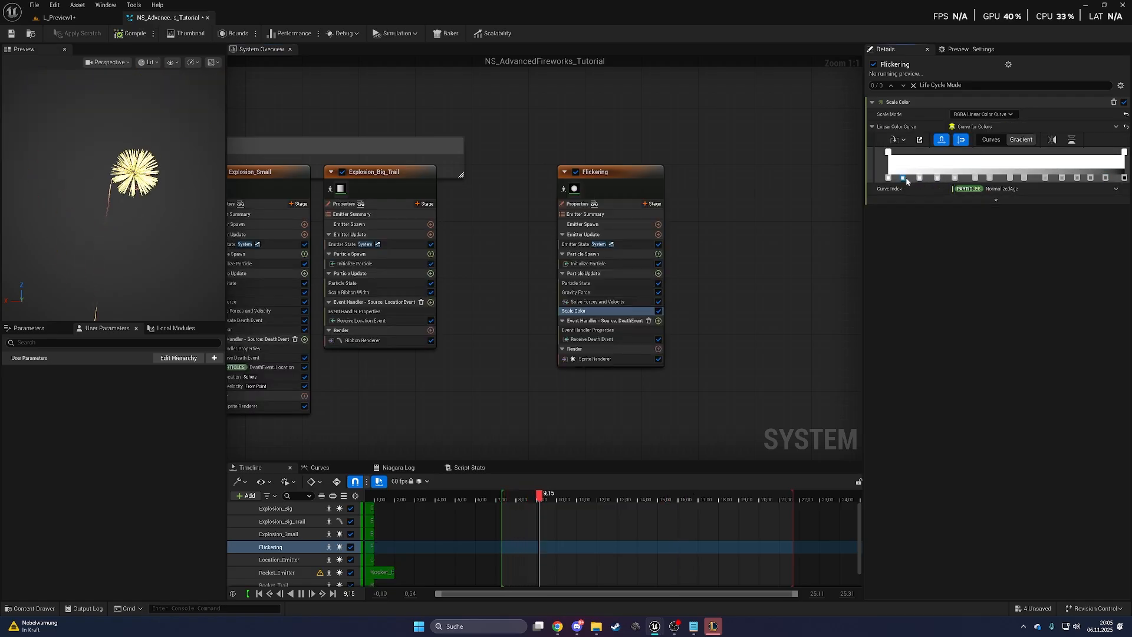
right_click(904, 178)
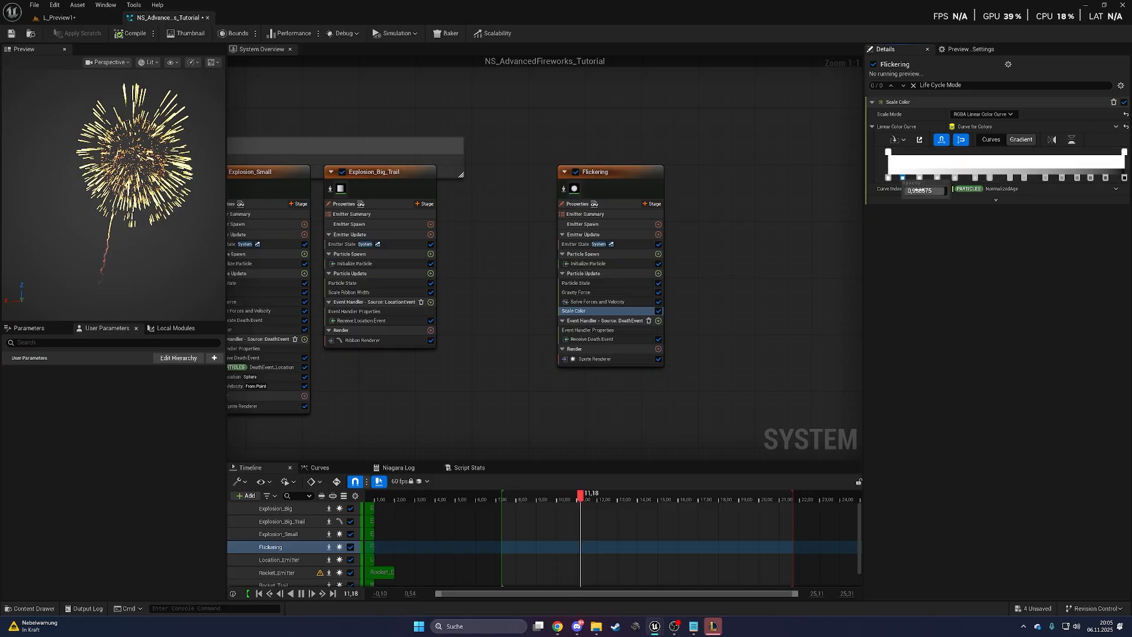
text(0)
key(Return)
click(922, 176)
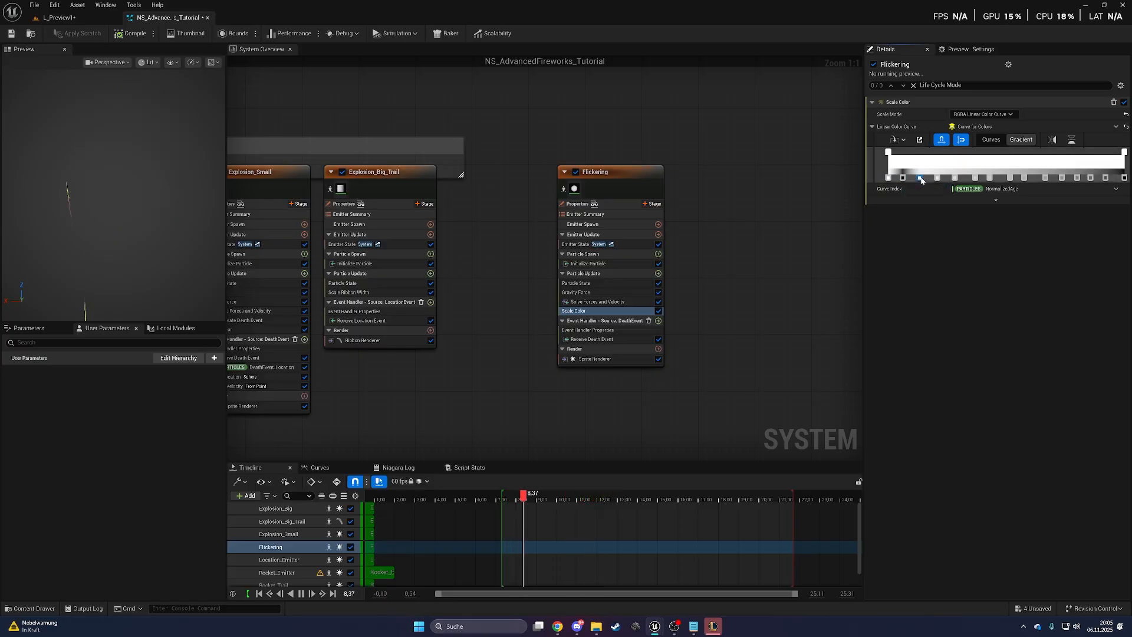
right_click(922, 177)
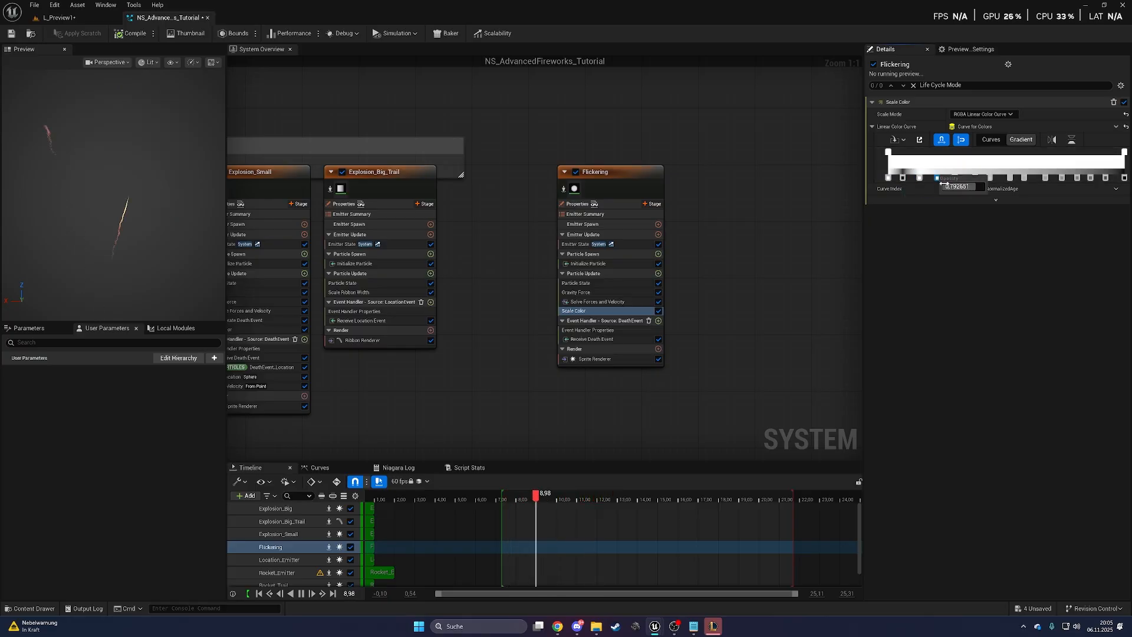
click(948, 185)
text(0)
key(Return)
right_click(975, 178)
text(0)
key(Return)
right_click(1028, 178)
click(1037, 187)
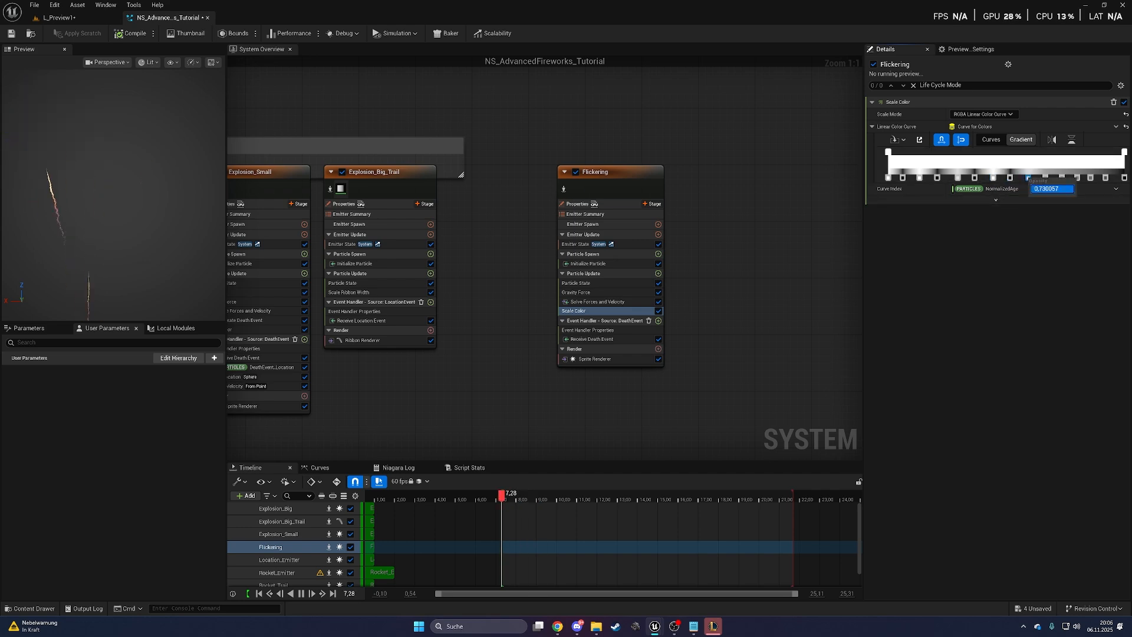
text(1)
key(Return)
right_click(1077, 177)
text(0,26508)
key(Return)
- Reposition the opacity keys along Flickering's Scale Color gradient so the bright and transparent bands are spaced more closely and evenly
drag(1090, 177, 1101, 178)
drag(937, 177, 925, 178)
mouse_move(957, 178)
mouse_down()
mouse_move(938, 178)
mouse_move(952, 178)
mouse_up()
drag(993, 178, 966, 178)
drag(1010, 178, 979, 178)
drag(1028, 177, 994, 178)
drag(1047, 178, 1010, 178)
drag(1064, 178, 1027, 178)
mouse_move(1082, 177)
mouse_down()
mouse_move(1044, 178)
mouse_move(1061, 178)
mouse_up()
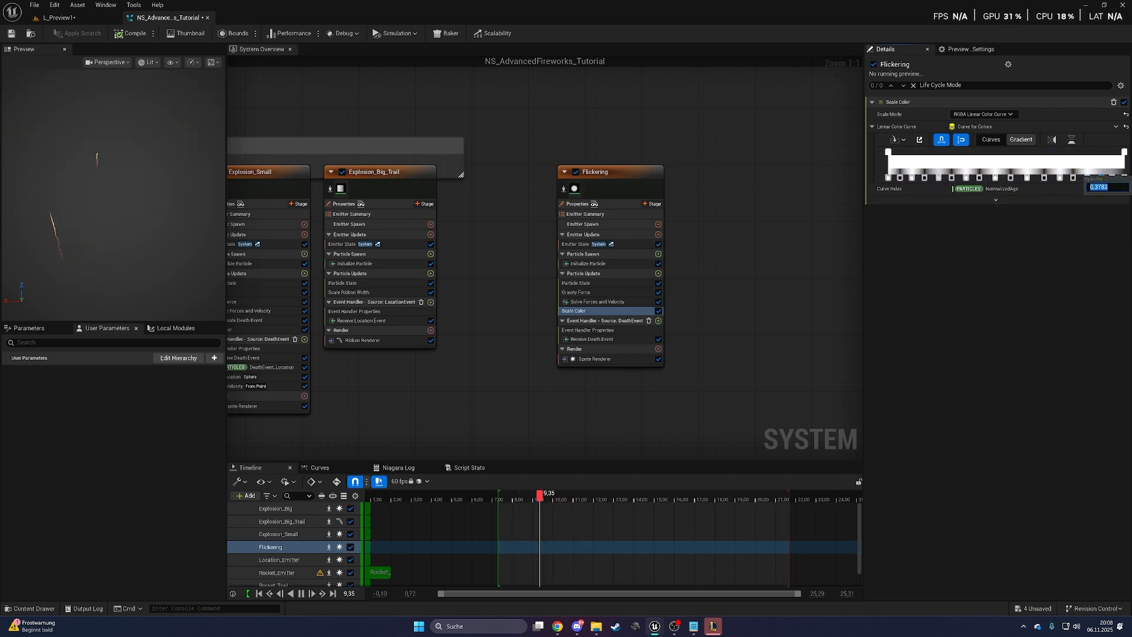
- Add a Scale Sprite Size module to Flickering's Particle Update and apply the Linear Ramp Down curve template
click(658, 274)
text(scale spri)
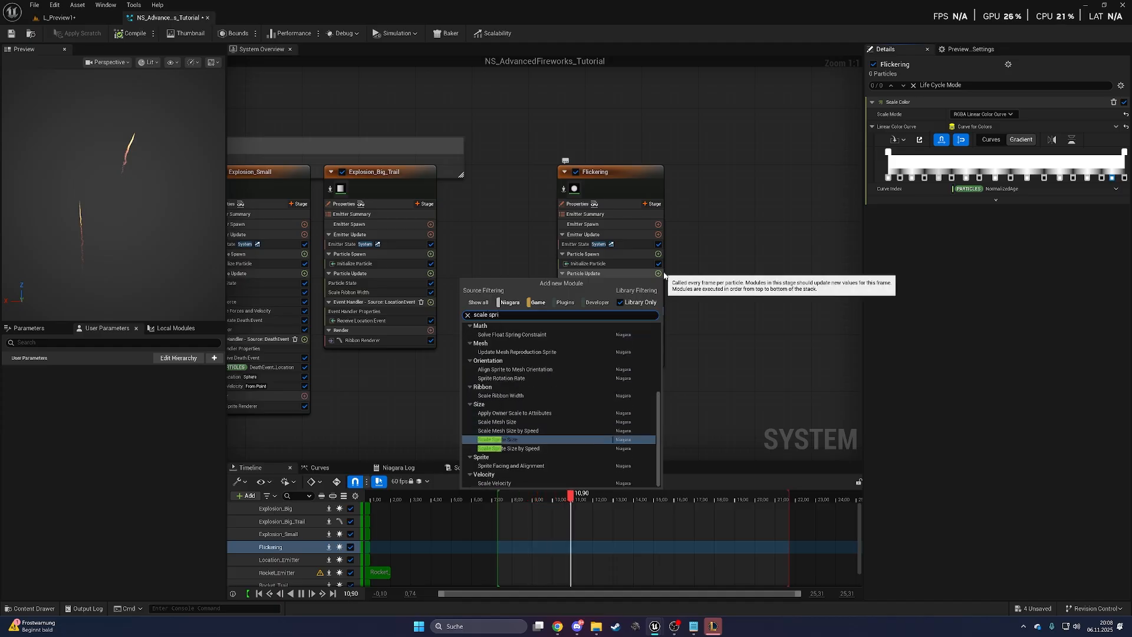
key(Return)
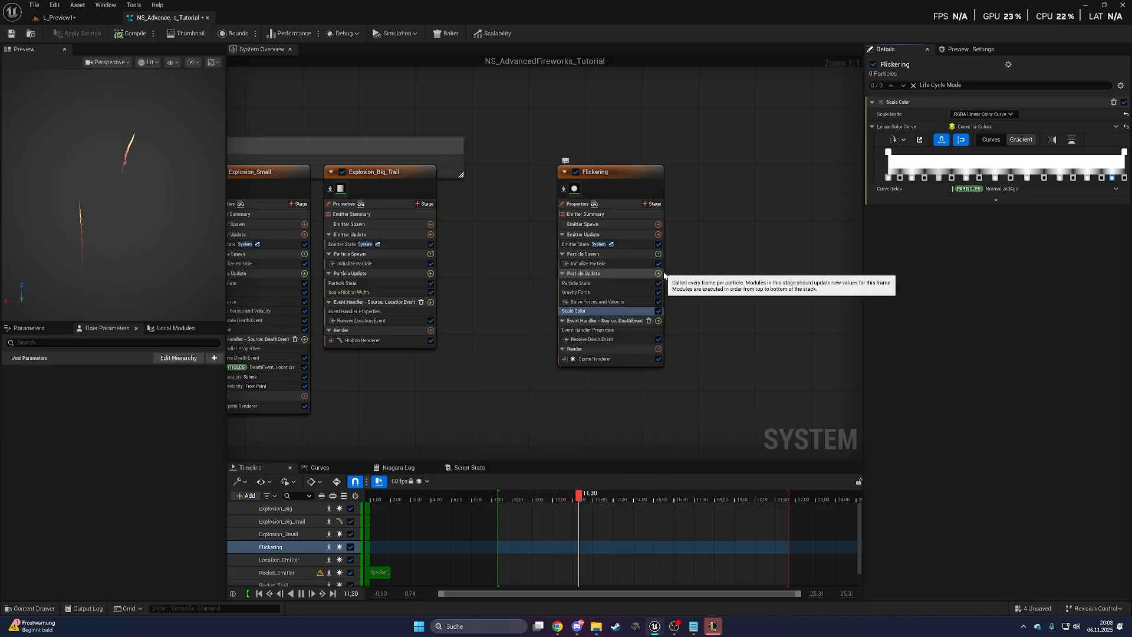
click(1076, 140)
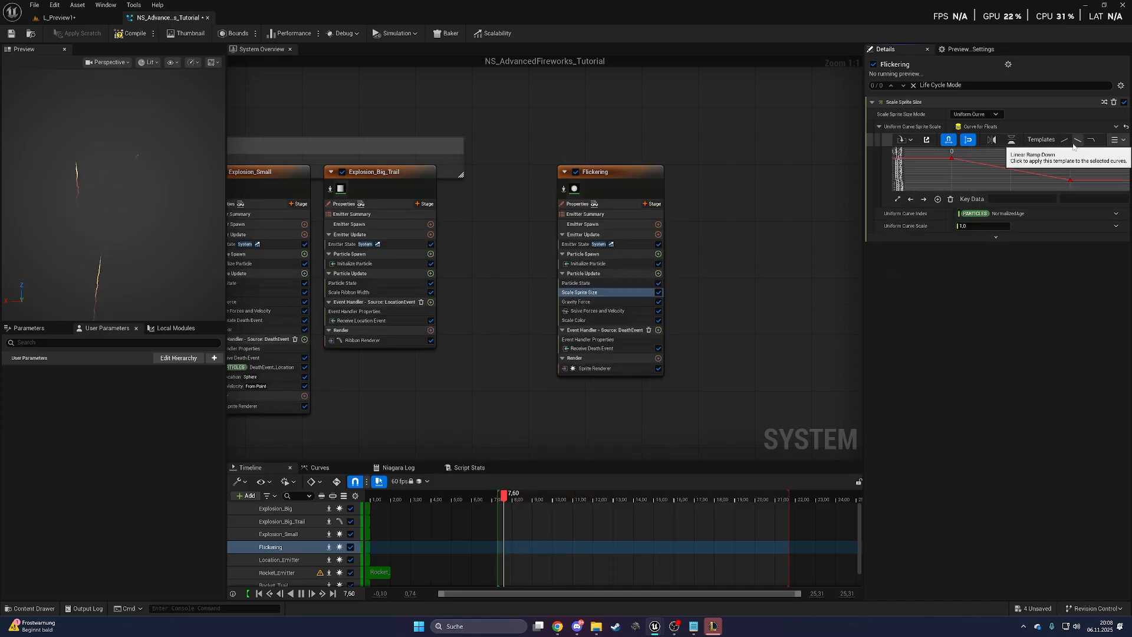
- In Flickering's Initialize Particle, set Color Mode to Direct Set with hex sRGB color FF9504FF and a brightness (V) of 2
click(601, 265)
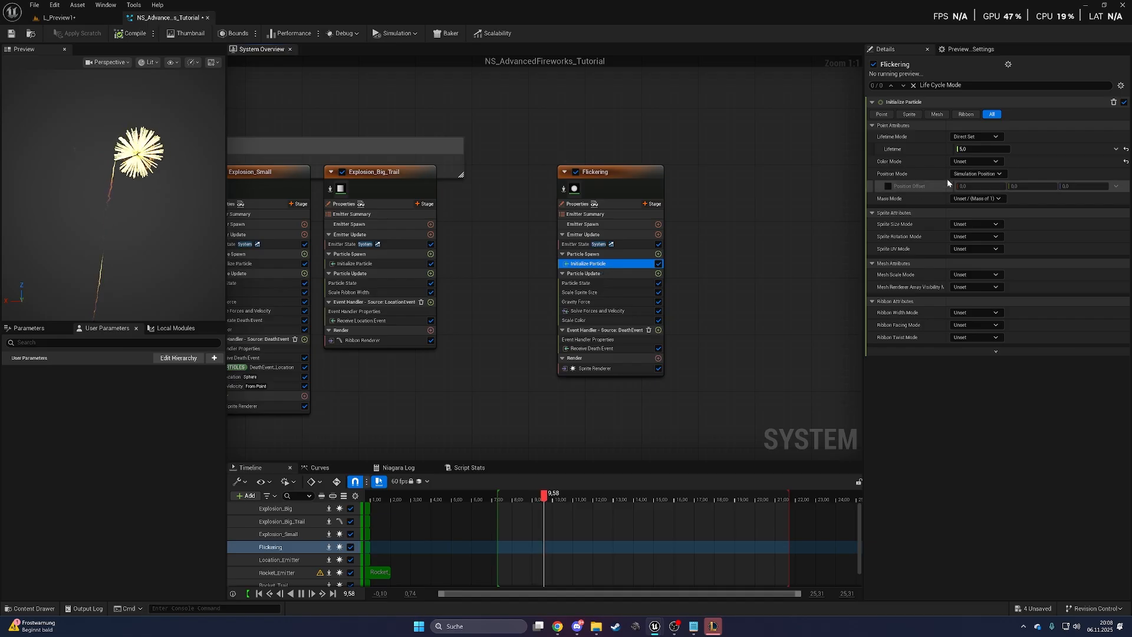
click(973, 162)
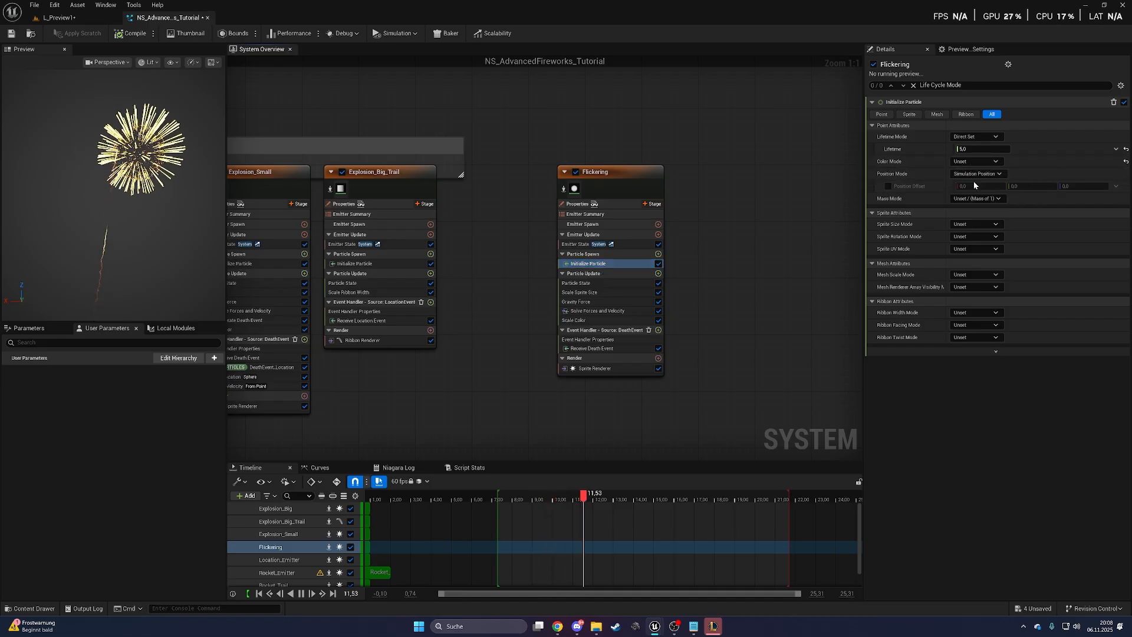
click(974, 182)
right_drag(480, 246, 690, 244)
click(475, 260)
click(991, 187)
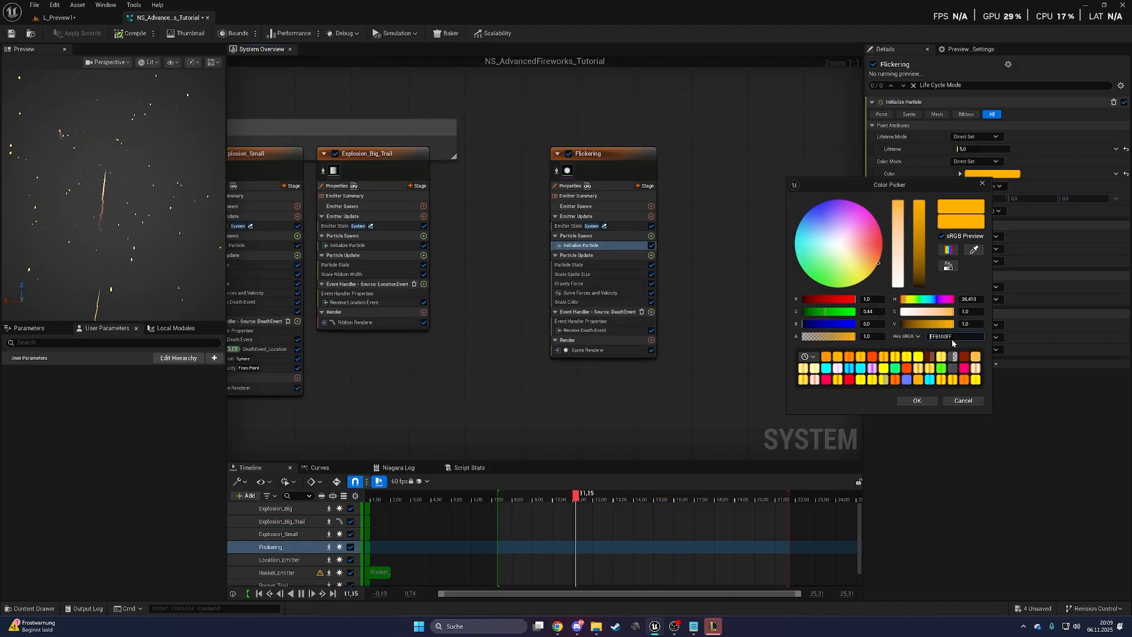
text(FF9504FF)
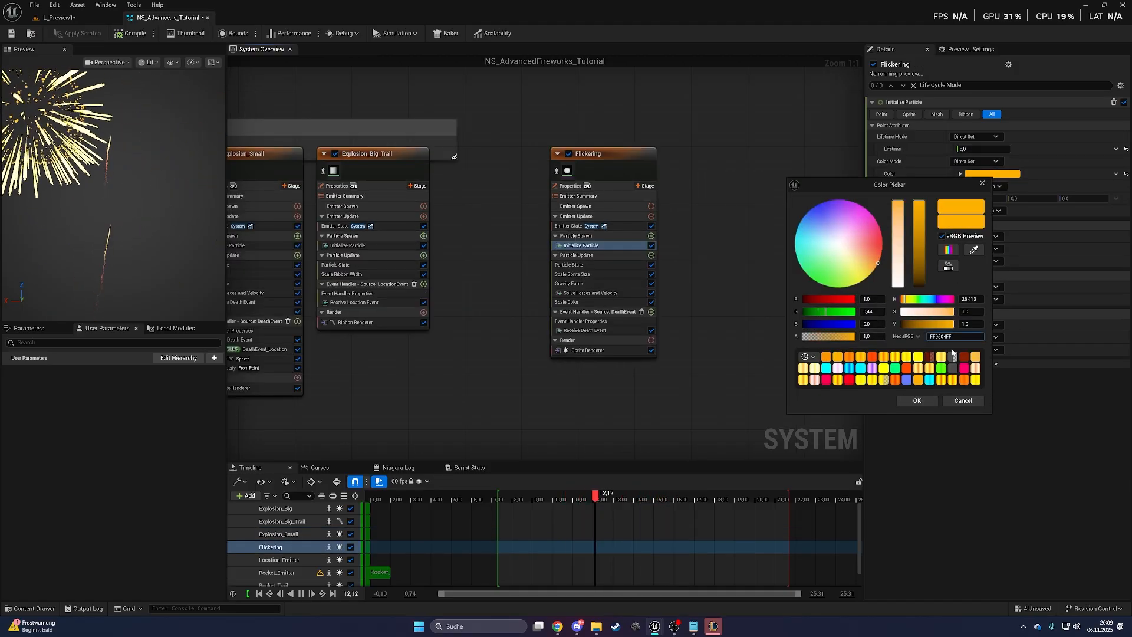
key(Return)
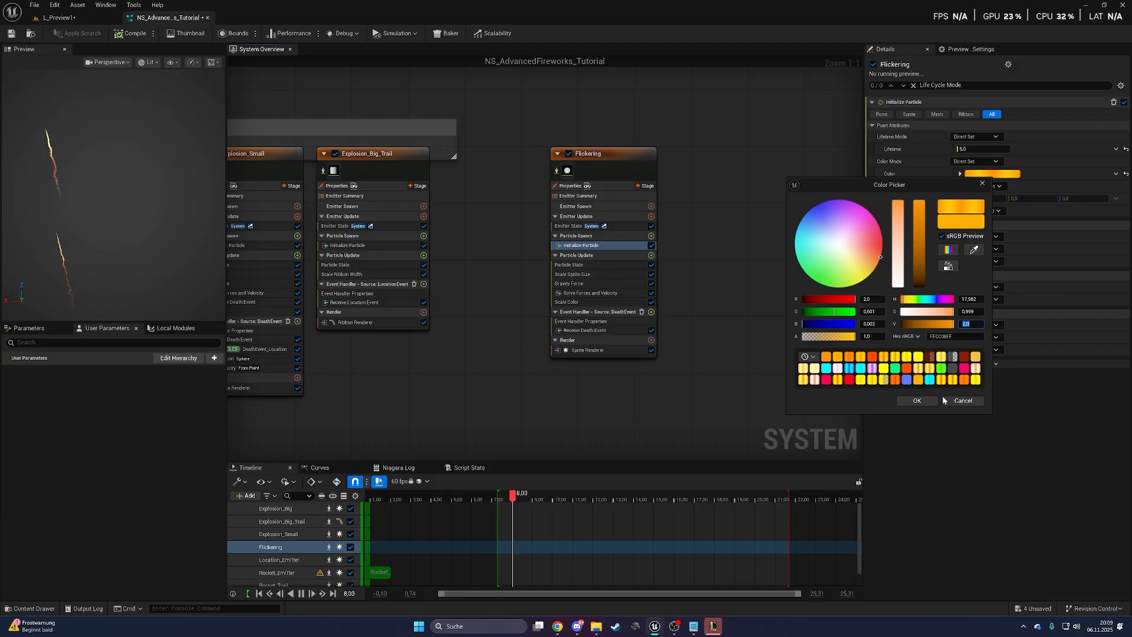
click(917, 400)
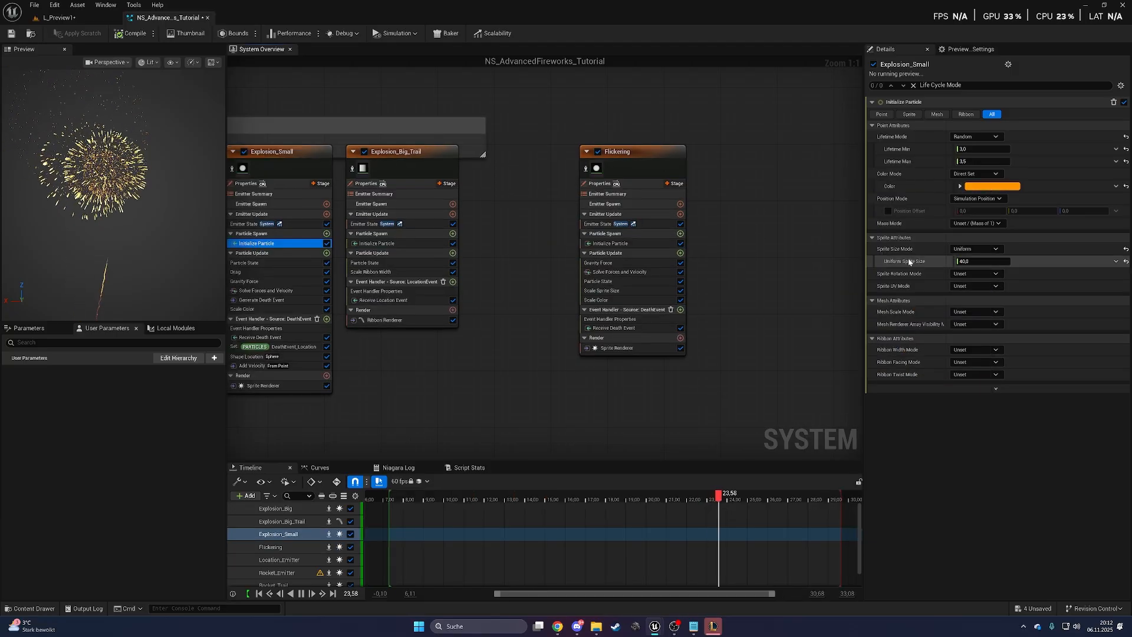
- Set Explosion_Small's Sprite Size Mode to Random Uniform with a minimum of 40 and a maximum of 50
click(976, 249)
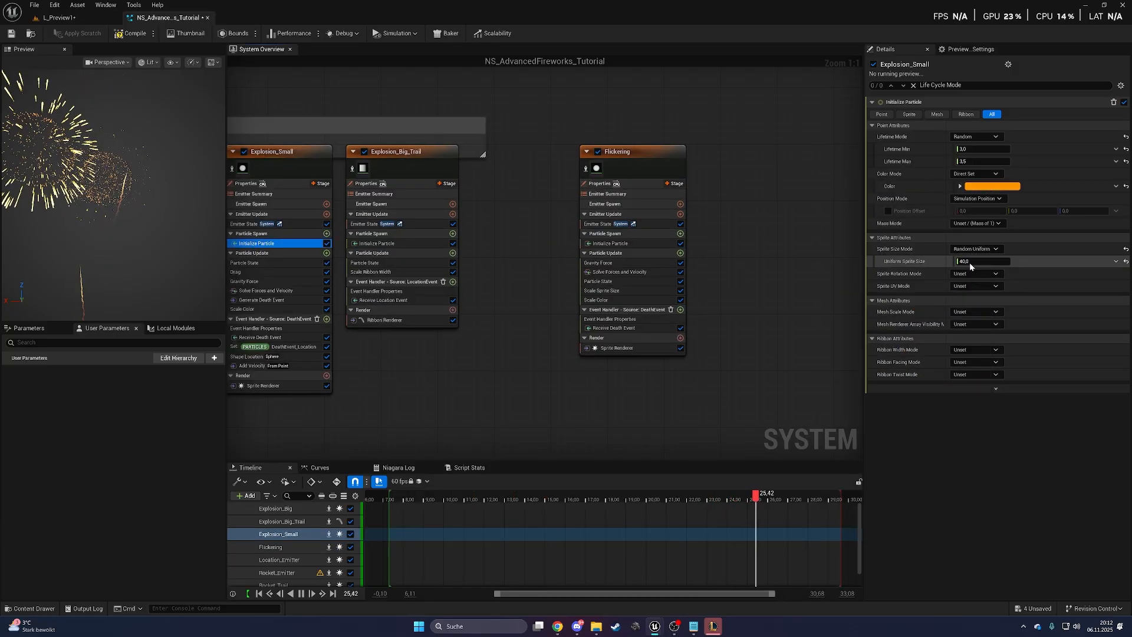
click(970, 263)
click(974, 261)
text(40)
key(Tab)
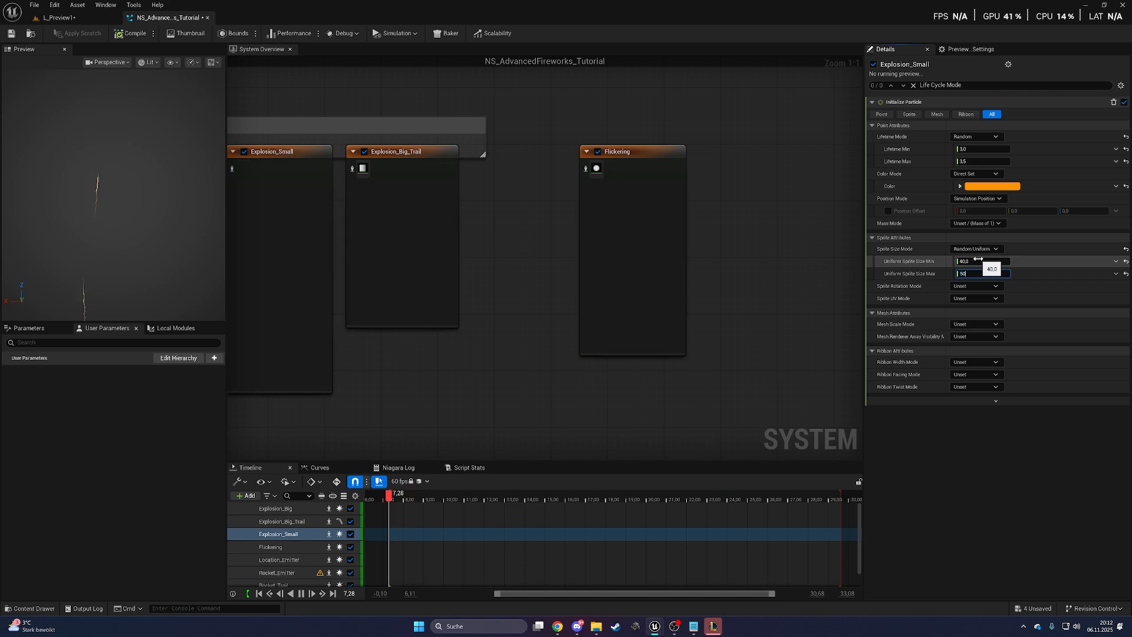
text(50)
key(Return)
- In Flickering's Initialize Particle, set Sprite Size Mode to Random Uniform with a minimum of 40 and a maximum of 50
click(633, 242)
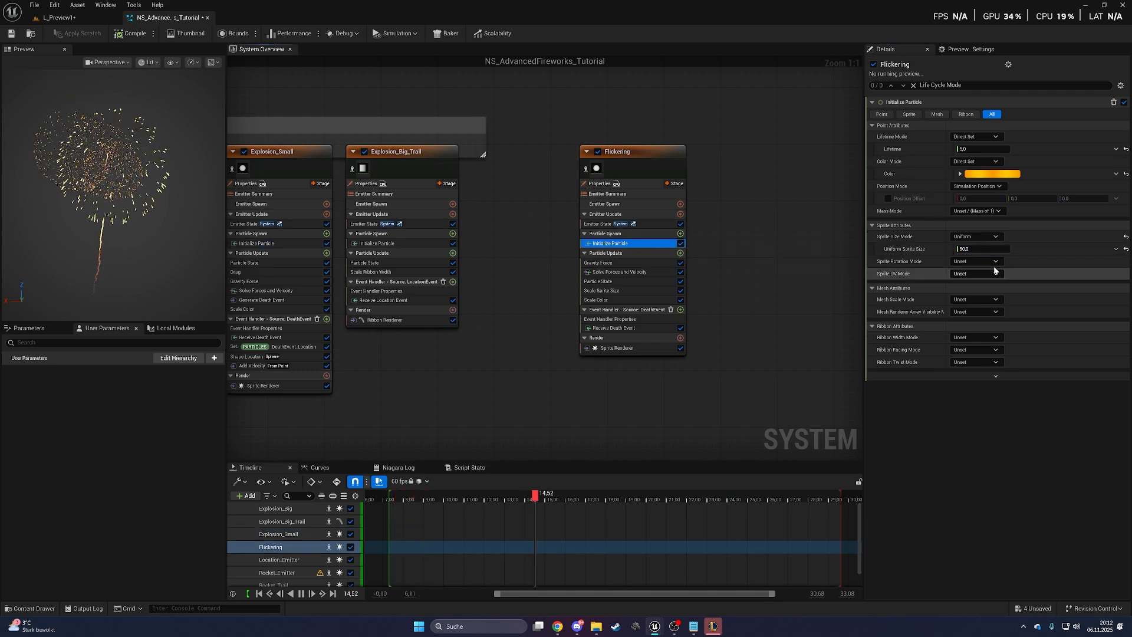
click(990, 239)
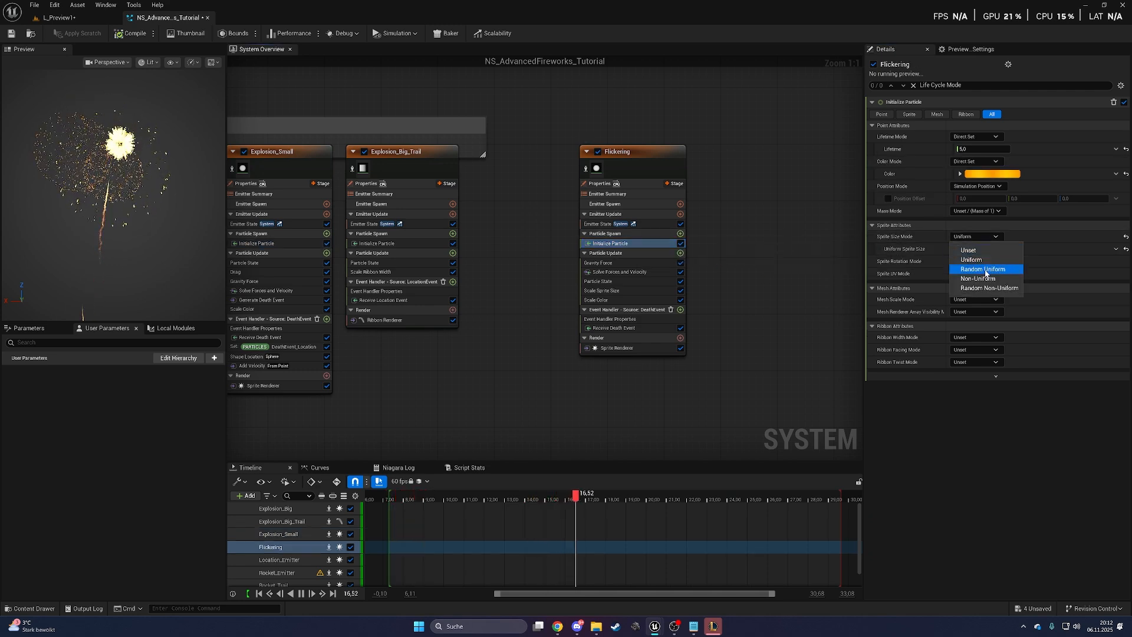
click(979, 269)
text(40)
key(Tab)
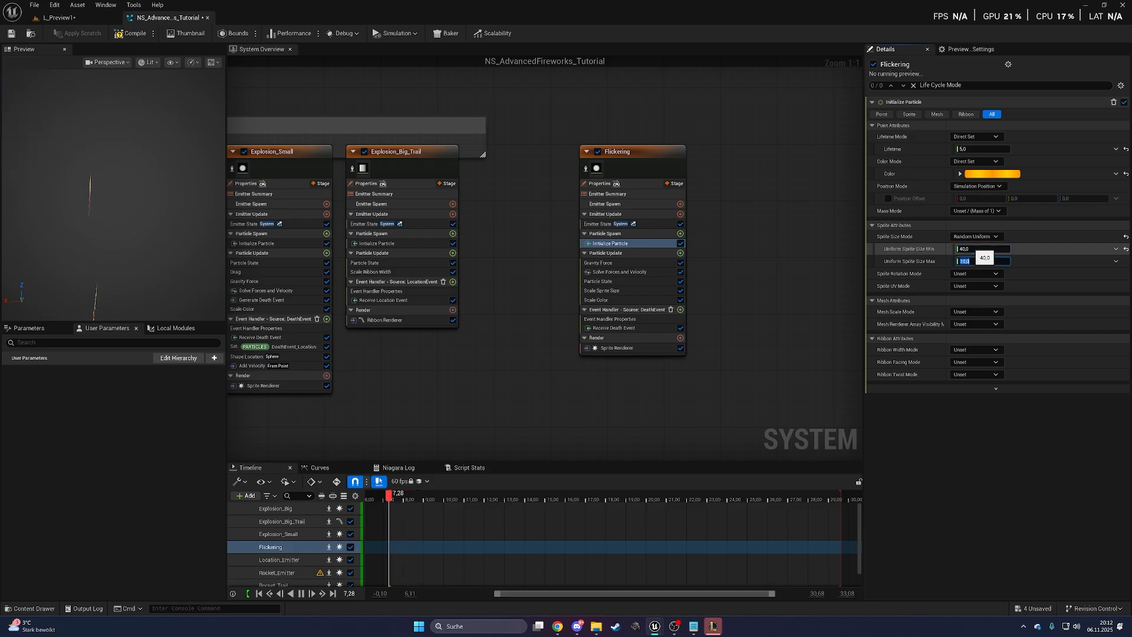
text(50)
key(Return)
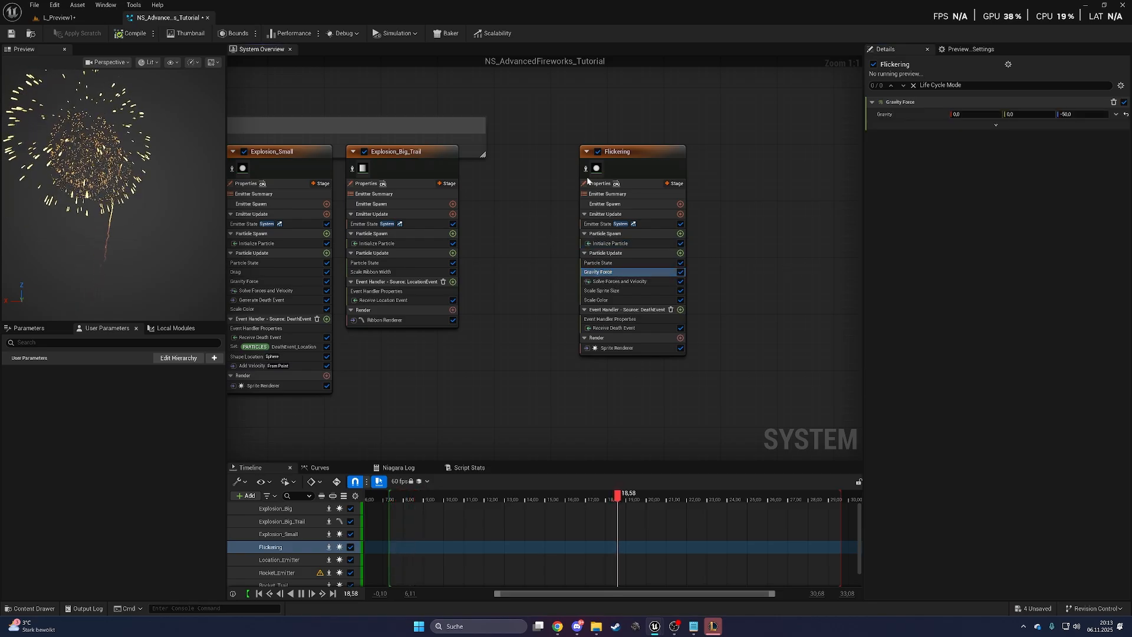
- Group the Flickering emitter under a comment titled Flickering and move it closer to the Explosion group
click(631, 152)
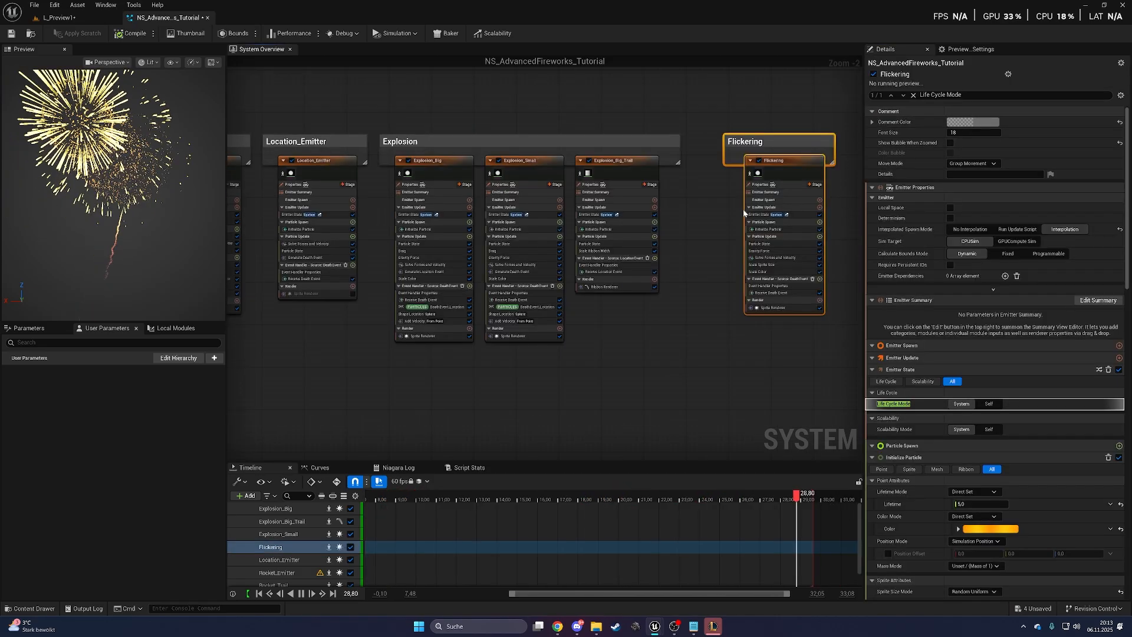
drag(772, 160, 741, 159)
click(723, 110)
right_drag(407, 123, 507, 119)
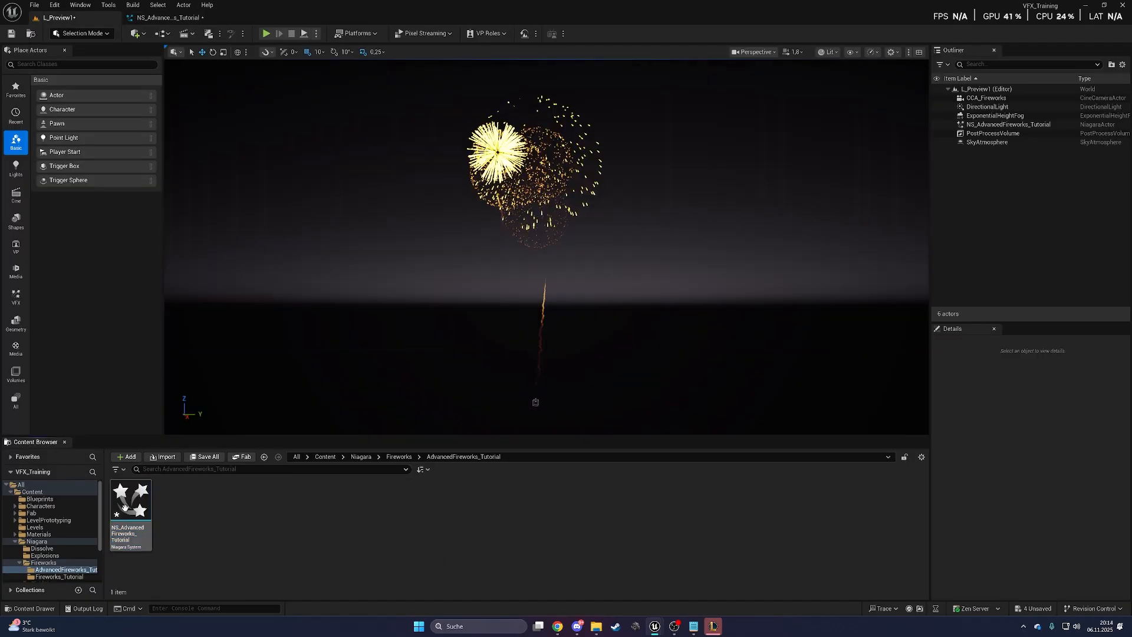
- Duplicate the NS_AdvancedFireworks_Tutorial system in the level editor's Content Browser and name the copy NS_AdvancedFireworksV2_Tutorial
right_click(125, 505)
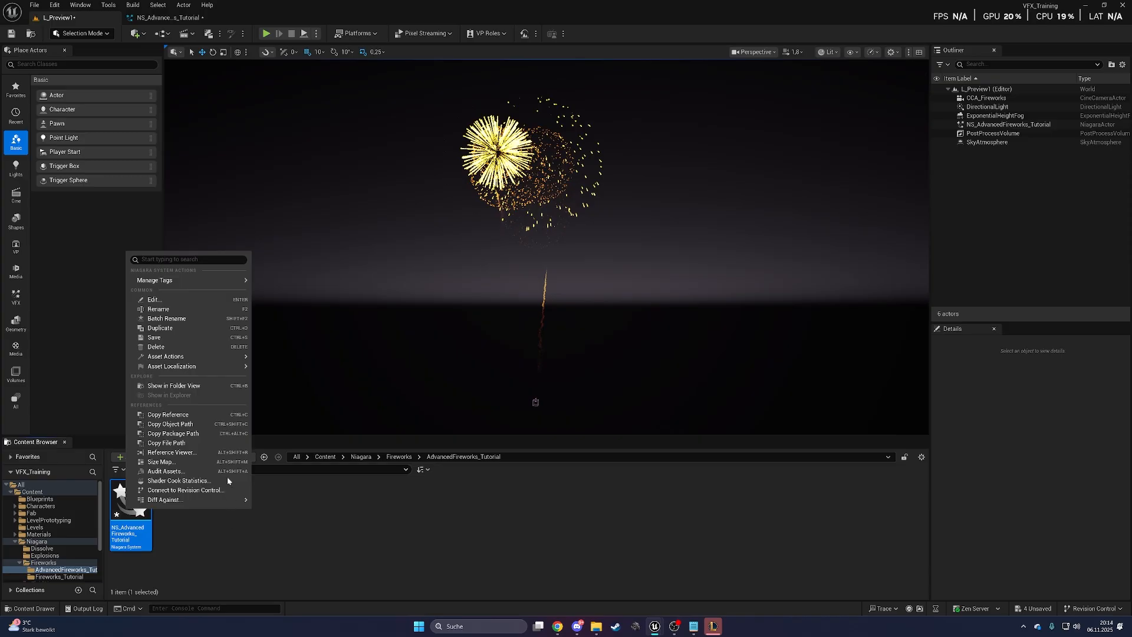
click(217, 329)
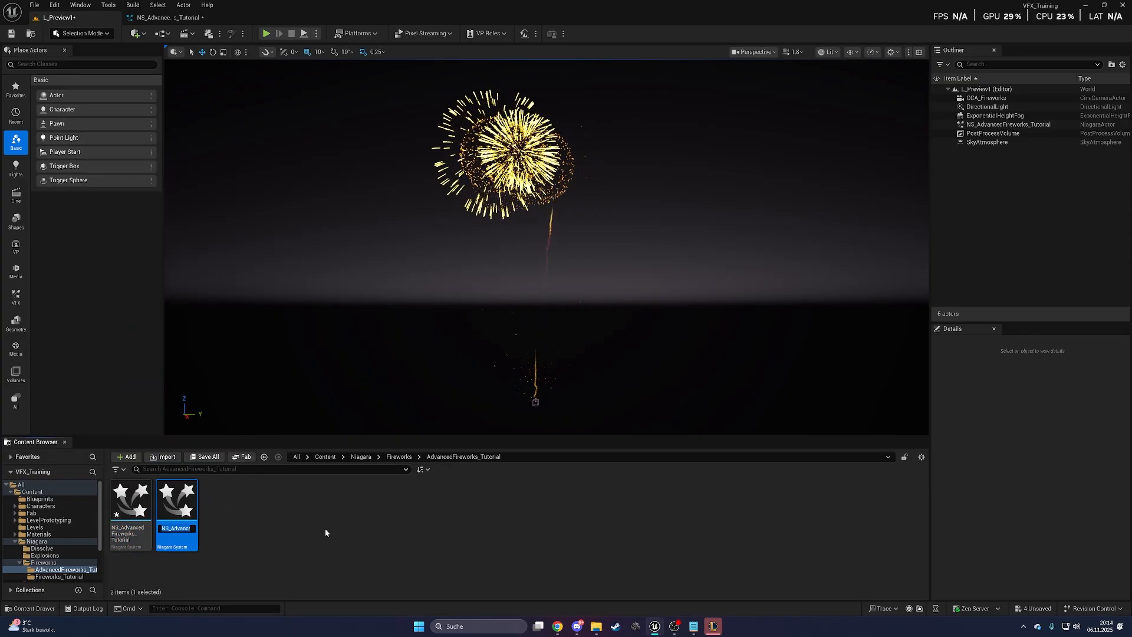
key(ctrl+v)
text(2)
key(Return)
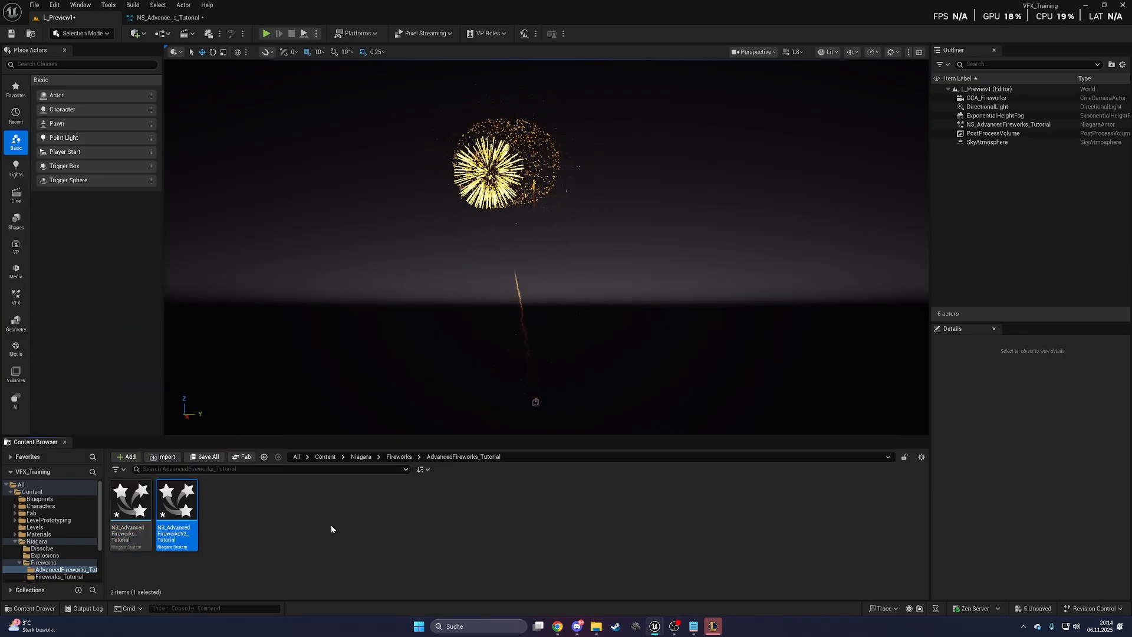
- Open NS_AdvancedFireworksV2_Tutorial and delete its Explosion_Small and Explosion_Big_Trail emitters
double_click(177, 497)
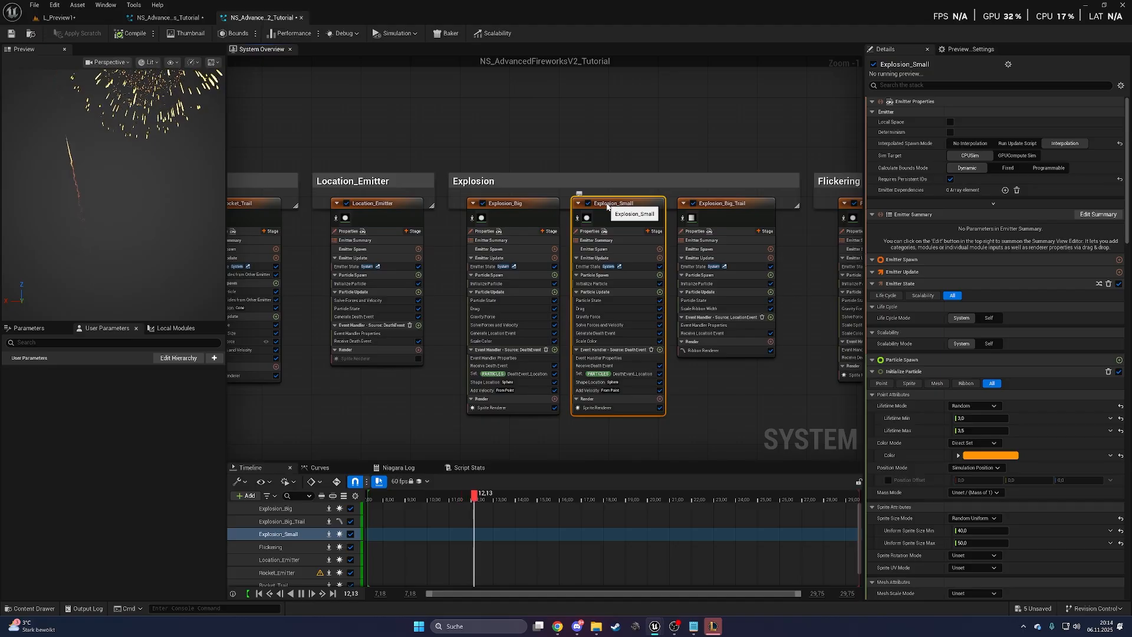
key(Delete)
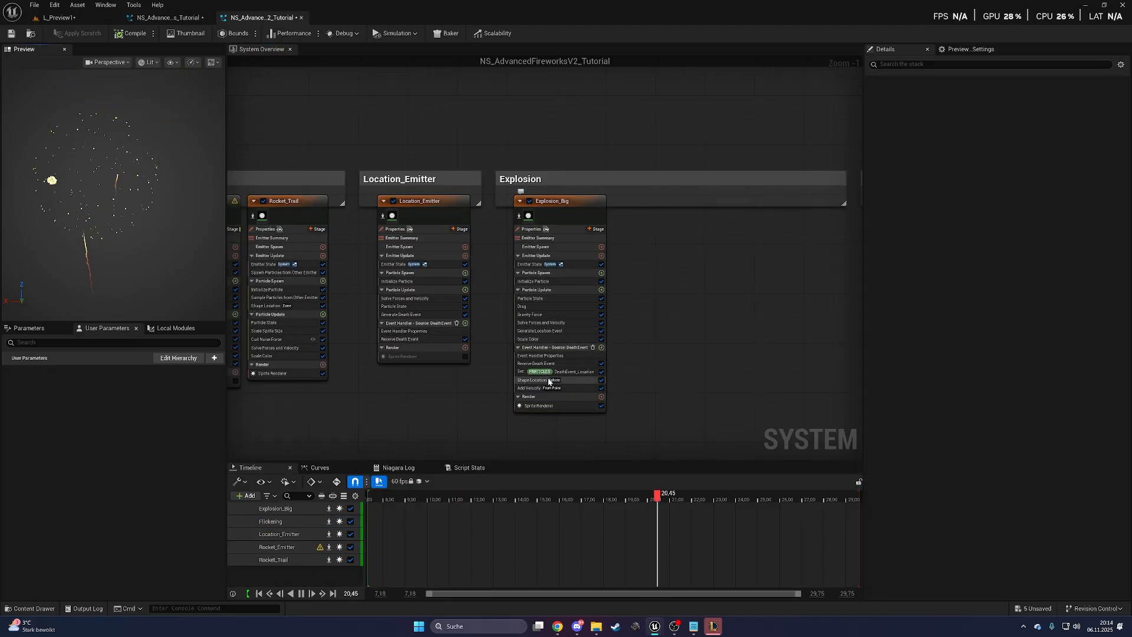
- Set Explosion_Big's Shape Location sphere distribution to Uniform and change the Spawn Number in its event handler properties
click(549, 381)
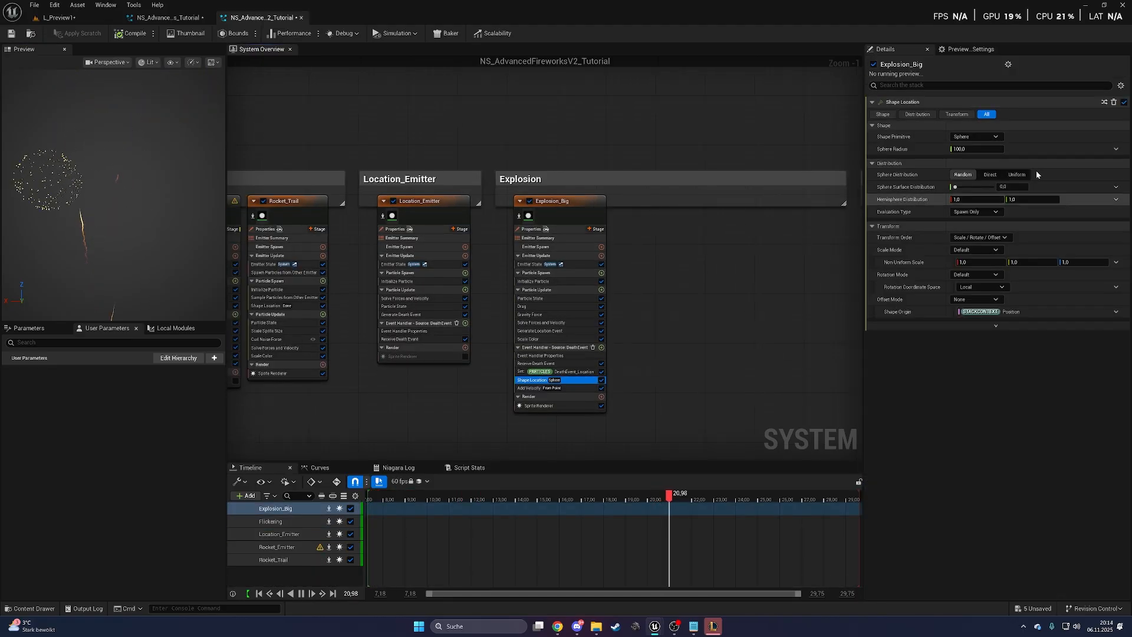
click(1015, 176)
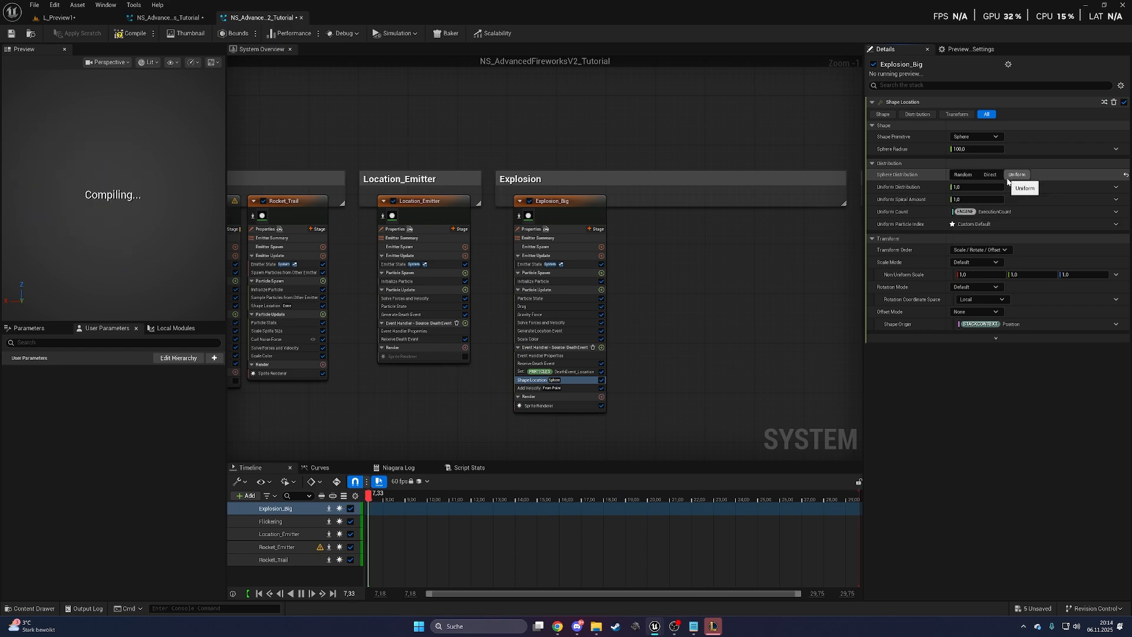
click(540, 355)
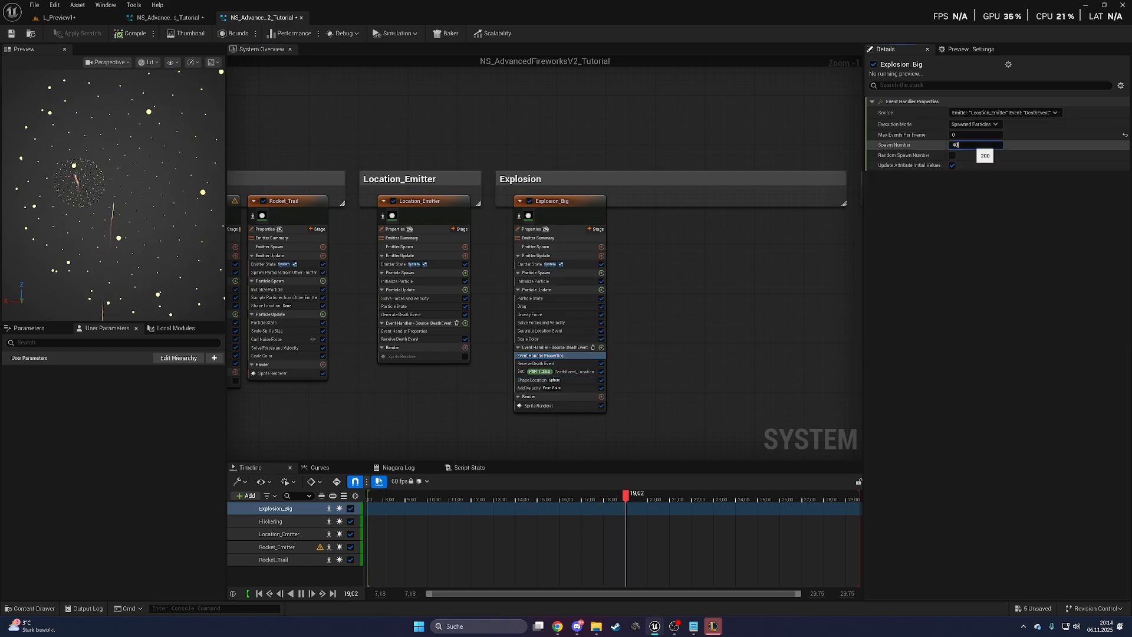
key(Return)
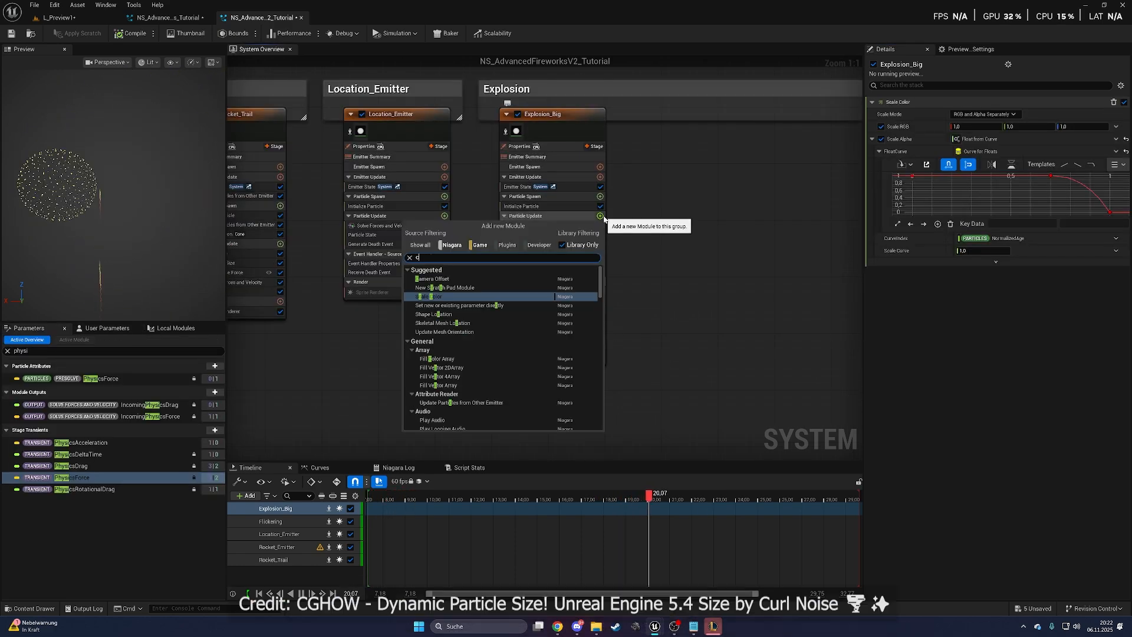
- Add a Curl Noise Force module and a Color module to Explosion_Big's Particle Update
text(curl nois)
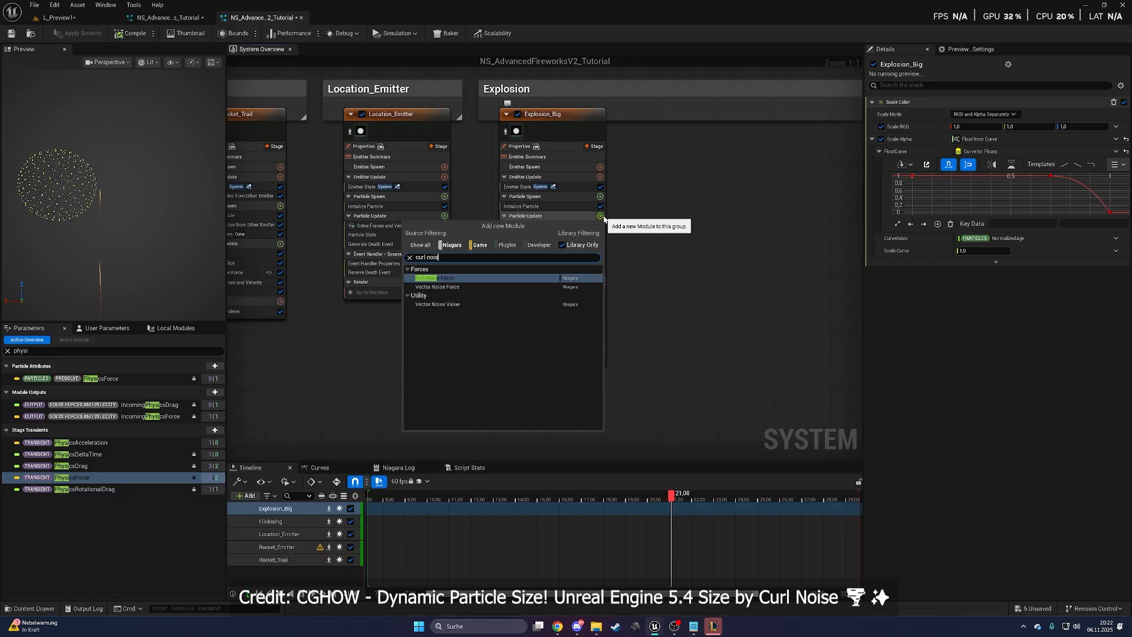
key(Return)
click(601, 216)
text(co)
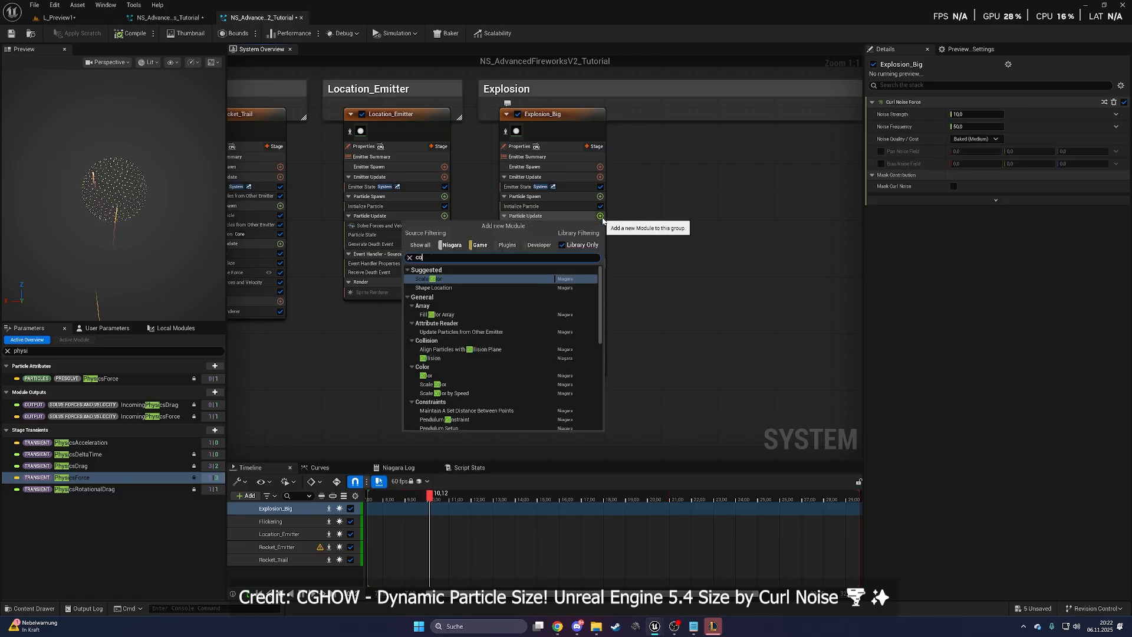
text(lor)
key(Return)
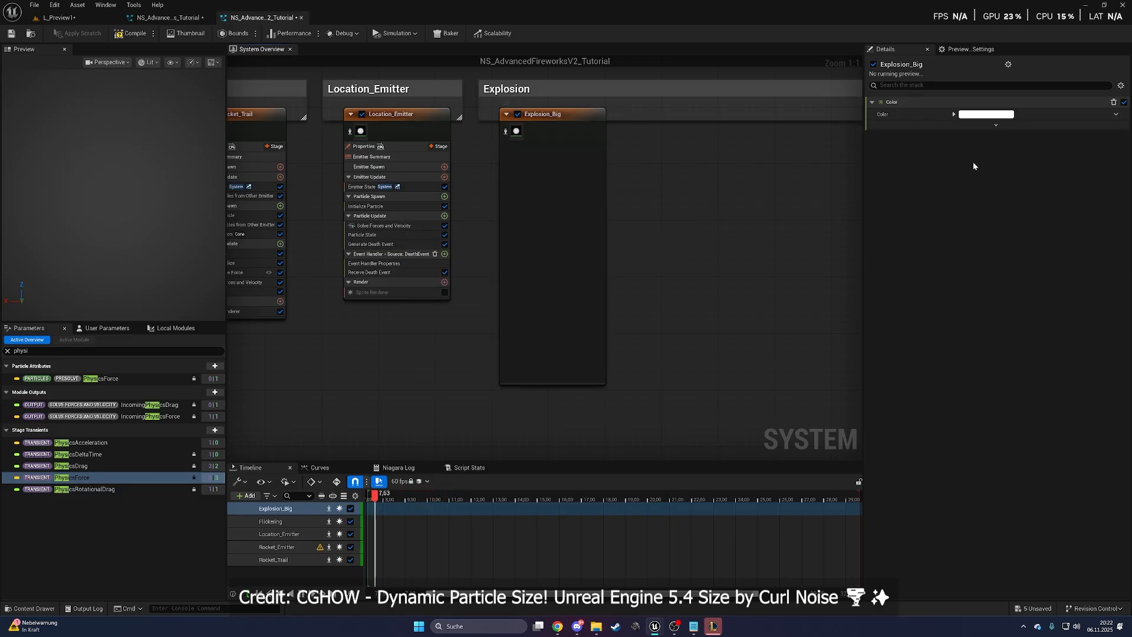
- Drive the Color module's color with Lerp Linear Colors and set its LerpFactor to a Clamp Float
click(1114, 115)
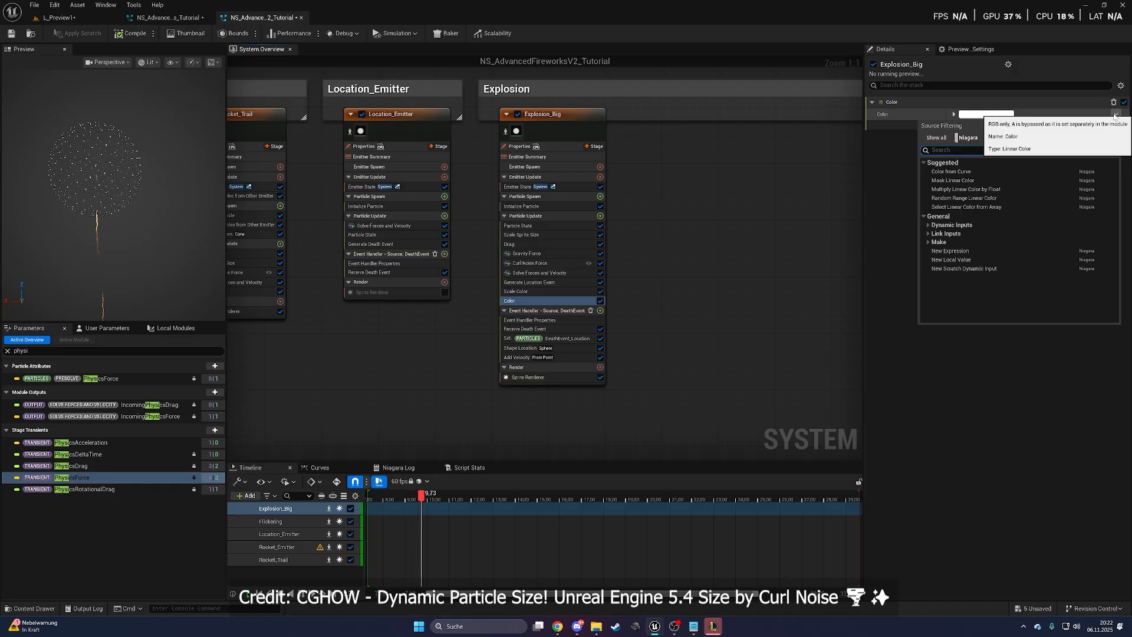
text(lerp linear)
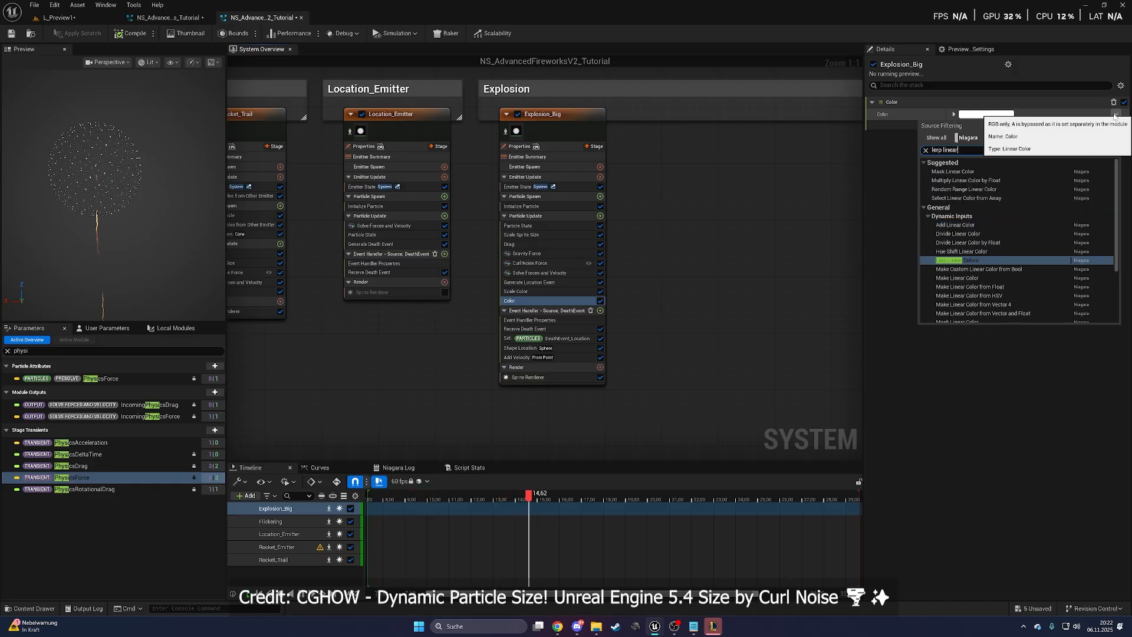
key(Return)
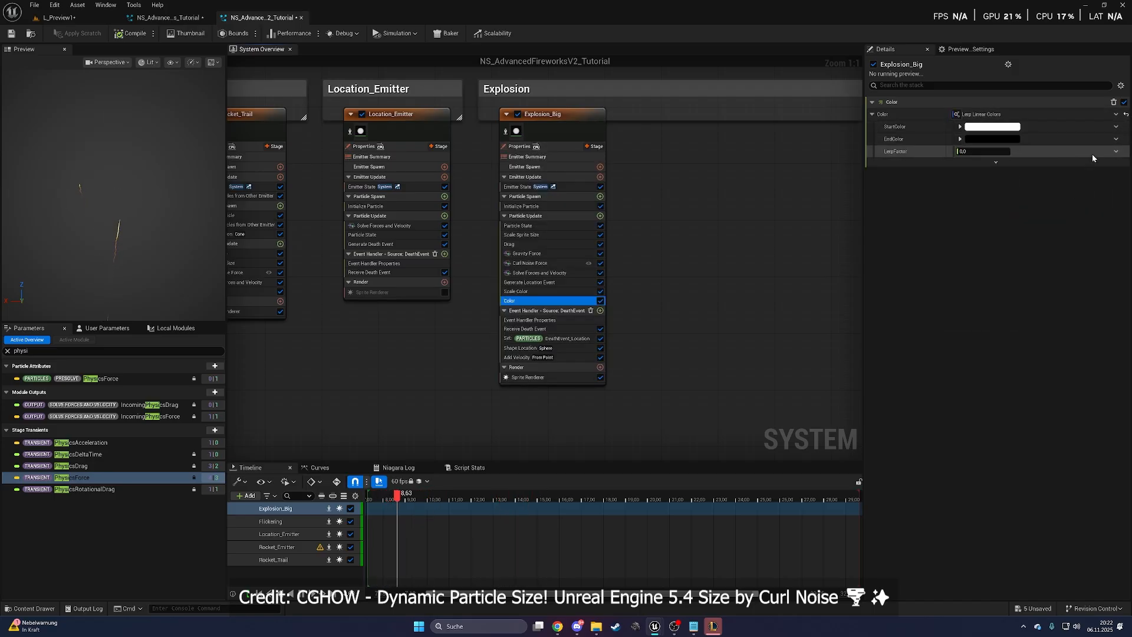
click(1115, 152)
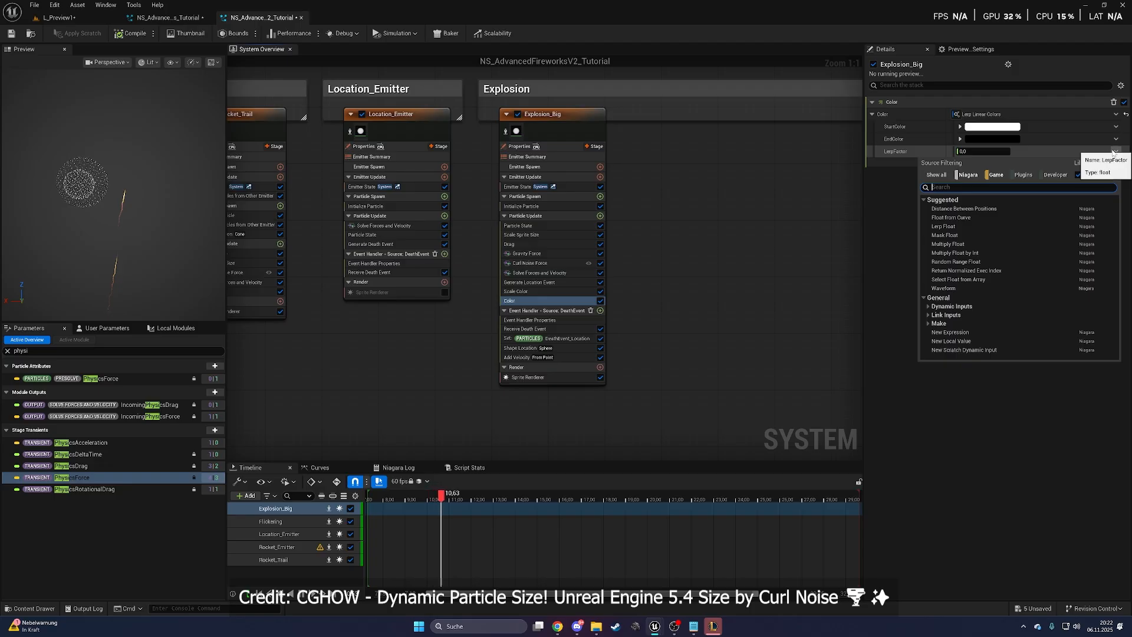
text(clamp)
key(Return)
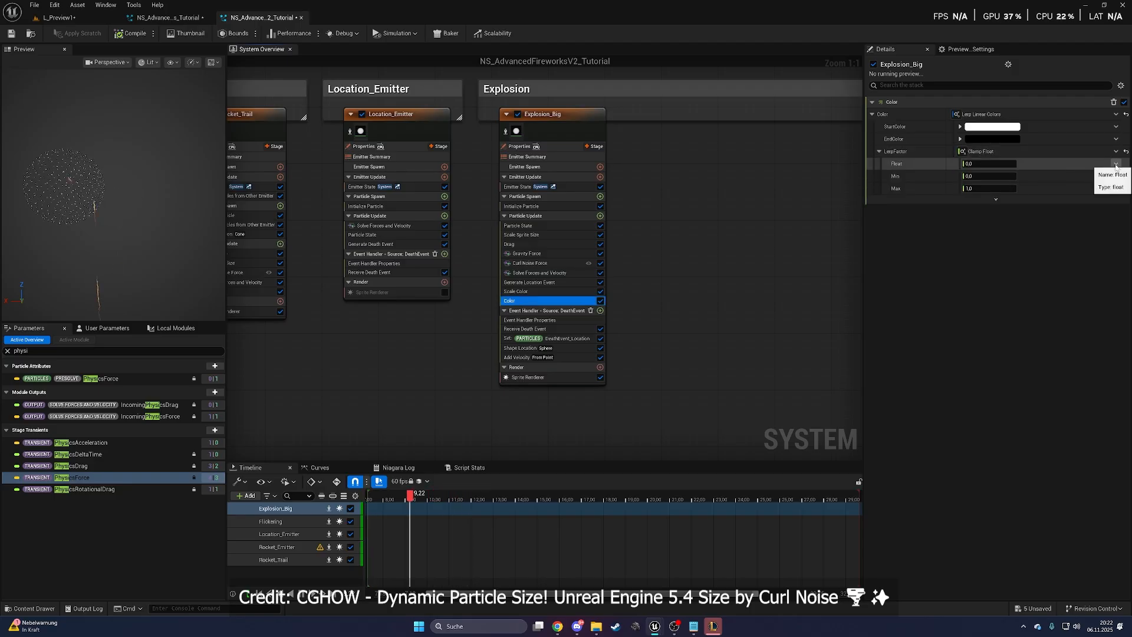
- Assign Multiply Float to the clamp's Float input and Make Float from Vector to the multiplier's B input
click(1116, 165)
text(mu)
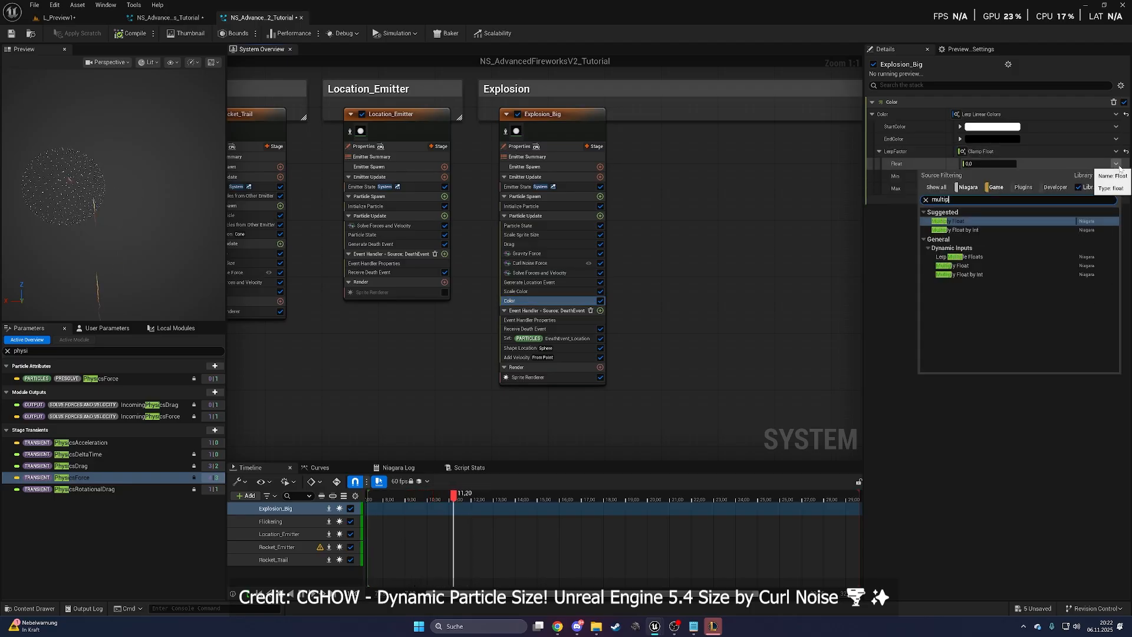
text(ltip)
key(Return)
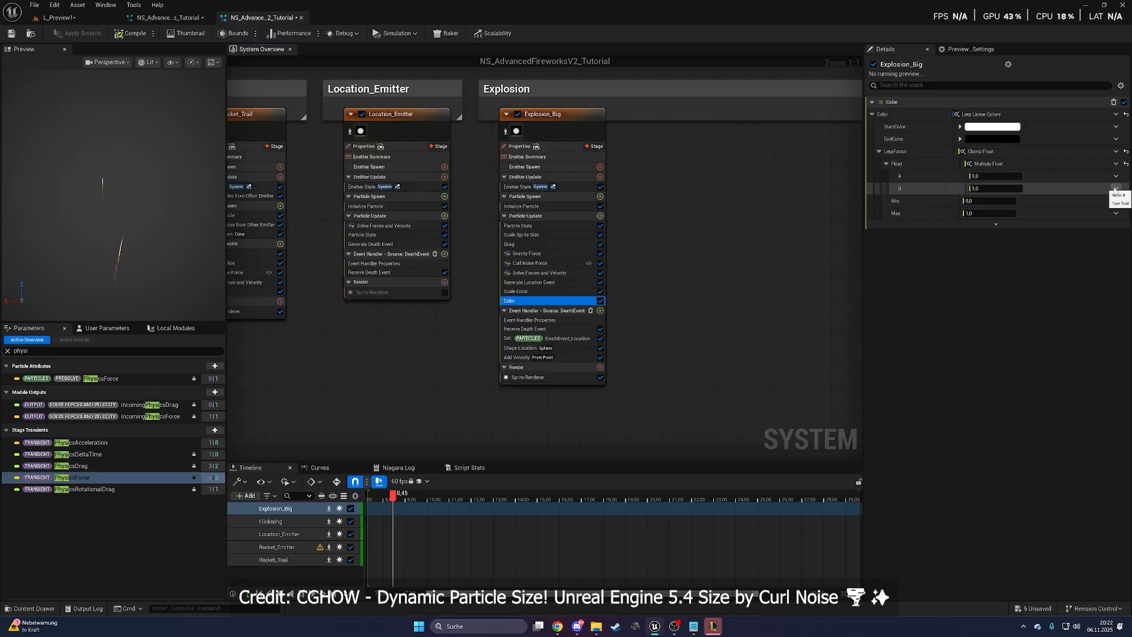
click(1115, 189)
text(make fl)
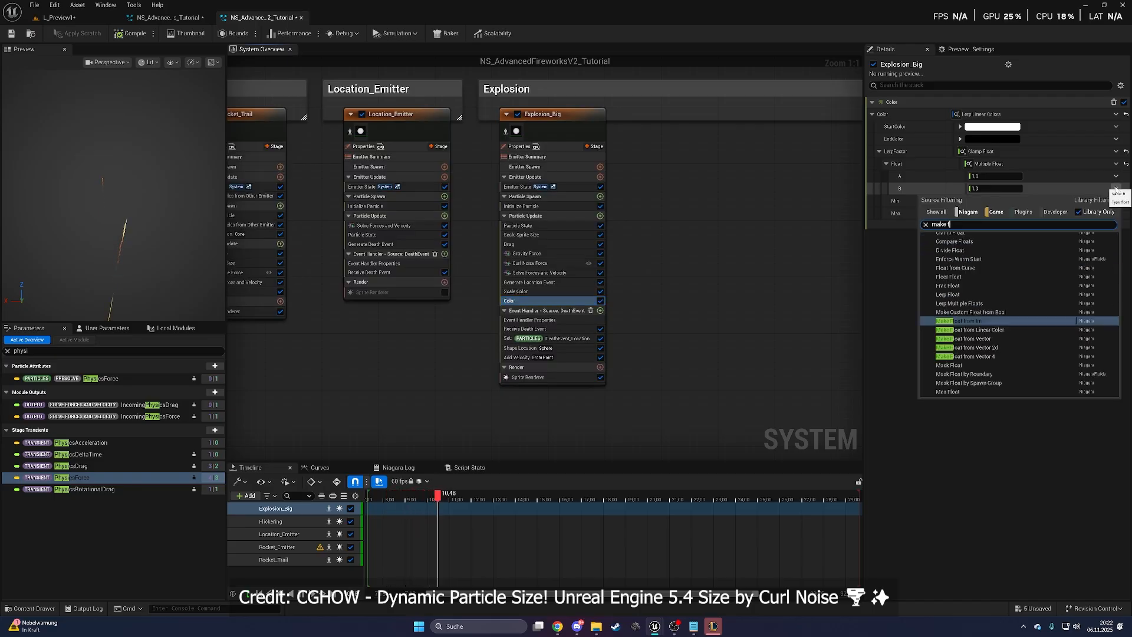
text(oat from)
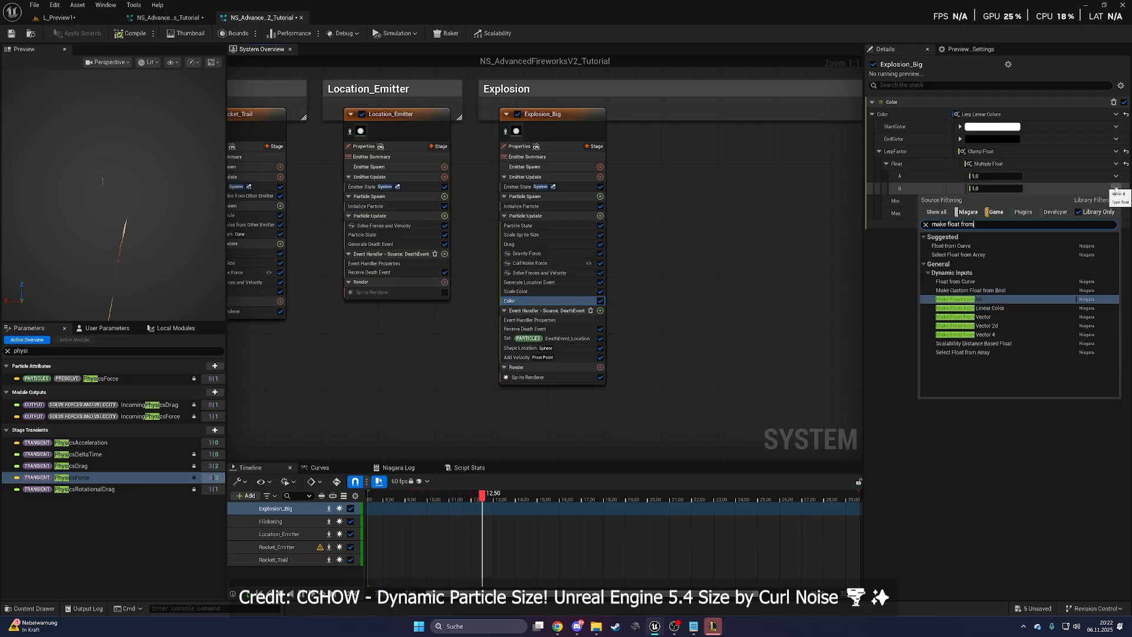
click(1013, 316)
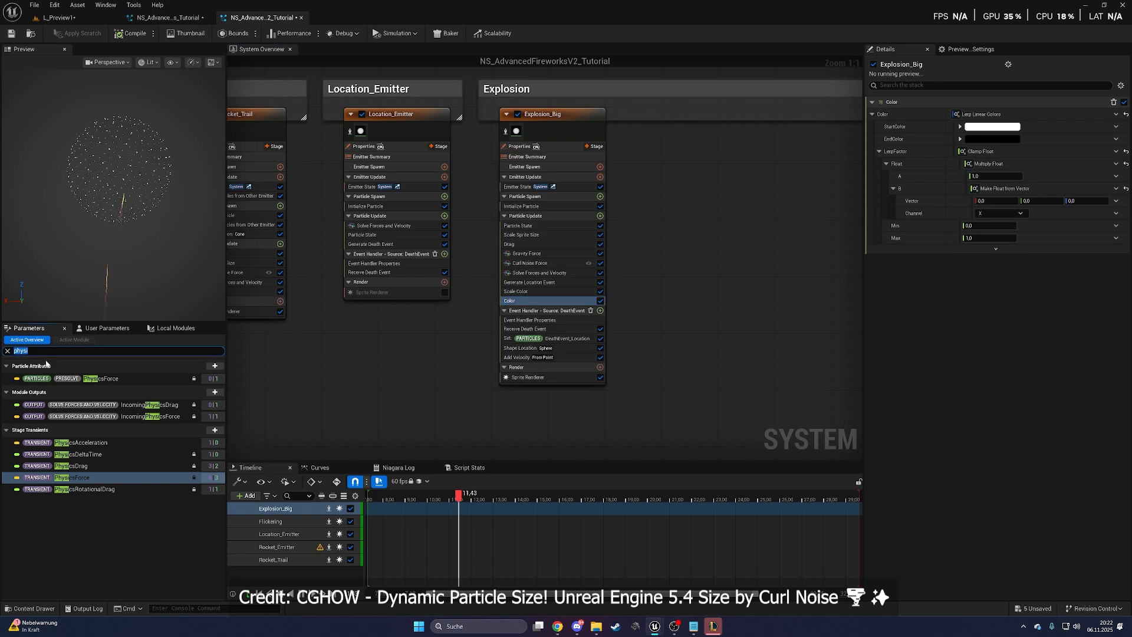
- Find the transient PhysicsForce parameter and link it to the Vector input of Make Float from Vector
text(physic)
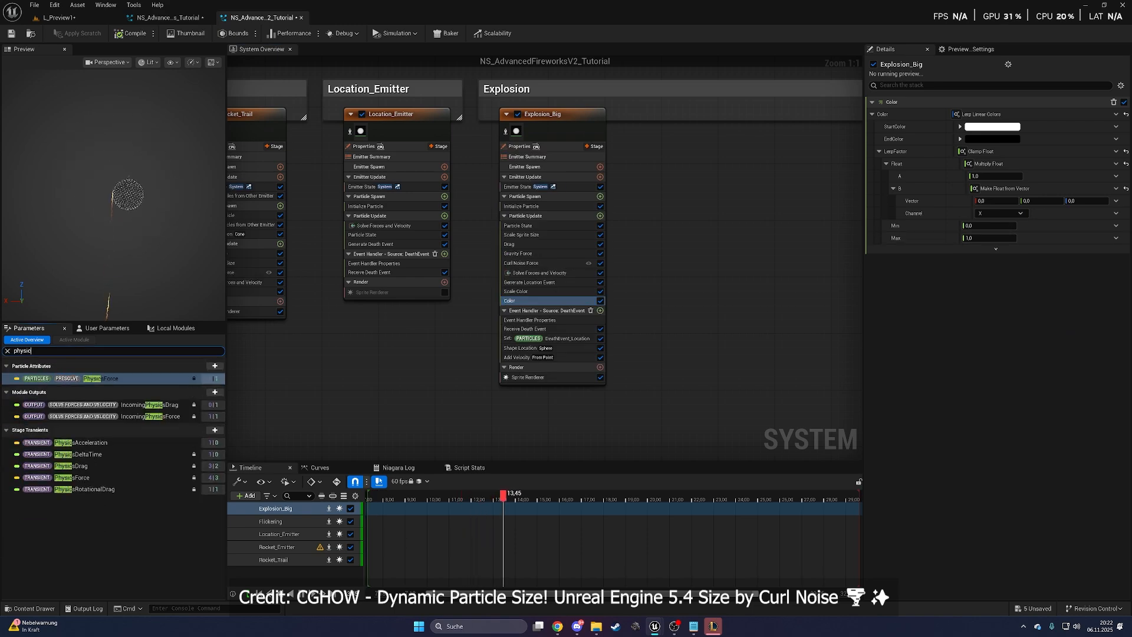
text(s)
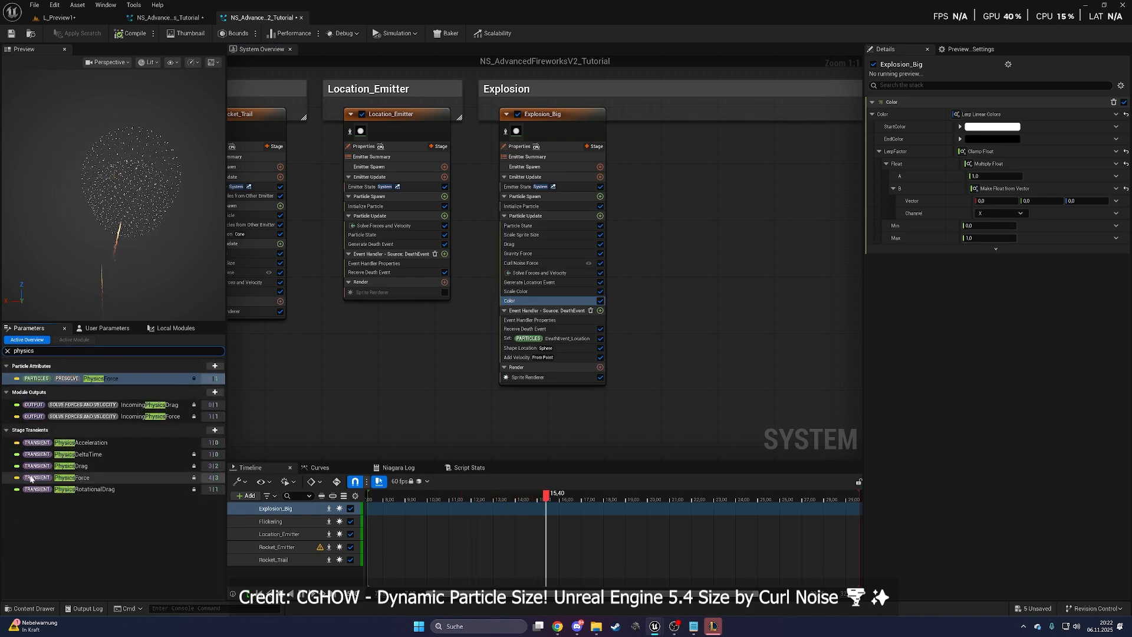
drag(31, 478, 996, 201)
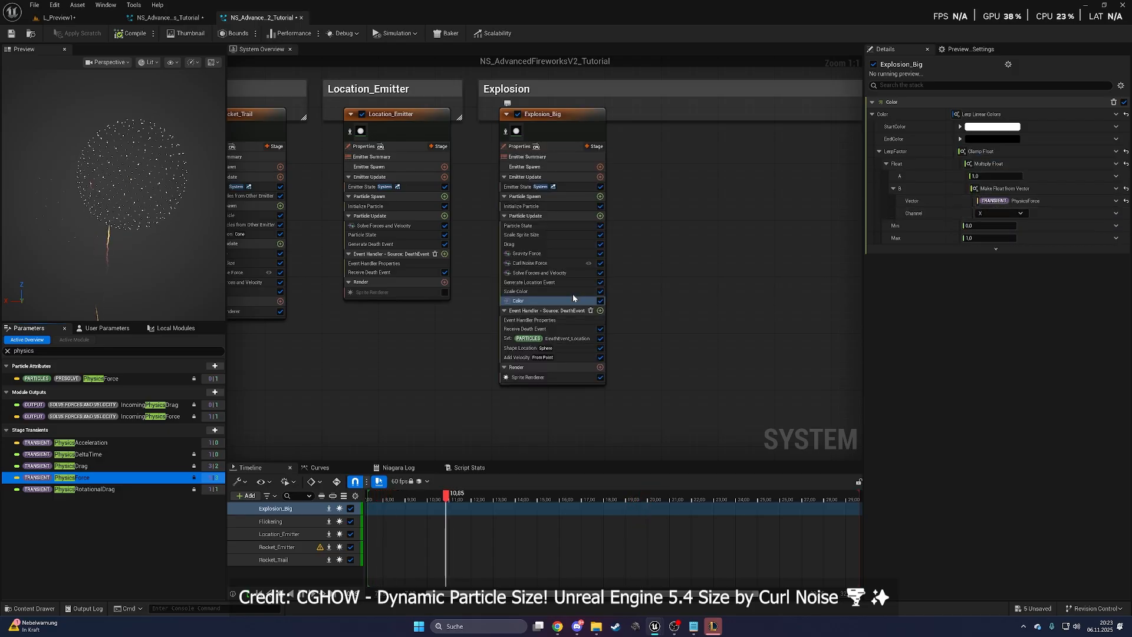
- Set the color lerp's StartColor to cyan and its EndColor to magenta
click(983, 127)
click(798, 167)
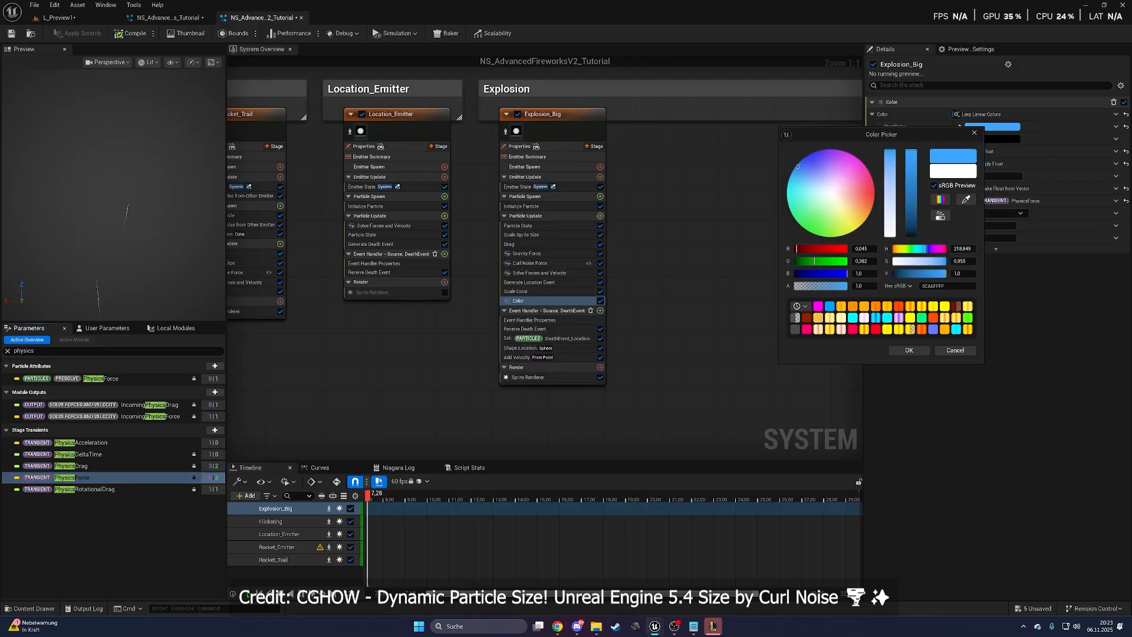
click(908, 350)
click(973, 139)
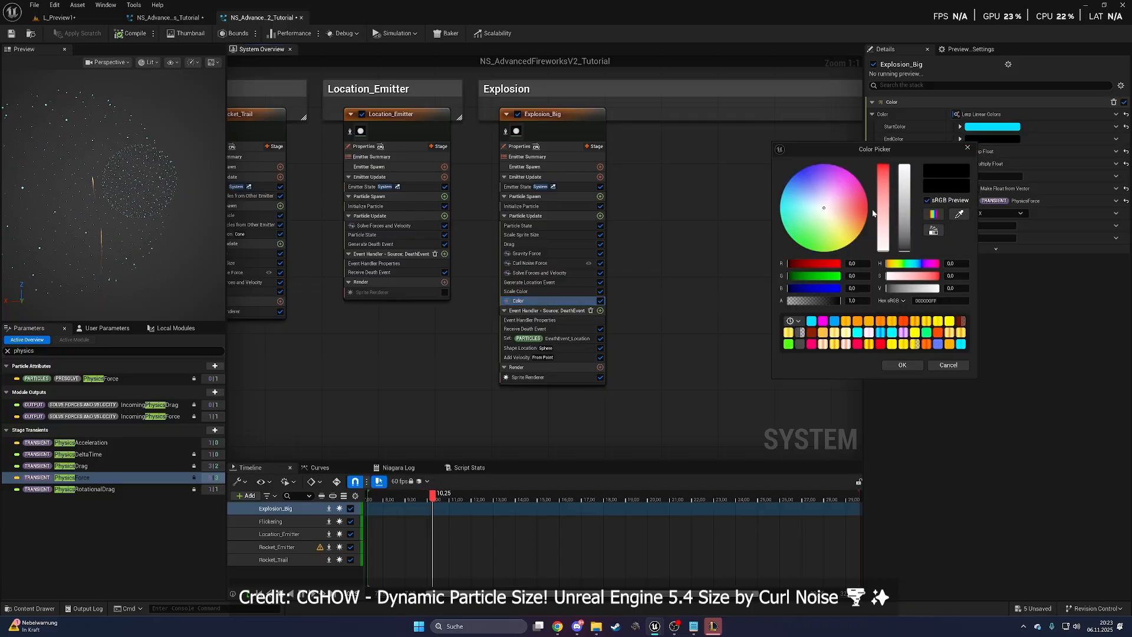
click(845, 170)
click(897, 366)
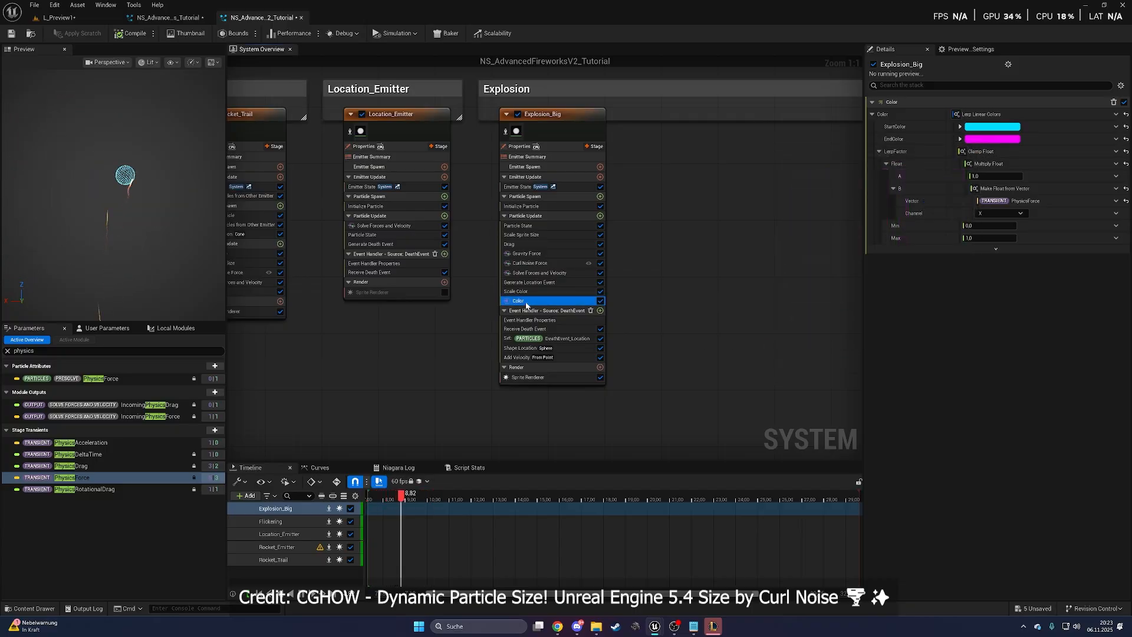
- Reorder Explosion_Big's Particle Update: Scale Color above Gravity Force, and Color between Curl Noise Force and Solve Forces and Velocity
drag(527, 295, 523, 254)
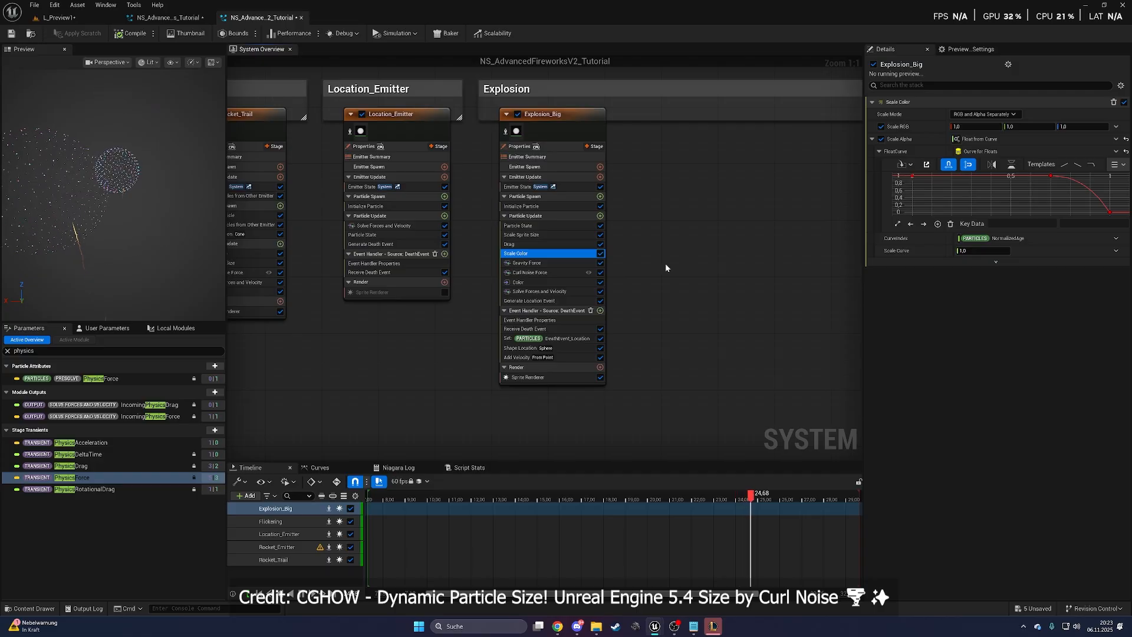
- Drive the Curl Noise Force's Noise Strength with a bell-shaped Float from Curve peaking at mid-life, with Scale Curve 50
click(531, 272)
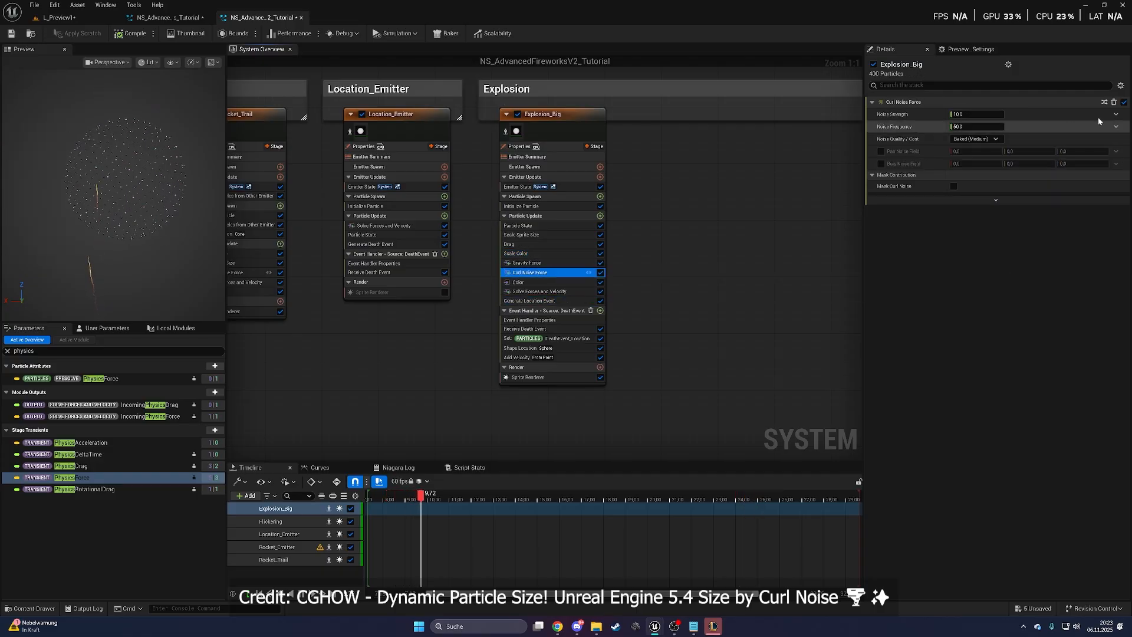
click(1115, 114)
click(973, 181)
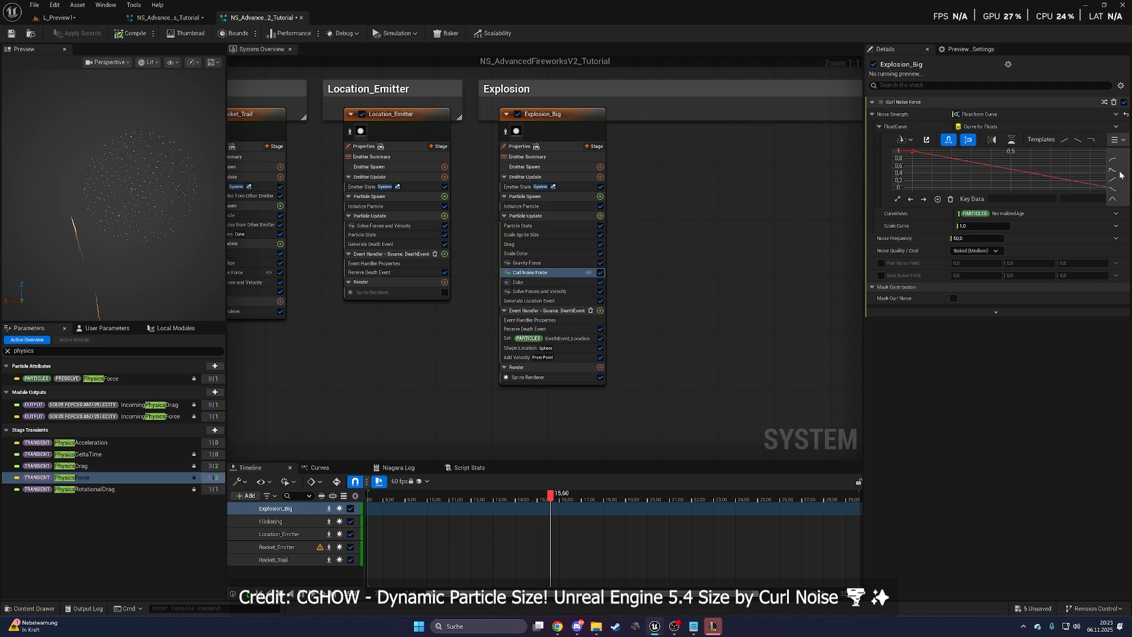
click(1112, 170)
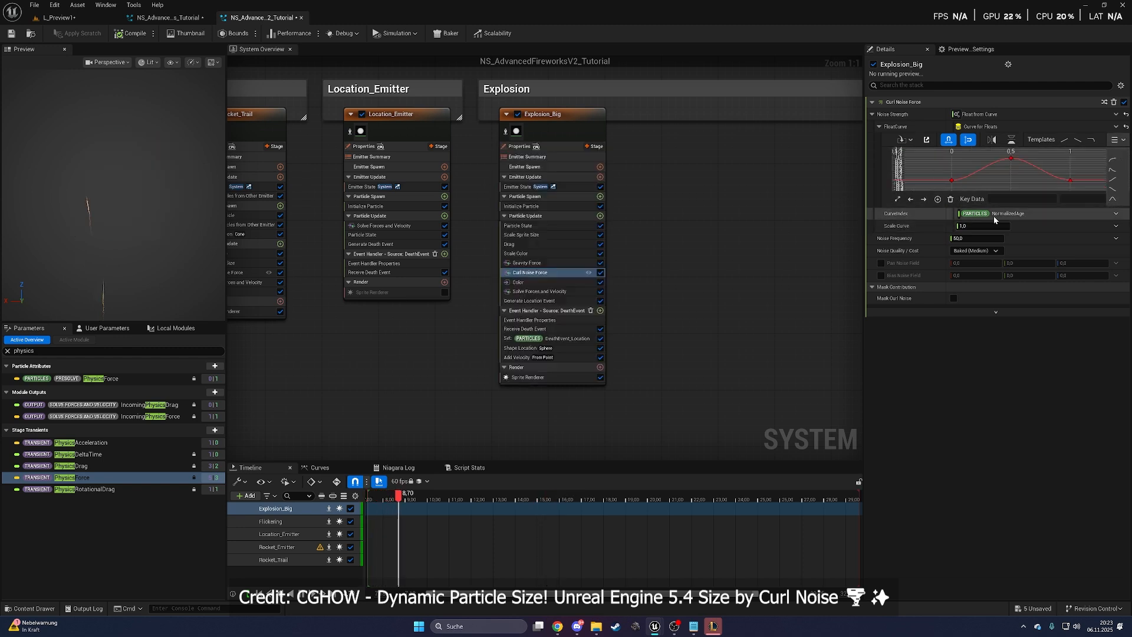
click(977, 228)
text(50)
- Drive the Curl Noise Force's Noise Frequency with a linearly rising Float from Curve and set its Scale Curve to 0.3
click(1115, 239)
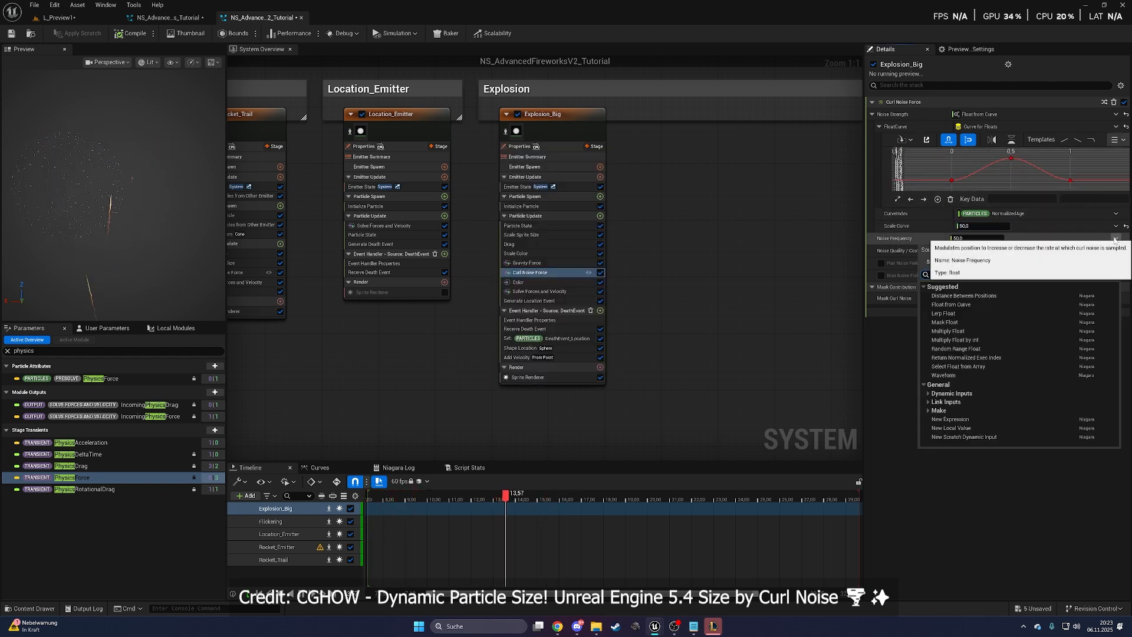
click(965, 304)
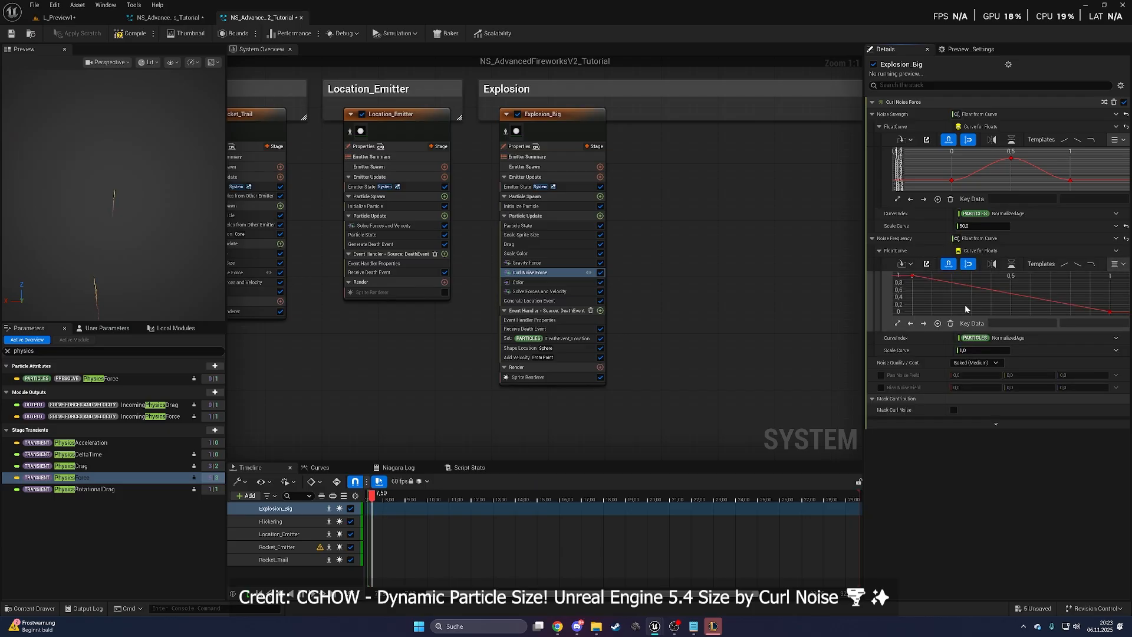
click(1064, 263)
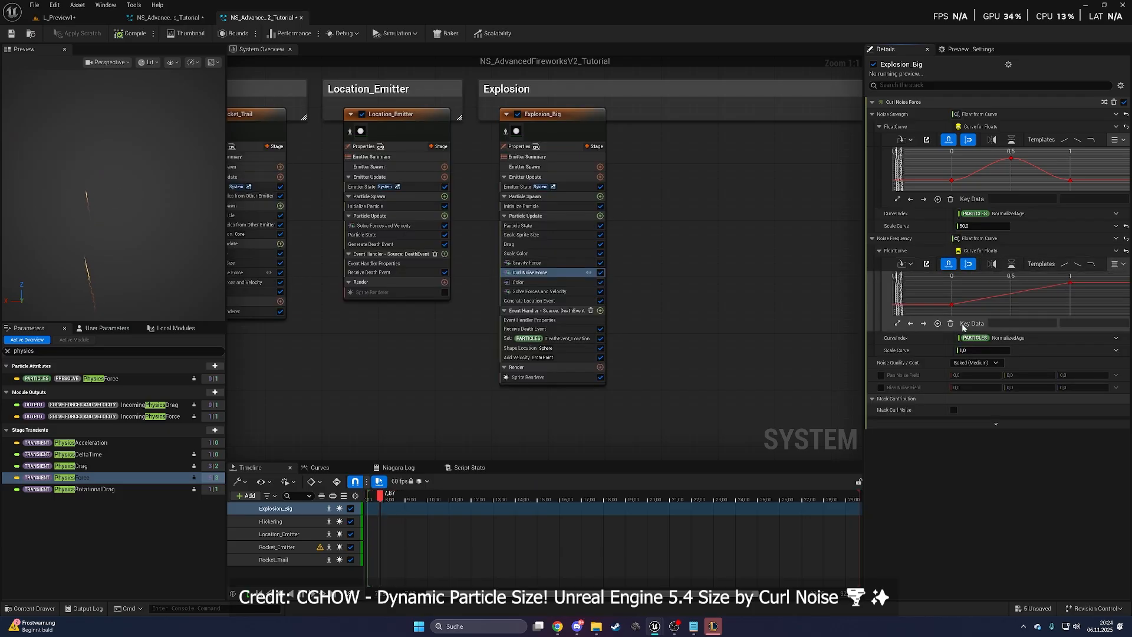
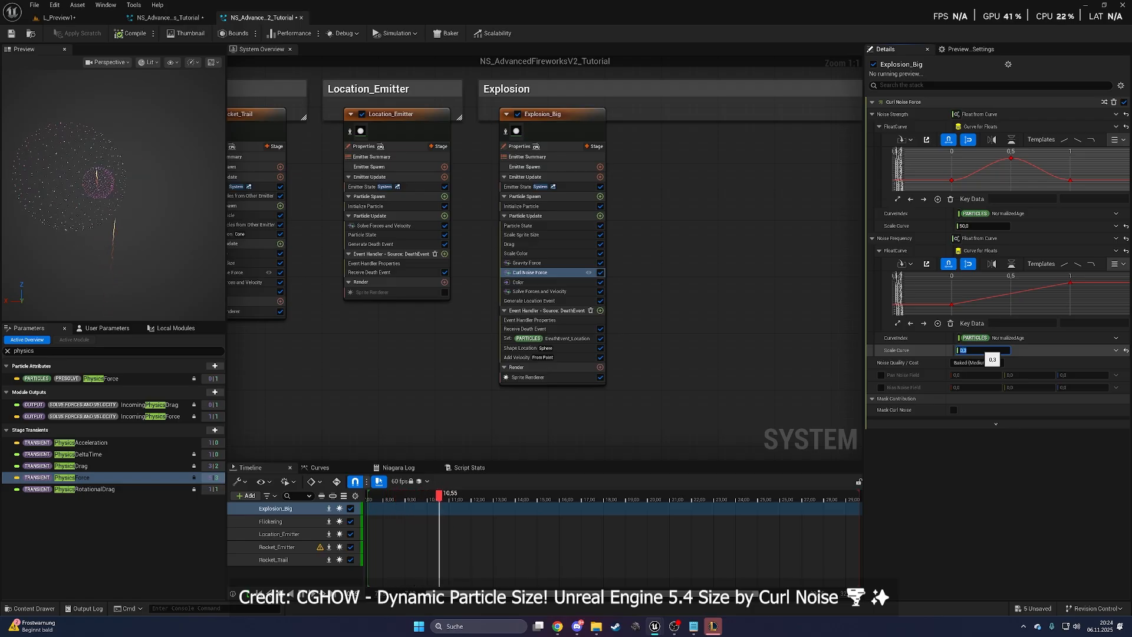
key(Return)
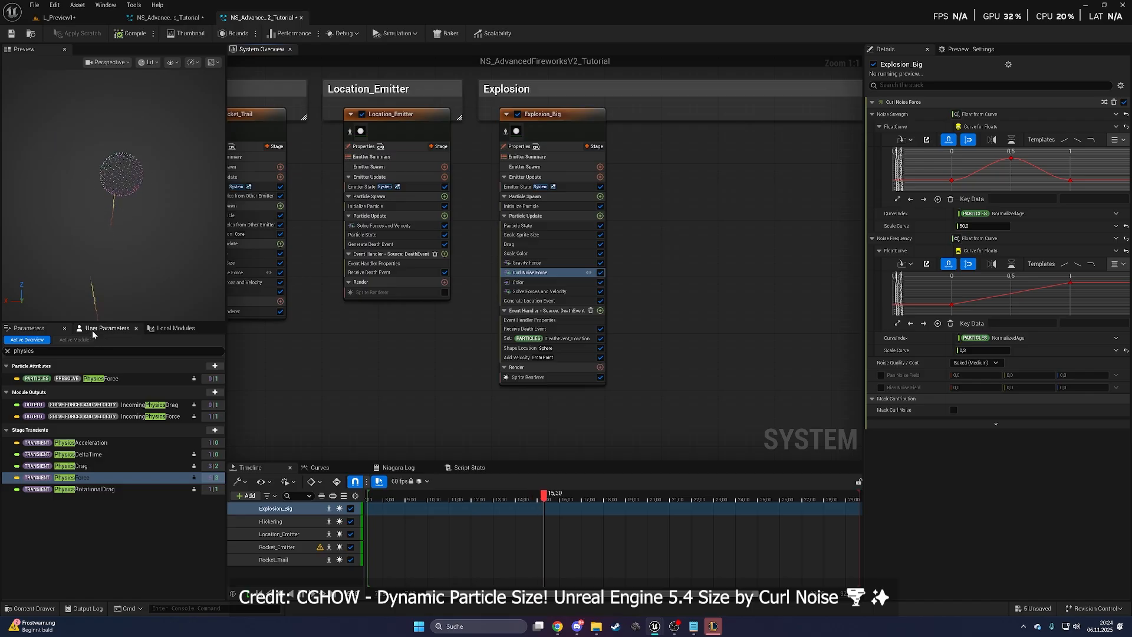
- Create a float user parameter ColorChange_Frequency with value 0.3 and link it to the Noise Frequency's Scale Curve
click(93, 330)
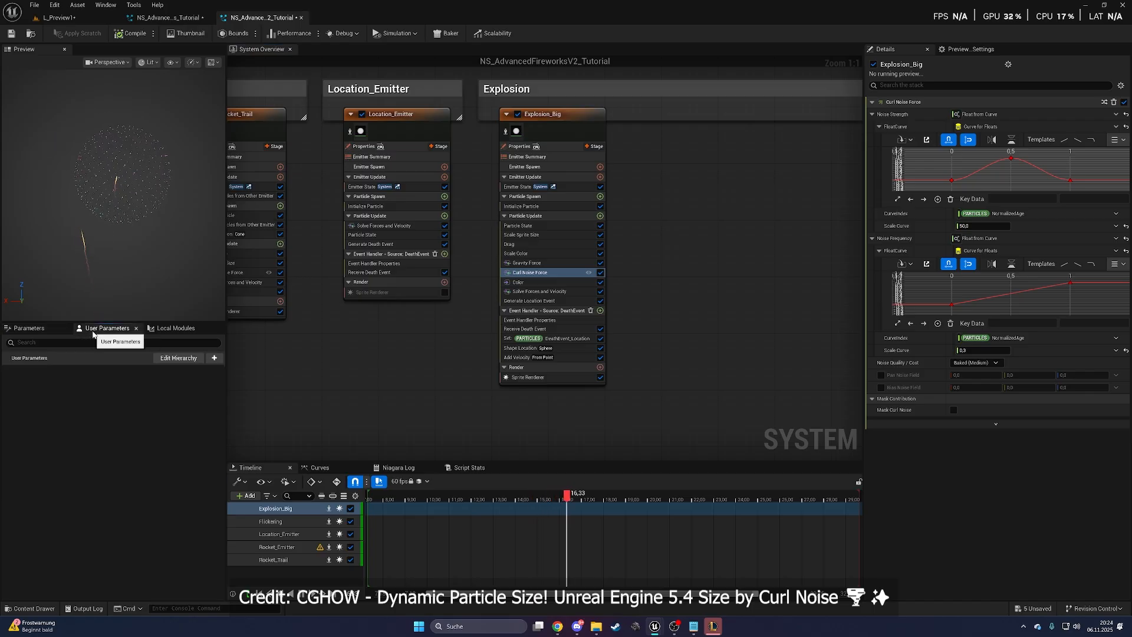
click(211, 359)
text(float)
key(Return)
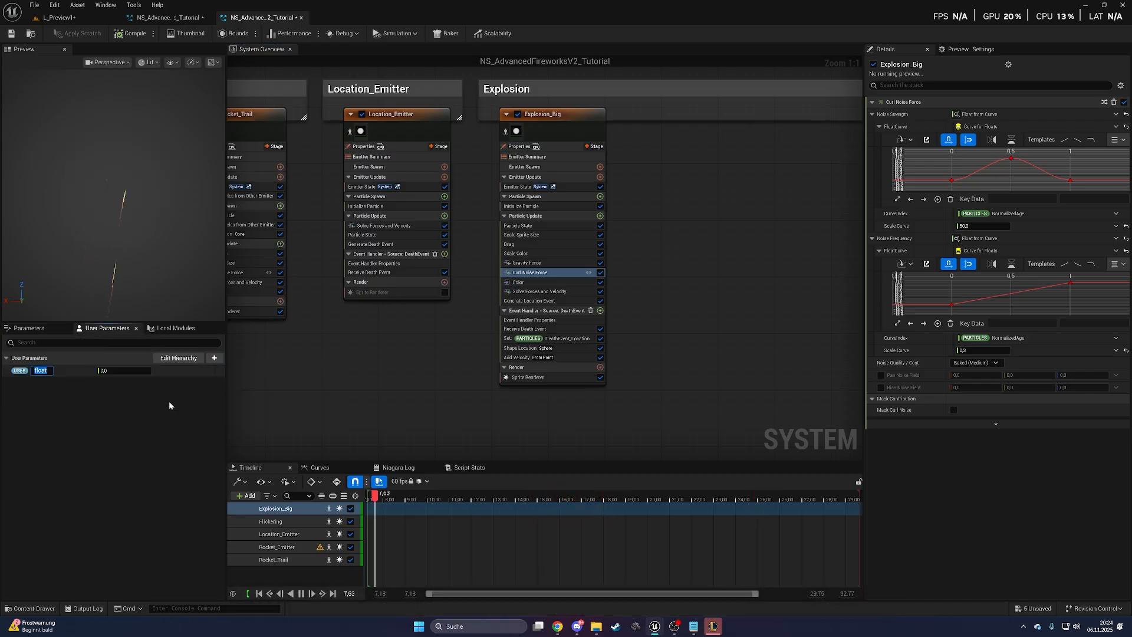
text(ColorChang)
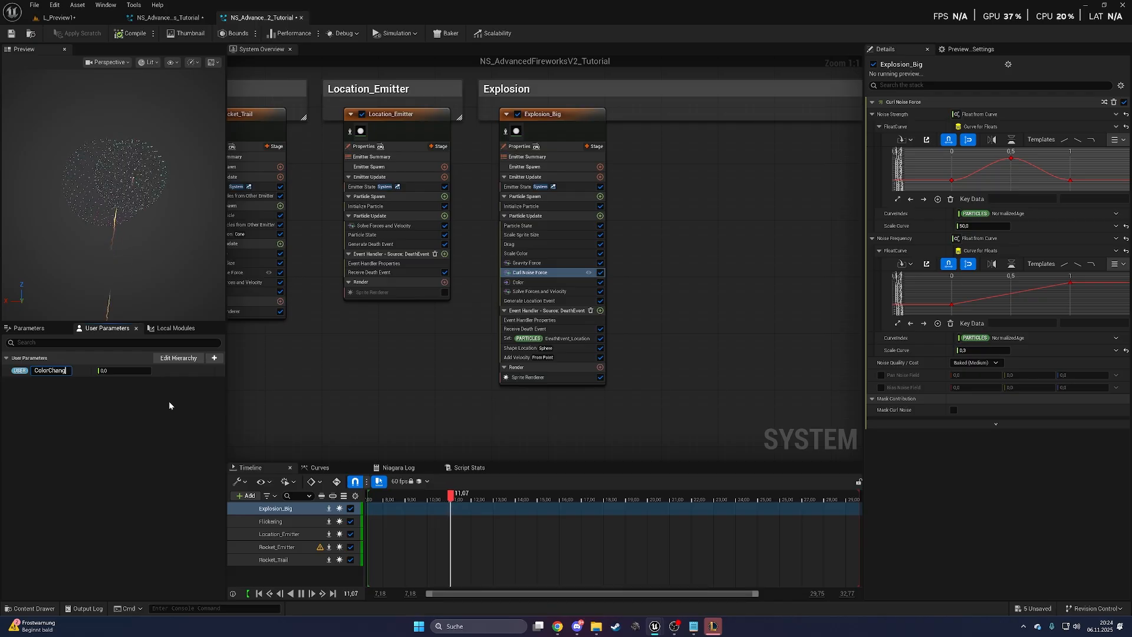
text(e_Frequen)
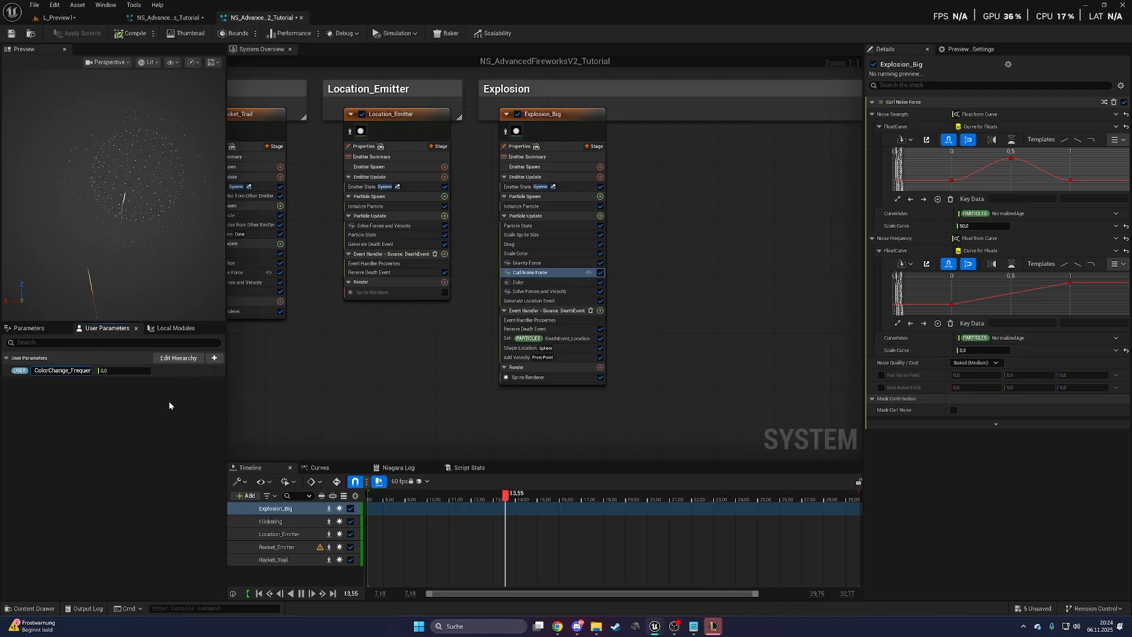
text(cy)
key(Tab)
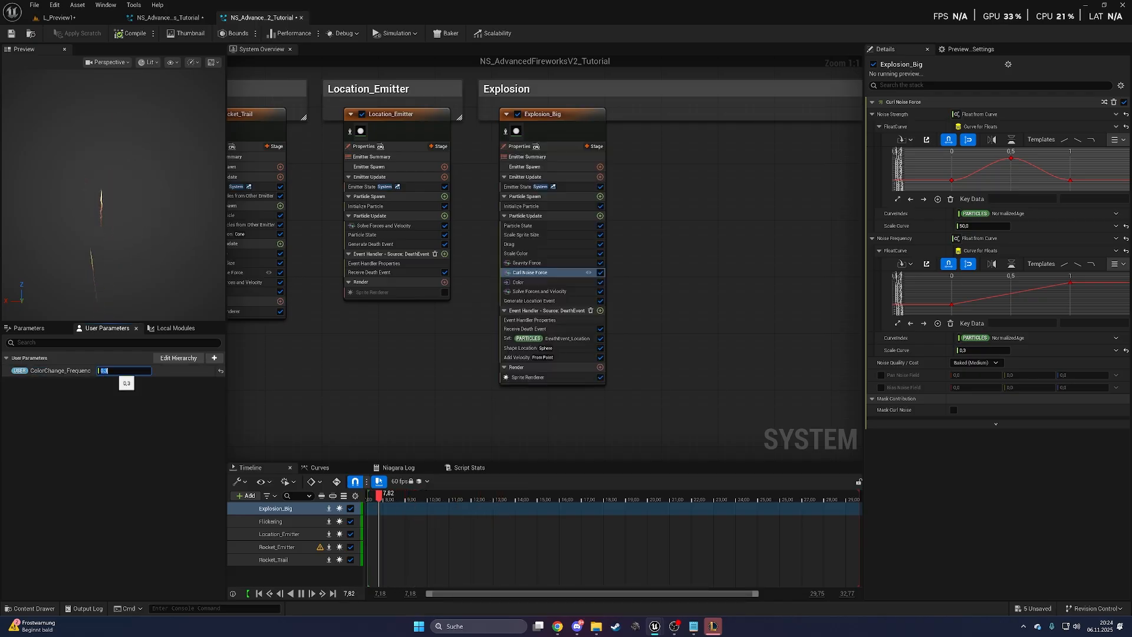
drag(22, 371, 983, 357)
- Select Explosion_Big's Color module and create a Linear Color user parameter named PrimaryColor
right_drag(550, 268, 489, 268)
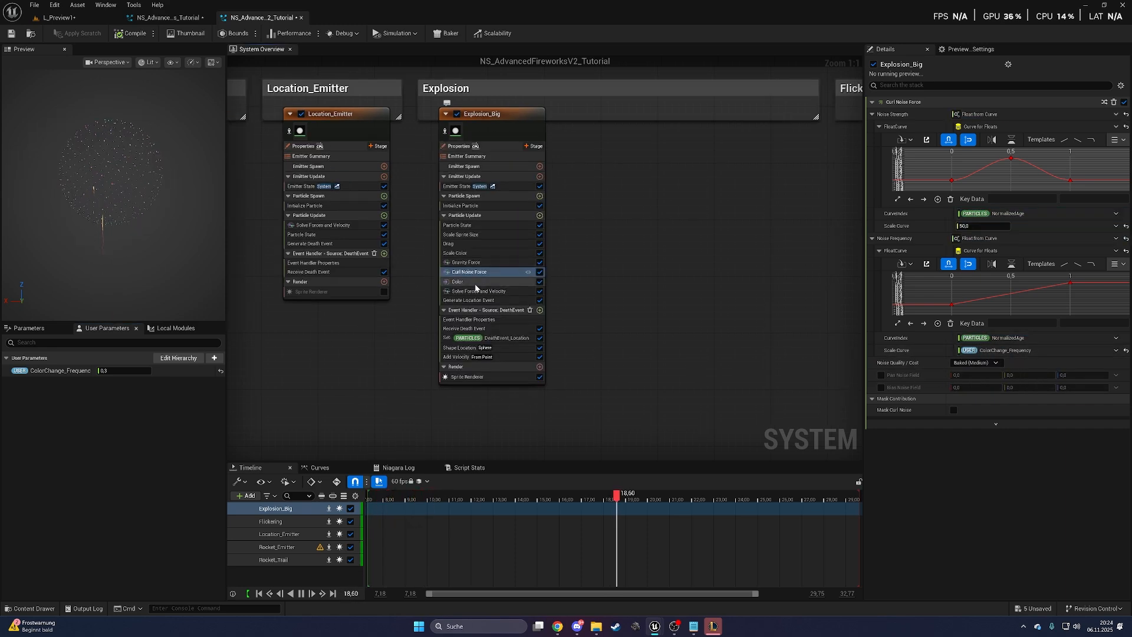
click(476, 283)
click(219, 359)
text(linear)
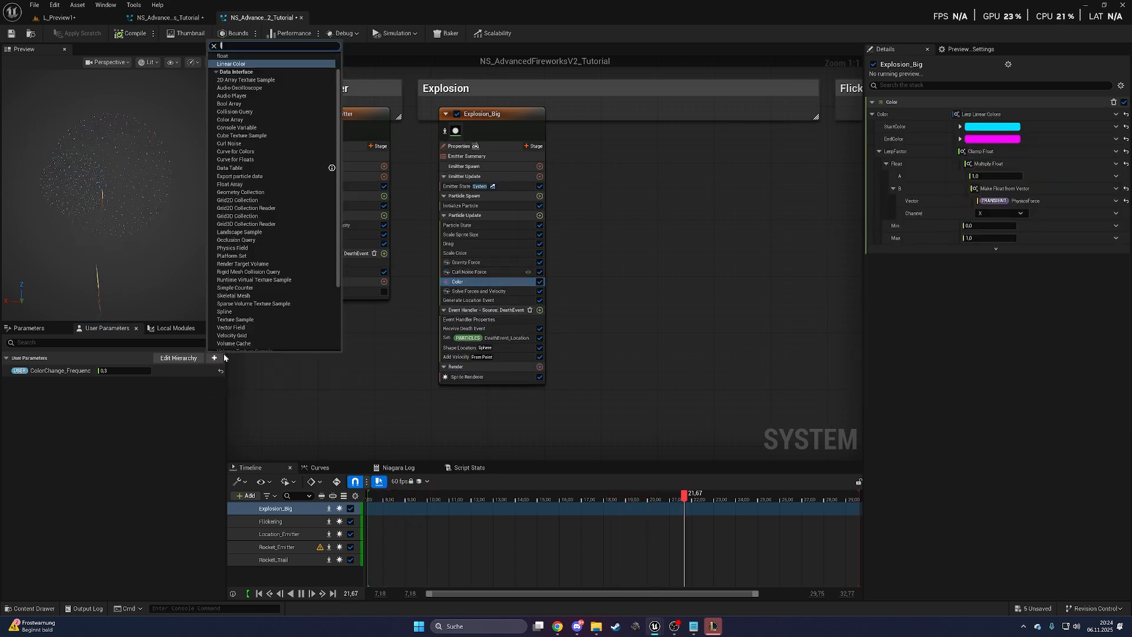
key(Return)
text(P)
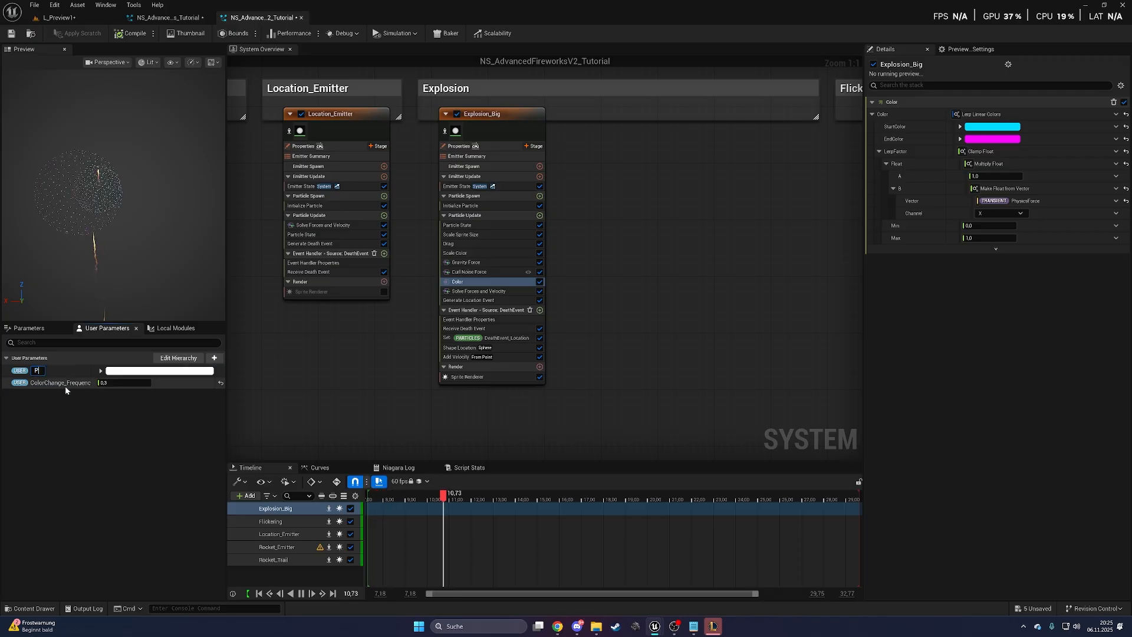
text(rimaryColor)
key(Return)
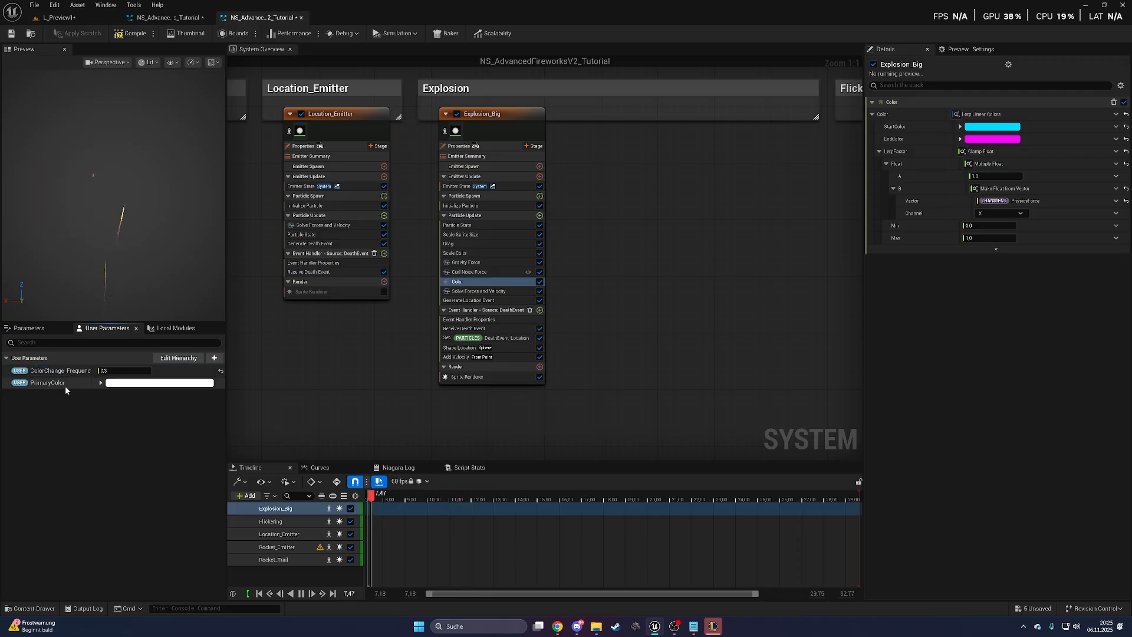
- Duplicate the PrimaryColor user parameter and name the copy SecondaryColor
right_click(54, 385)
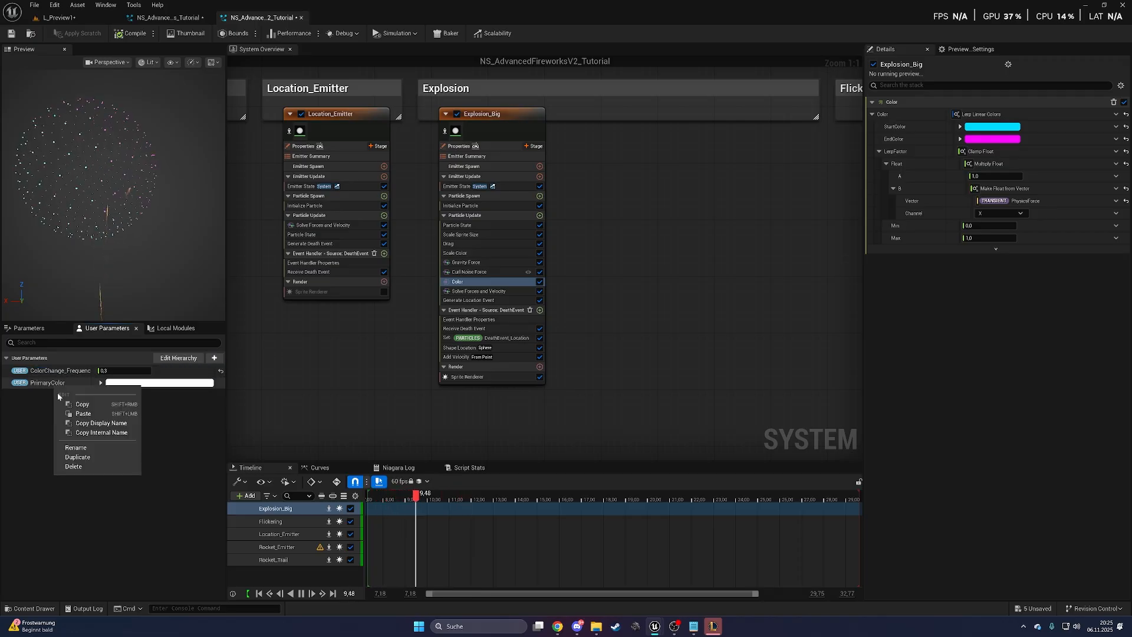
click(69, 422)
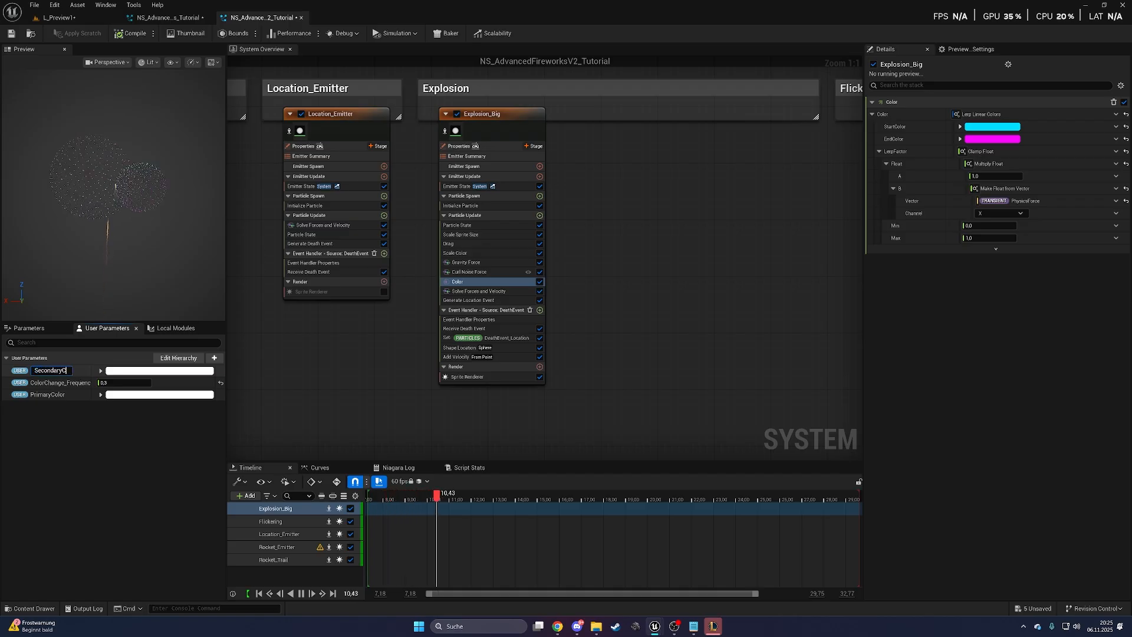
key(Return)
- Set PrimaryColor to cyan and SecondaryColor to purple, each with a color Value of 10
click(141, 383)
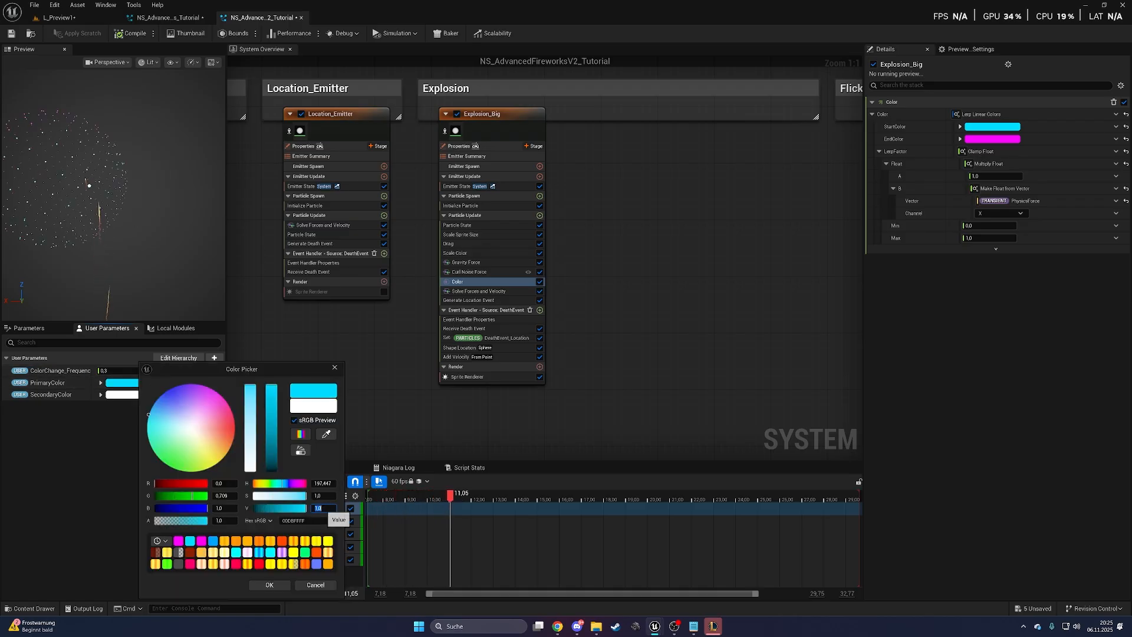
text(10)
key(Return)
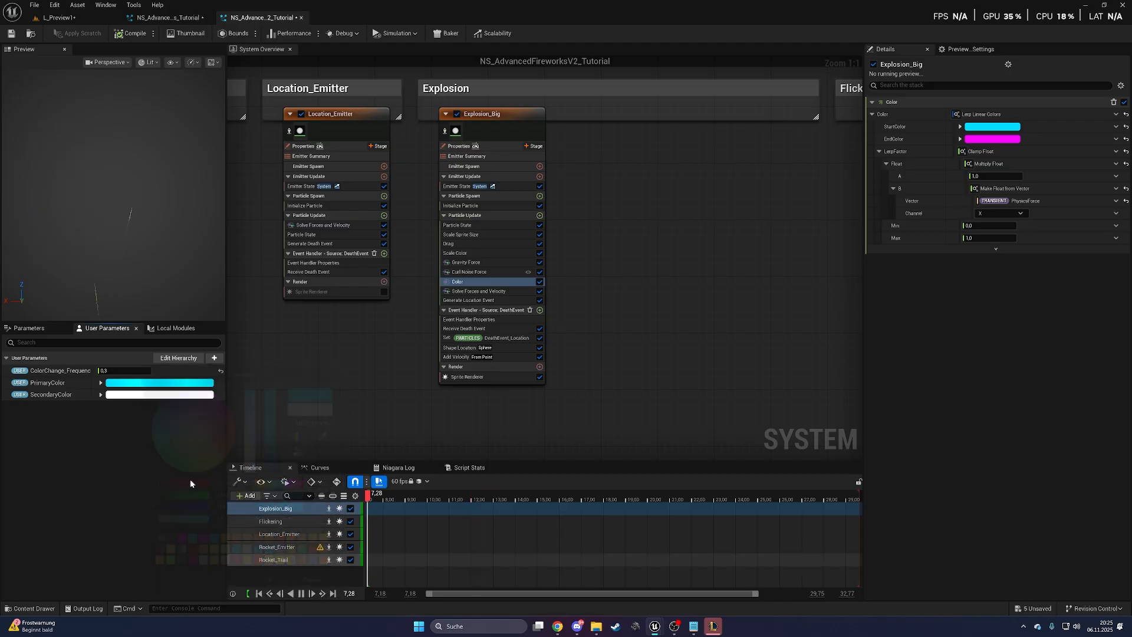
click(122, 394)
click(315, 508)
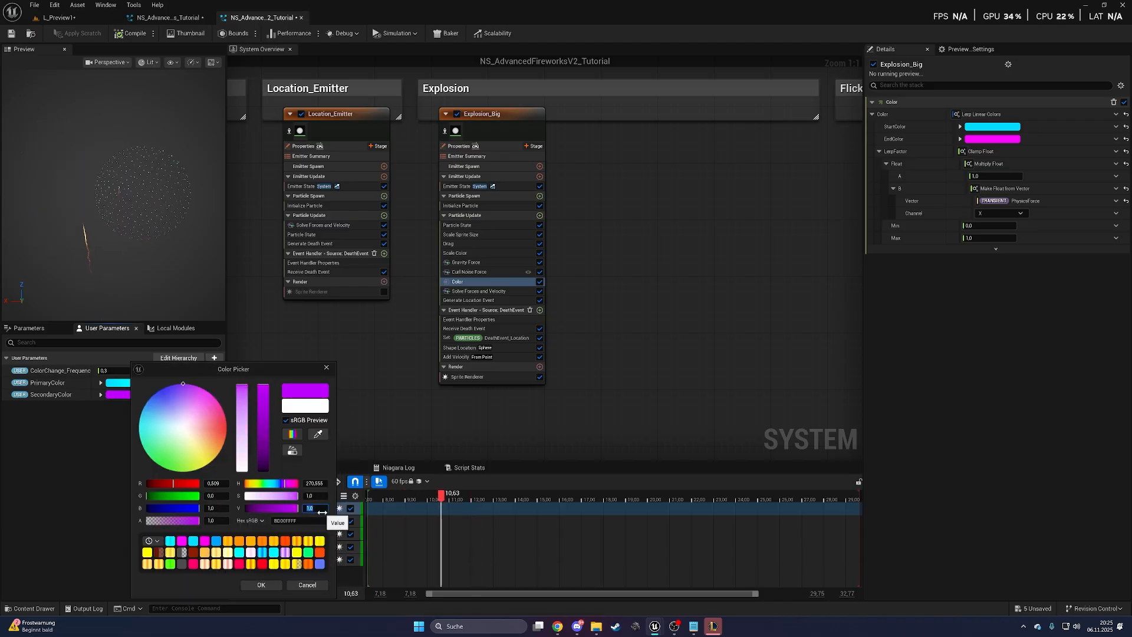
click(264, 585)
- Link the Color module's StartColor to PrimaryColor and EndColor to SecondaryColor, and change SecondaryColor to red
drag(47, 384, 992, 127)
drag(47, 394, 985, 140)
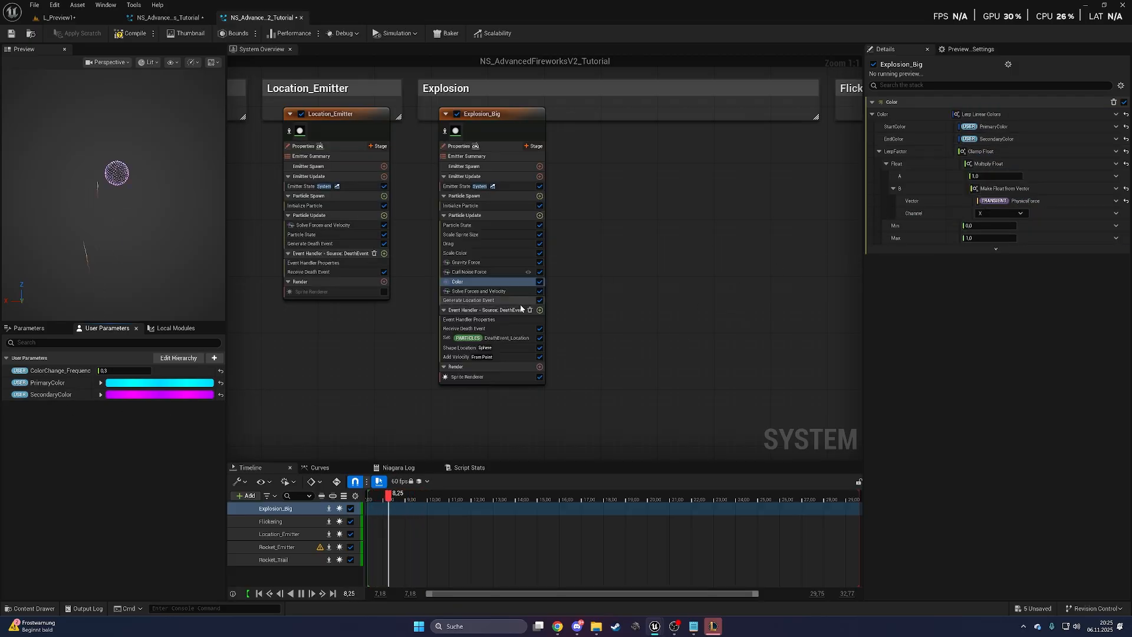
click(177, 394)
drag(222, 405, 281, 428)
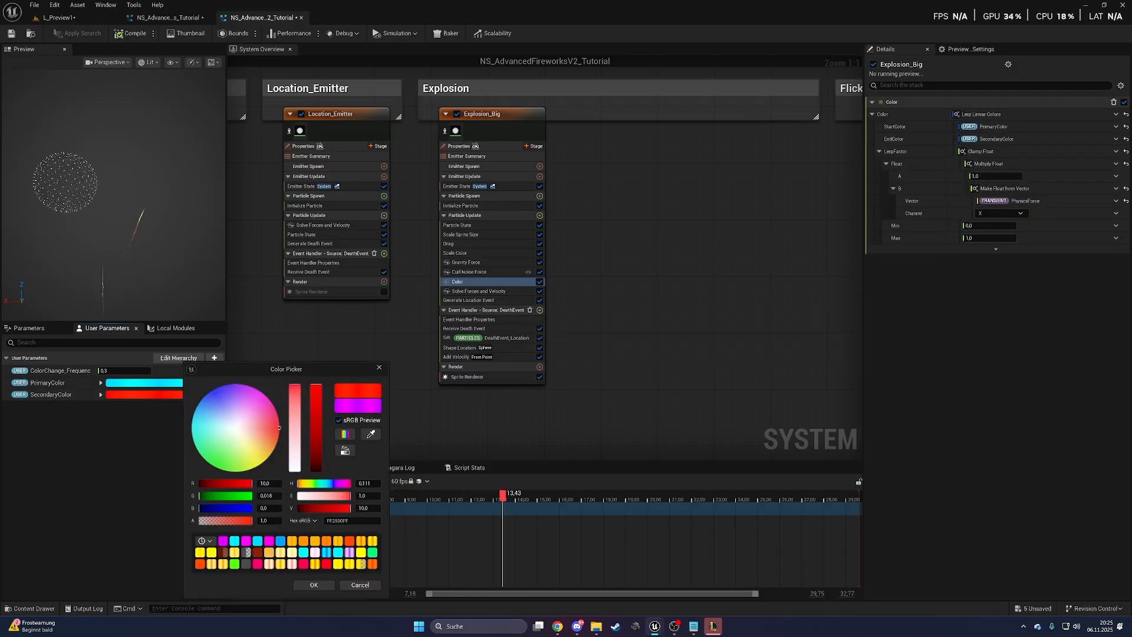
click(311, 587)
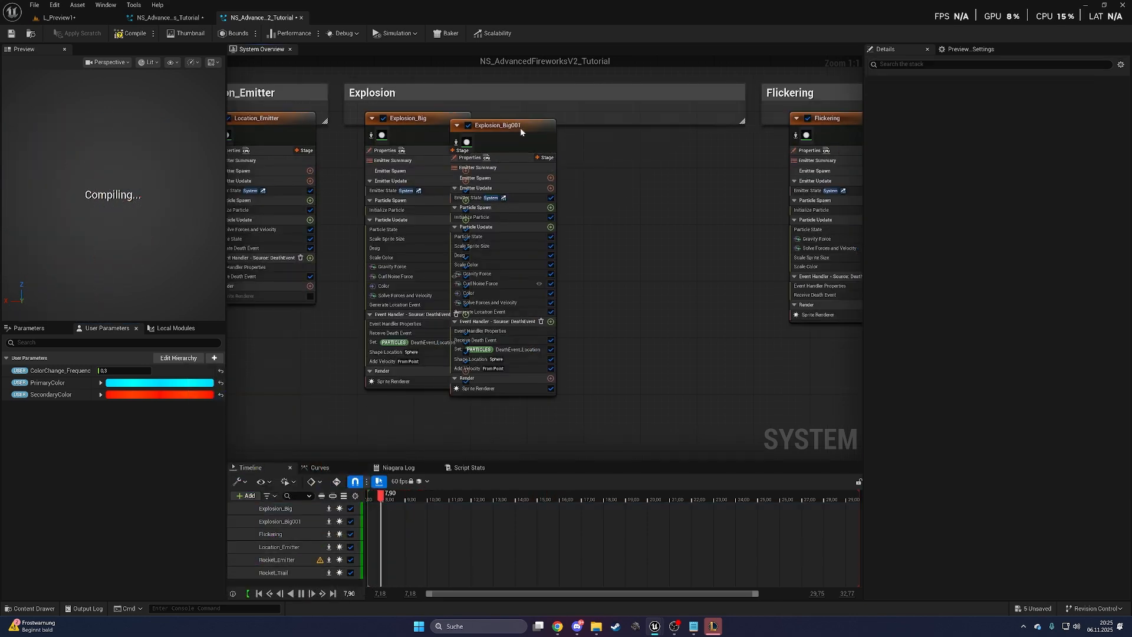
- Place the copy of Explosion_Big beside the original and drive its Drag with a falling Float from Curve, Scale Curve 1.5
drag(520, 128, 532, 125)
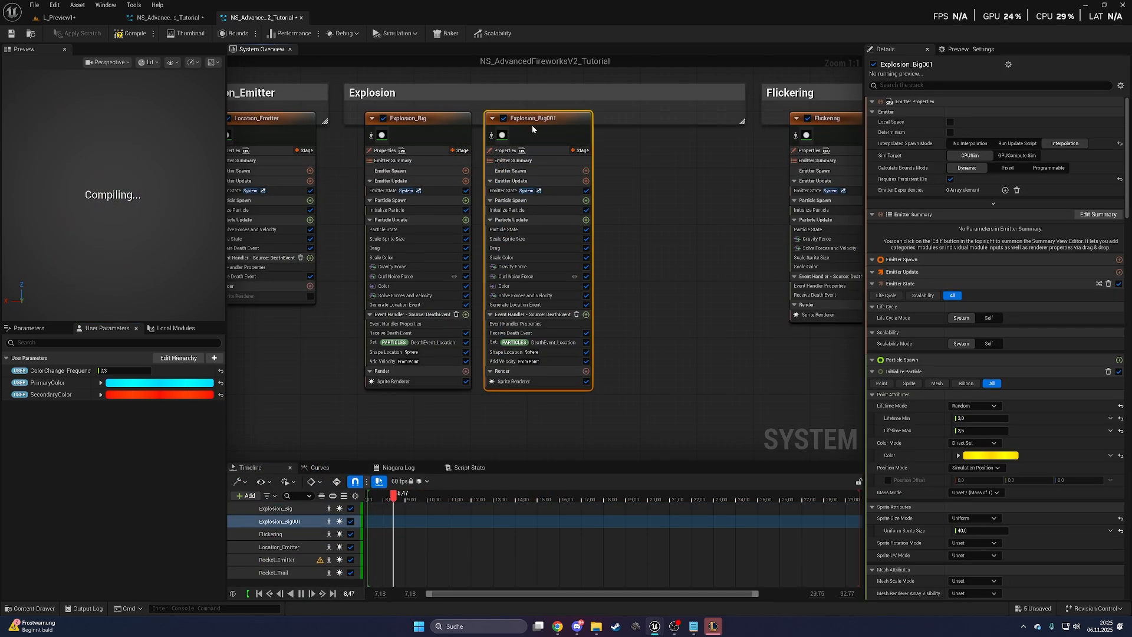
click(543, 249)
click(1113, 113)
text(float)
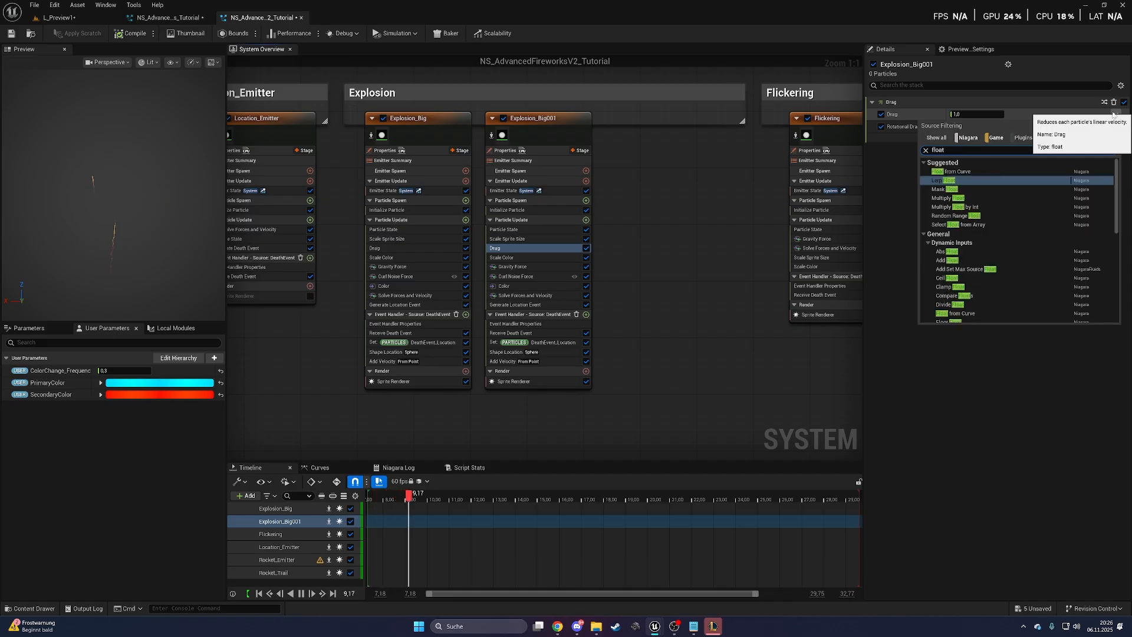
key(Up)
key(Return)
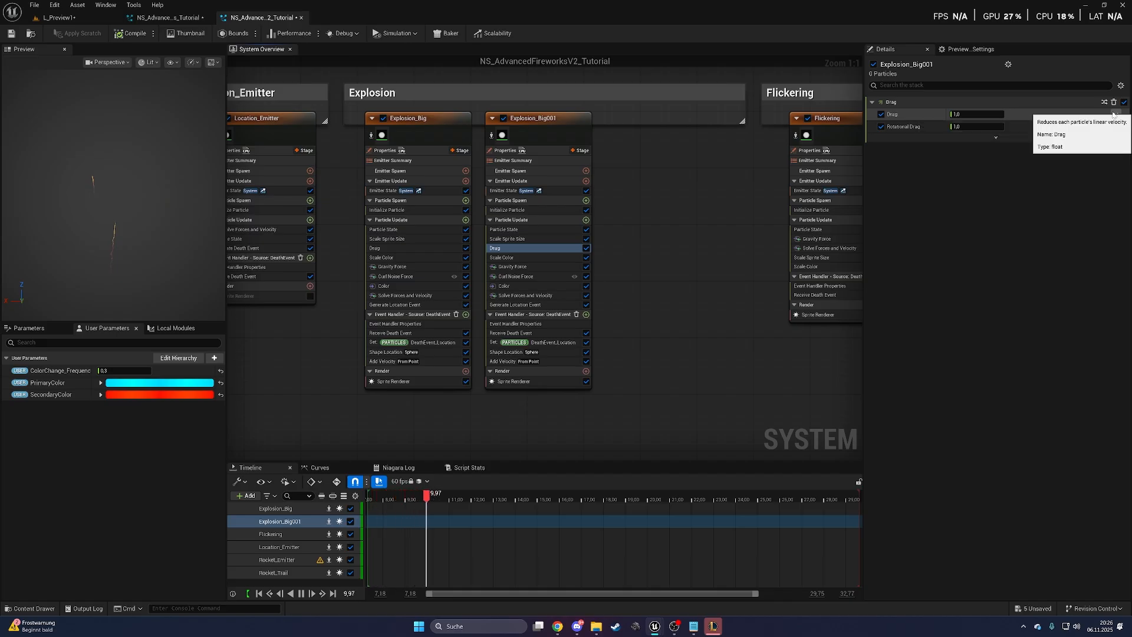
click(983, 225)
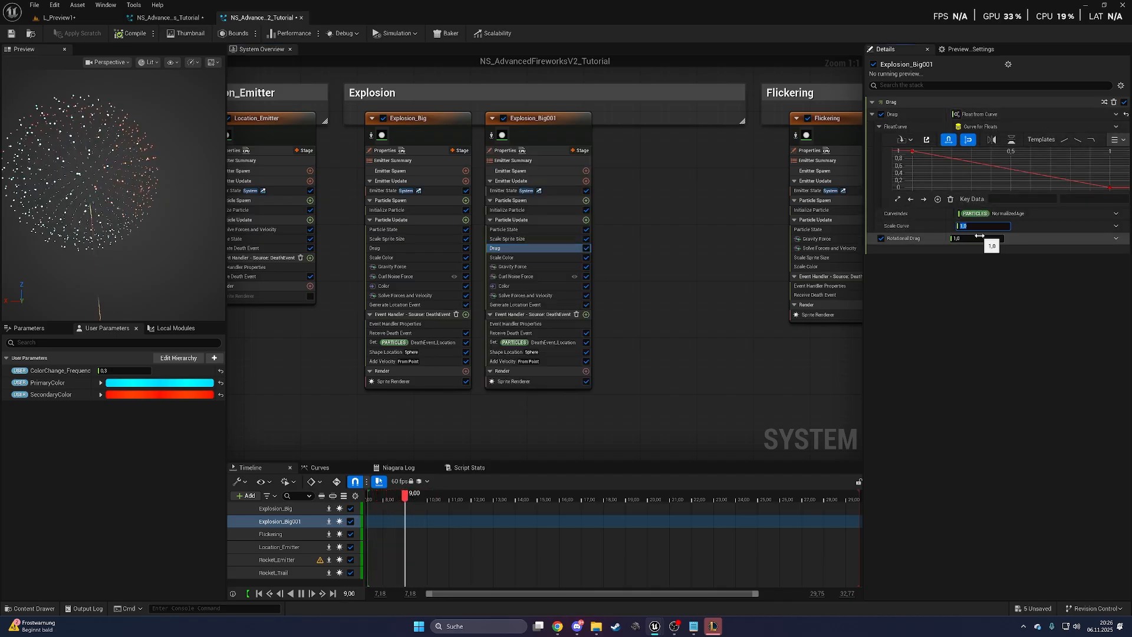
key(Return)
- Set the copied emitter's Add Velocity speed to 2500 and rename the emitter Explosion_Mid
click(507, 361)
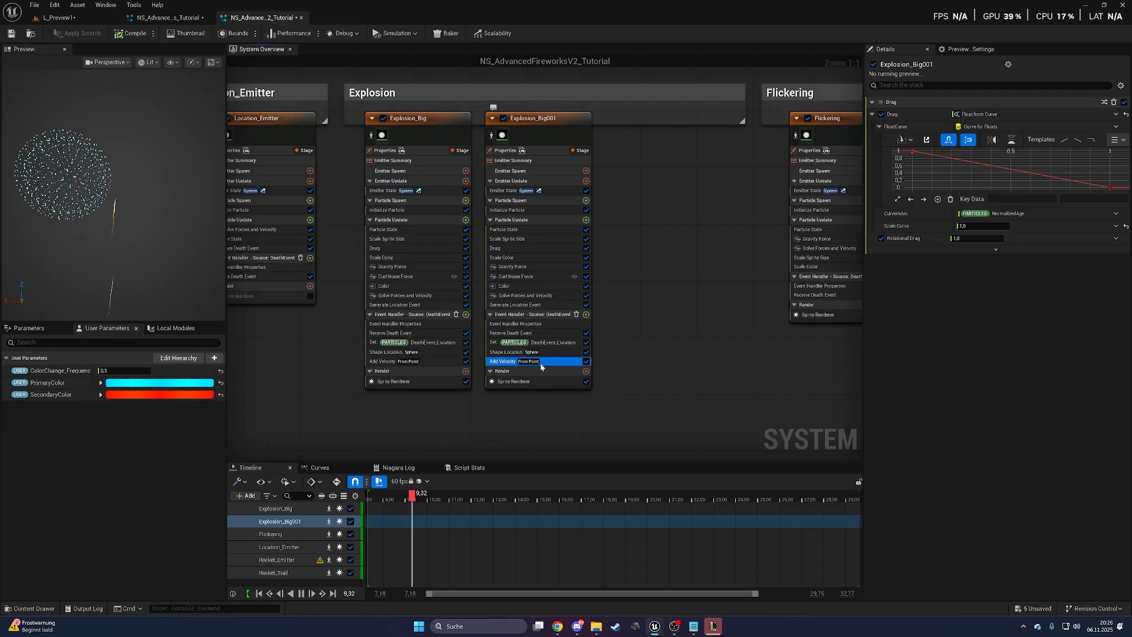
click(991, 126)
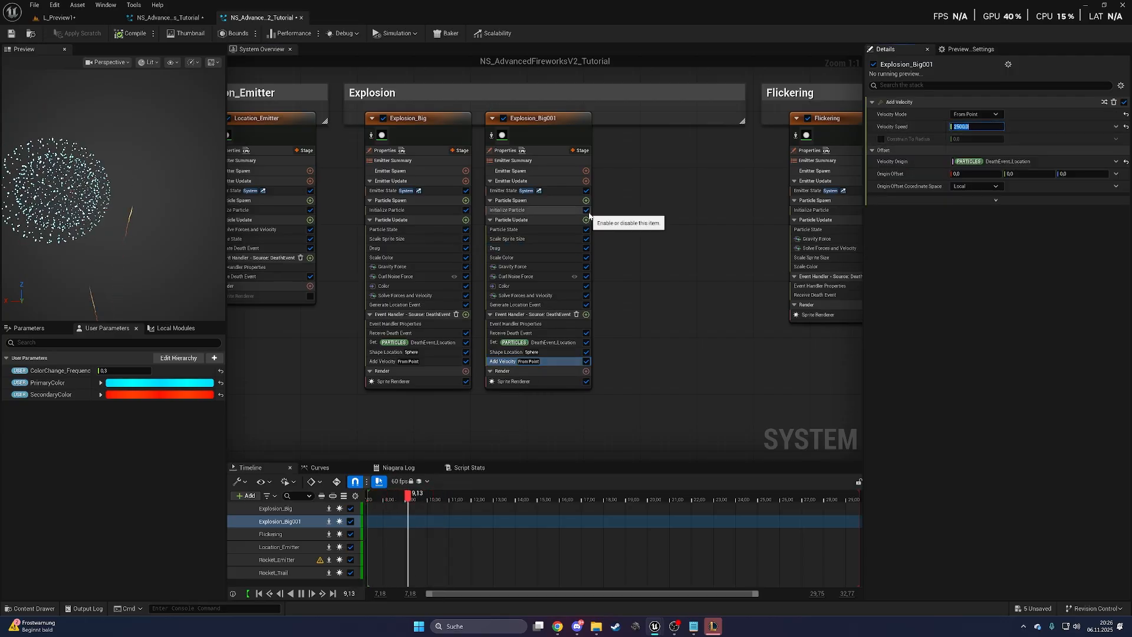
right_drag(587, 217, 533, 219)
double_click(485, 119)
text(Explosion_Mid)
key(Return)
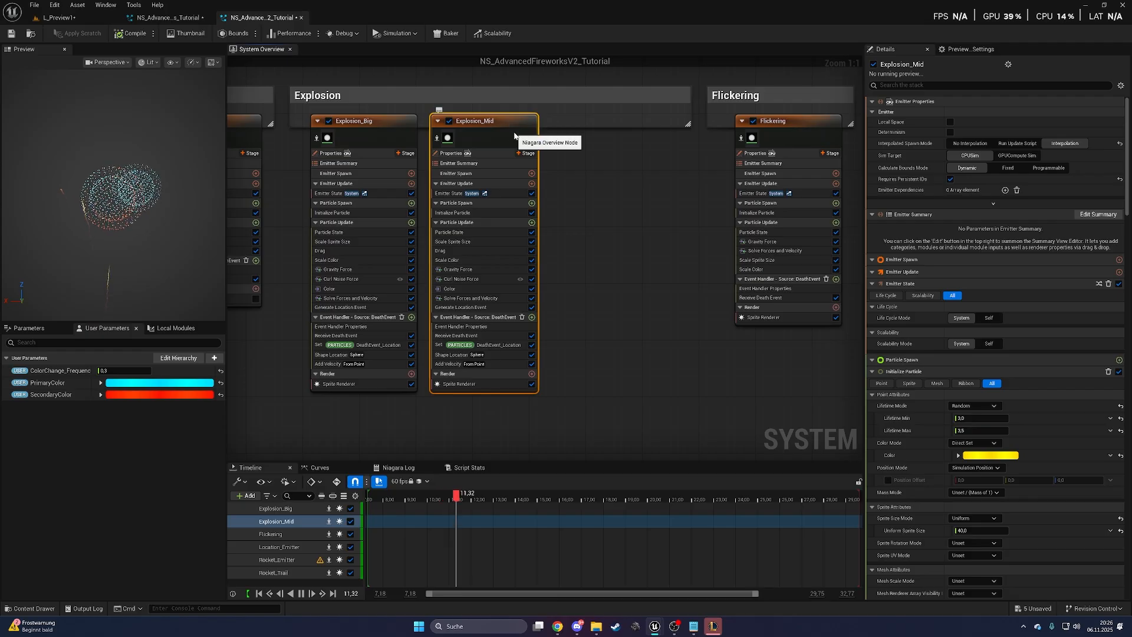
- Duplicate Explosion_Mid, place the copy beside it and rename it Explosion_Small
key(ctrl+d)
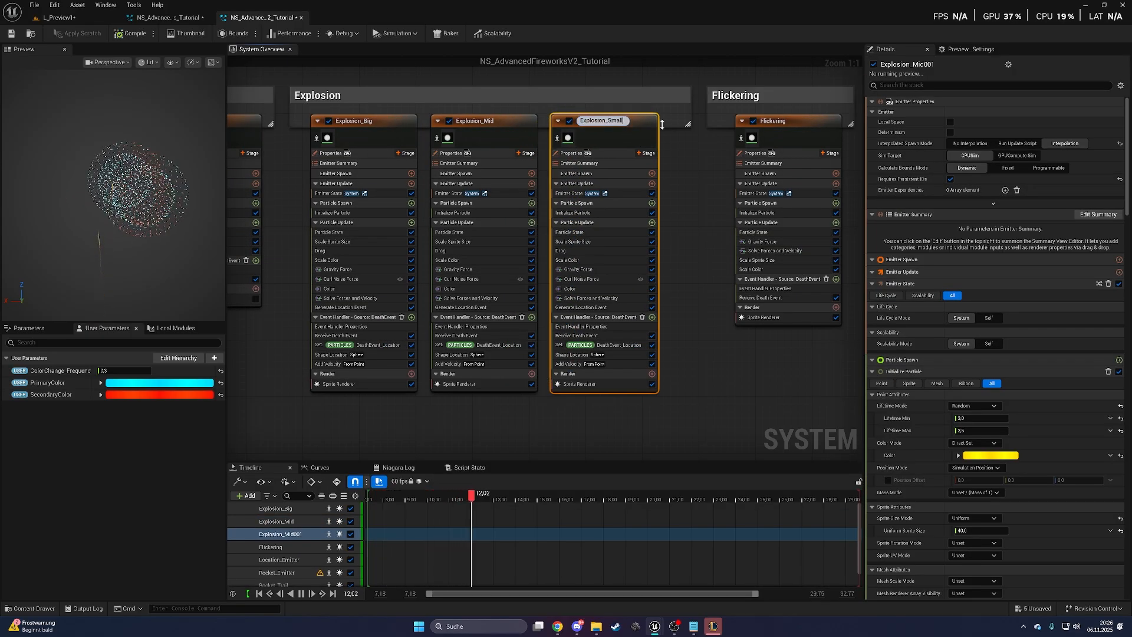
key(Return)
- Check Explosion_Small's Drag curve scale and set its Add Velocity speed to 2000
click(625, 250)
click(981, 226)
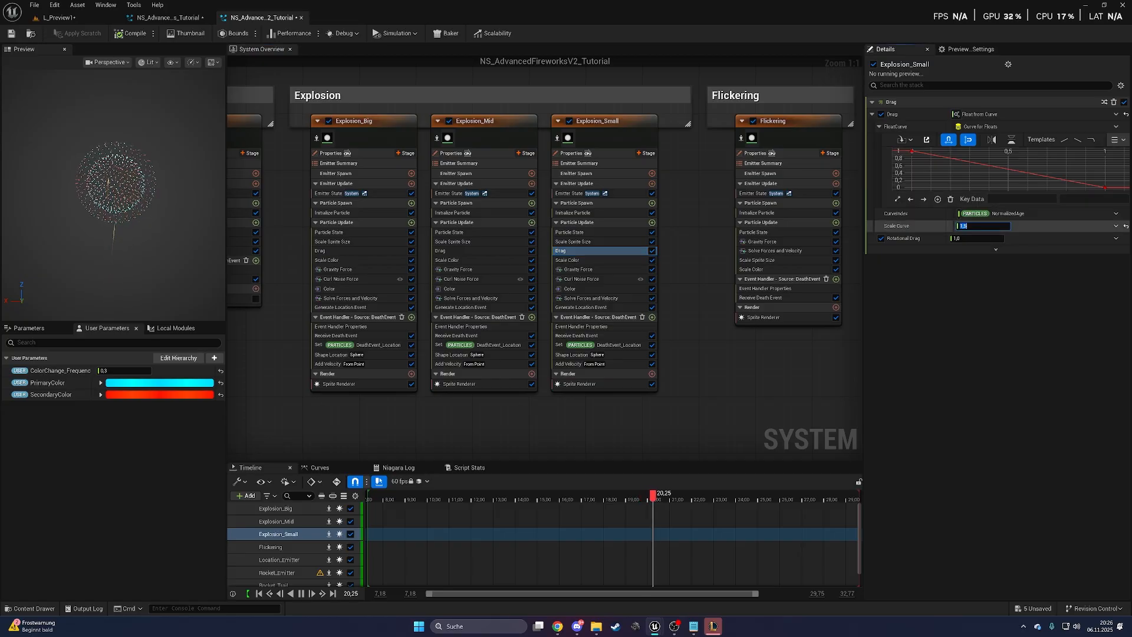
click(569, 364)
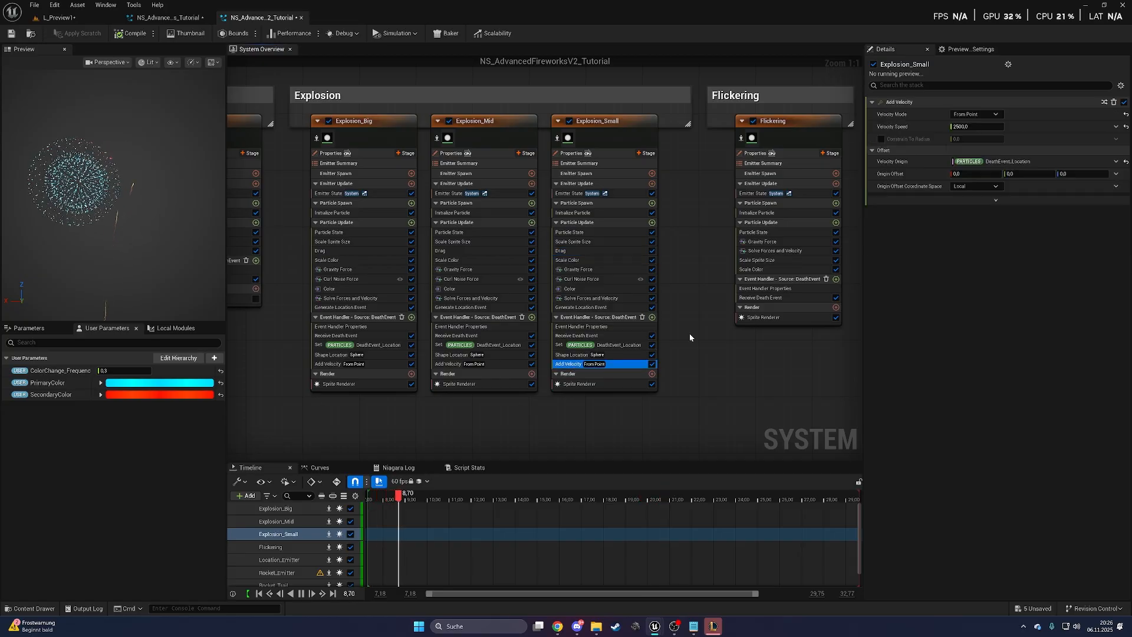
click(974, 126)
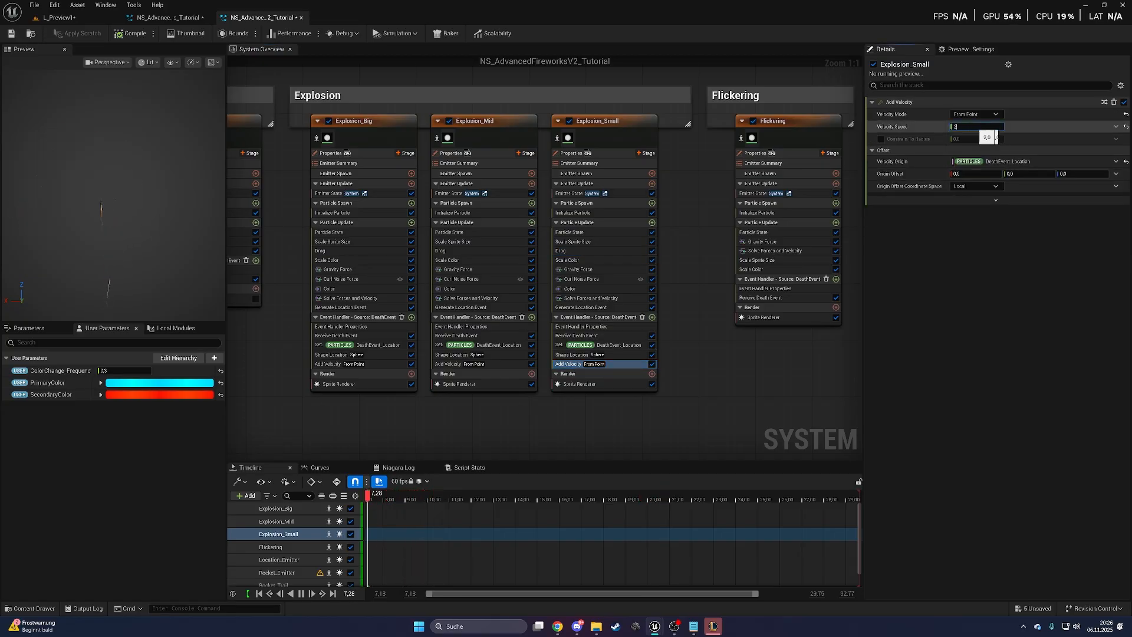
key(Return)
- Delete the Flickering emitter together with its comment box
scroll(673, 319, down, 2)
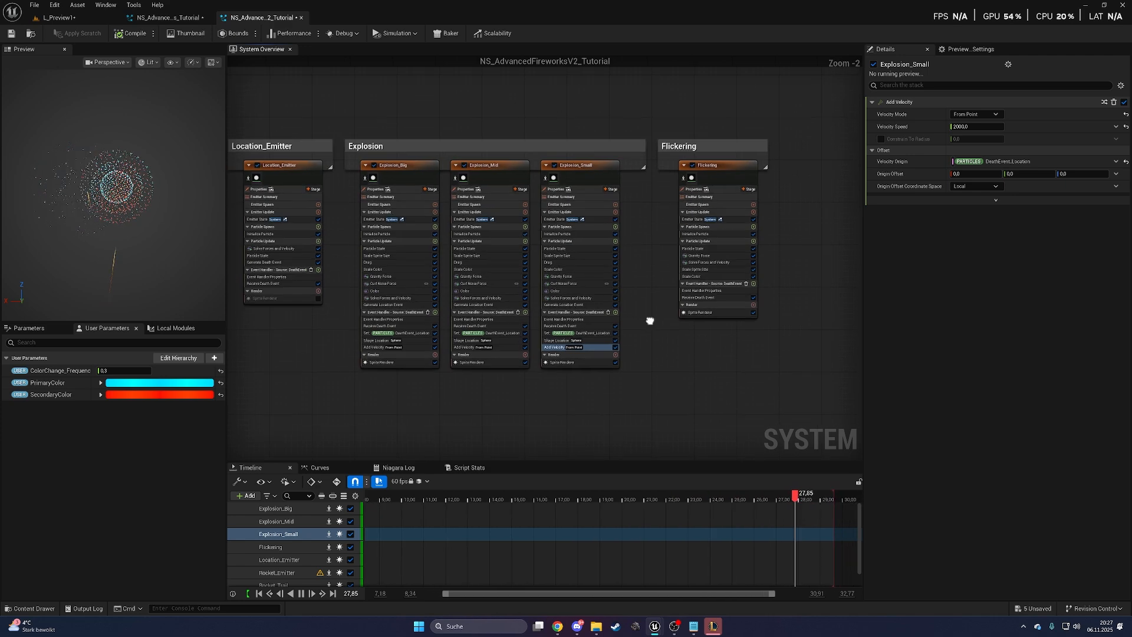
click(718, 171)
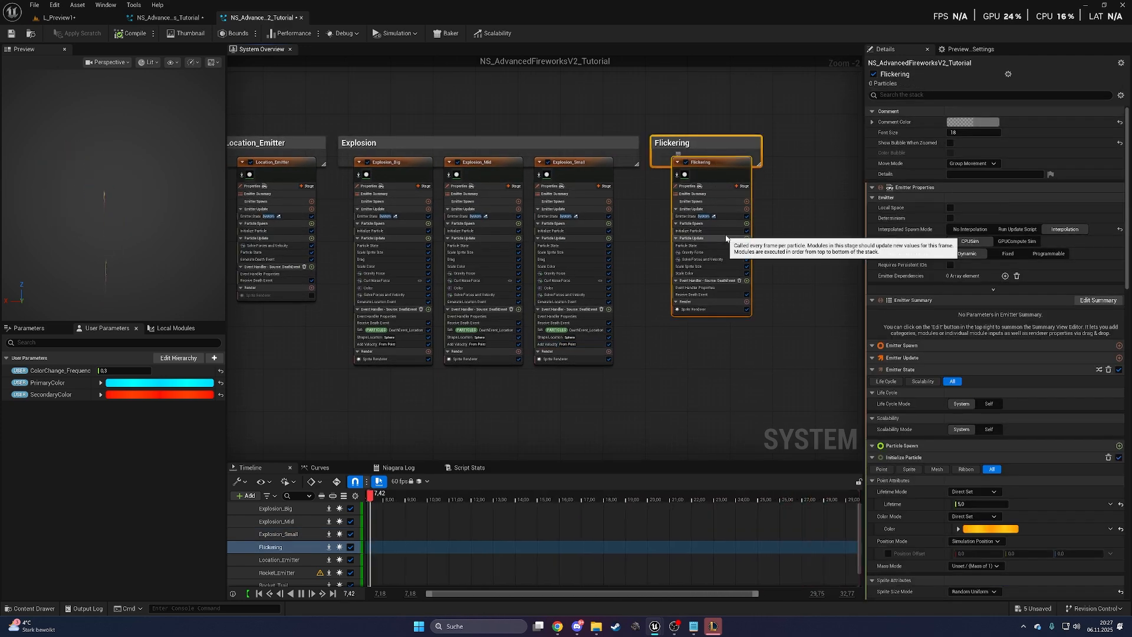
key(Delete)
- Paste a copy of Explosion_Big, place it after Explosion_Small and rename it Explosion_Outer
right_drag(653, 320, 681, 313)
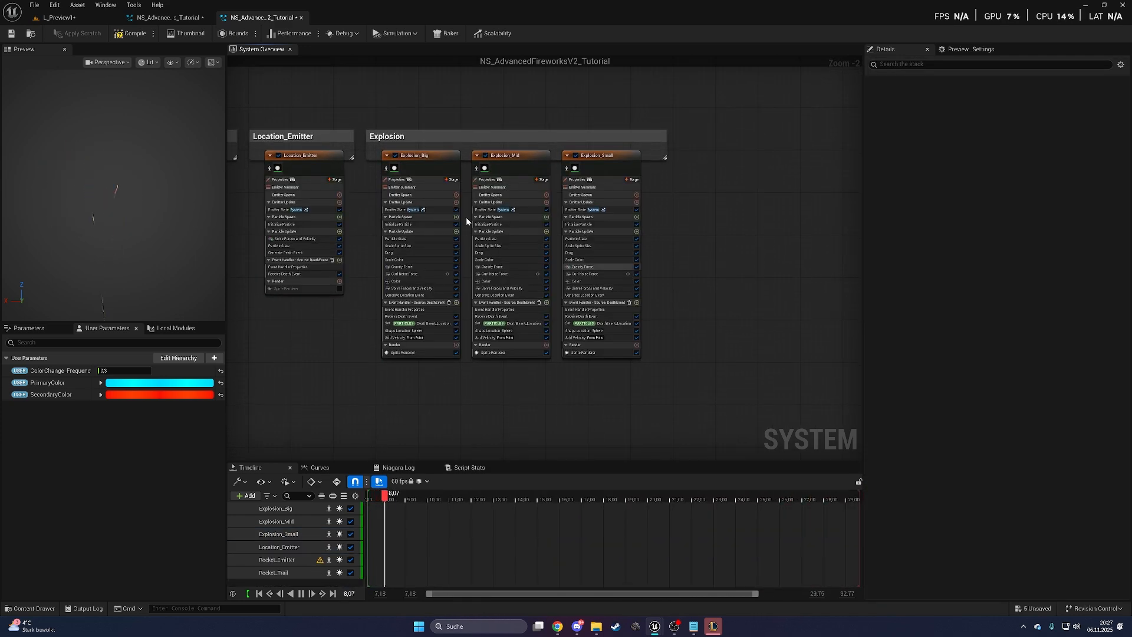
key(ctrl+v)
drag(513, 181, 731, 159)
text(r)
key(Return)
- Set Explosion_Outer's Drag to 0.8 and its event handler's Spawn Number to 50
click(677, 337)
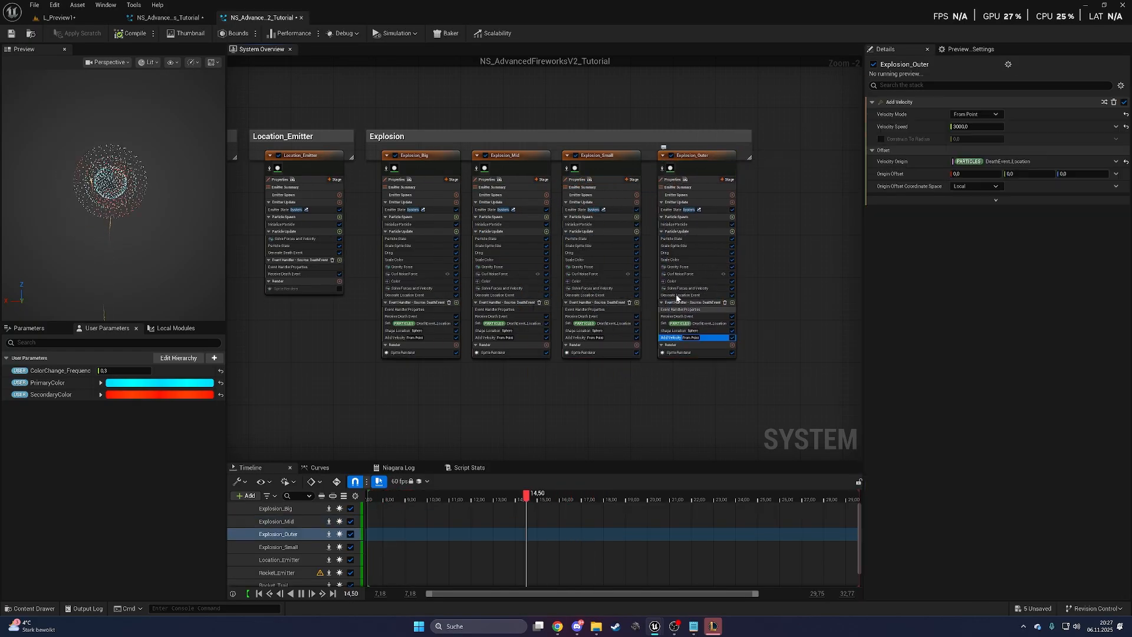
click(676, 253)
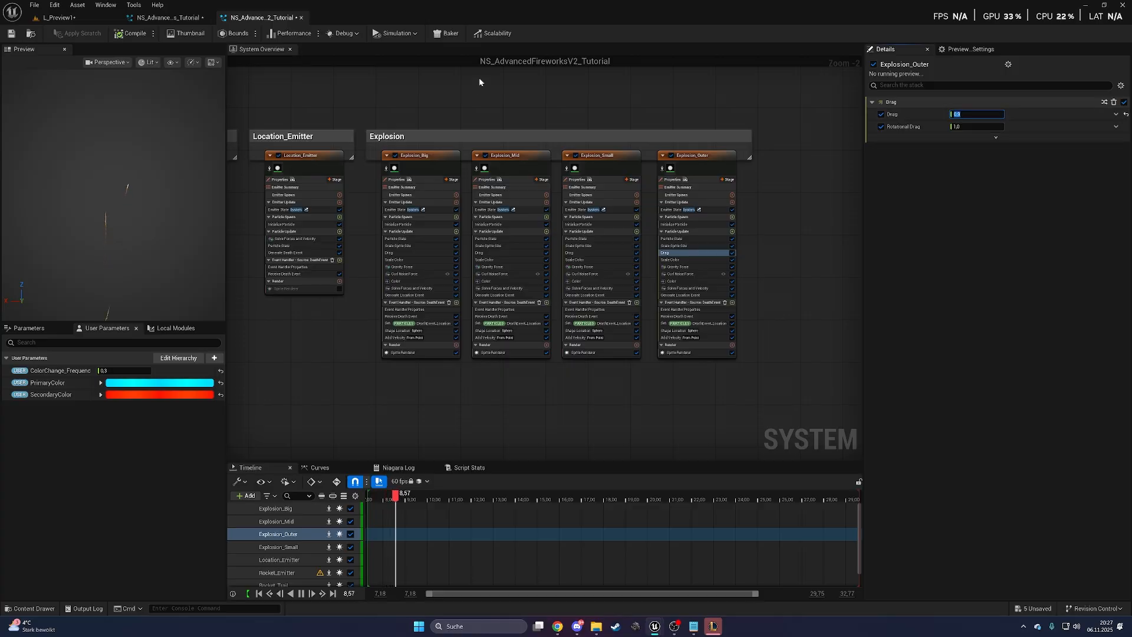
click(681, 309)
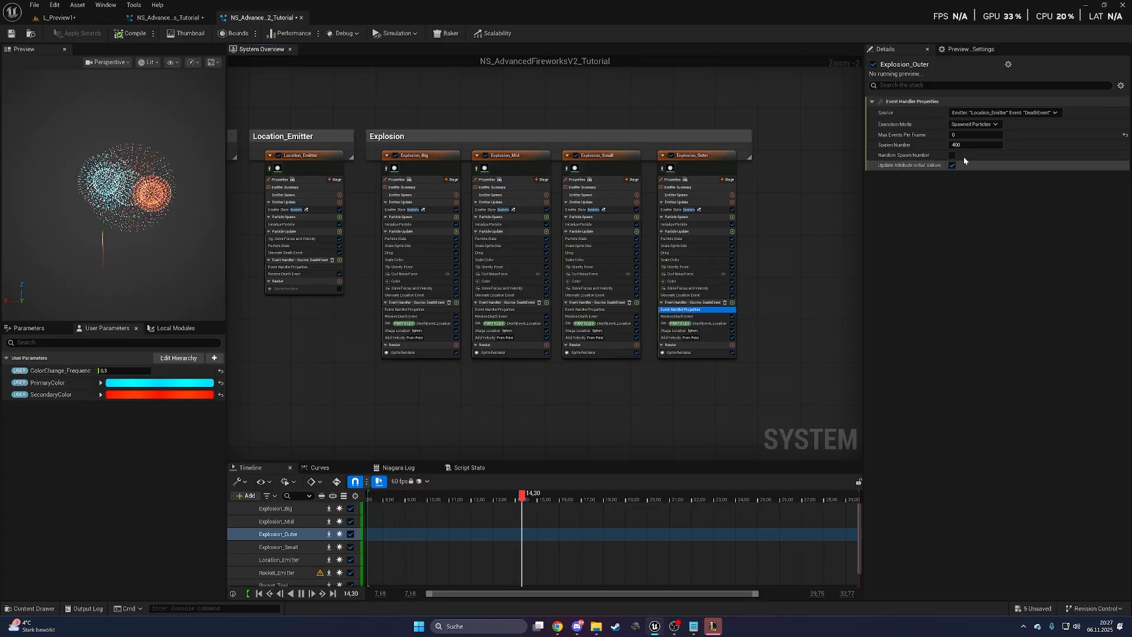
text(50)
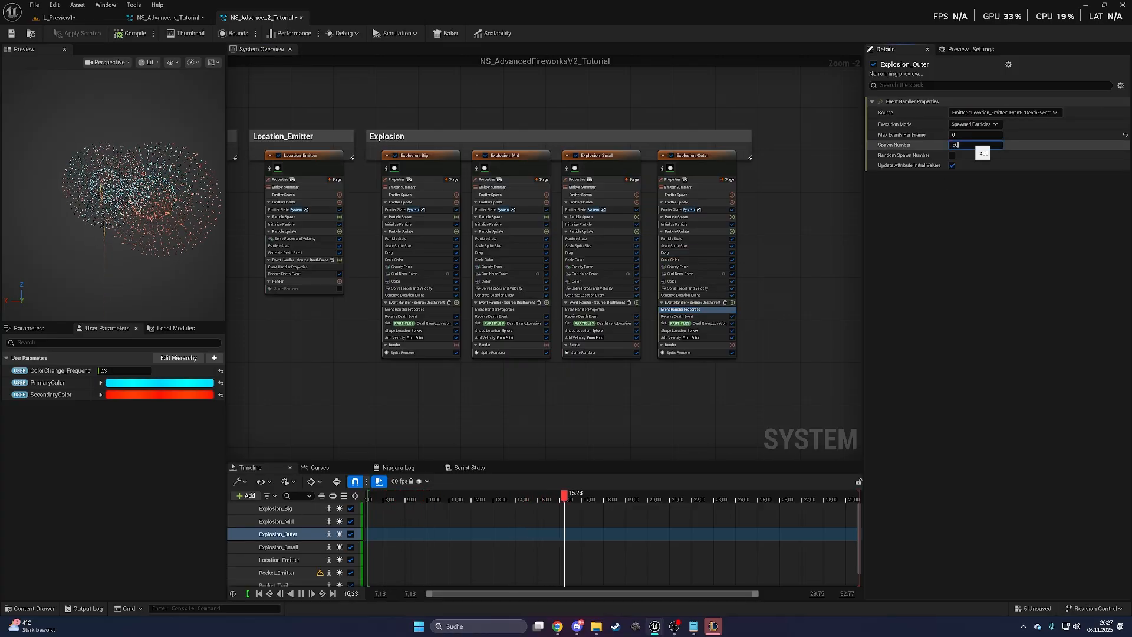
key(Return)
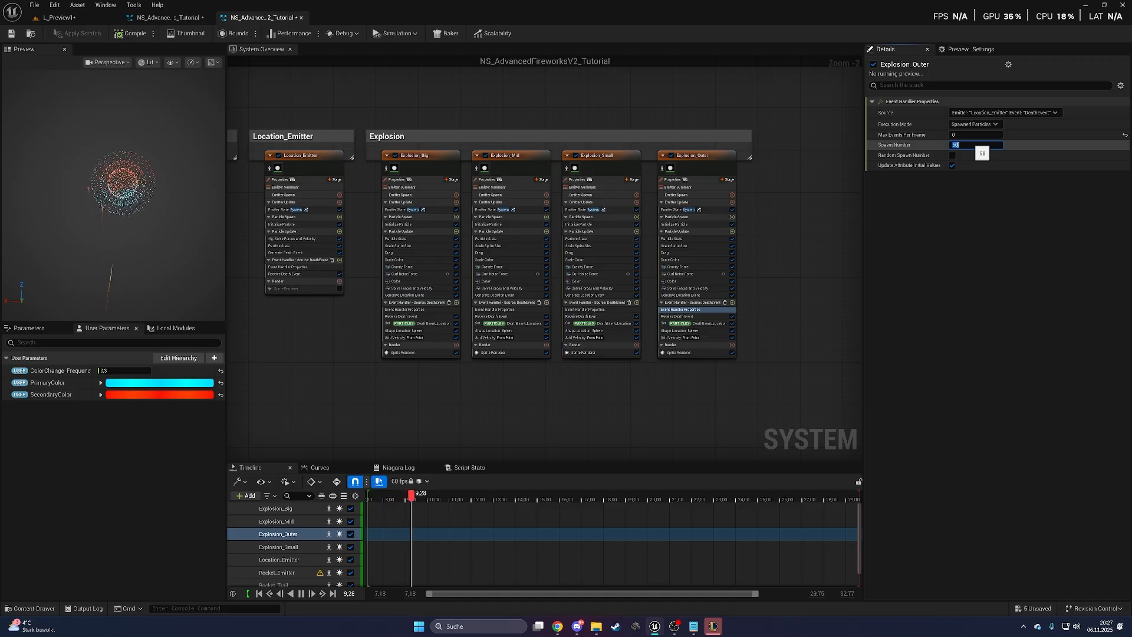
- Set Rocket_Emitter's Spawn Rate to 0.2
right_drag(310, 224, 589, 223)
click(402, 214)
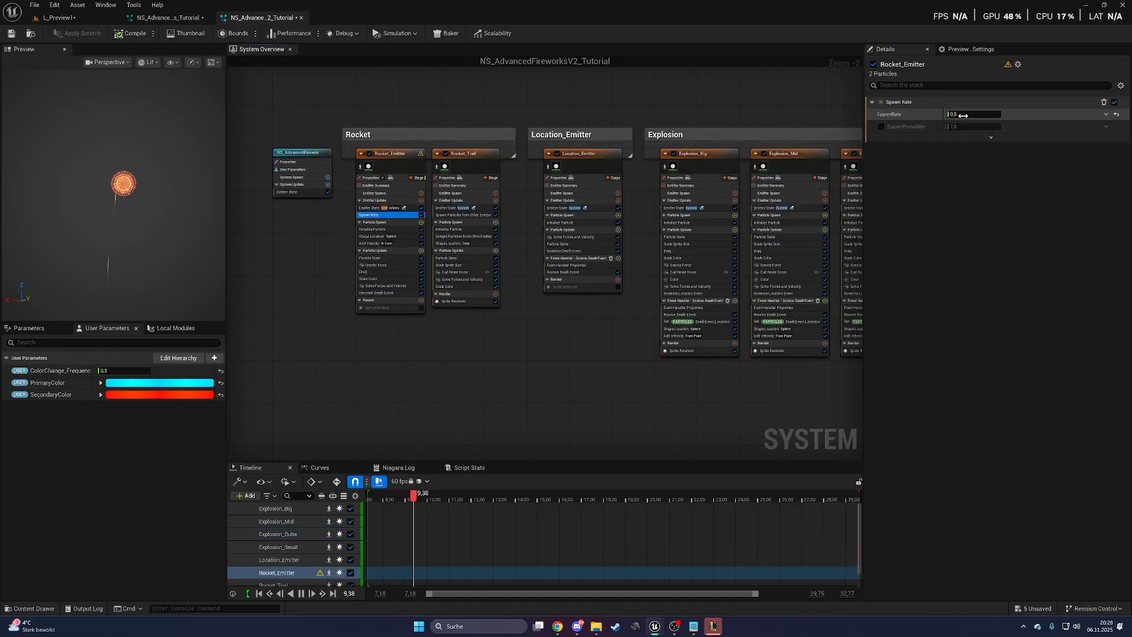
- Set Explosion_Big's particle lifetime to a minimum of 4 and a maximum of 4.5
right_drag(658, 233, 526, 229)
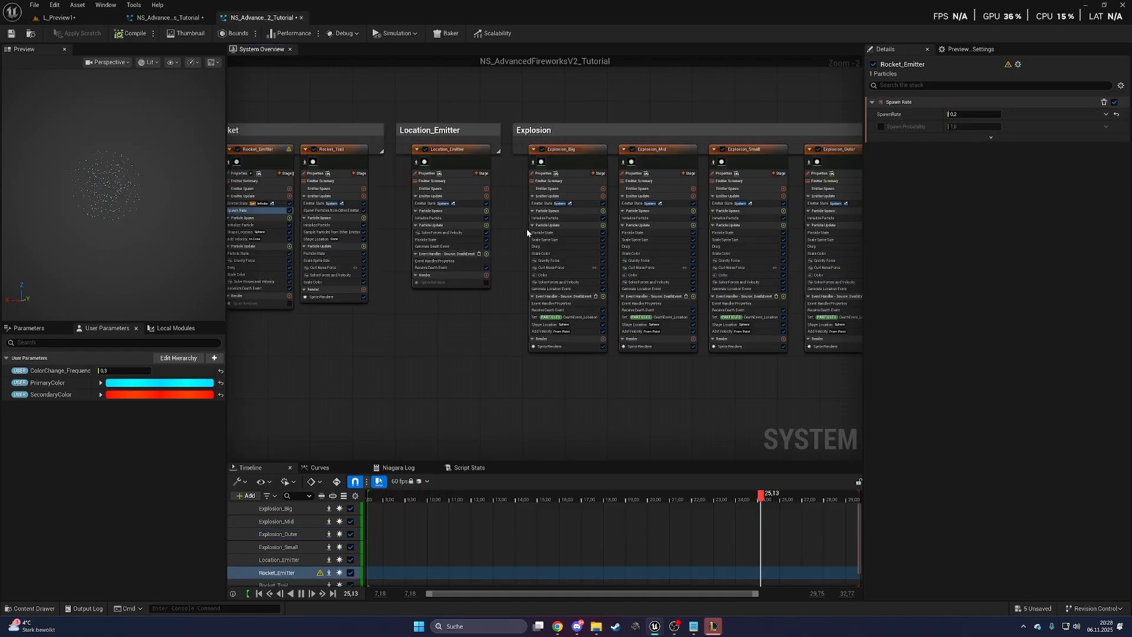
click(548, 218)
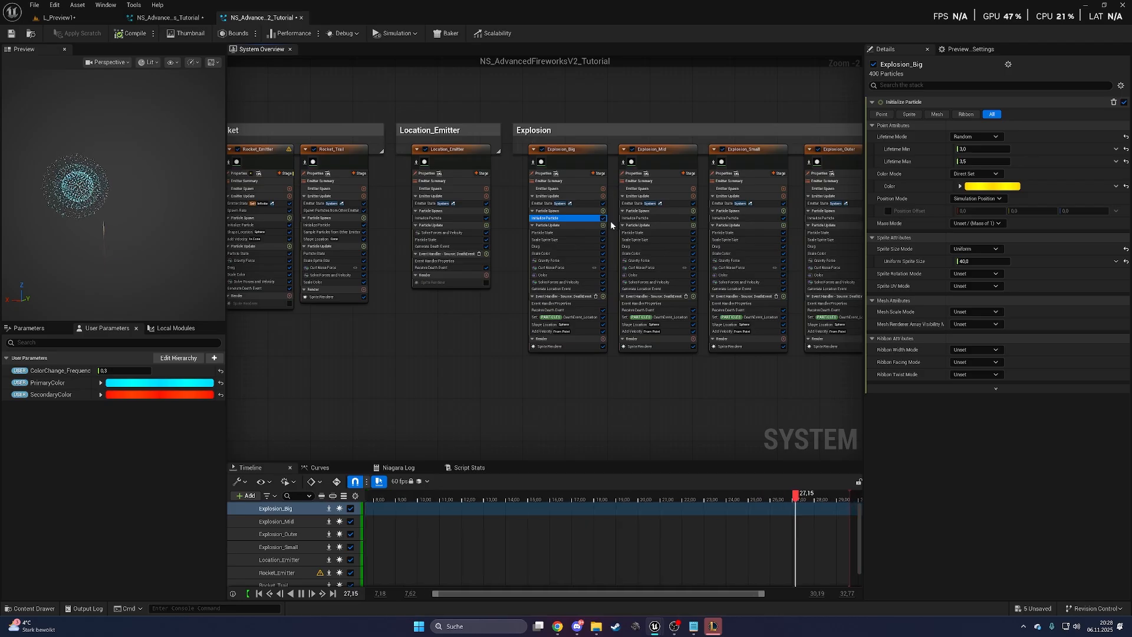
click(971, 151)
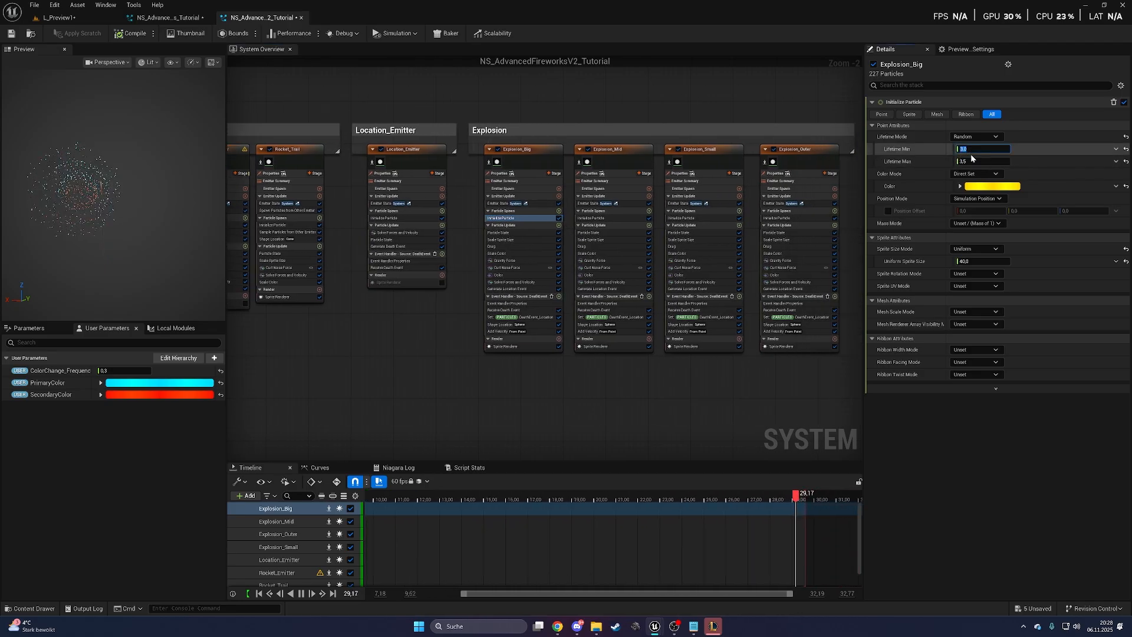
text(4)
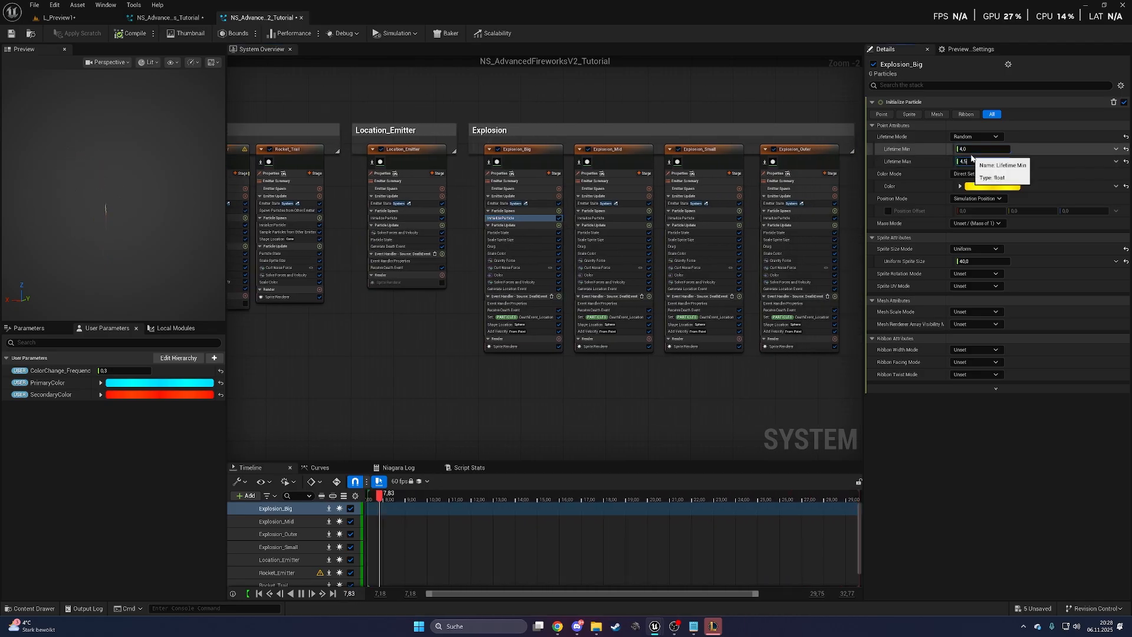
- Set Explosion_Mid's particle lifetime to a minimum of 3.5 and a maximum of 4
click(595, 218)
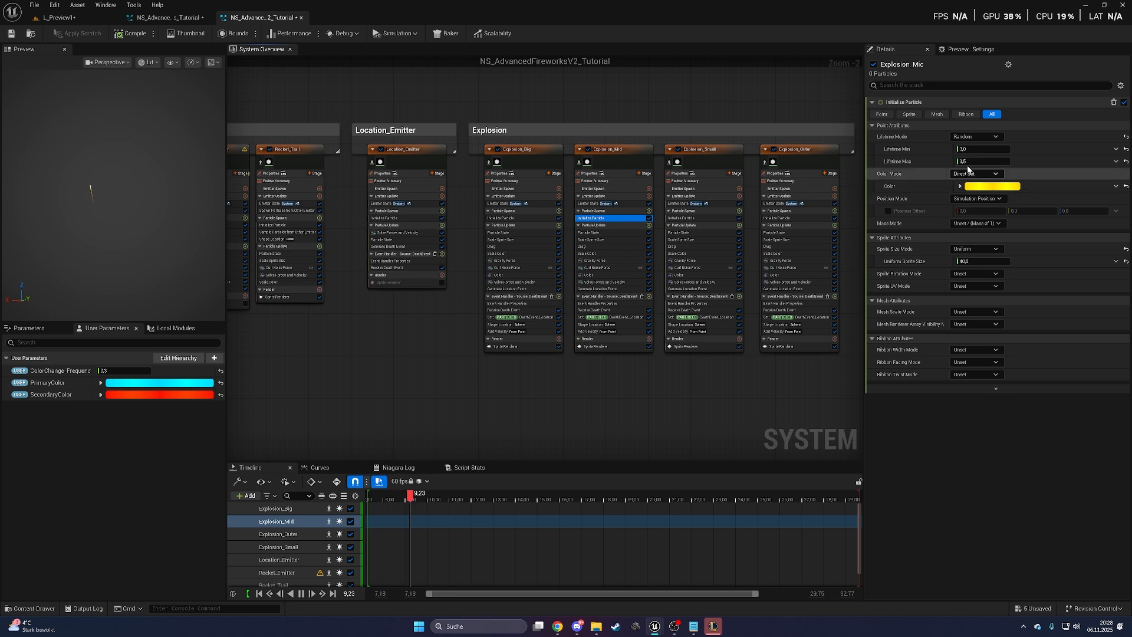
click(976, 151)
text(3)
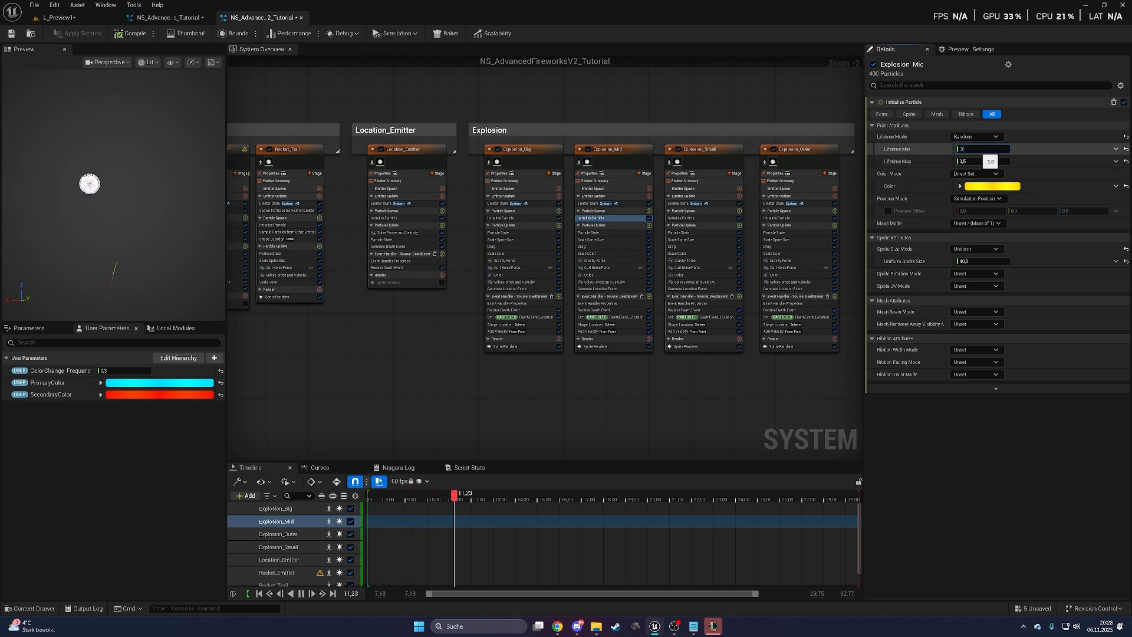
text(,5)
key(Tab)
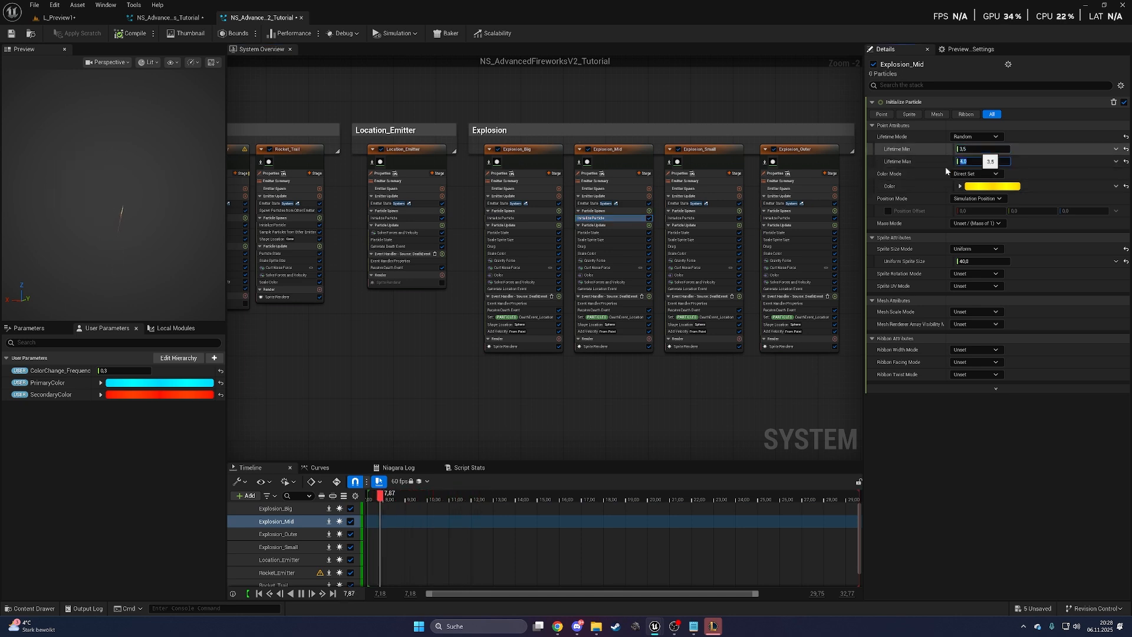
- Set Explosion_Outer's particle lifetime to a minimum of 4.5 and a maximum of 5
click(696, 218)
click(778, 218)
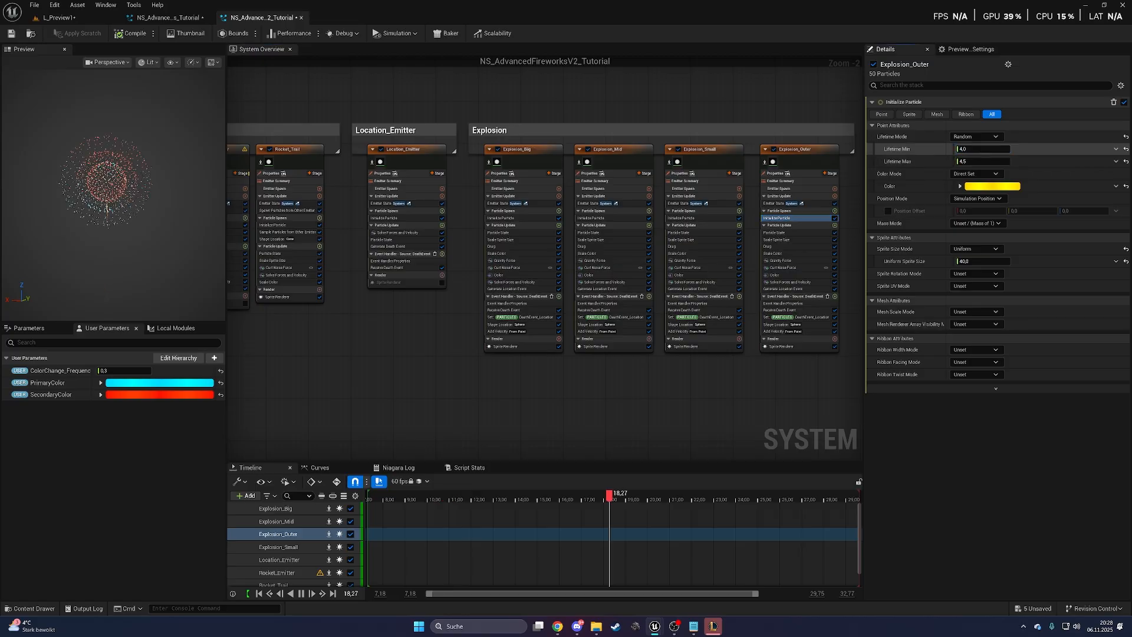
click(1001, 149)
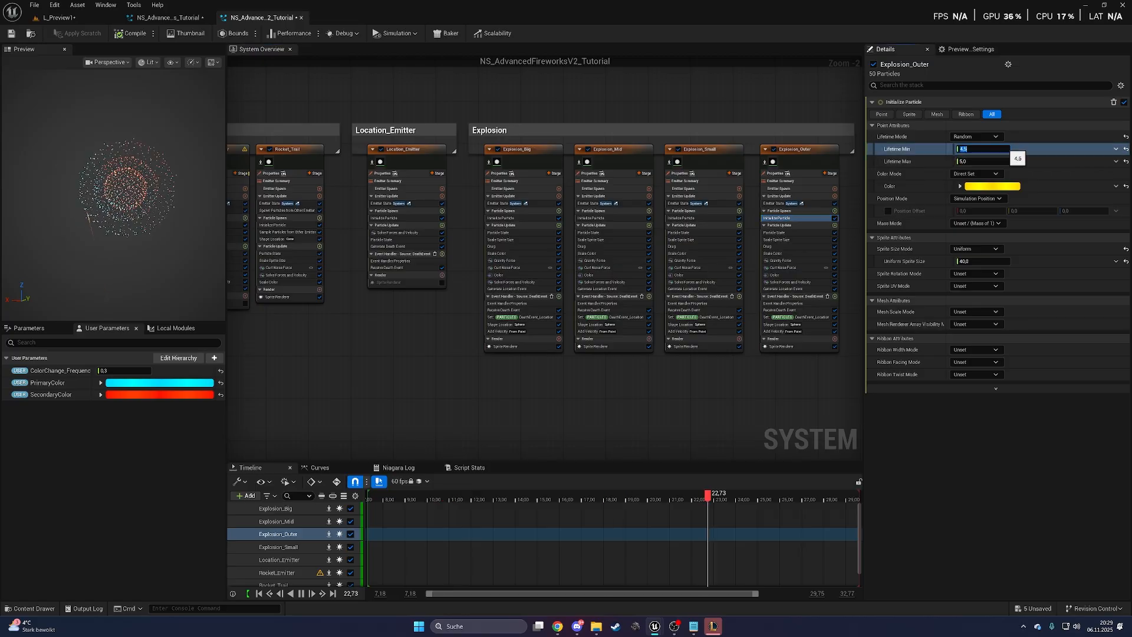
text(4)
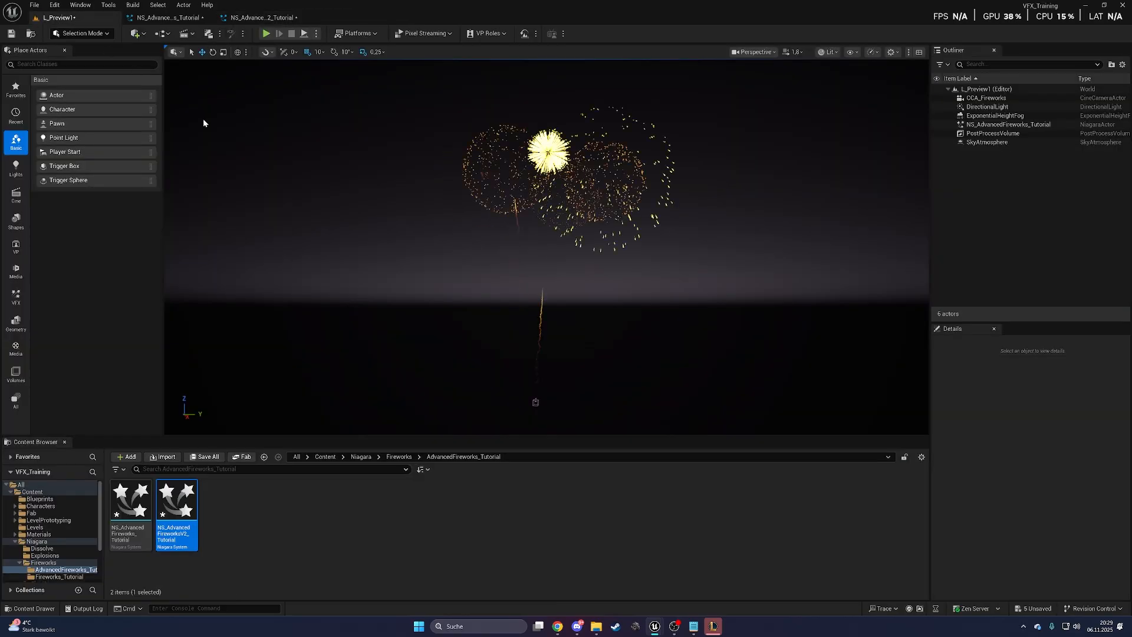
- Place the NS_AdvancedFireworksV2_Tutorial system in the L_Preview1 level and reset its location to 0, 0, 0
right_drag(469, 291, 477, 274)
key(s)
scroll(470, 291, up, 1)
drag(177, 513, 525, 339)
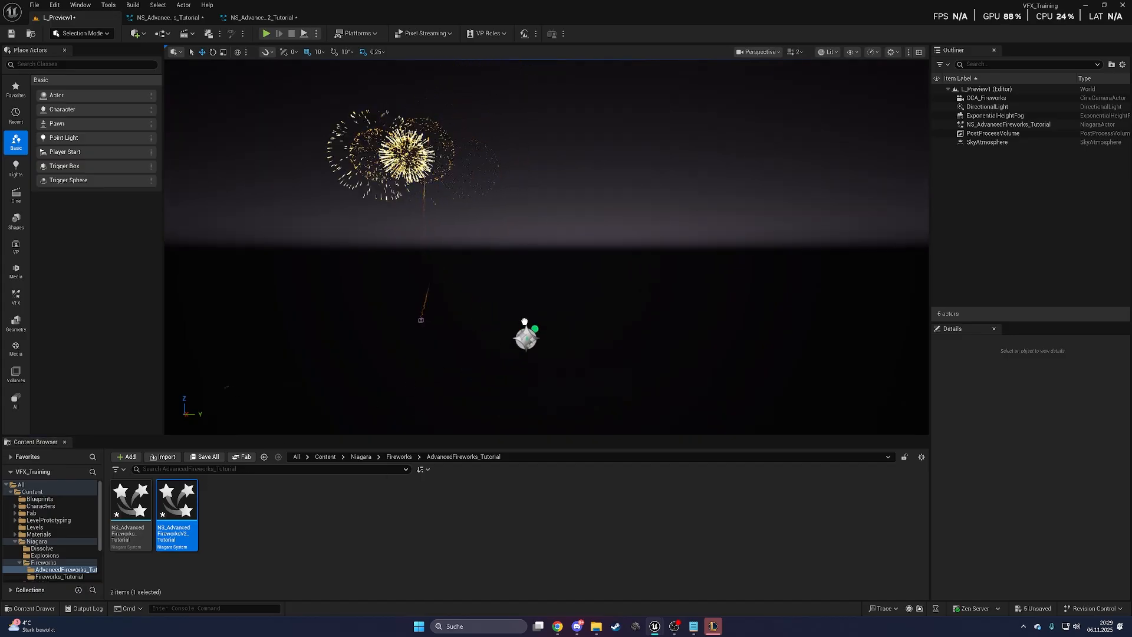
click(1118, 447)
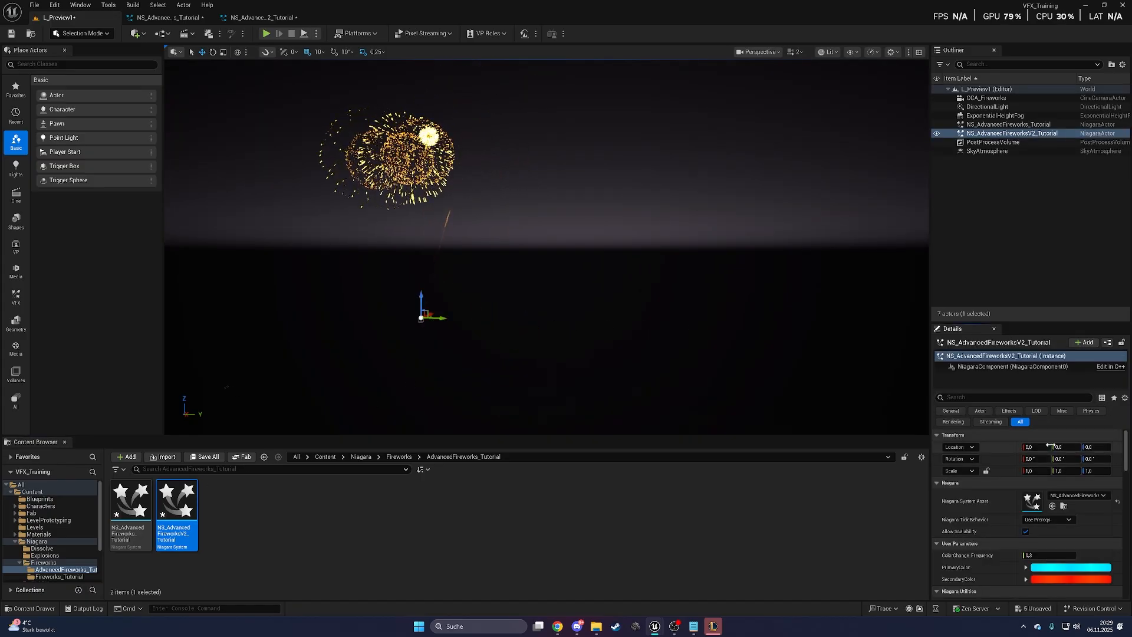
- Move the V2 fireworks actor along the Y axis, well clear of the original fireworks, and deselect it
drag(447, 318, 750, 322)
click(730, 344)
right_drag(730, 344, 740, 318)
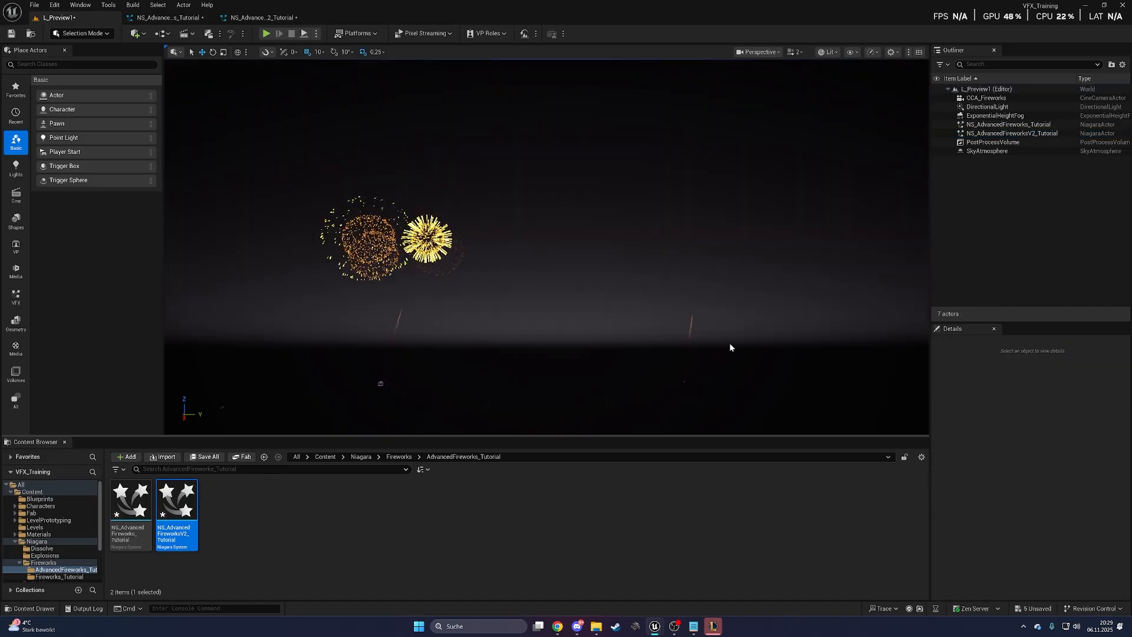